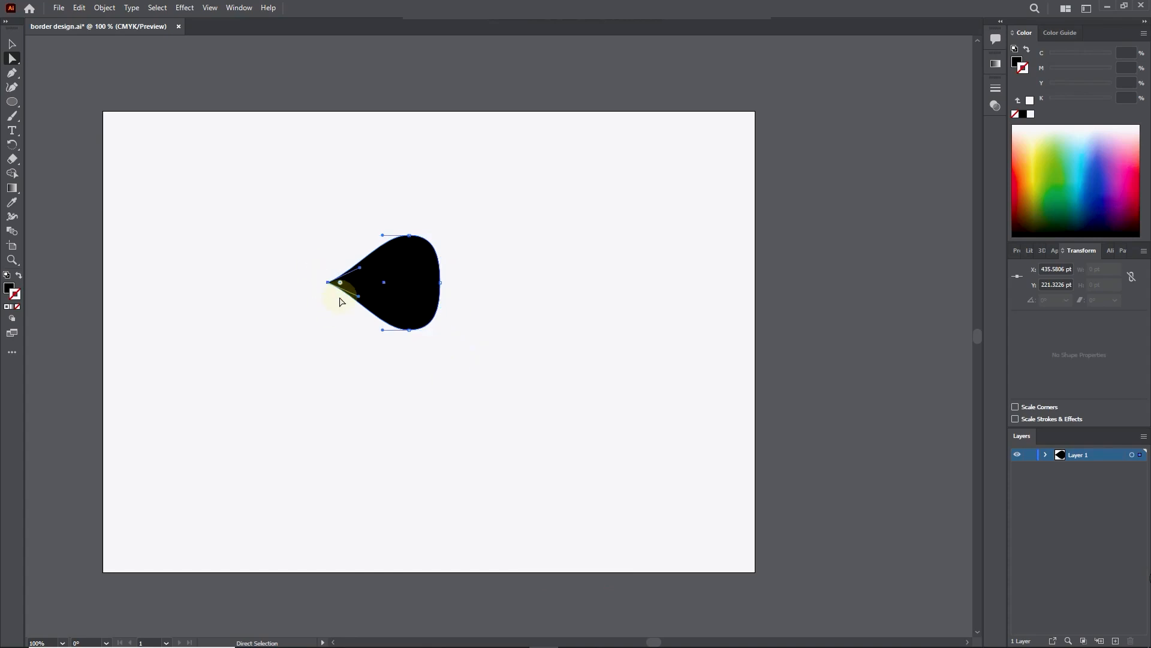
# Shift the teardrop's pointed anchor outward to the left to lengthen its tip
pyautogui.click(329, 283)
pyautogui.press('Left')
pyautogui.click(398, 270)
pyautogui.click(519, 240)
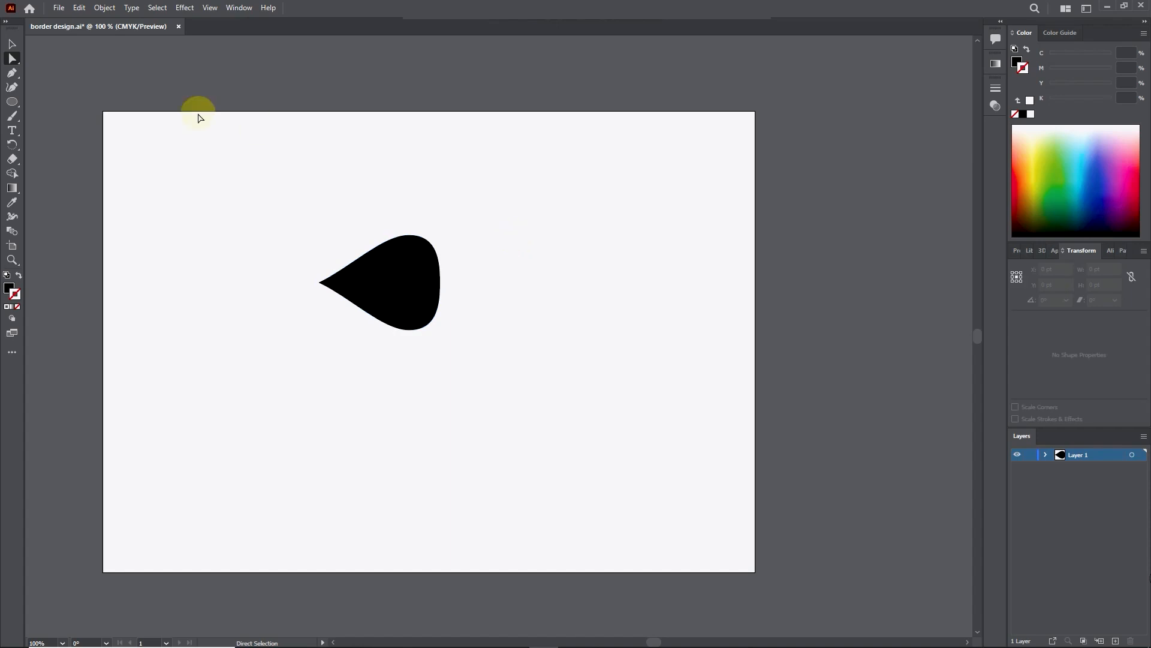
# Move the whole teardrop upward to the upper middle of the artboard
pyautogui.click(11, 44)
pyautogui.moveTo(416, 278); pyautogui.dragTo(429, 196)
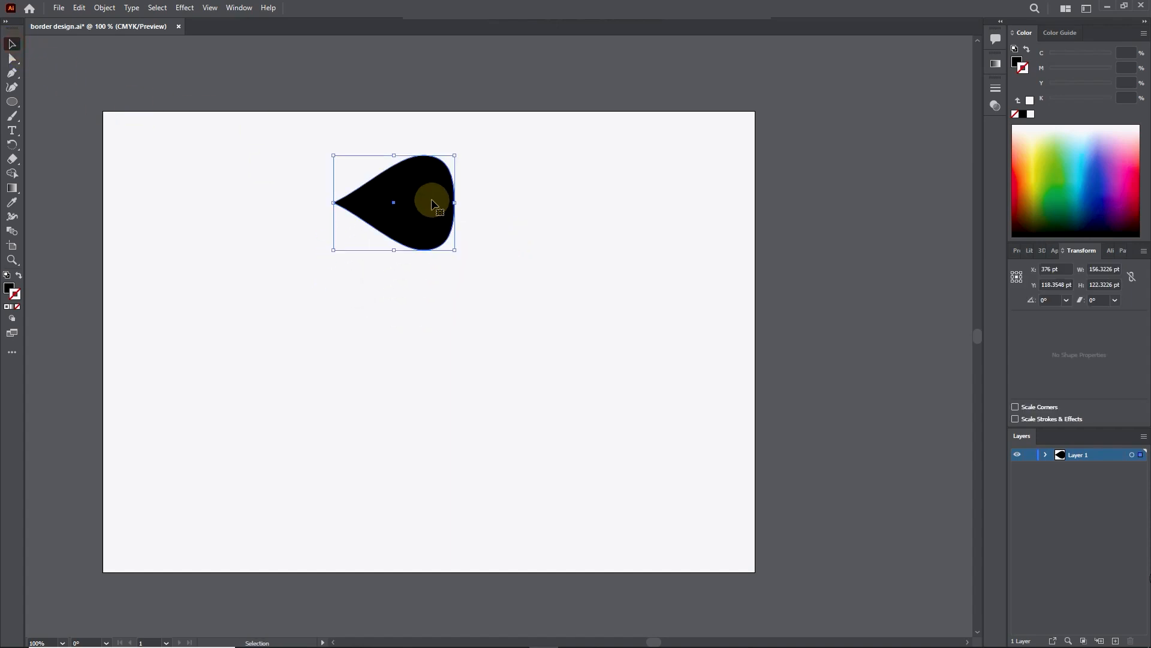
pyautogui.moveTo(448, 202); pyautogui.dragTo(456, 207)
# Nudge the teardrop's rightmost anchor outward to the right to make its round end fuller
pyautogui.click(11, 58)
pyautogui.click(462, 208)
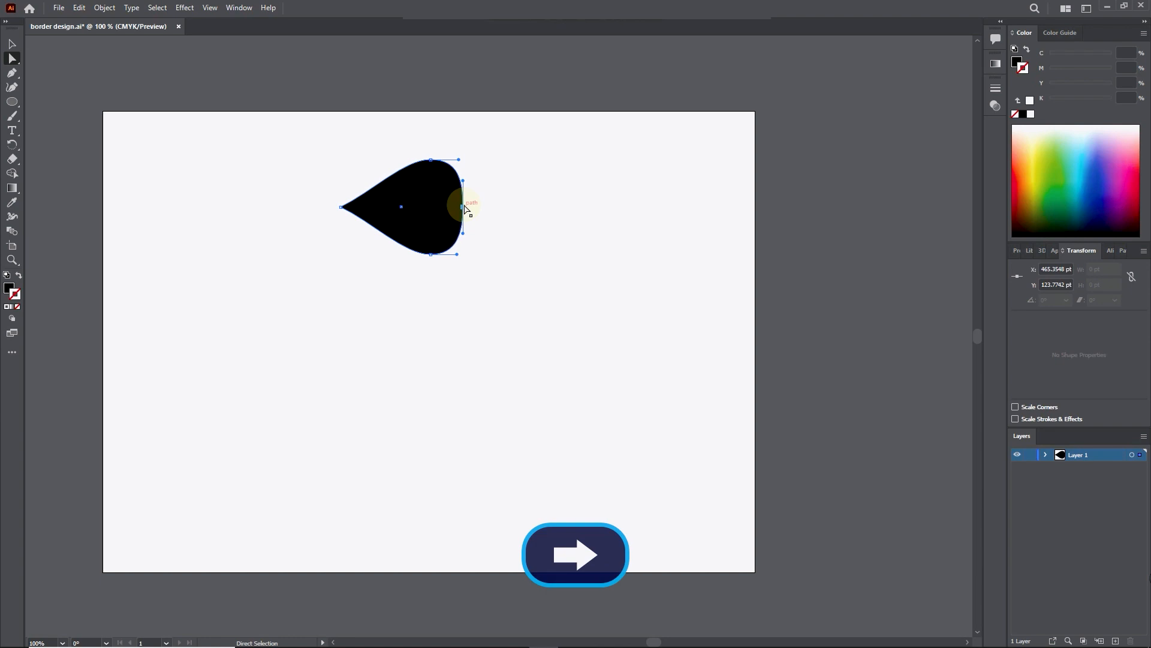
pyautogui.click(535, 207)
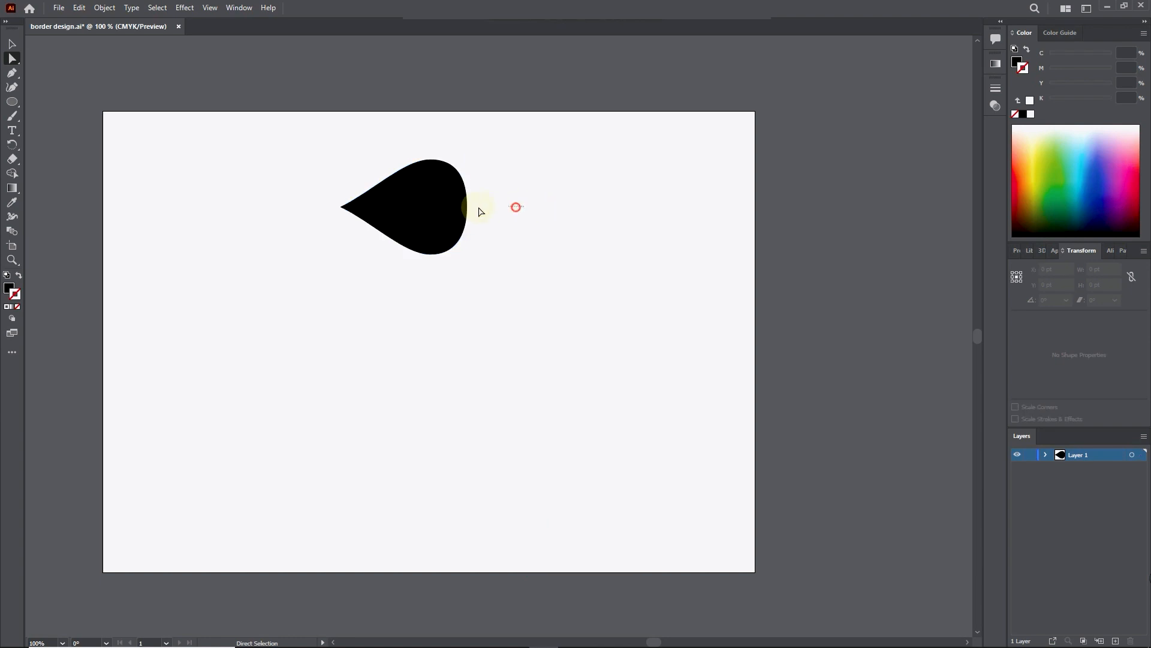
pyautogui.moveTo(488, 208); pyautogui.dragTo(450, 214)
pyautogui.press('Right')
pyautogui.press('Right')
pyautogui.press('Right')
pyautogui.press('Right')
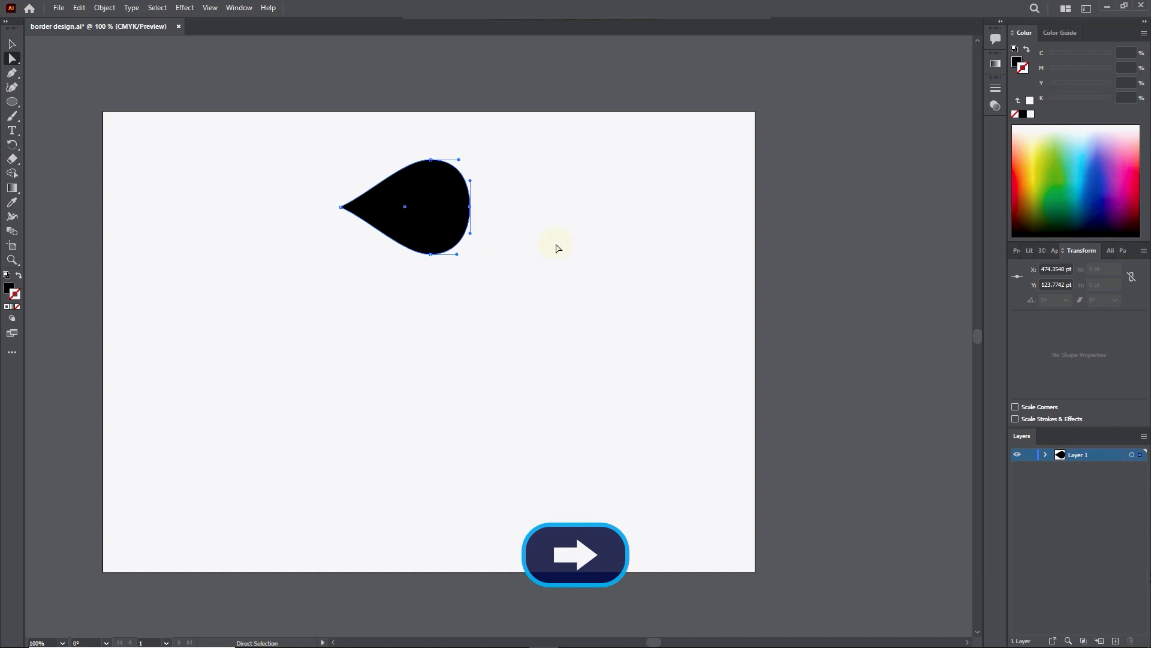
pyautogui.click(597, 252)
# Scale the teardrop proportionally down to a smaller size, keeping it near the upper middle of the artboard
pyautogui.click(12, 44)
pyautogui.moveTo(337, 154); pyautogui.dragTo(507, 293)
pyautogui.moveTo(472, 256); pyautogui.dragTo(386, 193)
pyautogui.click(398, 239)
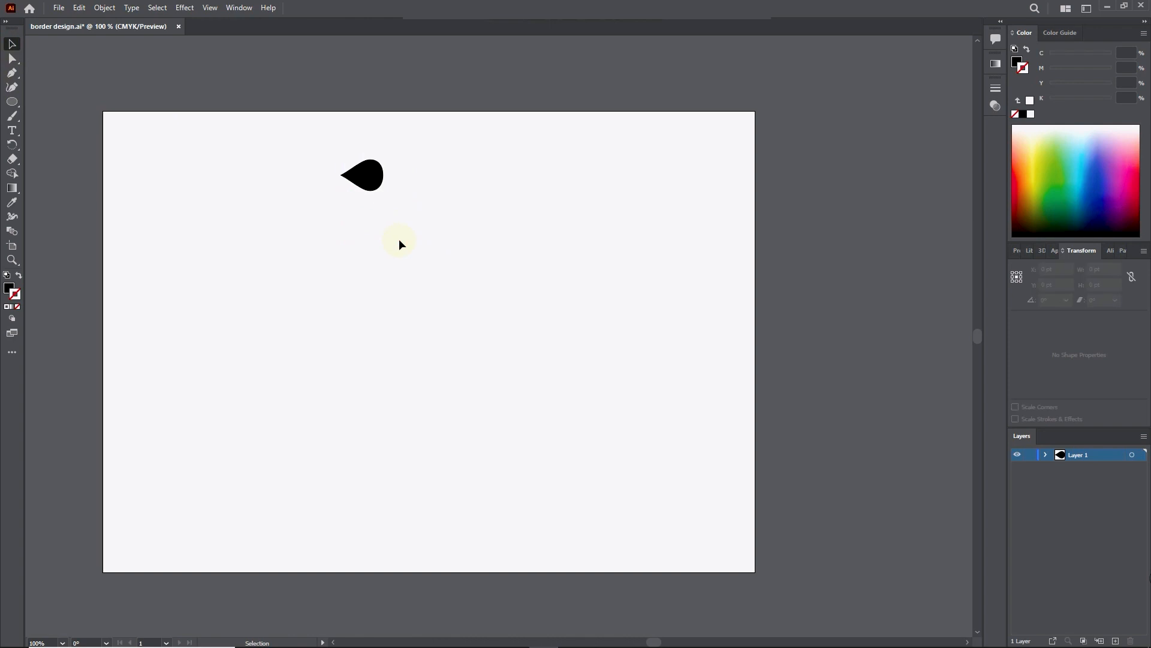
pyautogui.click(372, 184)
pyautogui.moveTo(383, 192); pyautogui.dragTo(422, 216)
pyautogui.moveTo(402, 198); pyautogui.dragTo(433, 199)
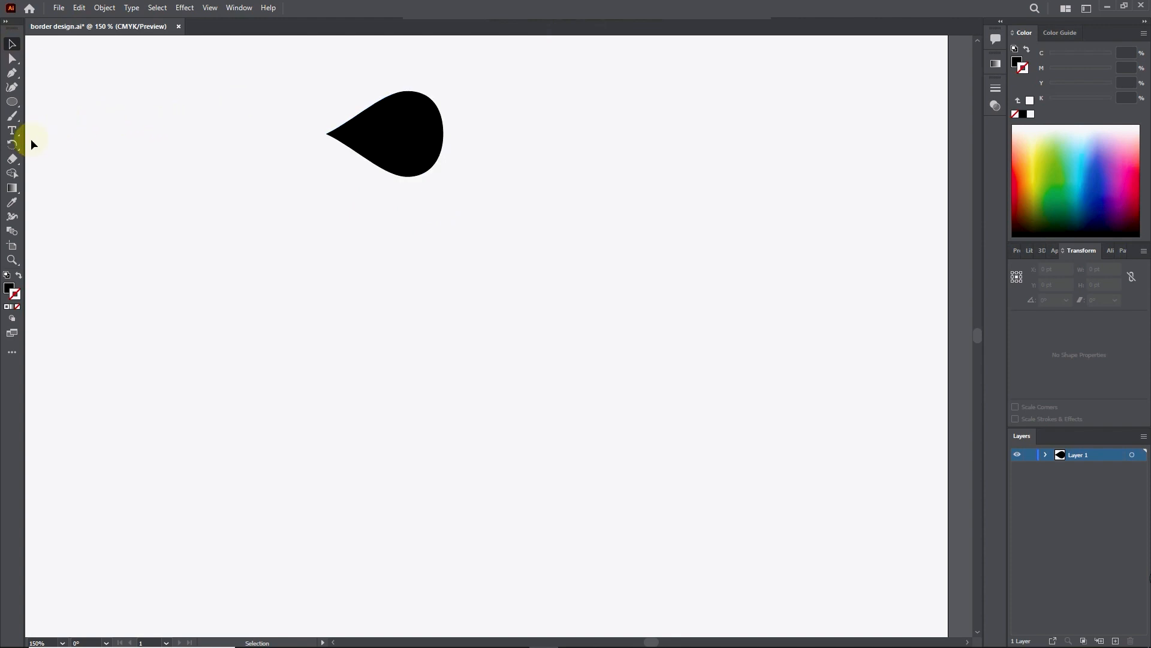
# Draw a flat ellipse about 132 × 41 pt below the teardrop and taper its left end to a point with the Scale tool
pyautogui.click(12, 101)
pyautogui.moveTo(326, 233); pyautogui.dragTo(481, 282)
pyautogui.click(12, 58)
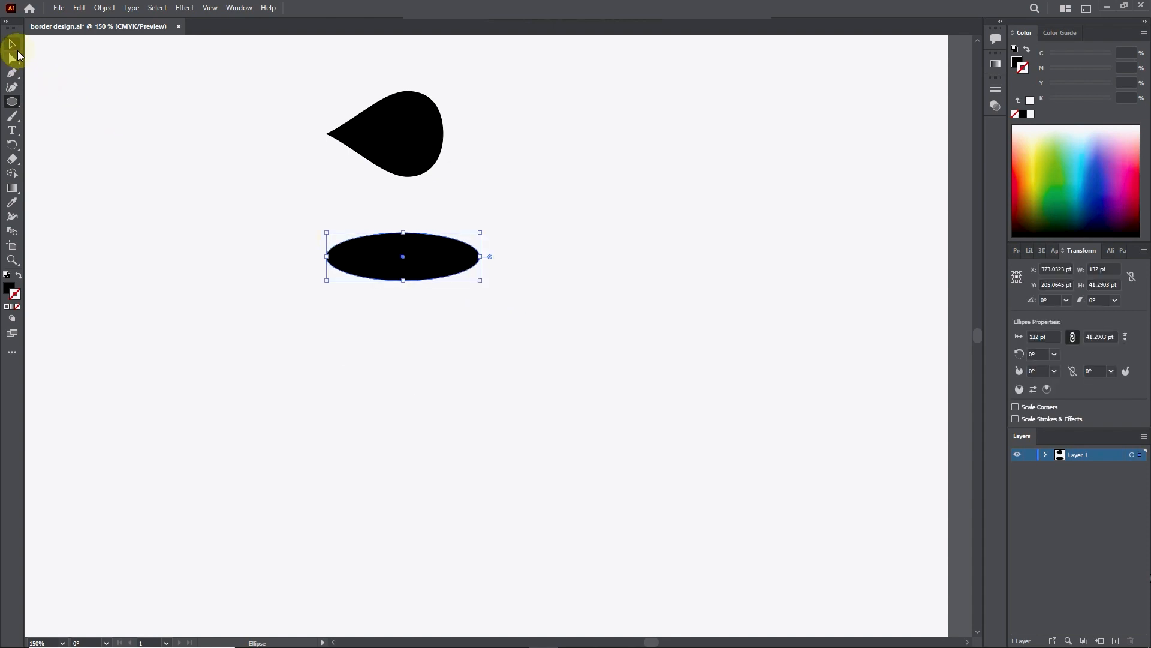
pyautogui.click(321, 258)
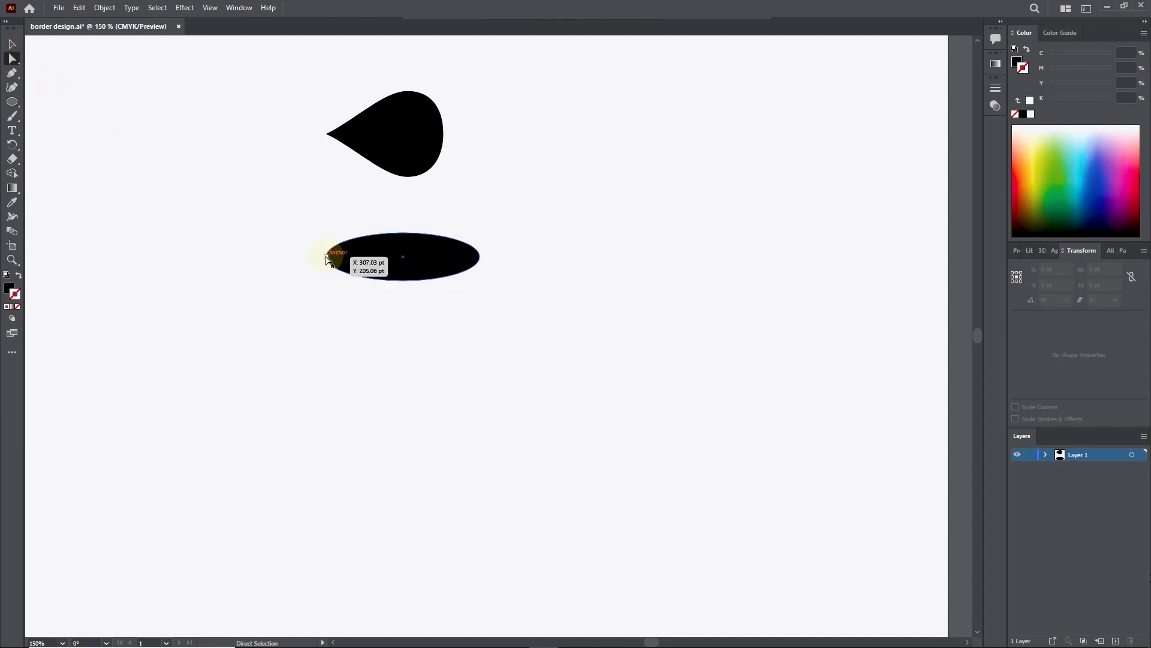
pyautogui.click(326, 257)
pyautogui.scroll(2, 326, 257)
pyautogui.moveTo(336, 257); pyautogui.dragTo(332, 408)
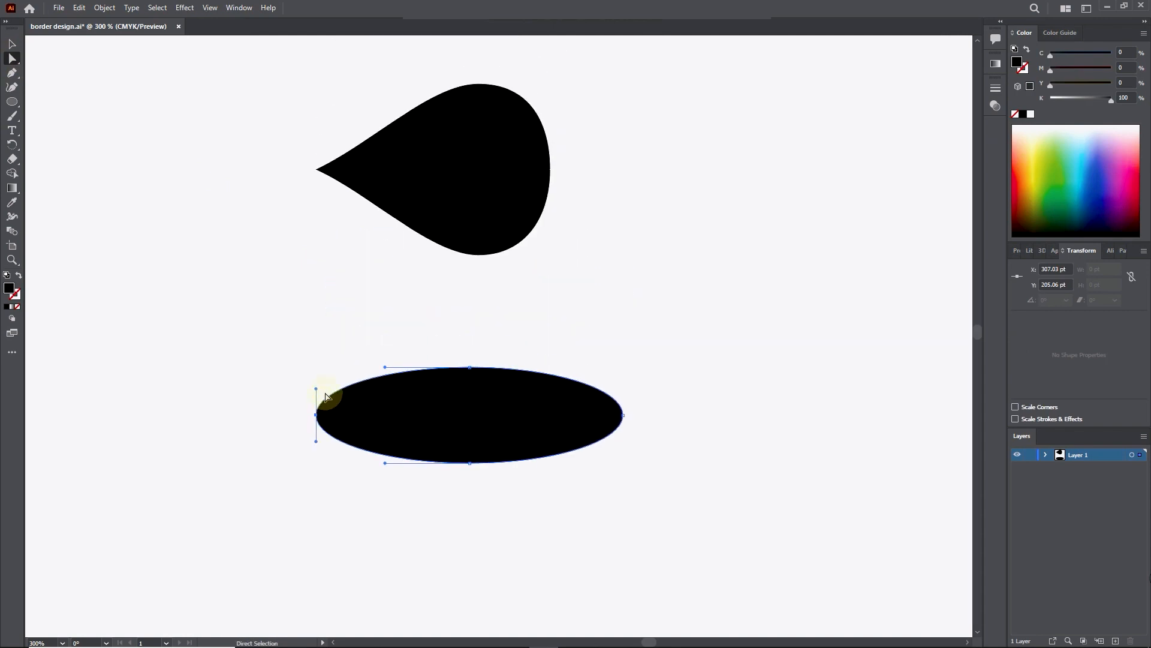
pyautogui.moveTo(12, 148); pyautogui.dragTo(43, 156)
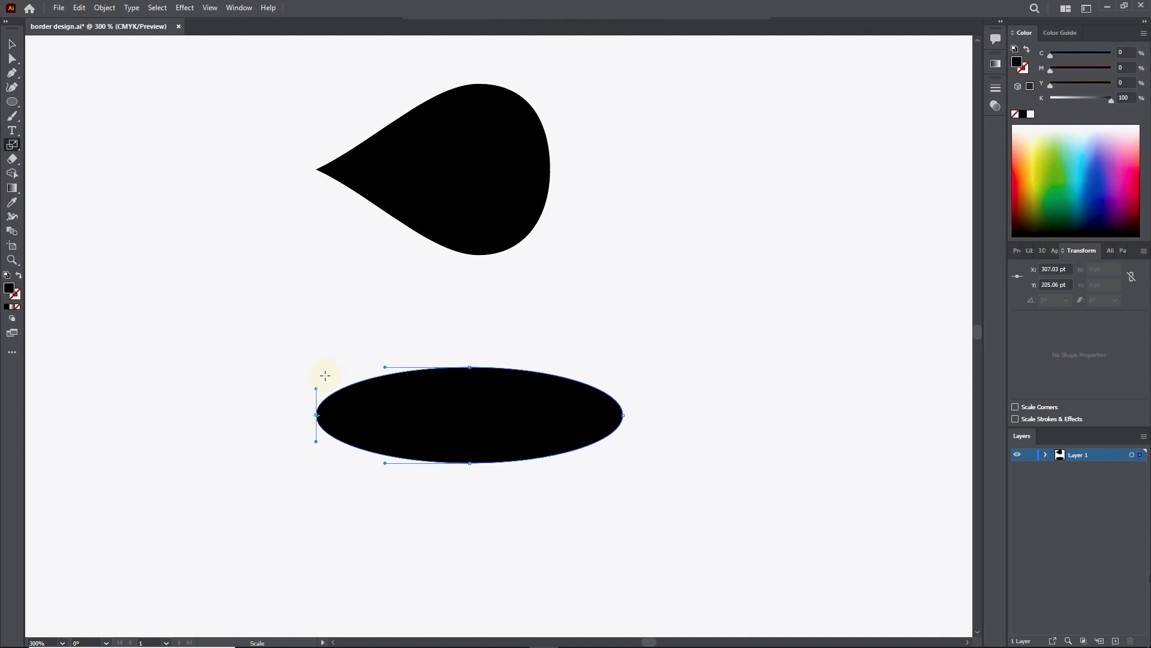
pyautogui.moveTo(316, 387); pyautogui.dragTo(316, 414)
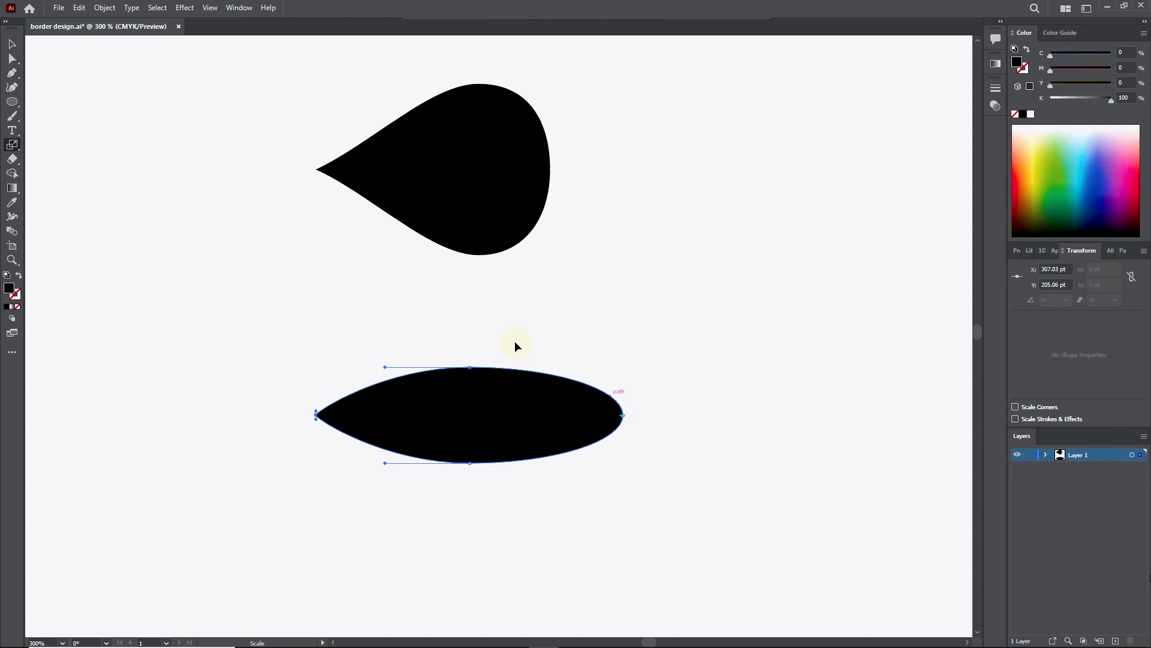
# Taper the ellipse's right end to a matching point by scaling in that anchor's handles
pyautogui.click(12, 58)
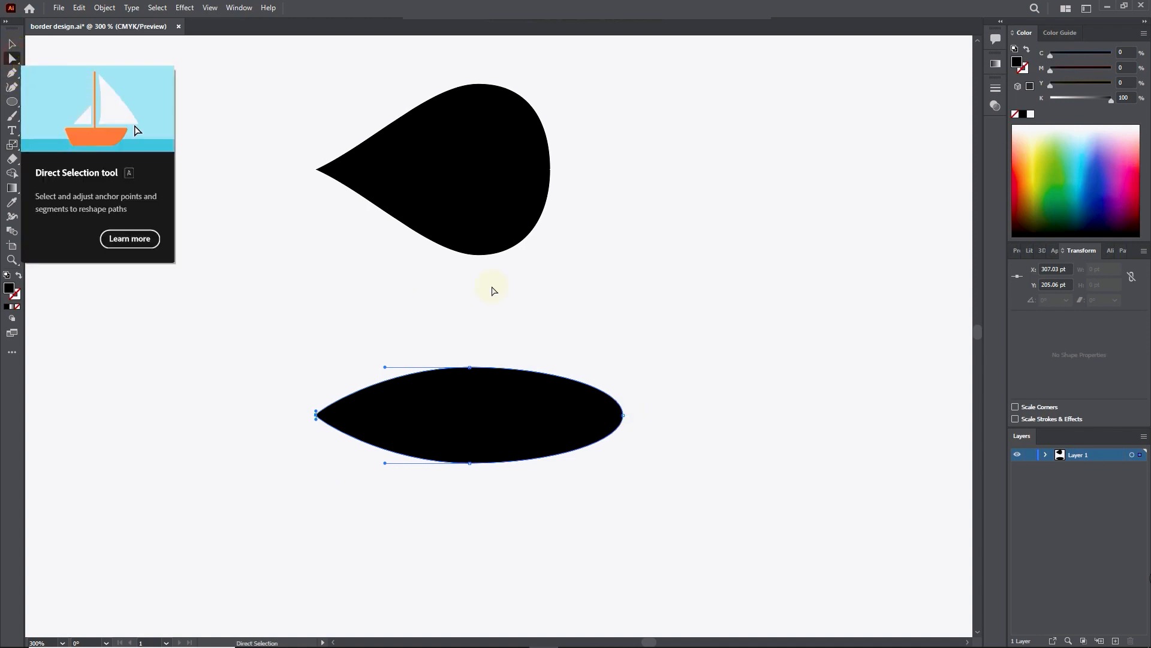
pyautogui.click(682, 393)
pyautogui.click(623, 415)
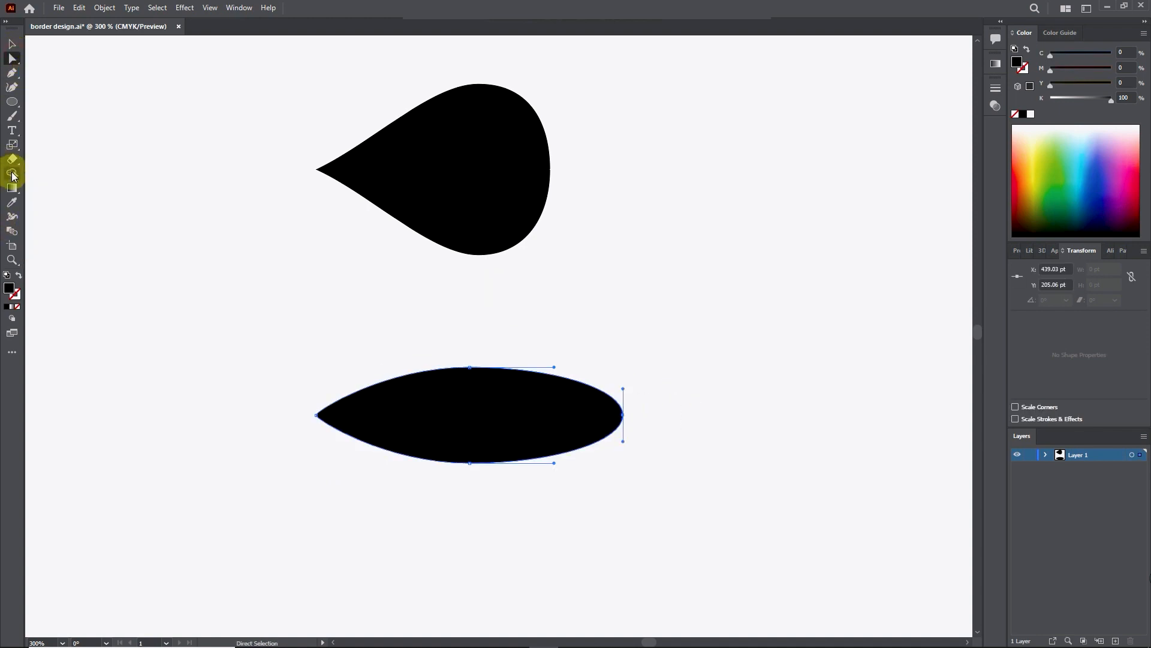
pyautogui.click(12, 144)
pyautogui.moveTo(624, 390); pyautogui.dragTo(624, 415)
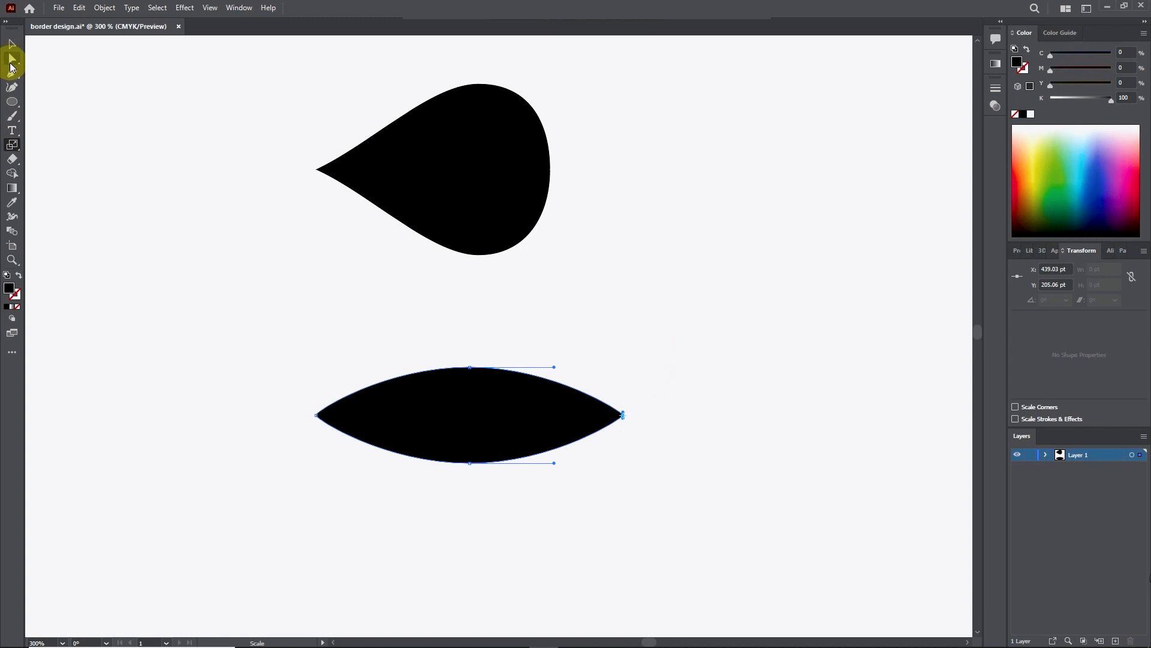
# Stretch the leaf shape to about 45 pt high and place a duplicate directly below it
pyautogui.click(12, 44)
pyautogui.moveTo(469, 371); pyautogui.dragTo(494, 379)
pyautogui.scroll(-1, 475, 354)
pyautogui.moveTo(471, 349); pyautogui.dragTo(488, 452)
pyautogui.scroll(-1, 464, 459)
pyautogui.click(595, 373)
pyautogui.click(490, 440)
pyautogui.scroll(-1, 497, 430)
pyautogui.scroll(-3, 497, 427)
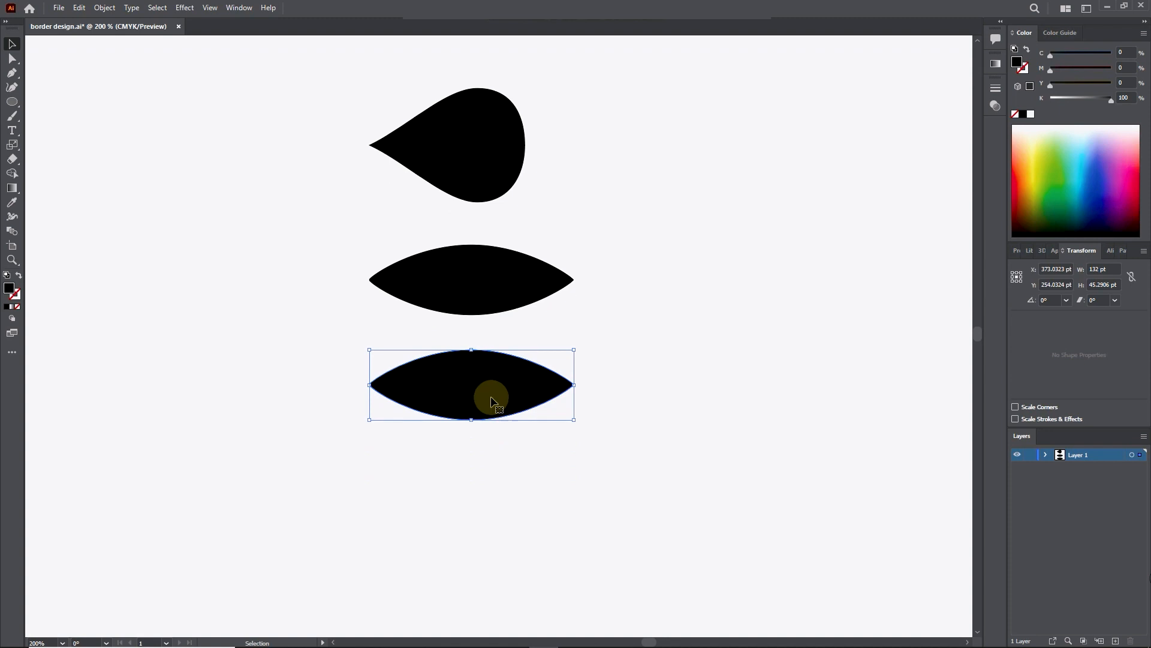
# Shift the upper and lower middle anchors of the bottom leaf copy left to form a rounded left end and a long right tip
pyautogui.click(12, 58)
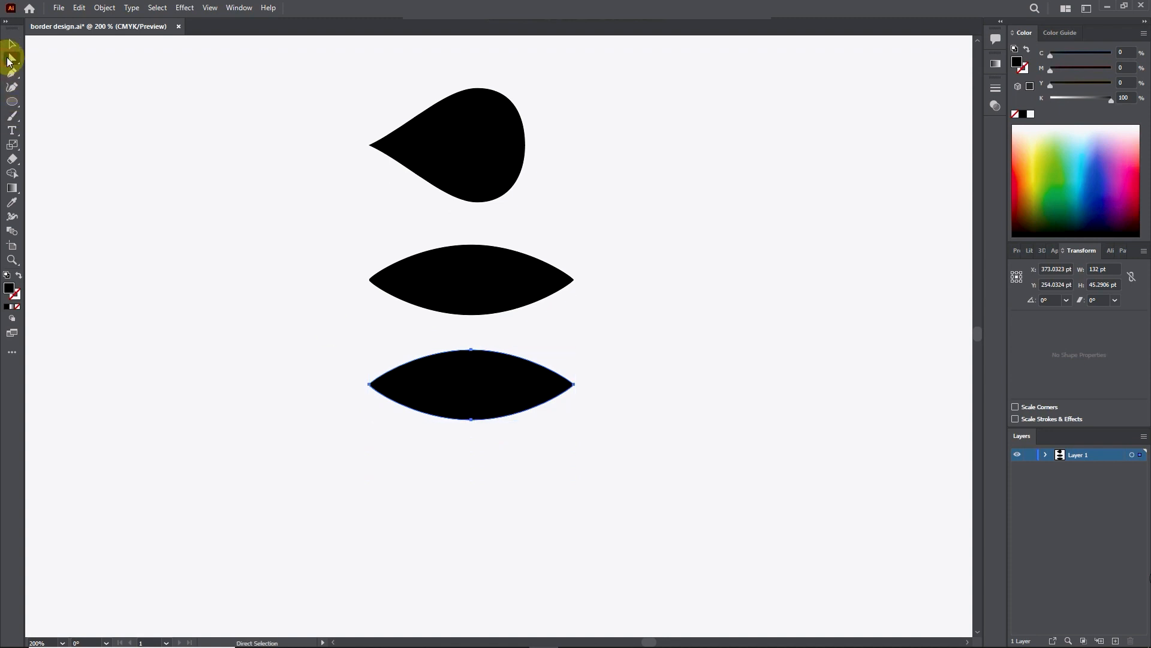
pyautogui.moveTo(452, 352); pyautogui.dragTo(511, 466)
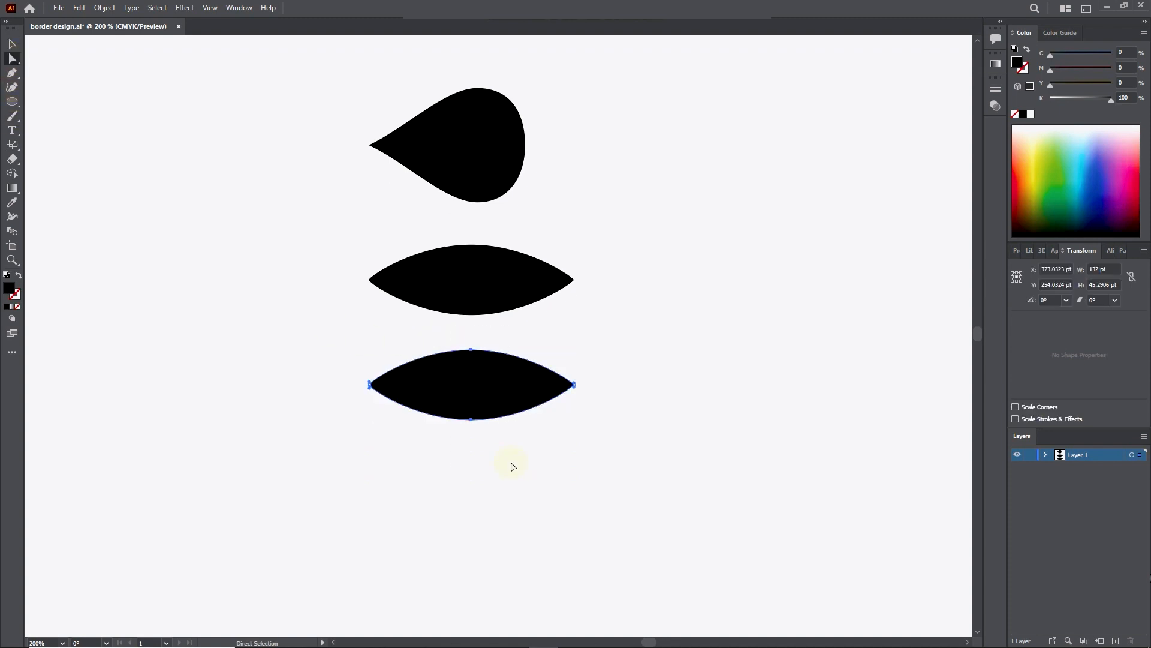
pyautogui.press('Left')
pyautogui.press('Left')
pyautogui.press('Left')
pyautogui.press('Left')
pyautogui.press('Left')
pyautogui.press('Left')
pyautogui.press('Left')
pyautogui.press('Left')
pyautogui.press('Left')
pyautogui.press('Left')
pyautogui.press('Left')
pyautogui.press('Left')
pyautogui.press('Left')
pyautogui.press('Left')
pyautogui.press('Left')
pyautogui.press('Left')
pyautogui.press('Left')
pyautogui.press('Left')
pyautogui.press('Left')
pyautogui.press('Left')
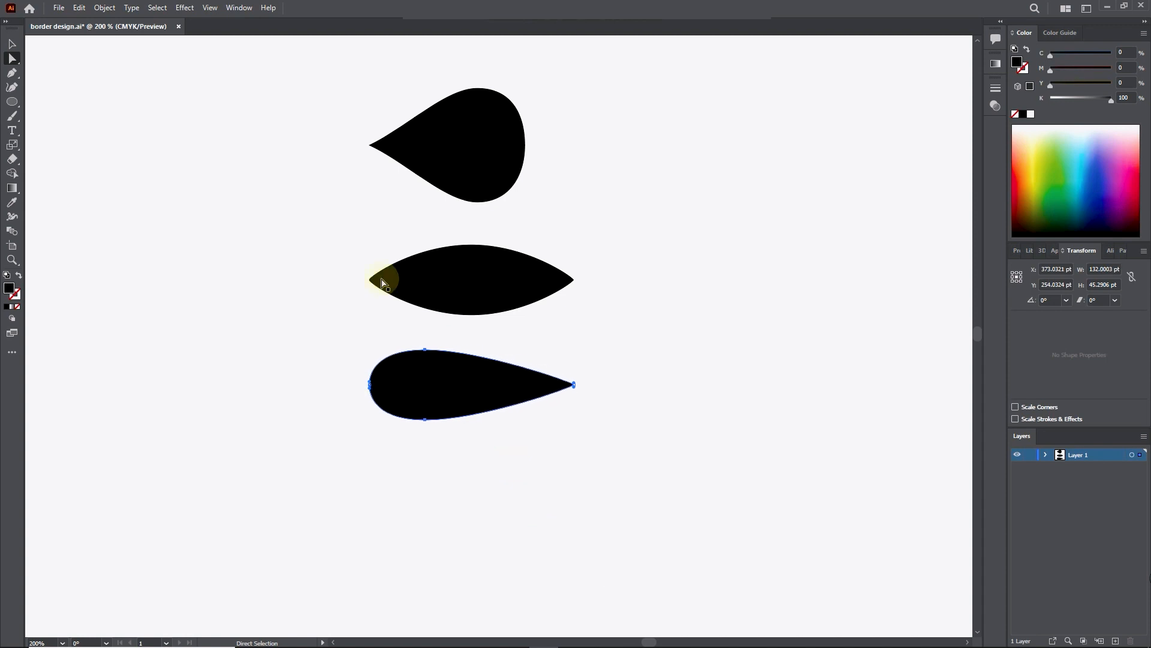
pyautogui.click(12, 44)
pyautogui.click(232, 324)
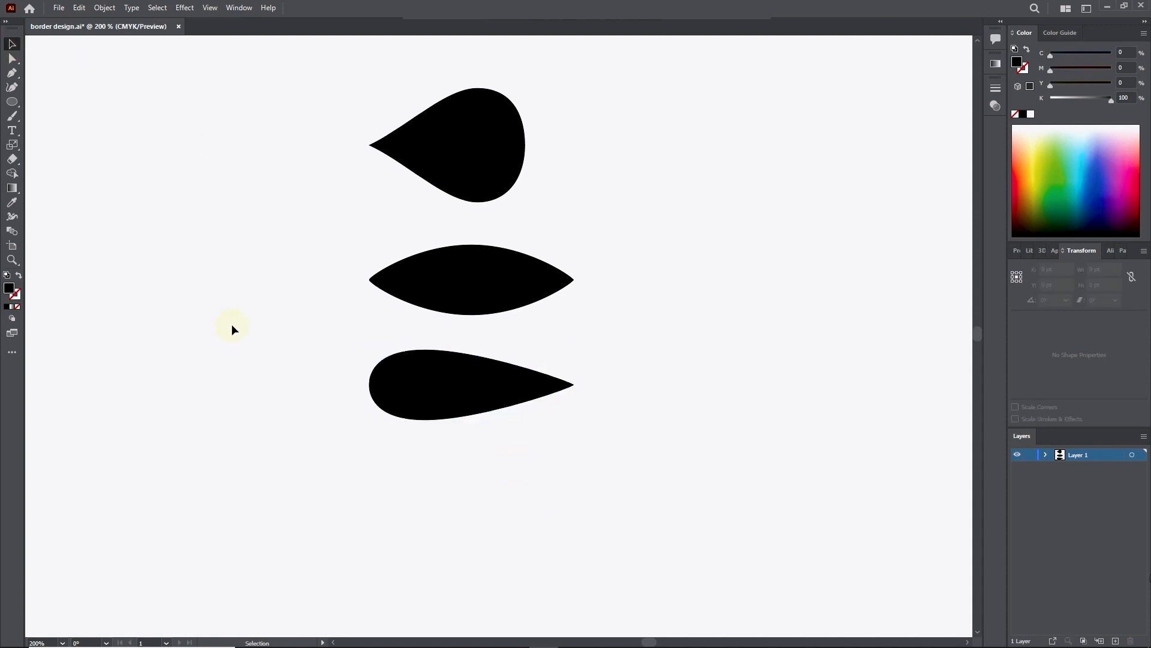
# Draw a perfect circle about 40 pt in diameter below the three shapes
pyautogui.hotkey('ctrl', '1')
pyautogui.click(18, 102)
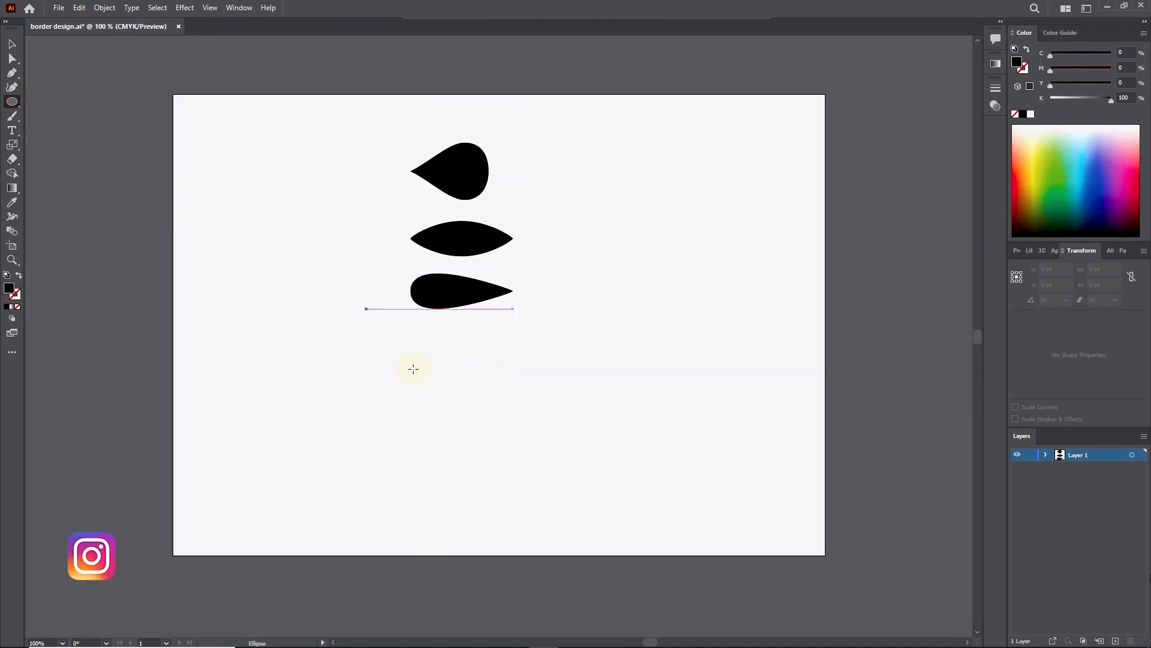
pyautogui.moveTo(430, 378); pyautogui.dragTo(463, 408)
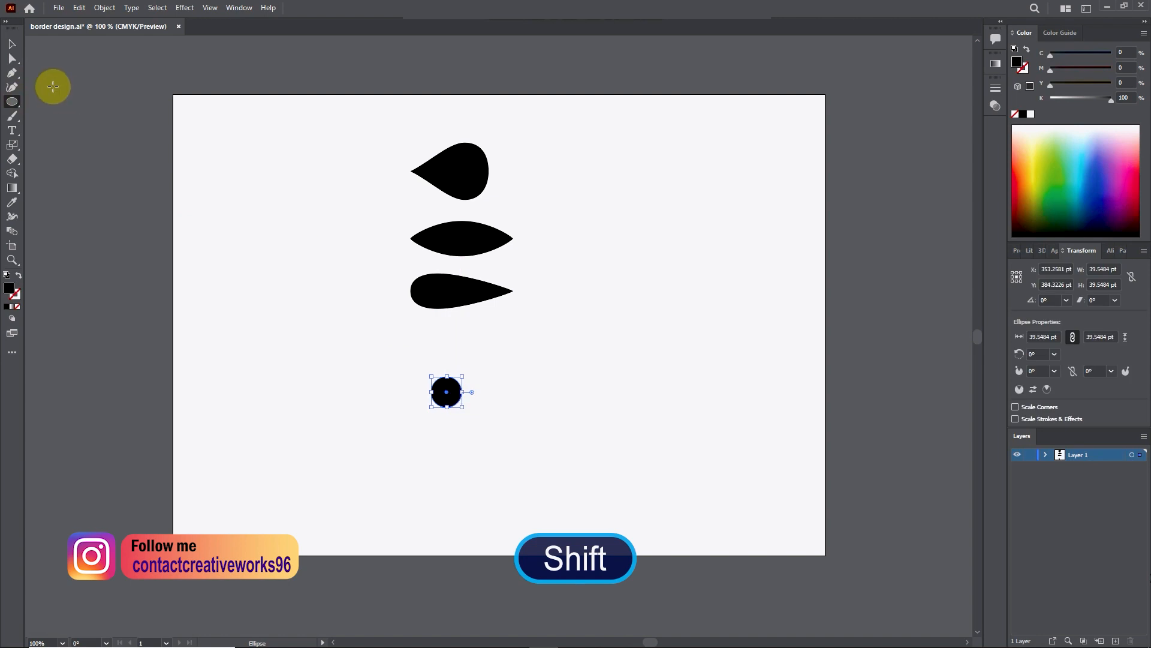
# Set up a Transform effect on the circle with 7 copies and a horizontal move of 48 pt, with preview on
pyautogui.click(11, 45)
pyautogui.click(442, 393)
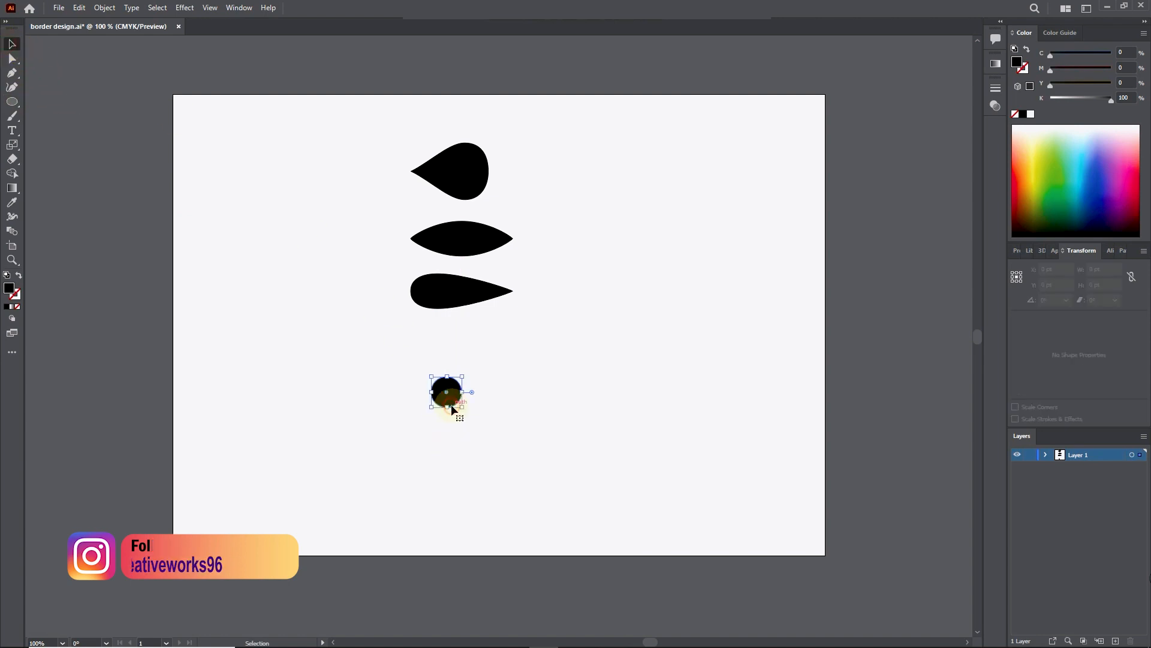
pyautogui.click(184, 7)
pyautogui.moveTo(272, 105)
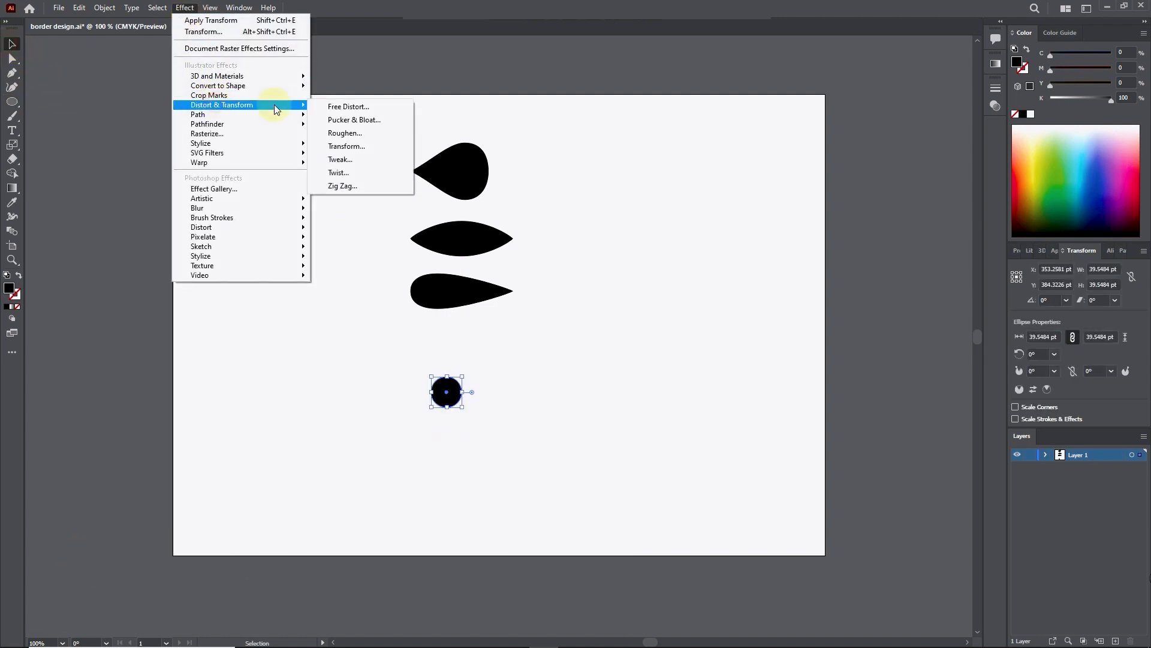
pyautogui.click(346, 146)
pyautogui.moveTo(828, 71); pyautogui.dragTo(198, 113)
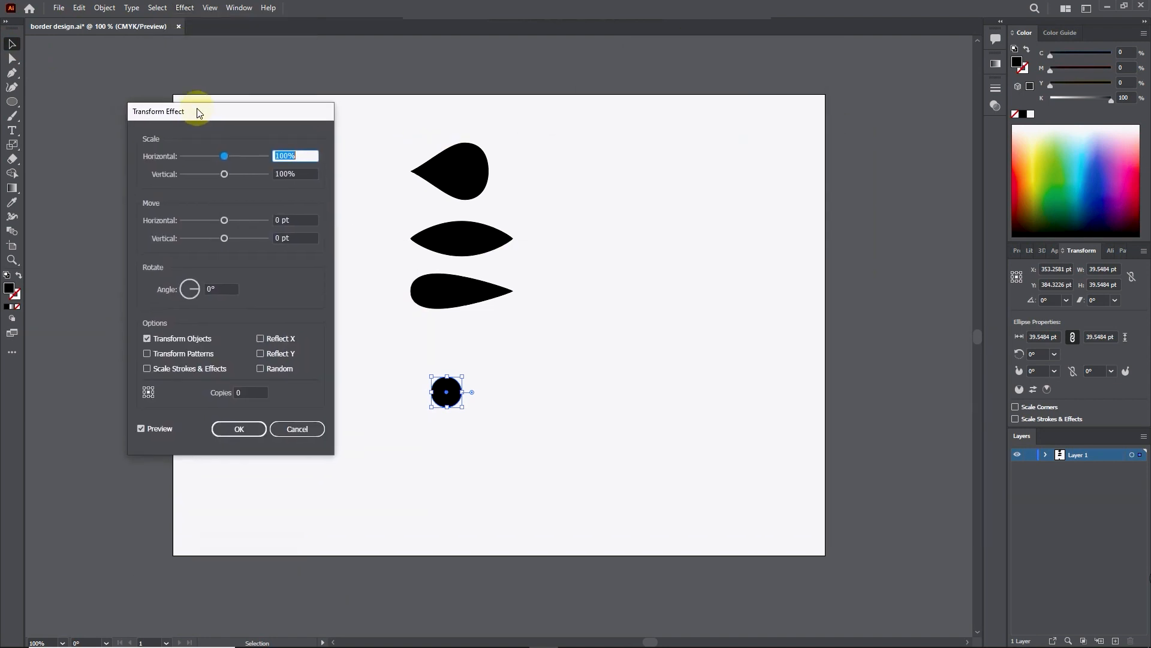
pyautogui.moveTo(244, 391); pyautogui.dragTo(220, 397)
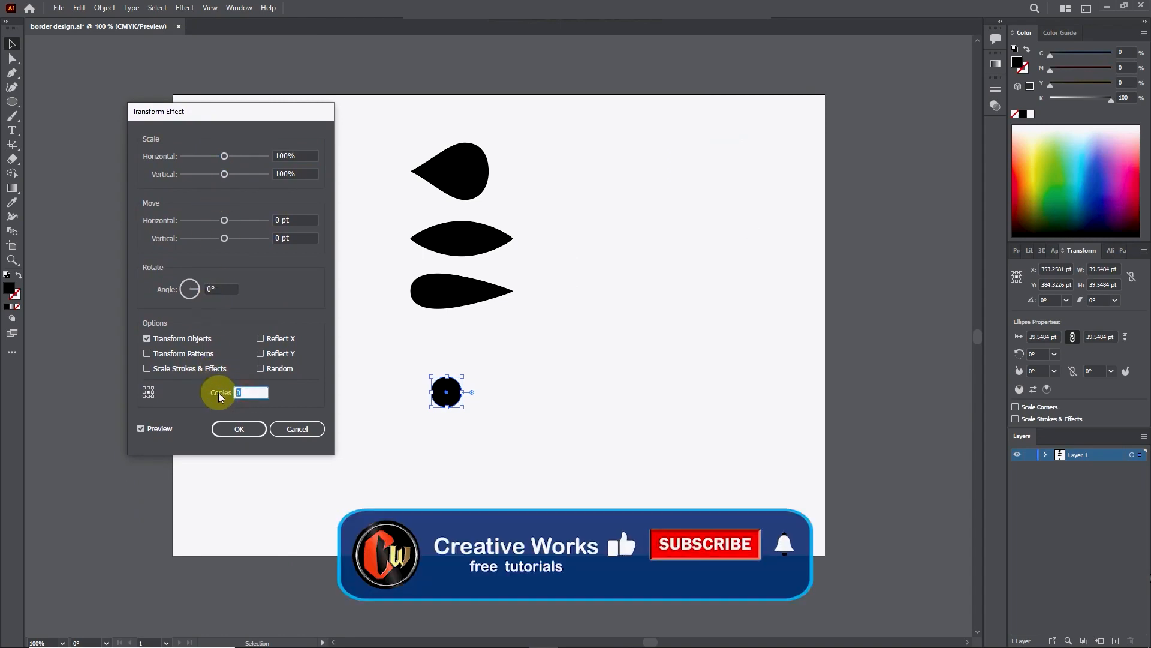
pyautogui.write('7')
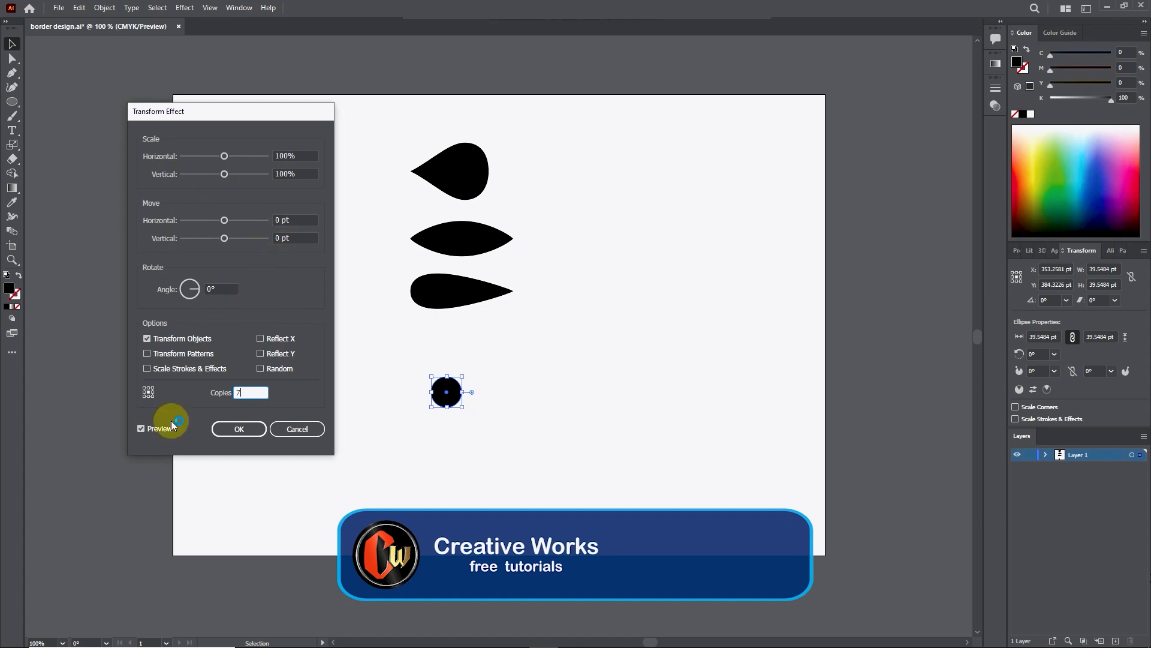
pyautogui.click(141, 431)
pyautogui.click(140, 430)
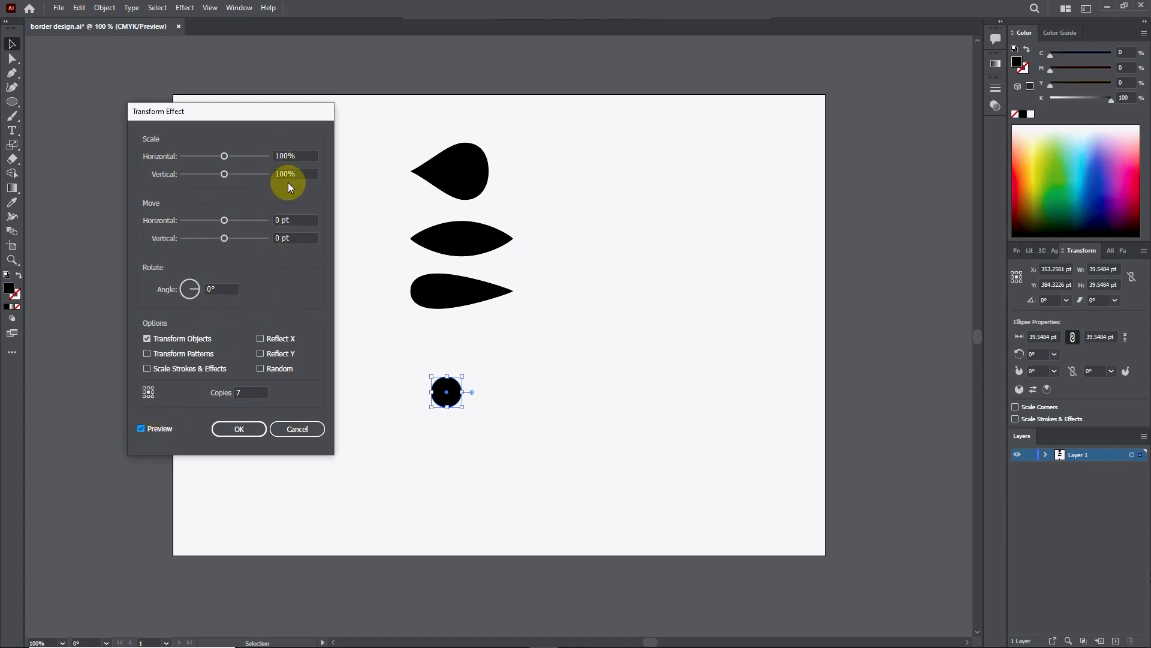
pyautogui.moveTo(225, 221); pyautogui.dragTo(238, 221)
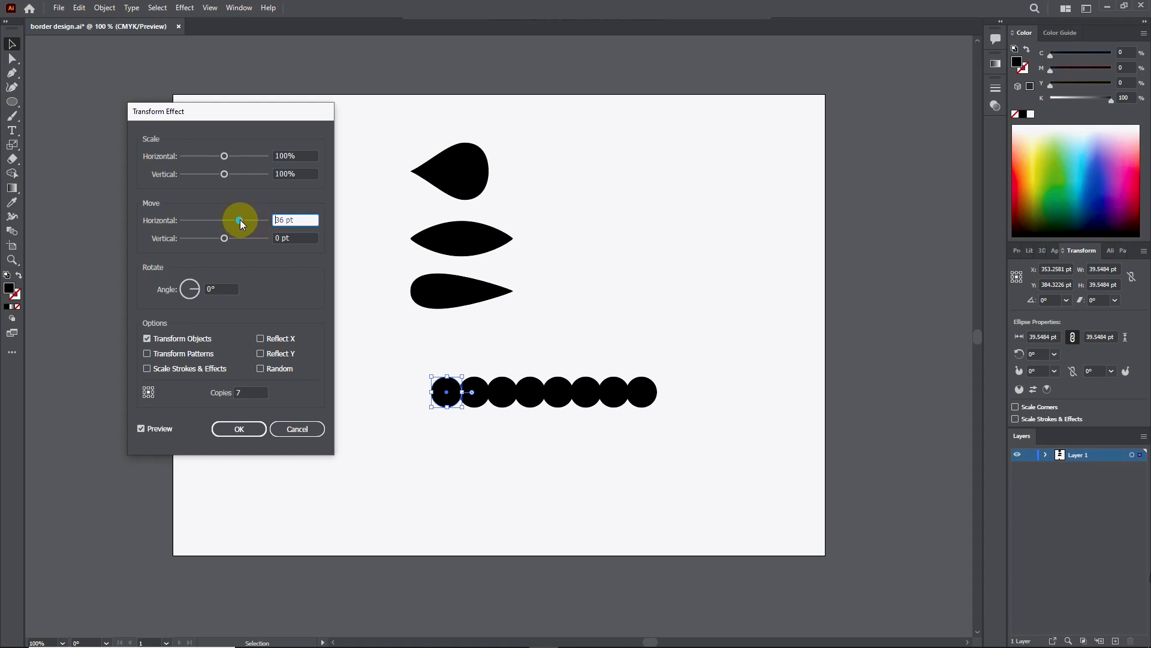
pyautogui.moveTo(240, 222); pyautogui.dragTo(245, 221)
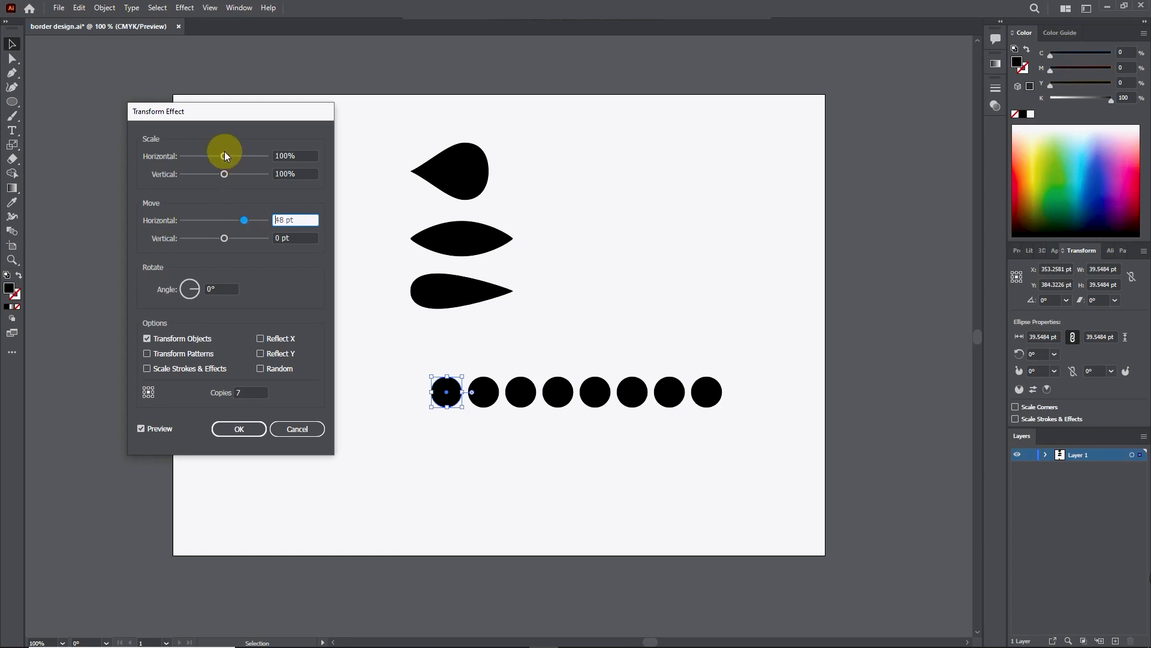
# Try scaling the circle copies to 73% horizontally and 67% vertically
pyautogui.moveTo(221, 154); pyautogui.dragTo(214, 167)
pyautogui.click(279, 157)
pyautogui.moveTo(230, 174)
pyautogui.mouseDown()
pyautogui.moveTo(206, 177)
pyautogui.moveTo(221, 172)
pyautogui.mouseUp()
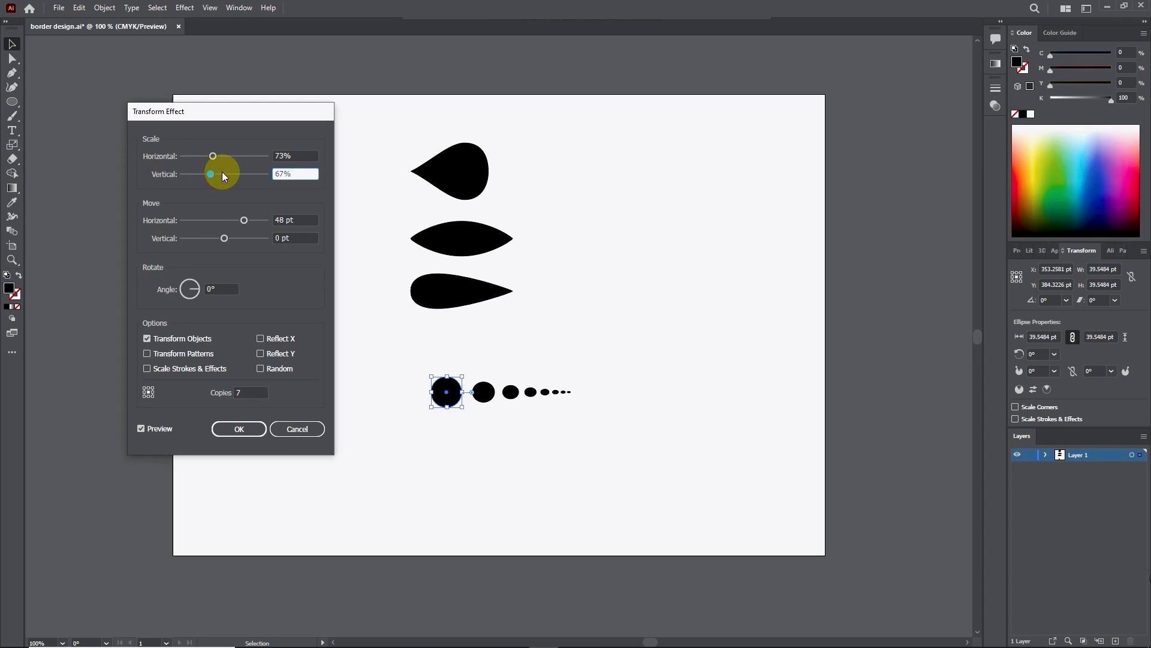
# Set both the horizontal and vertical scale of the circle copies to 75%
pyautogui.click(294, 156)
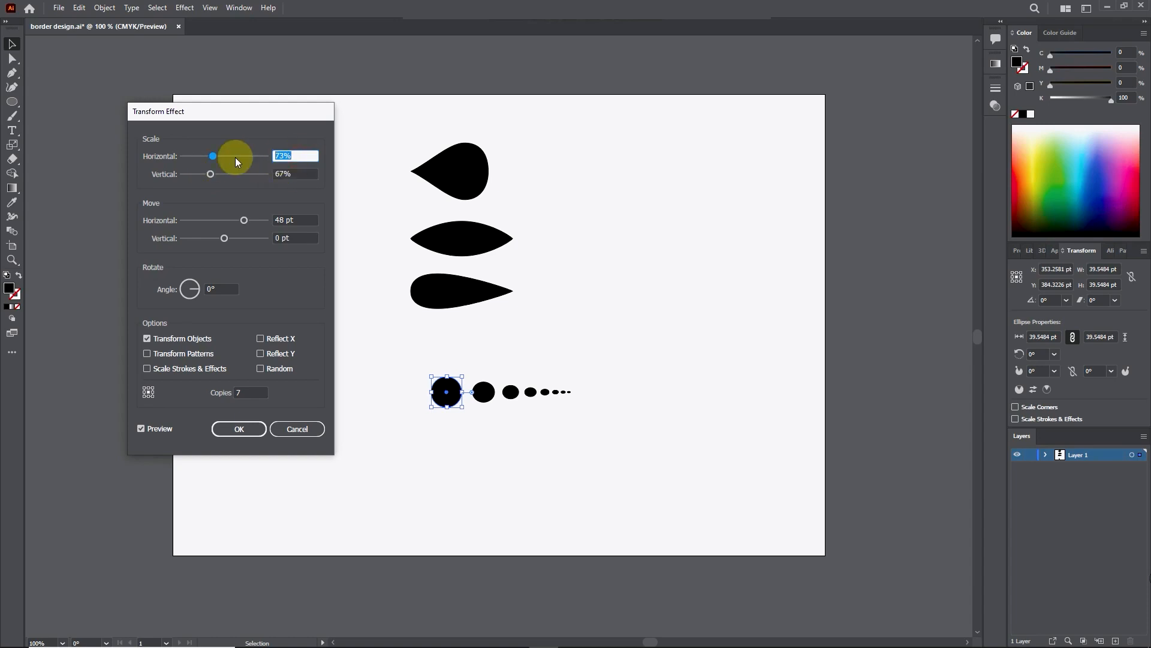
pyautogui.write('75')
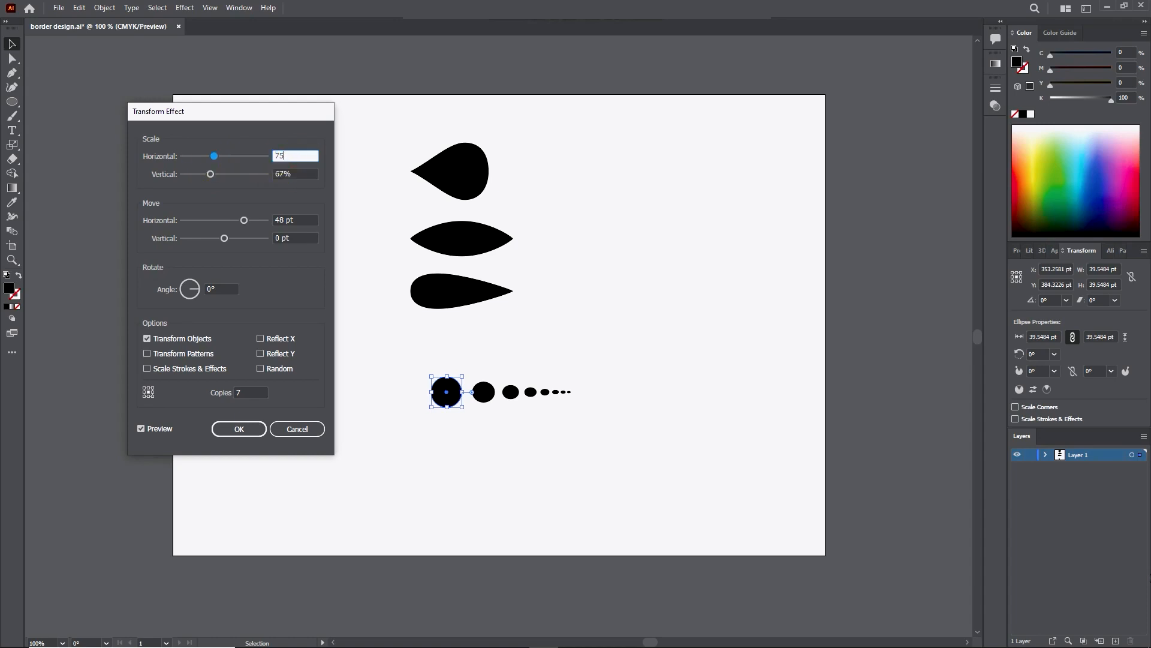
pyautogui.click(287, 175)
pyautogui.write('7')
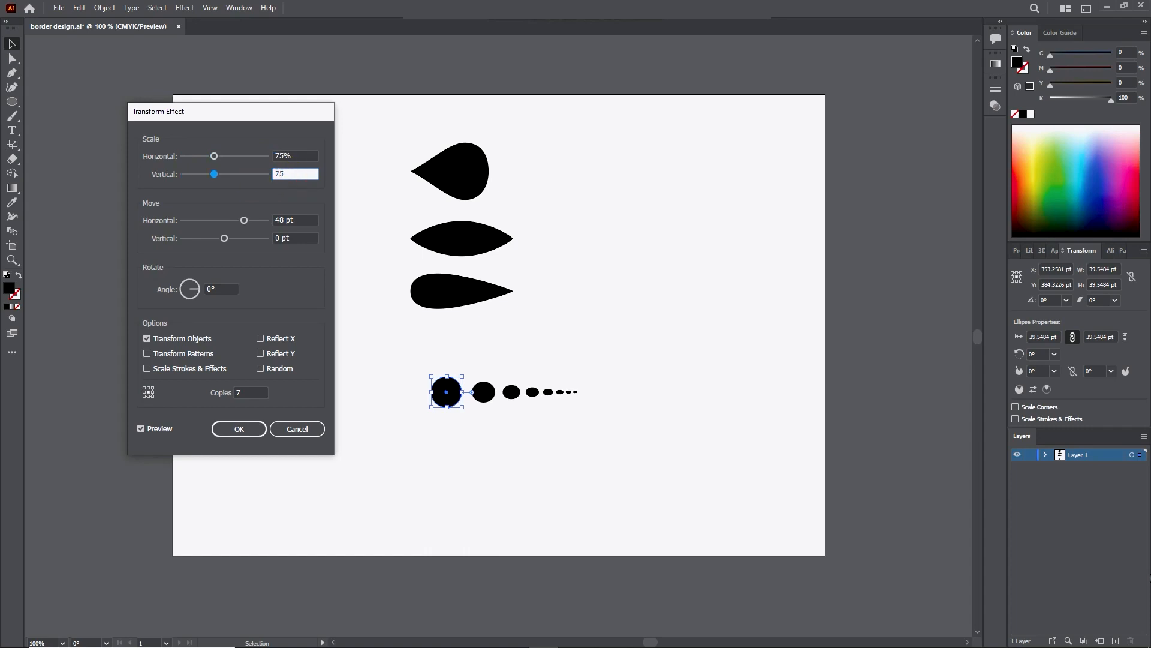
pyautogui.click(310, 155)
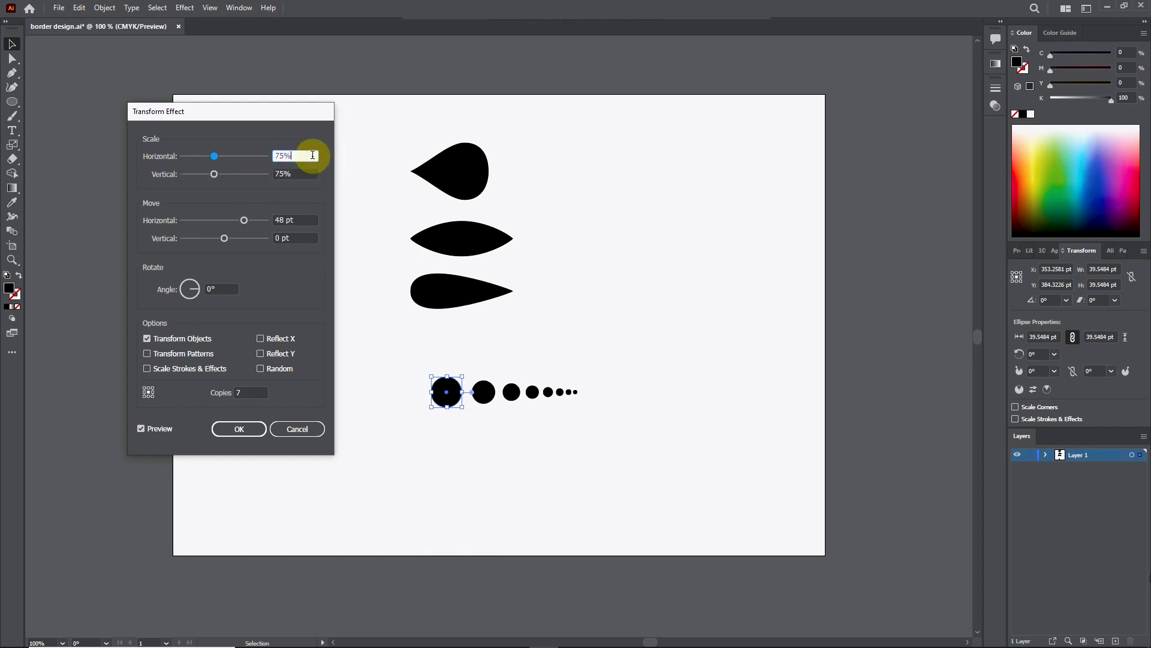
# Set the circle copies' horizontal move to 50 pt and apply the Transform effect
pyautogui.click(243, 219)
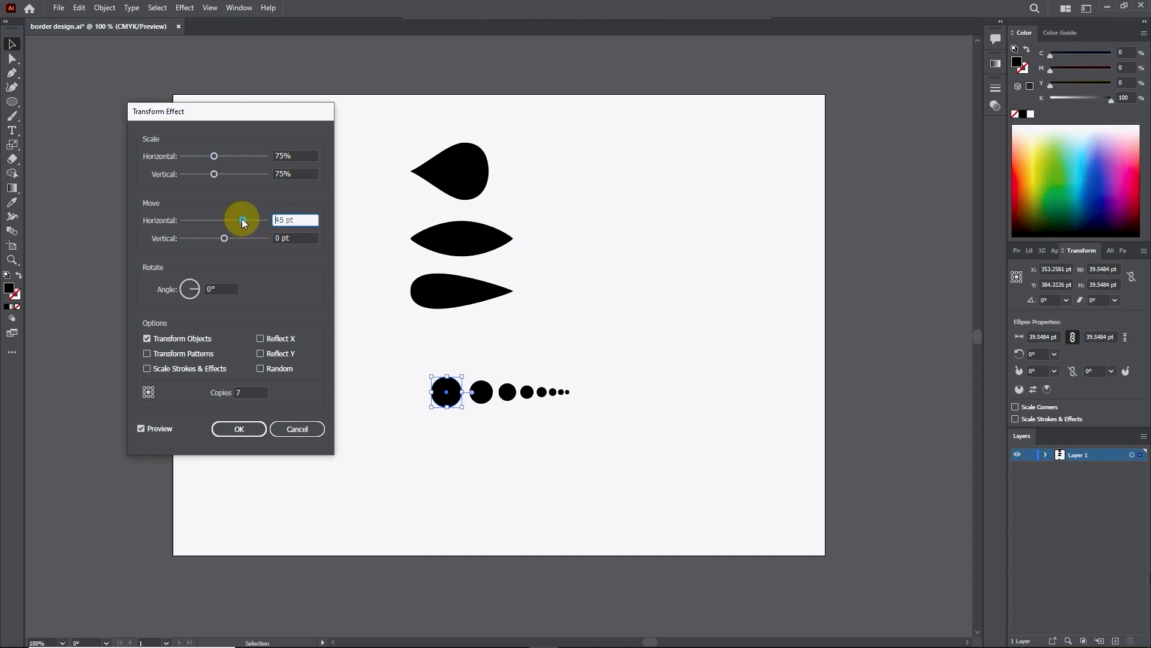
pyautogui.click(242, 218)
pyautogui.moveTo(242, 218); pyautogui.dragTo(244, 220)
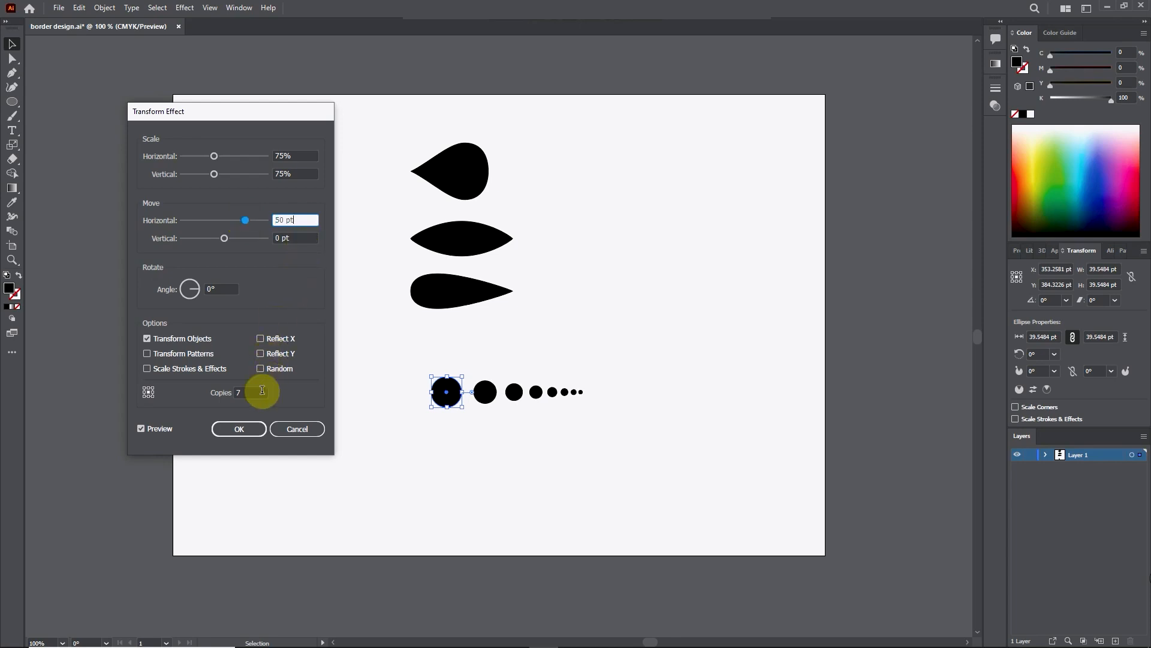
pyautogui.click(250, 432)
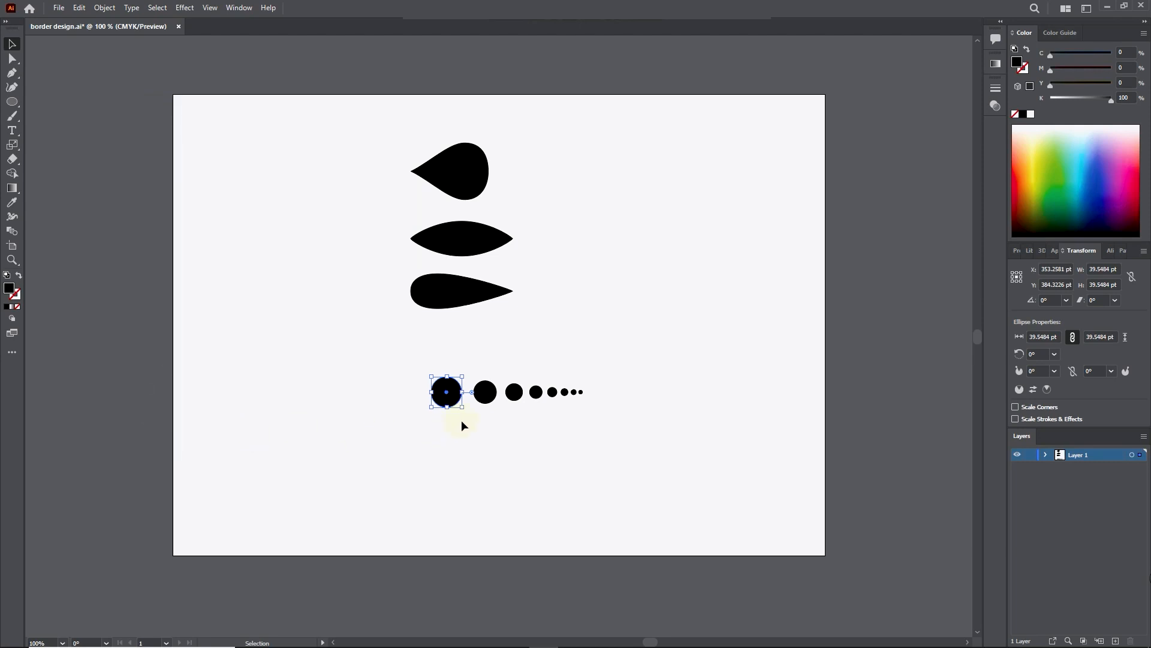
# Expand the appearance of the circle with its Transform effect so every dot becomes a separate shape
pyautogui.click(449, 394)
pyautogui.scroll(2, 513, 416)
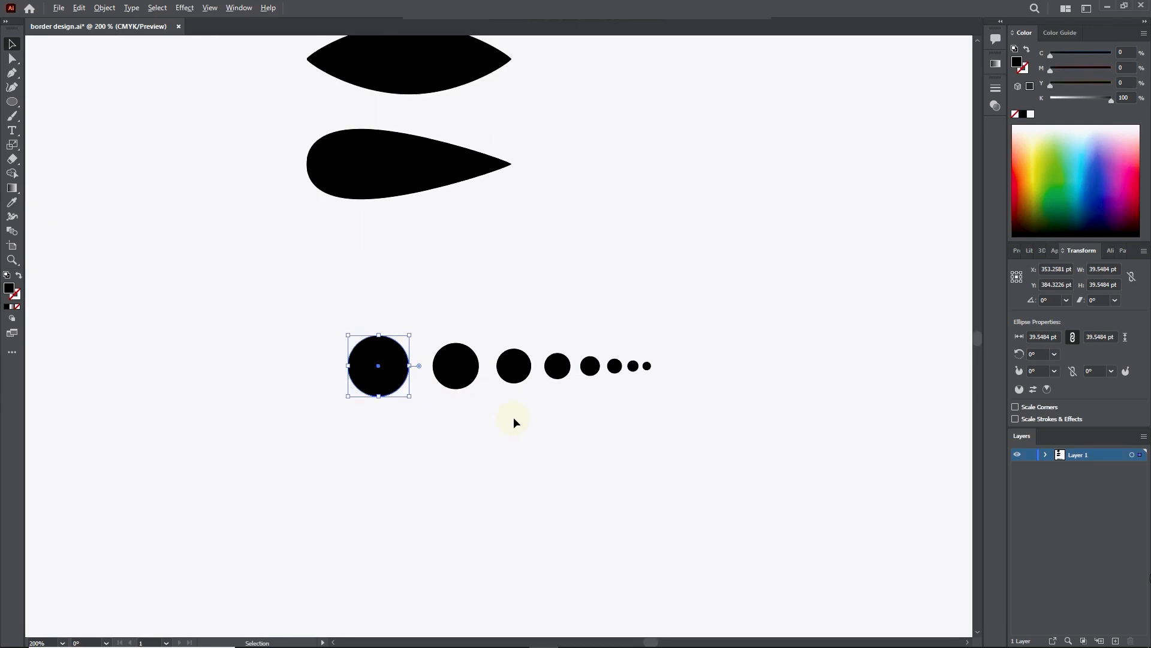
pyautogui.click(620, 394)
pyautogui.moveTo(309, 300); pyautogui.dragTo(673, 425)
pyautogui.click(111, 7)
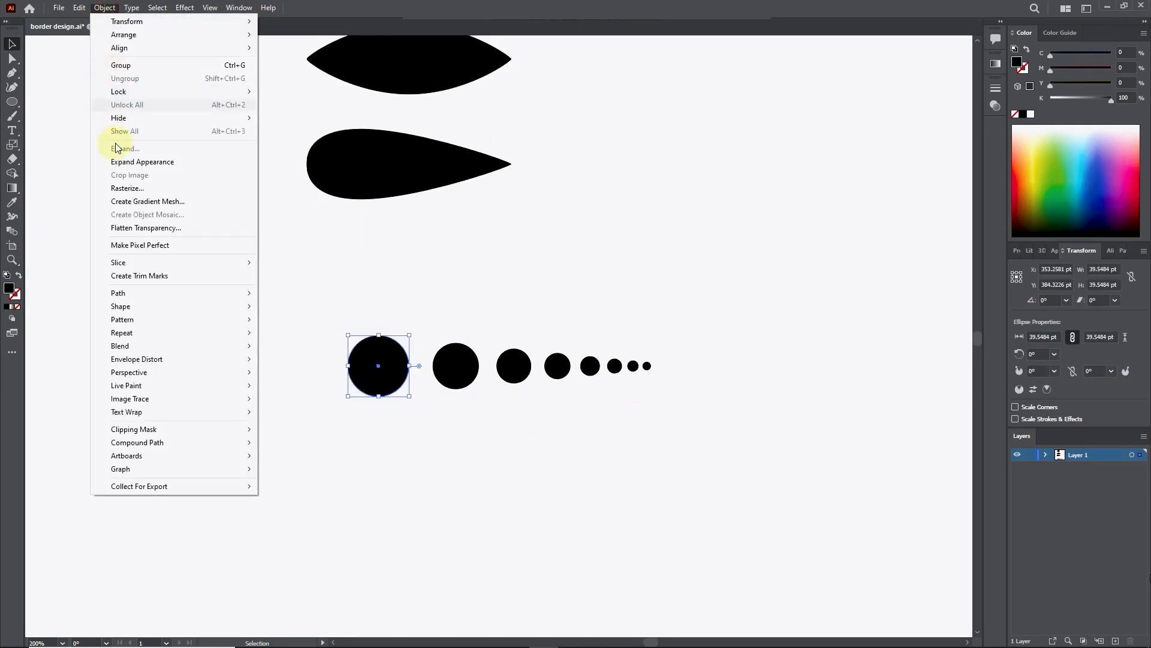
pyautogui.click(122, 163)
pyautogui.click(369, 380)
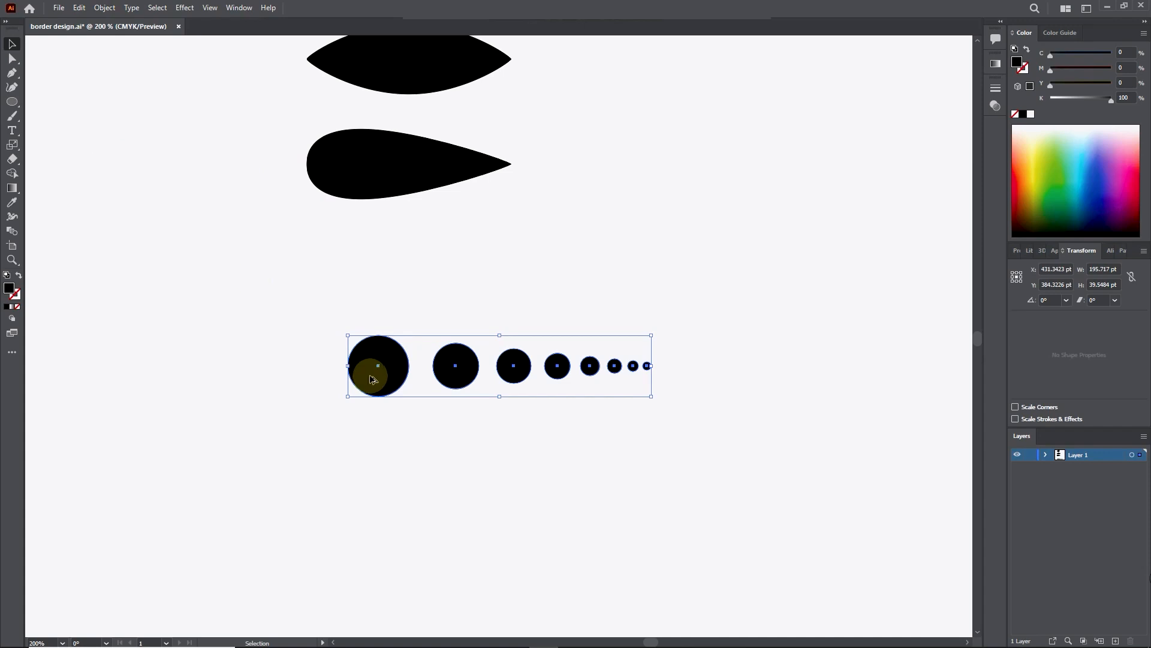
# Make a mirrored copy of the dot row by reflecting it across the vertical axis
pyautogui.scroll(-2, 376, 379)
pyautogui.click(387, 391)
pyautogui.click(388, 340)
pyautogui.scroll(-2, 442, 394)
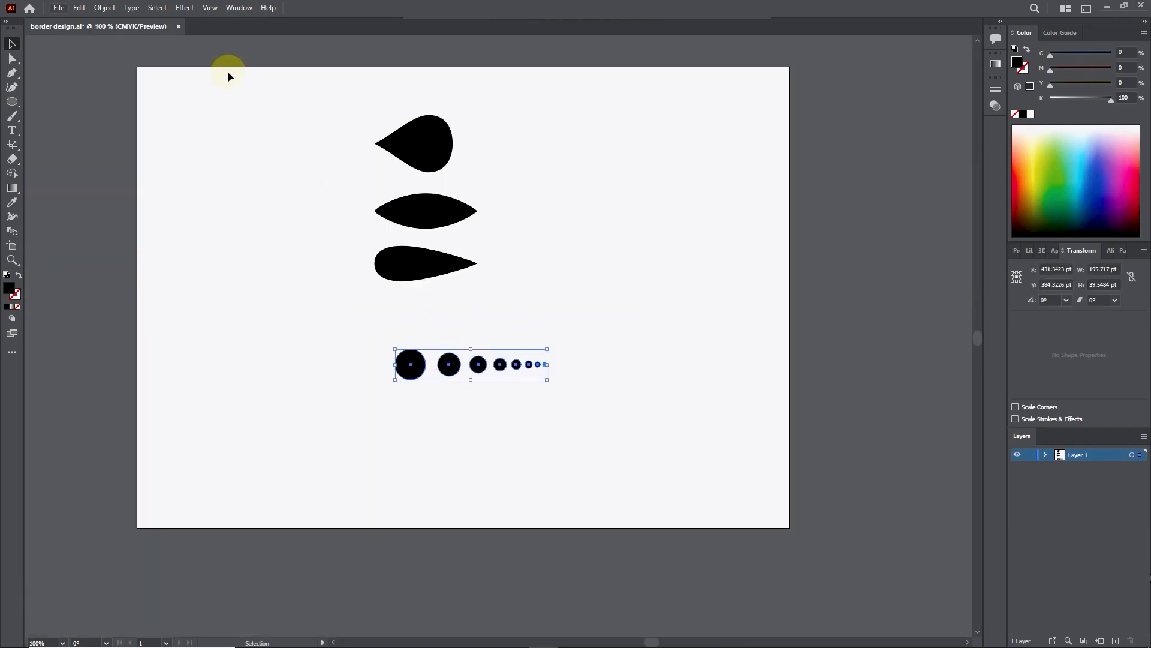
pyautogui.click(106, 9)
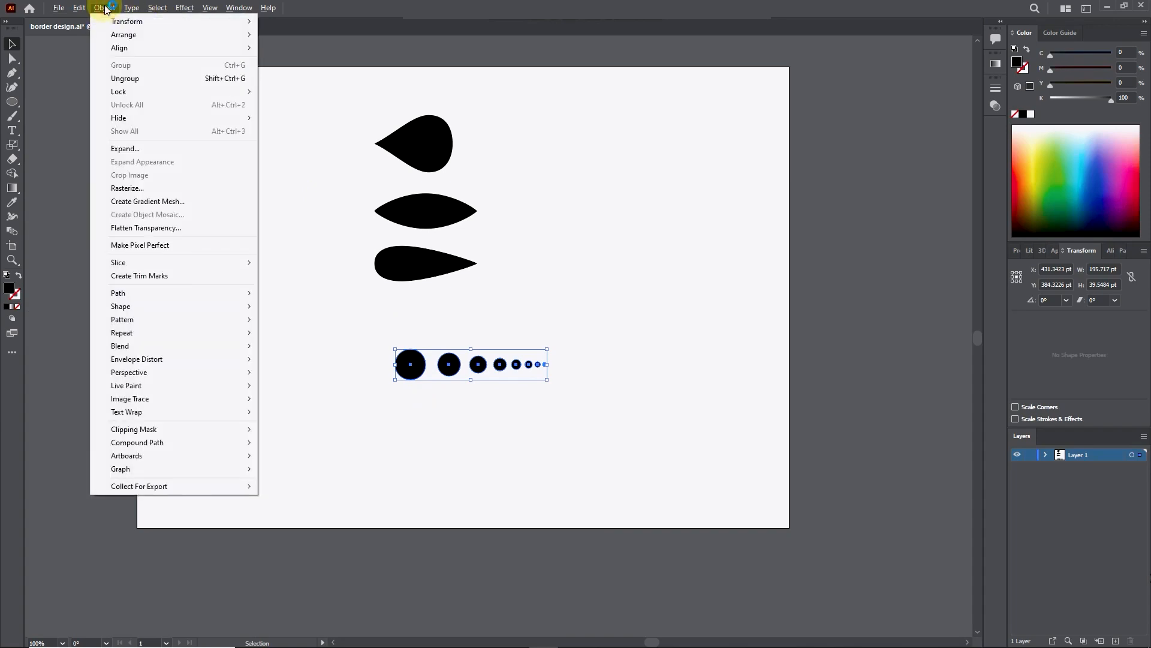
pyautogui.moveTo(127, 22)
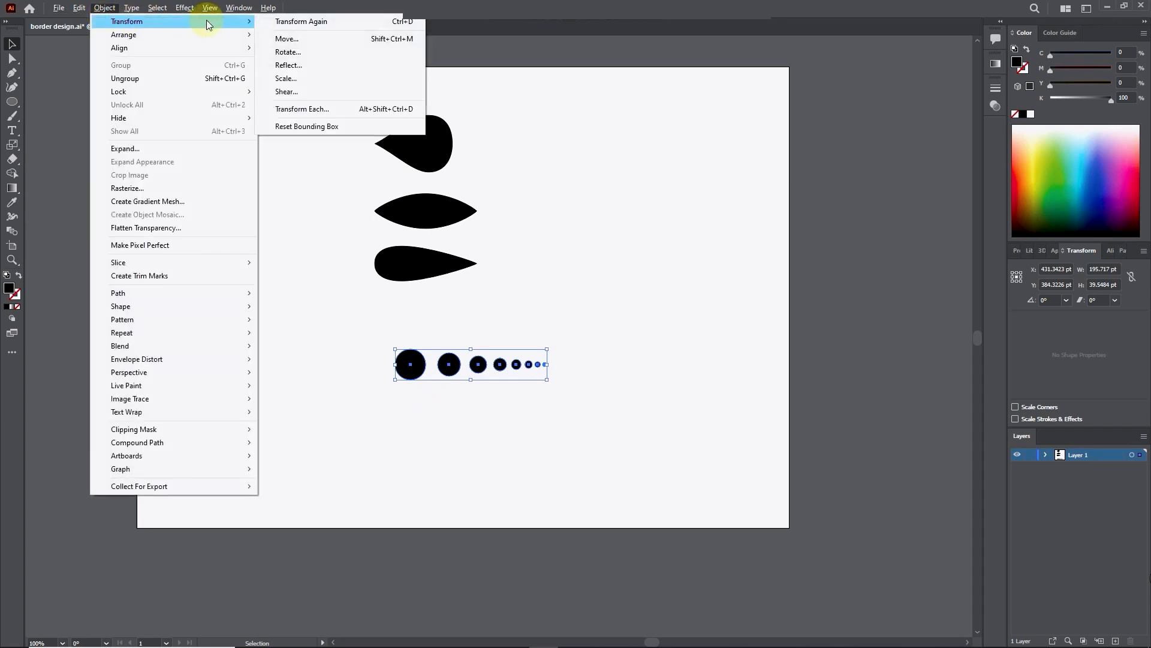
pyautogui.click(277, 64)
pyautogui.click(757, 310)
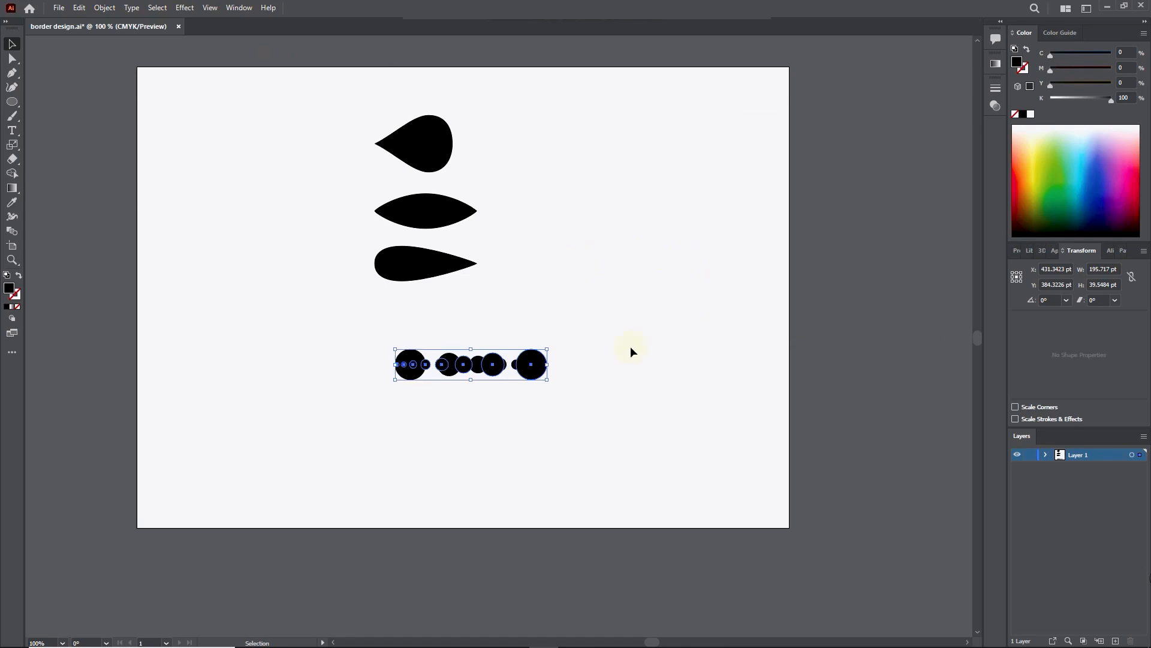
# Move the mirrored dot row left until its largest dot coincides with the original's, forming one symmetrical row
pyautogui.hotkey('shift', 'Left')
pyautogui.hotkey('shift', 'Left')
pyautogui.hotkey('shift', 'Left')
pyautogui.hotkey('shift', 'Left')
pyautogui.hotkey('shift', 'Left')
pyautogui.hotkey('shift', 'Left')
pyautogui.hotkey('shift', 'Left')
pyautogui.hotkey('shift', 'Left')
pyautogui.hotkey('shift', 'Left')
pyautogui.hotkey('shift', 'Left')
pyautogui.hotkey('shift', 'Left')
pyautogui.hotkey('shift', 'Left')
pyautogui.hotkey('shift', 'Left')
pyautogui.hotkey('shift', 'Left')
pyautogui.hotkey('shift', 'Left')
pyautogui.hotkey('shift', 'Left')
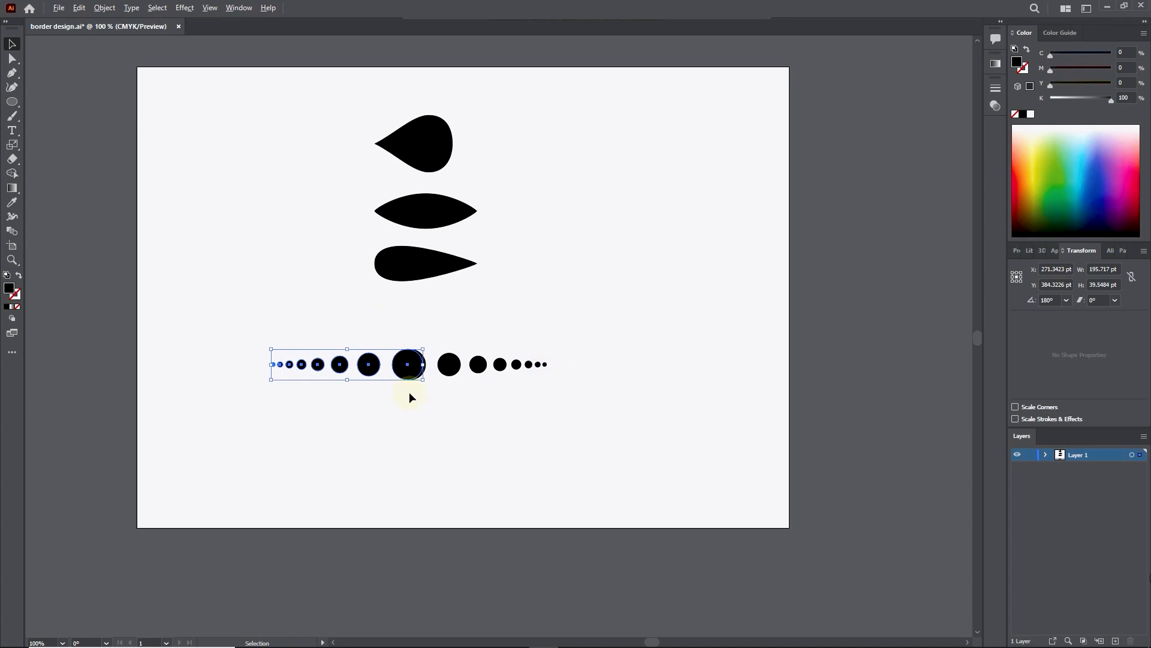
pyautogui.scroll(2, 405, 366)
pyautogui.press('Right')
pyautogui.press('Right')
pyautogui.press('Right')
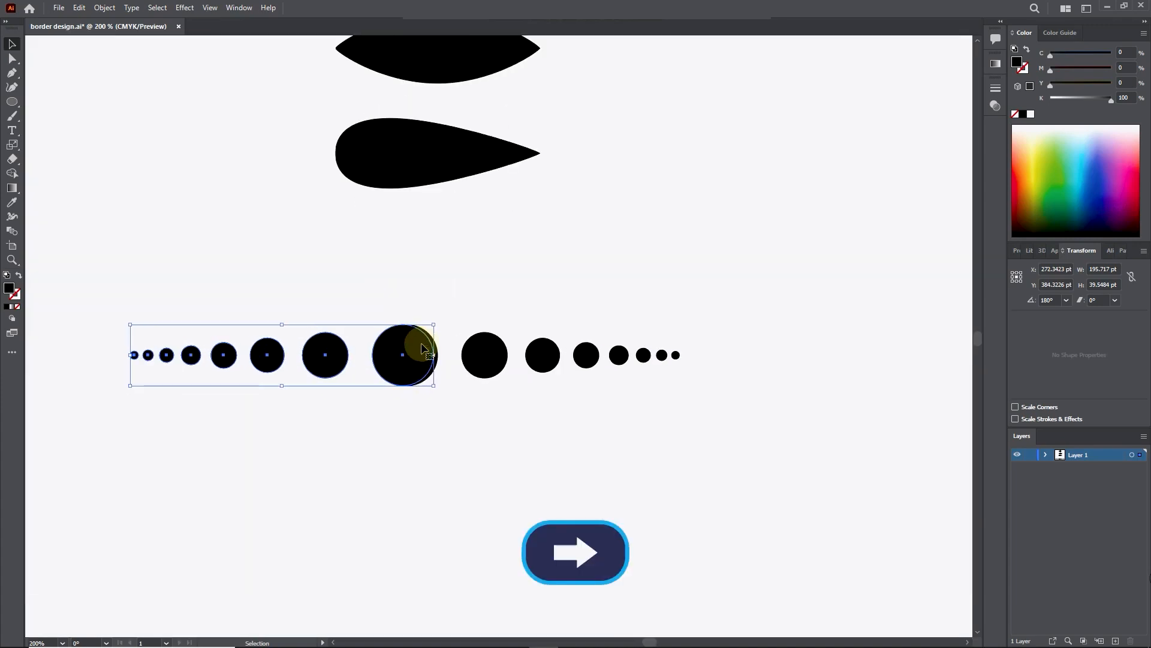
pyautogui.click(432, 300)
pyautogui.scroll(-2, 432, 300)
pyautogui.scroll(3, 432, 299)
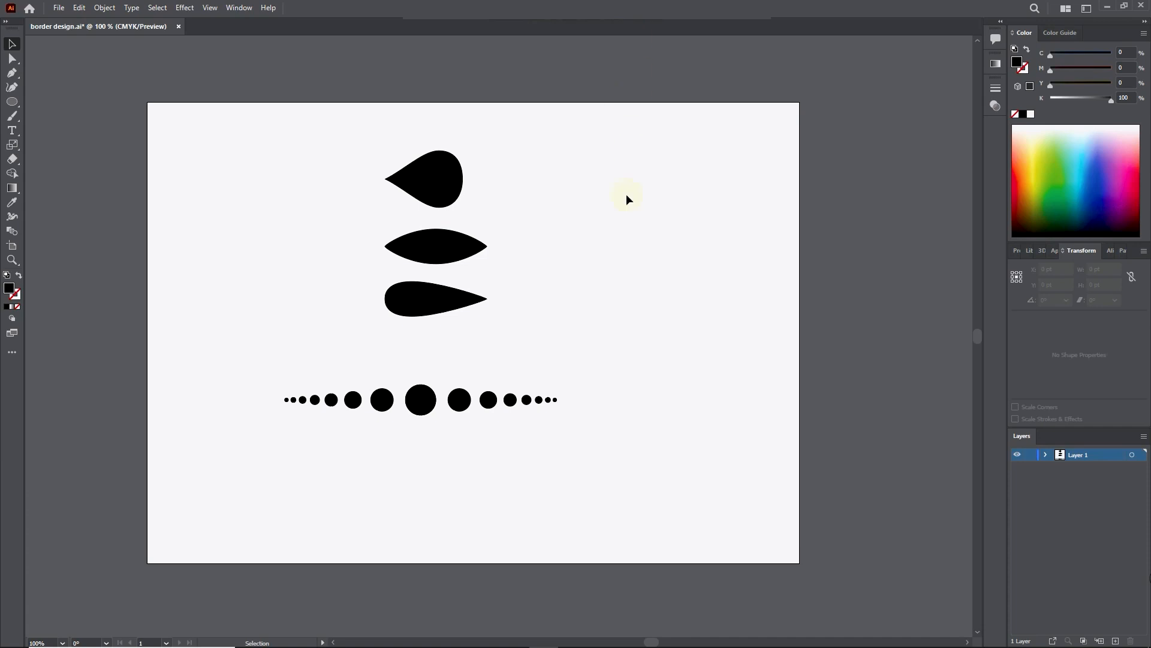
# Move the complete symmetrical dot row up and slightly right, closer beneath the three shapes
pyautogui.moveTo(270, 387); pyautogui.dragTo(588, 415)
pyautogui.click(431, 404)
pyautogui.moveTo(430, 404); pyautogui.dragTo(452, 373)
pyautogui.click(468, 416)
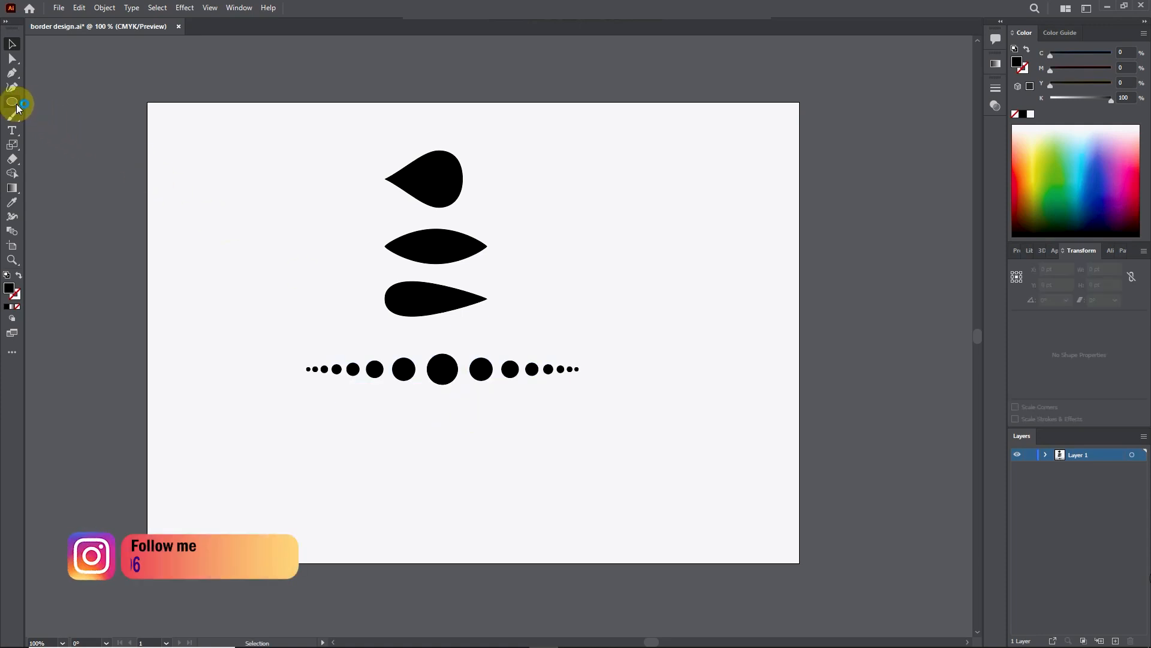
# Copy the five dots right of the largest dot with the Group Selection tool and place them below the row
pyautogui.click(12, 59)
pyautogui.click(62, 73)
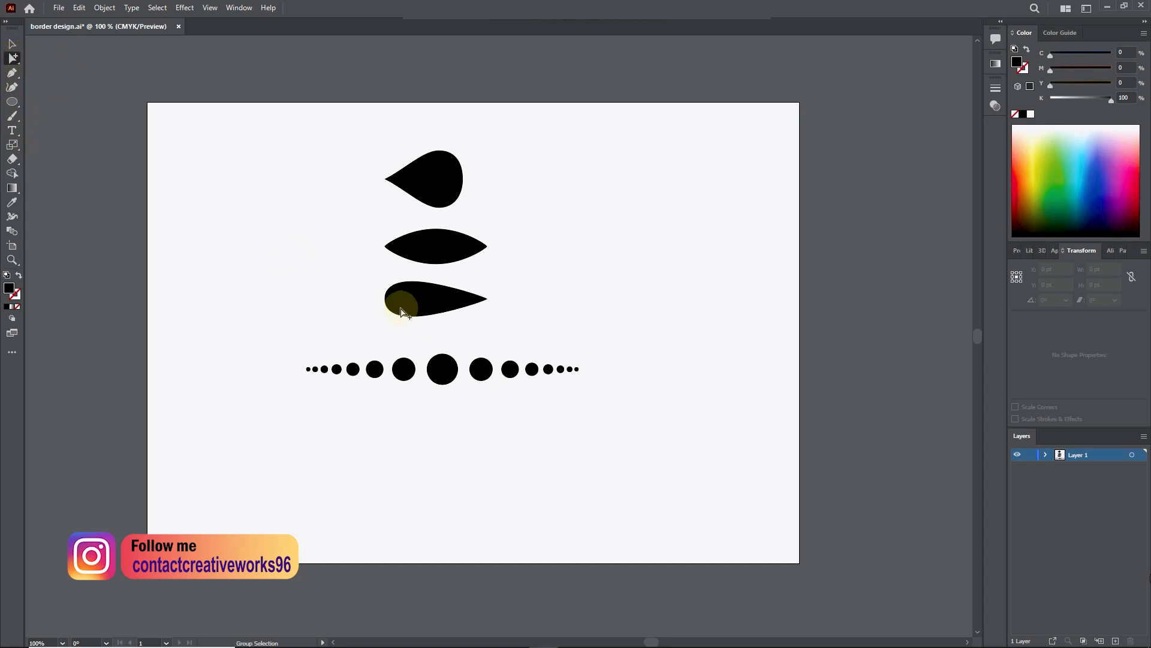
pyautogui.moveTo(470, 342); pyautogui.dragTo(565, 386)
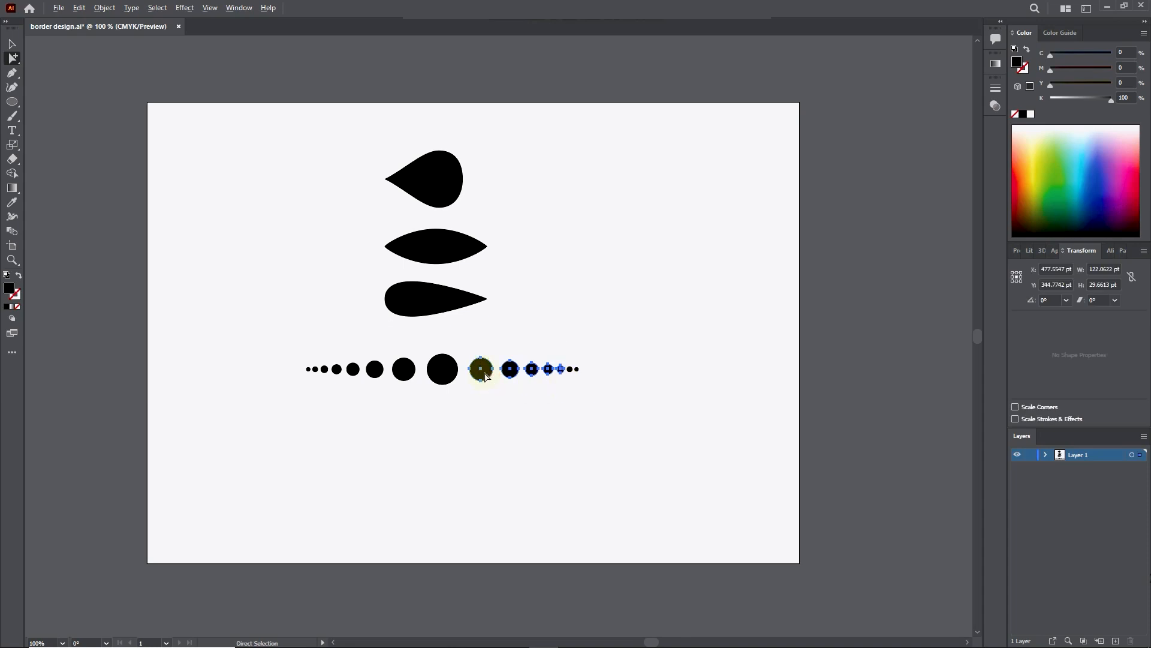
pyautogui.moveTo(483, 372); pyautogui.dragTo(409, 442)
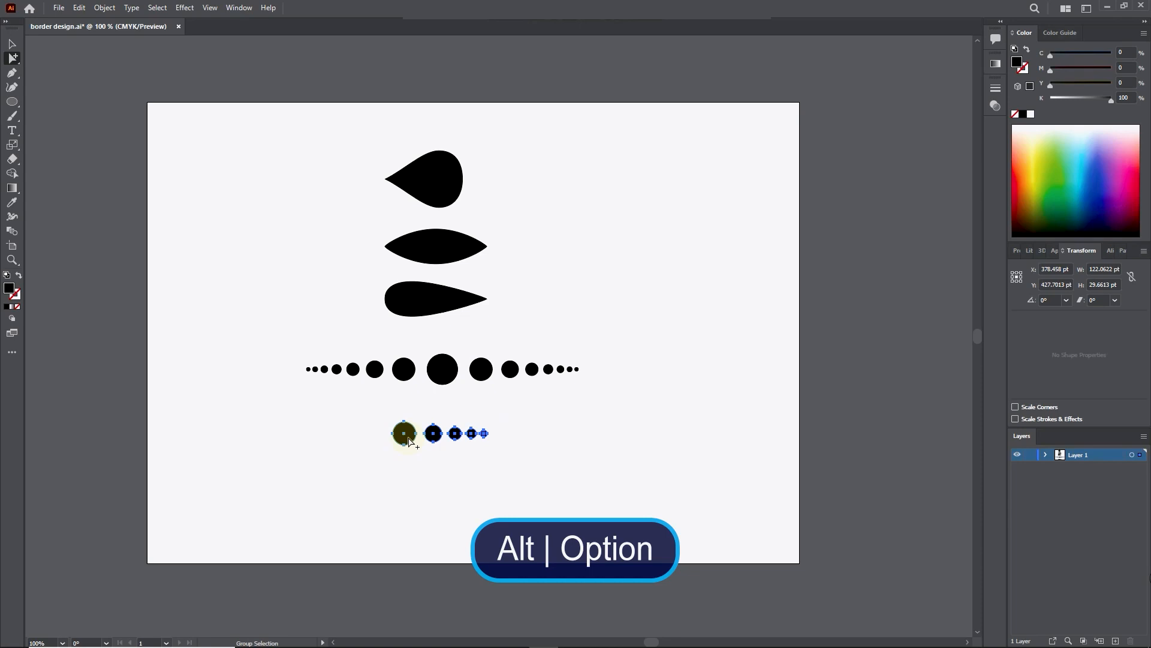
# Copy the teardrop, both leaf shapes and the five-dot row together to the right of the originals
pyautogui.keyDown('shift'); pyautogui.click(436, 305); pyautogui.keyUp('shift')
pyautogui.keyDown('shift'); pyautogui.click(447, 251); pyautogui.keyUp('shift')
pyautogui.keyDown('shift'); pyautogui.click(441, 191); pyautogui.keyUp('shift')
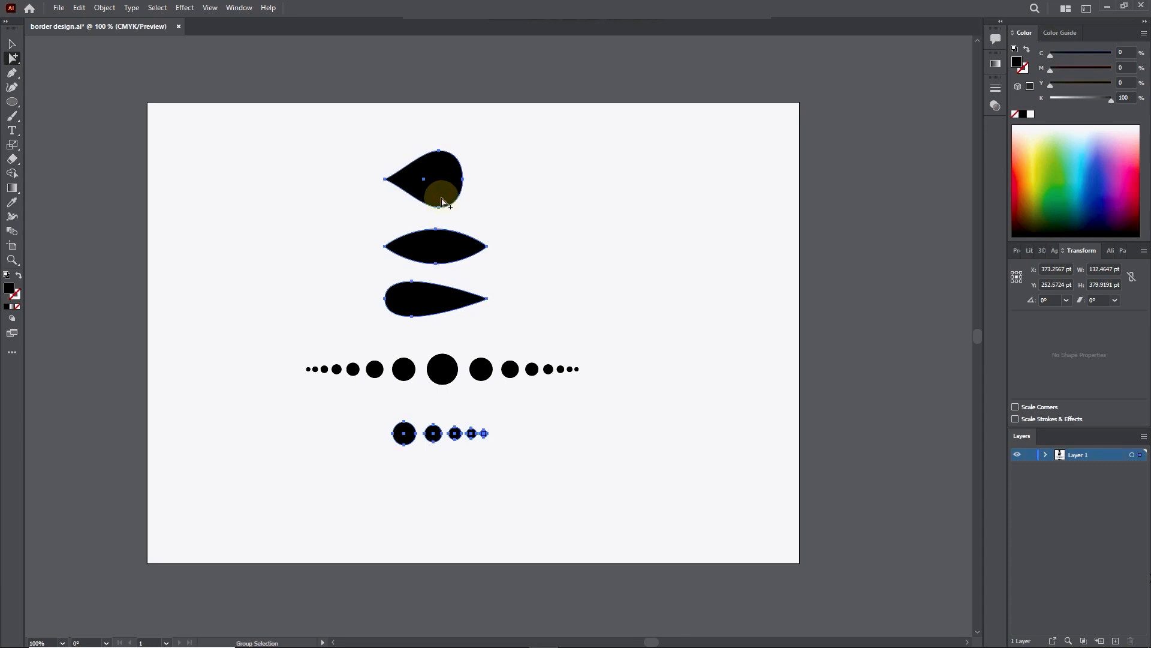
pyautogui.moveTo(447, 198); pyautogui.dragTo(596, 199)
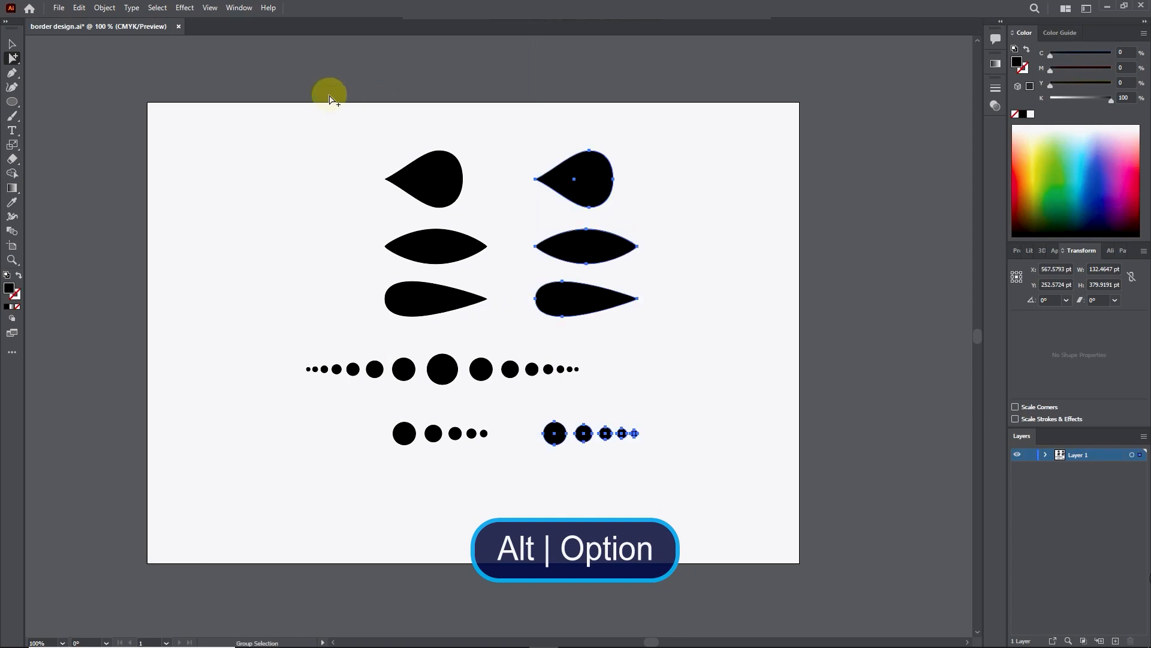
# Reflect the copied shapes across the vertical axis so they mirror the originals
pyautogui.click(103, 9)
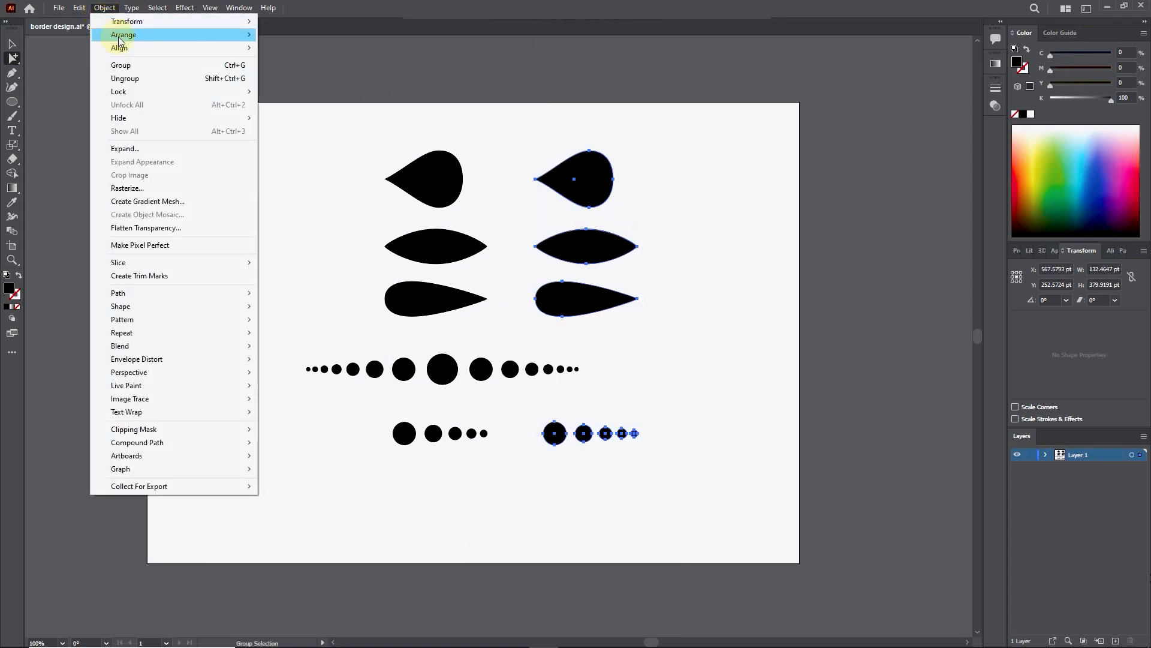
pyautogui.moveTo(160, 21)
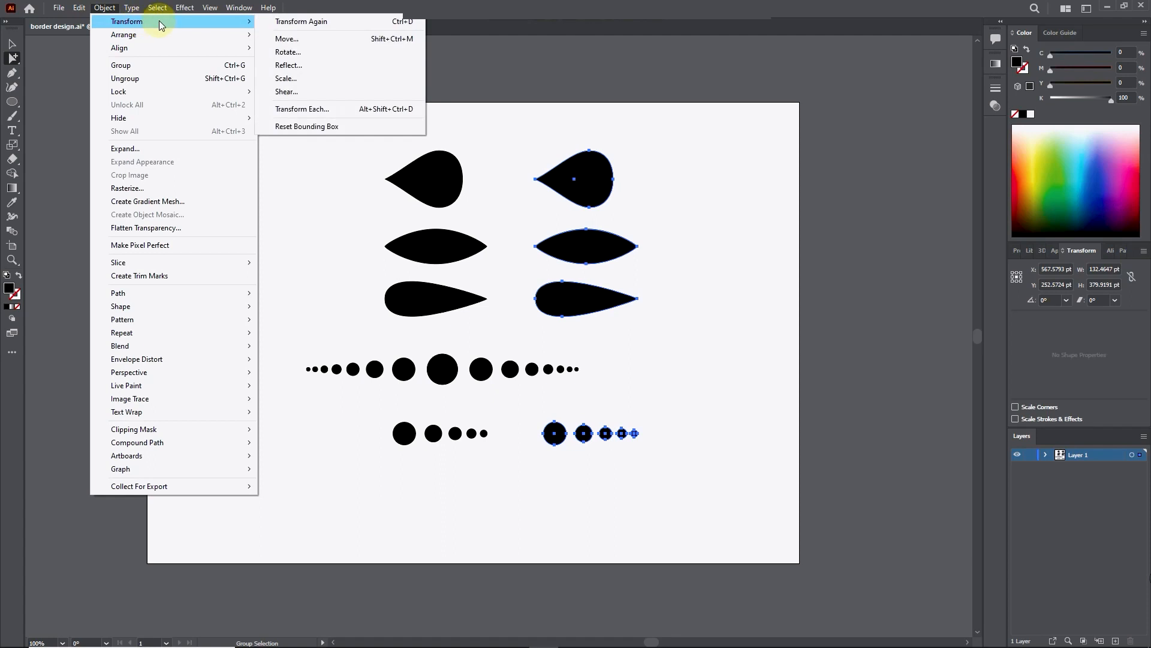
pyautogui.click(289, 65)
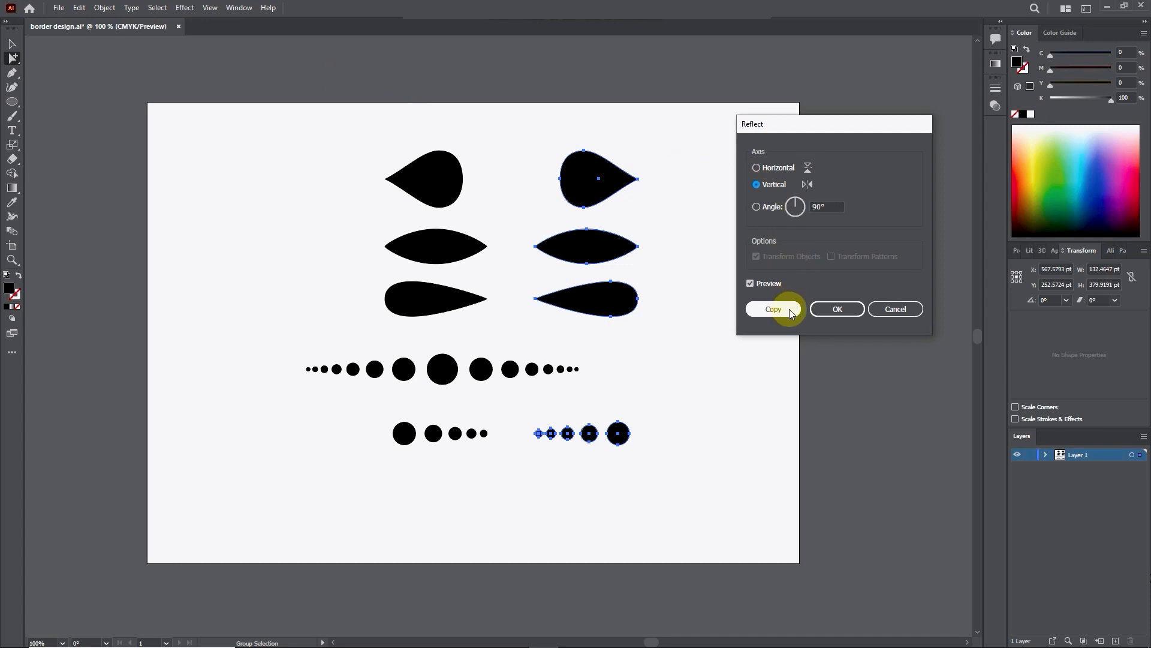
pyautogui.click(818, 310)
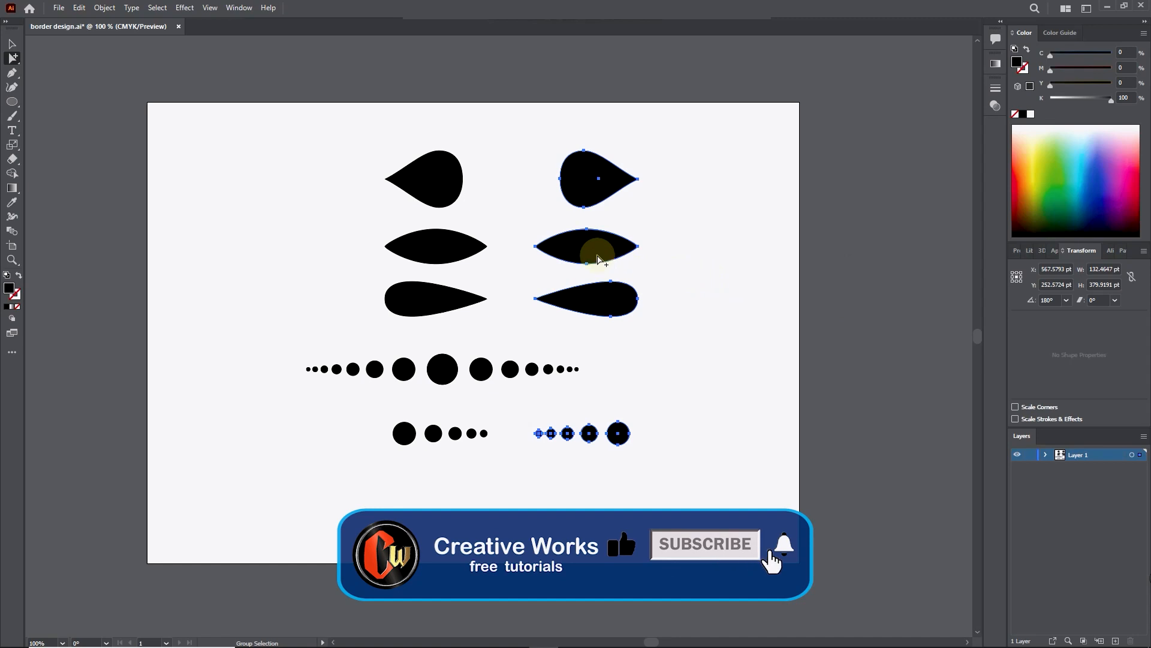
# Delete the right-hand copy of the symmetrical, double-pointed leaf
pyautogui.click(13, 58)
pyautogui.click(60, 58)
pyautogui.click(601, 247)
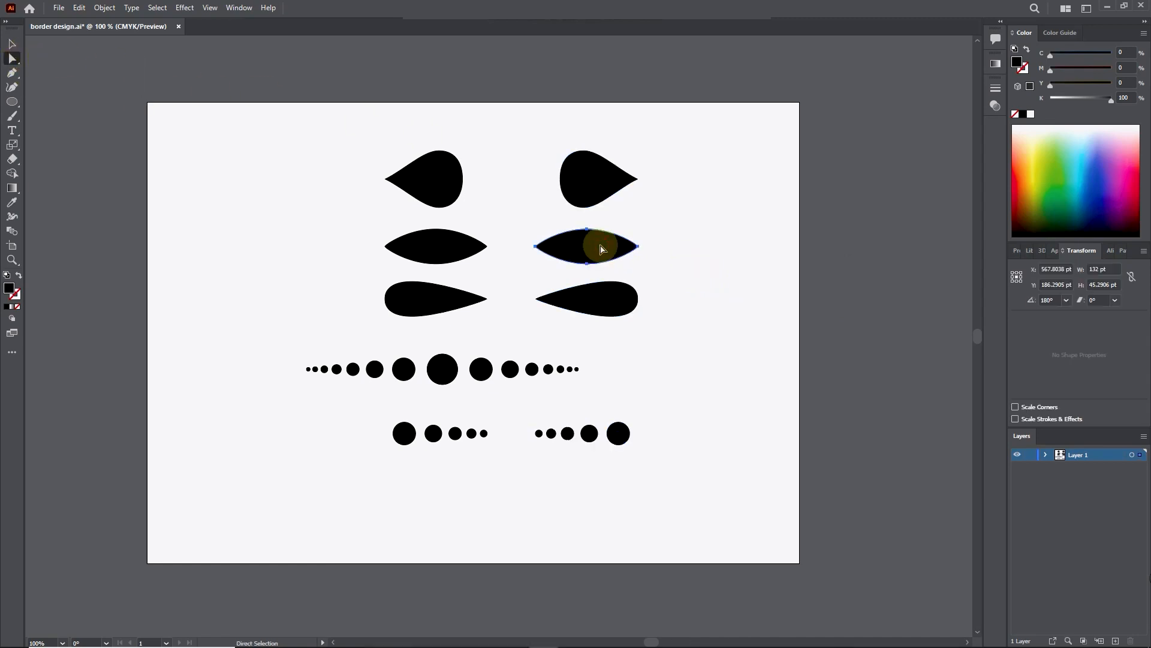
pyautogui.press('Delete')
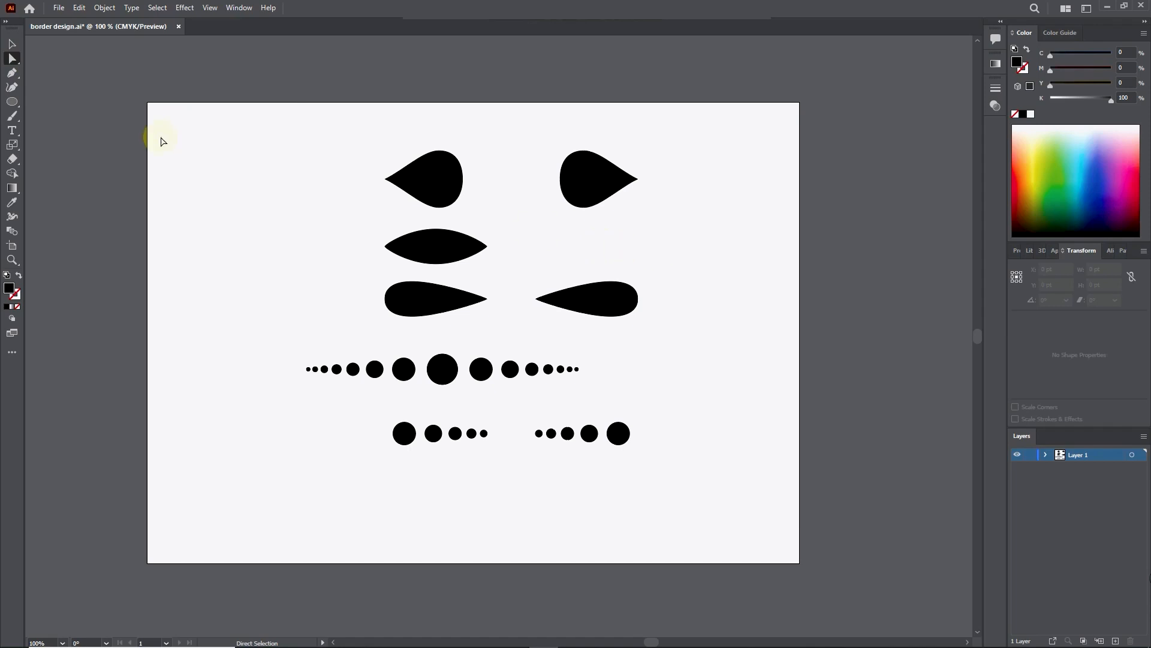
# Scale all motifs down proportionally to about 60 pt wide and move them to the middle of the artboard
pyautogui.click(12, 43)
pyautogui.moveTo(273, 133); pyautogui.dragTo(718, 486)
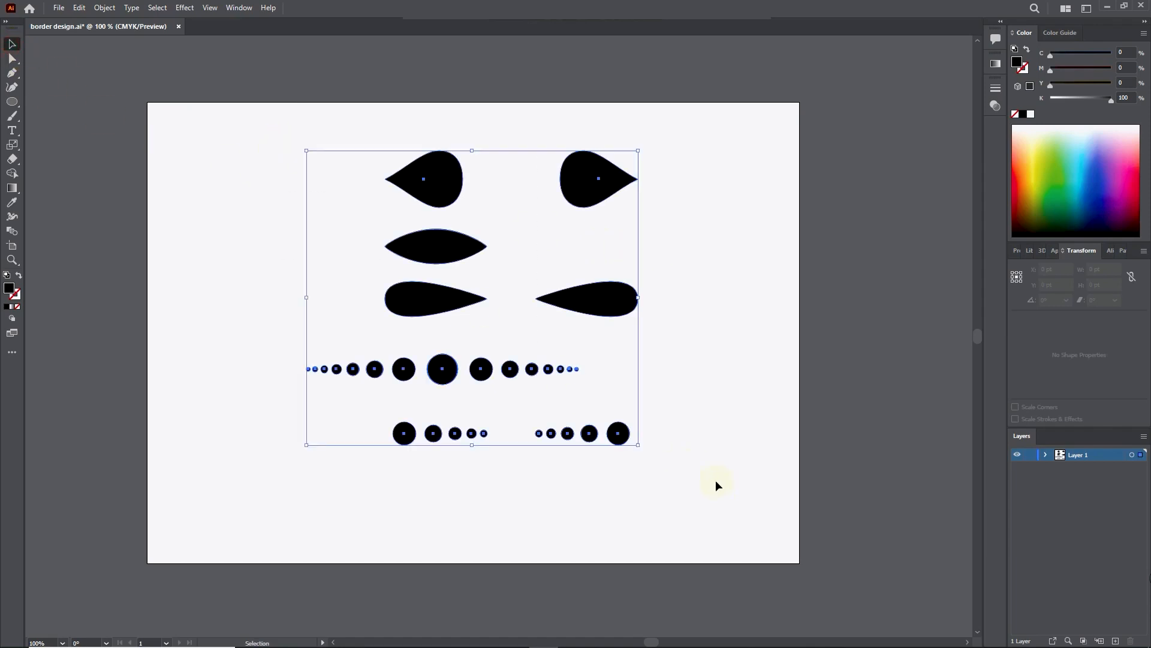
pyautogui.moveTo(638, 445); pyautogui.dragTo(354, 234)
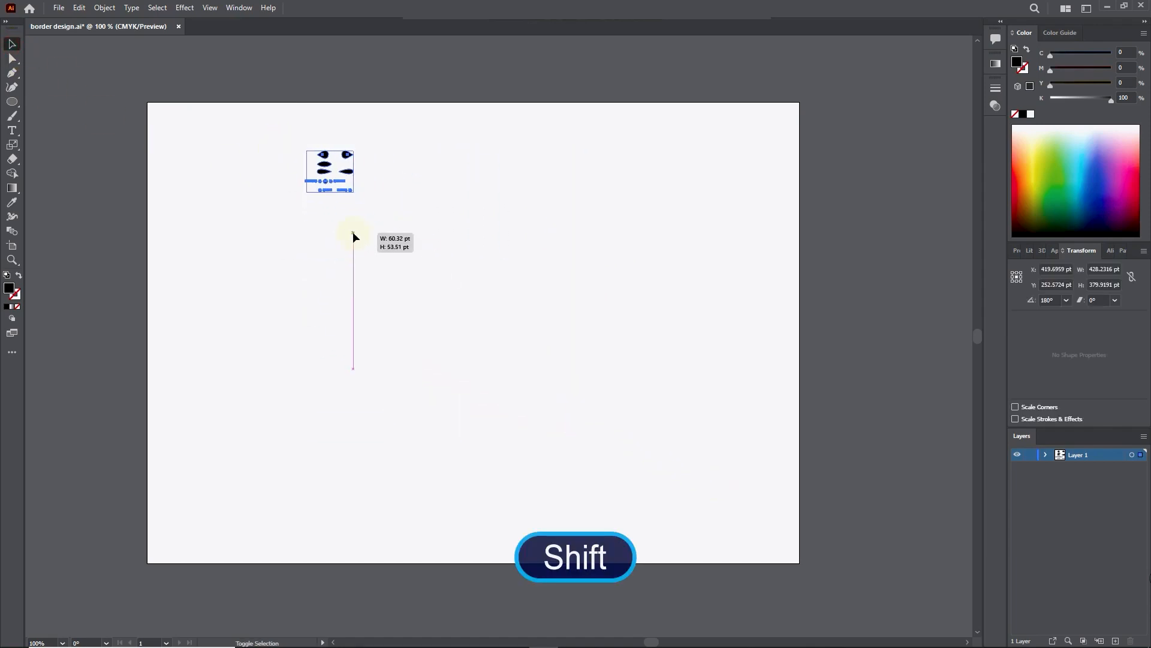
pyautogui.moveTo(324, 172); pyautogui.dragTo(458, 322)
pyautogui.scroll(2, 461, 335)
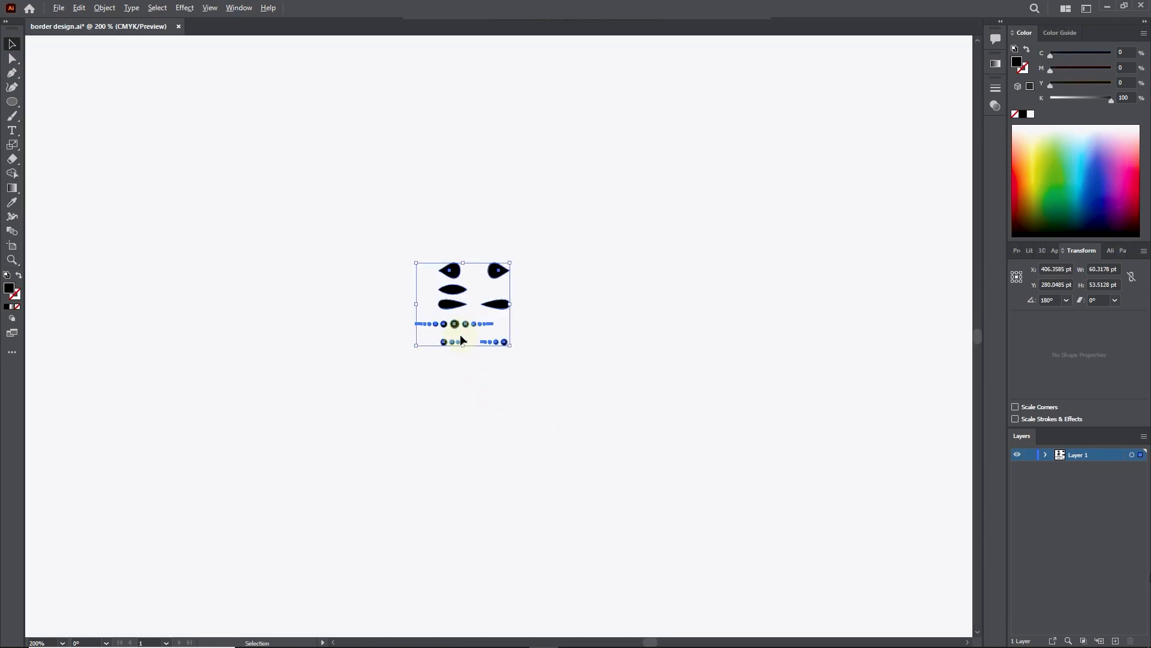
pyautogui.scroll(2, 459, 339)
pyautogui.click(491, 435)
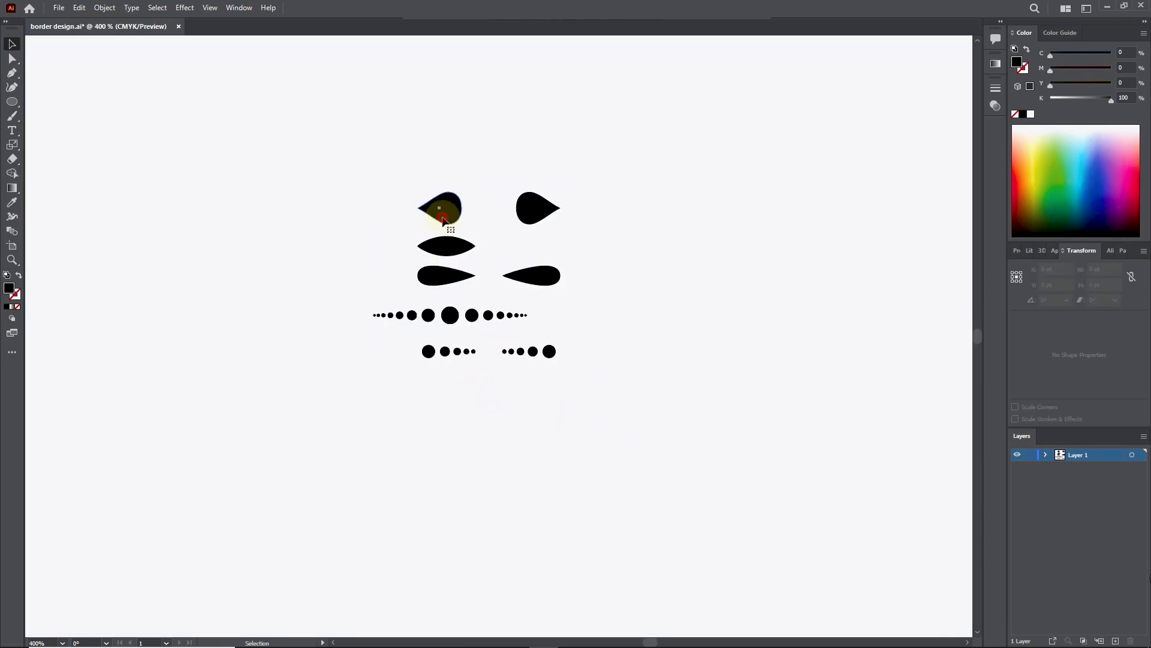
# Select the left-pointing teardrop and open the Brushes panel, placing it clear of the motifs
pyautogui.click(443, 221)
pyautogui.click(239, 8)
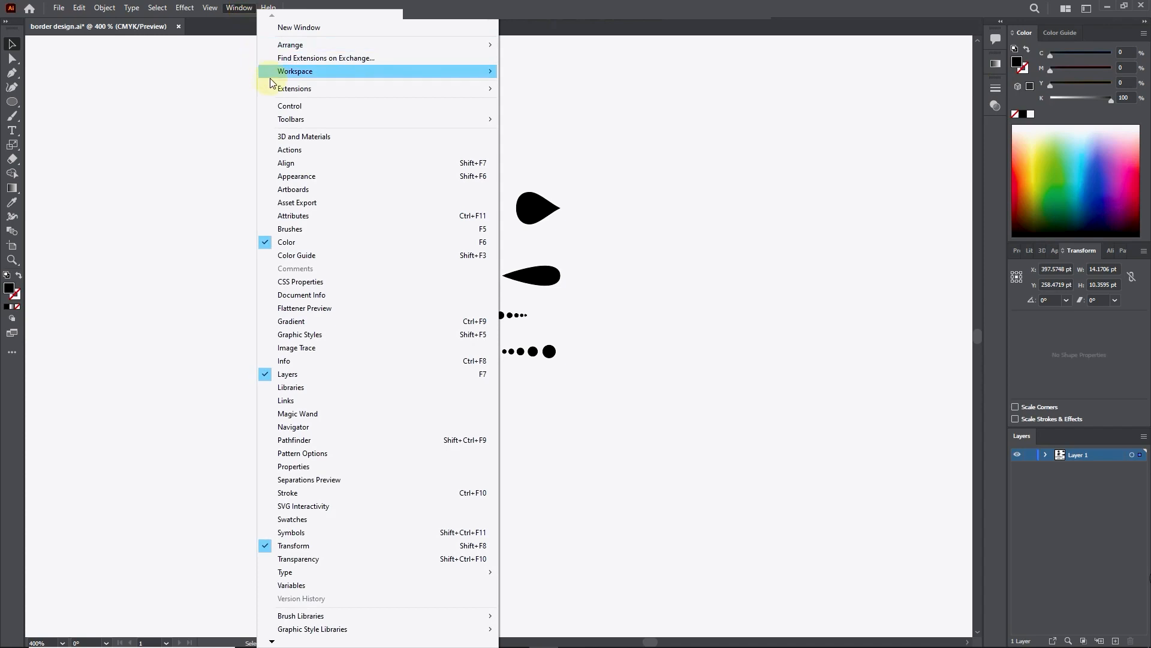
pyautogui.click(295, 228)
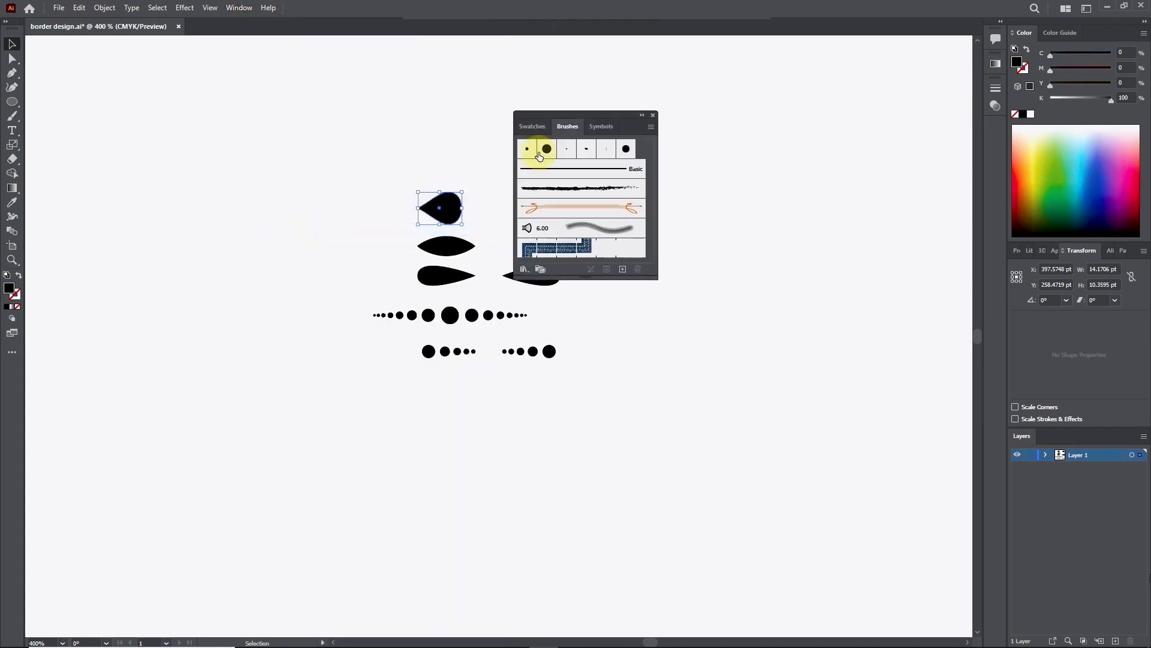
pyautogui.moveTo(563, 114)
pyautogui.mouseDown()
pyautogui.moveTo(786, 97)
pyautogui.moveTo(873, 52)
pyautogui.mouseUp()
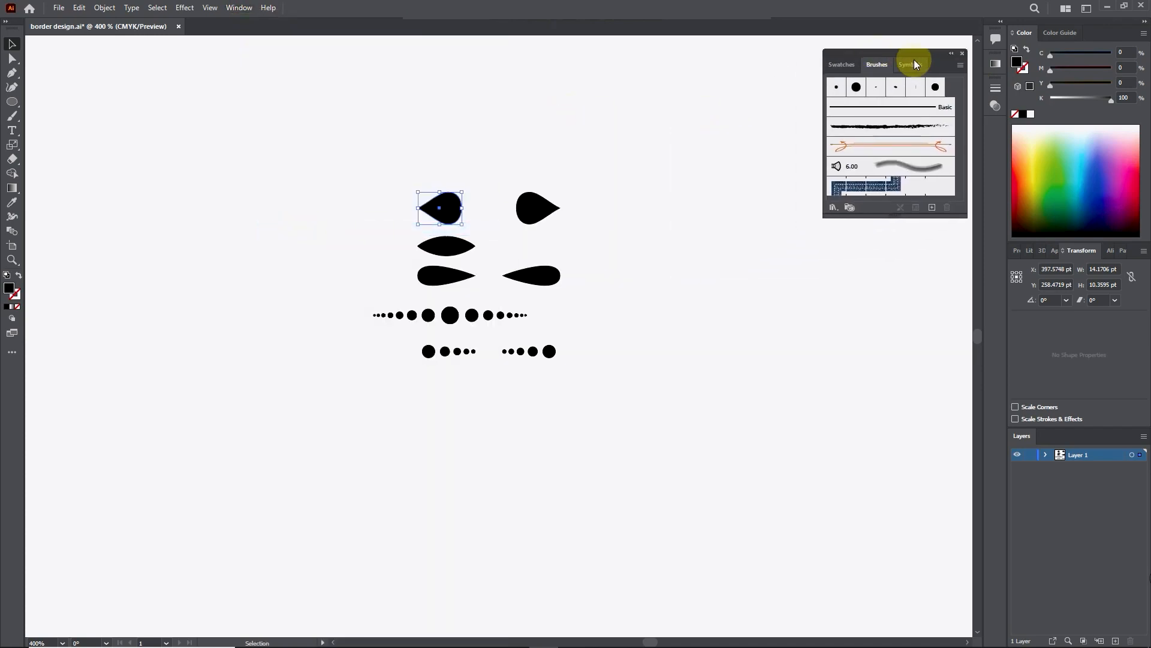
# Create an art brush from the left-pointing teardrop with a left-to-right stroke direction and Tints colorization
pyautogui.click(934, 208)
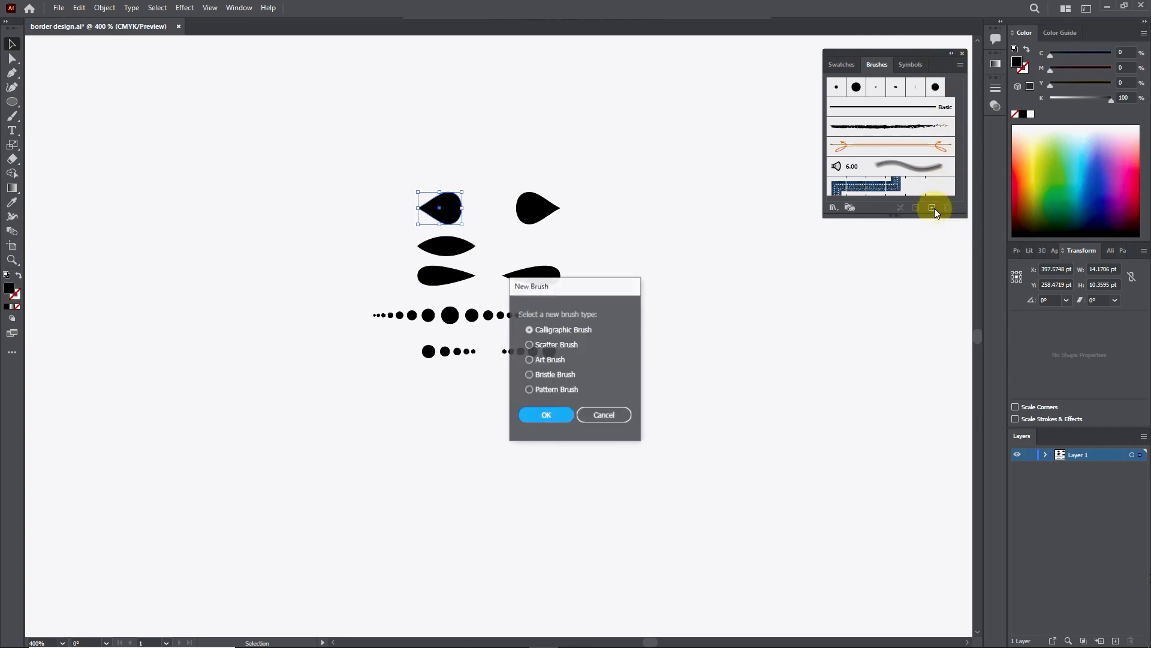
pyautogui.click(543, 361)
pyautogui.click(537, 416)
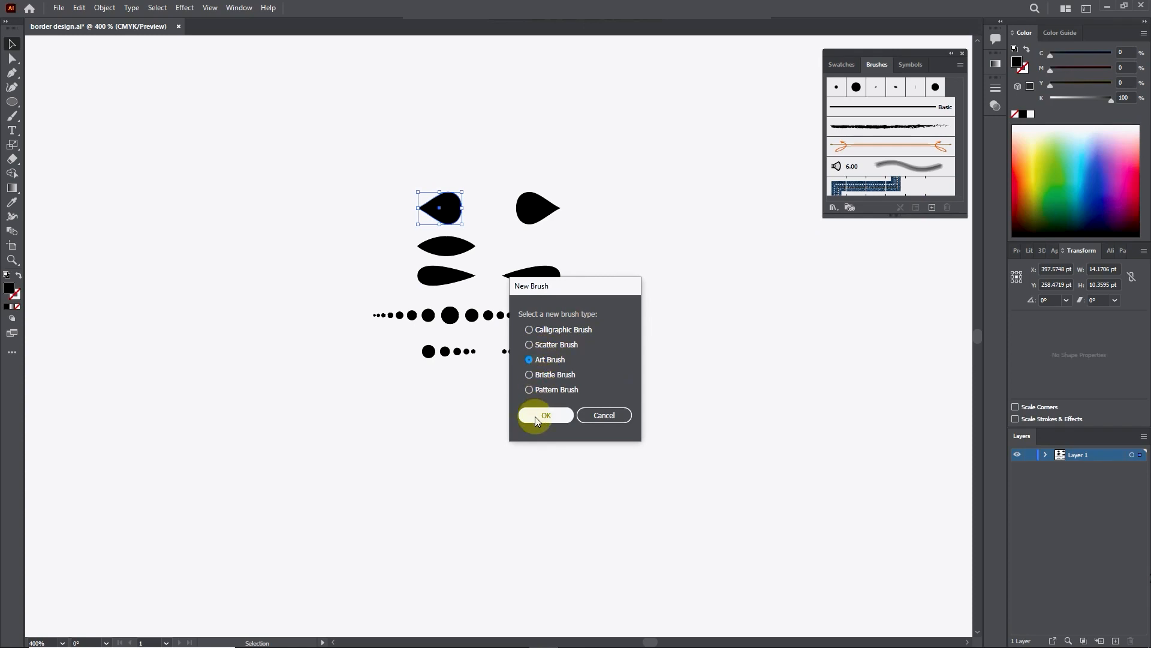
pyautogui.click(593, 326)
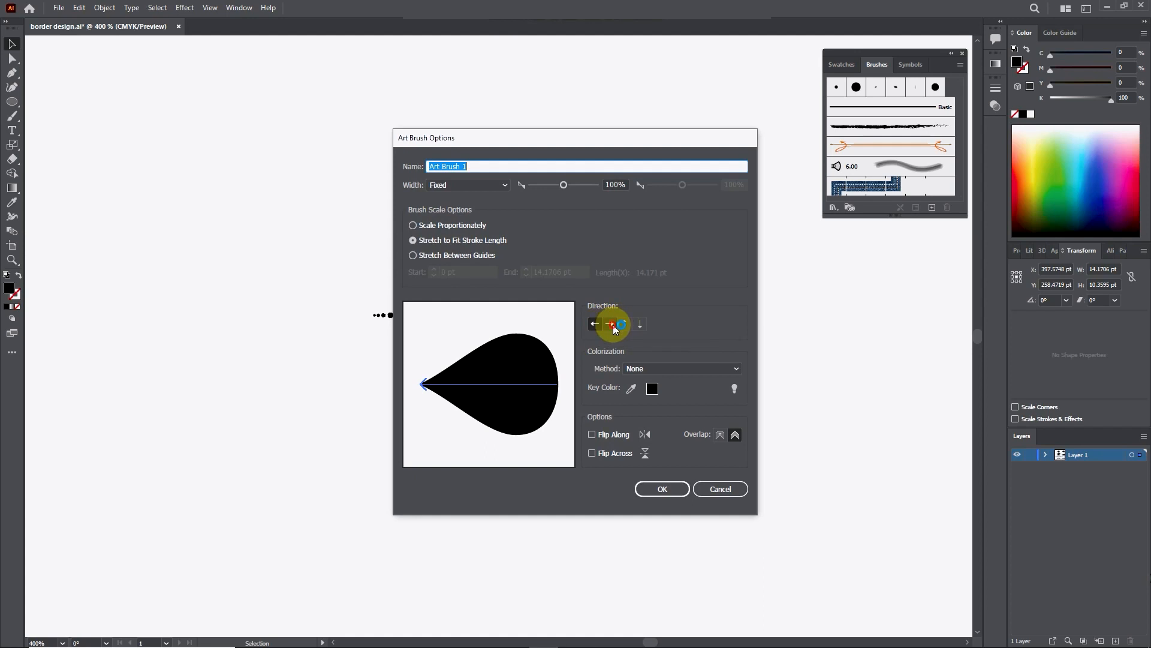
pyautogui.click(652, 369)
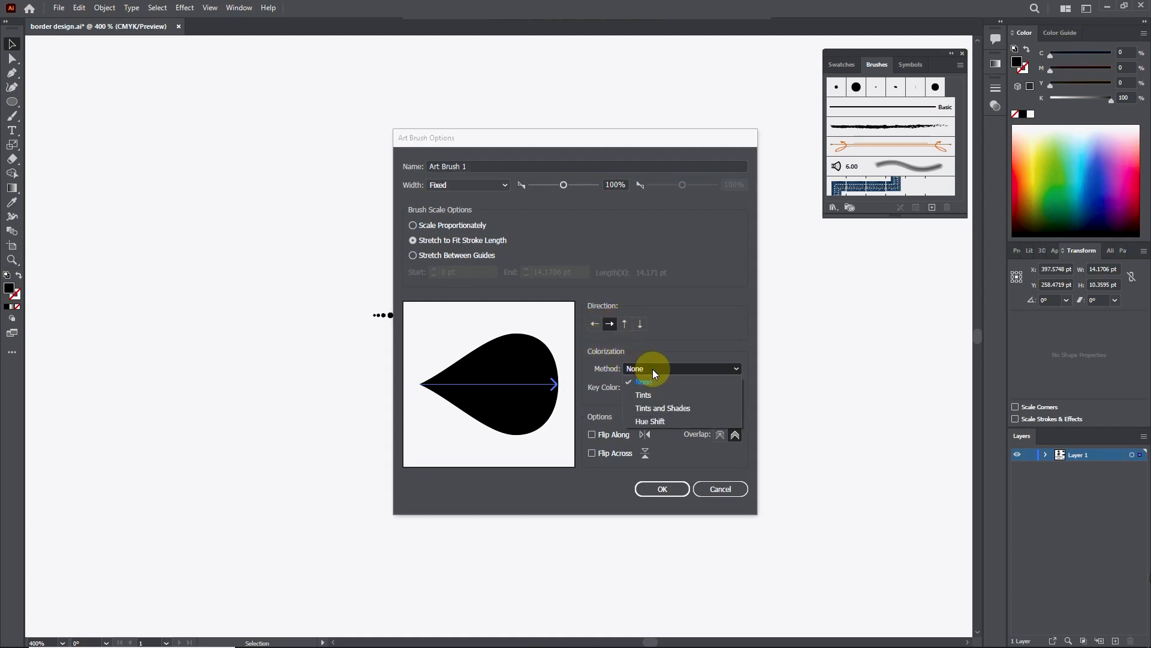
pyautogui.click(649, 395)
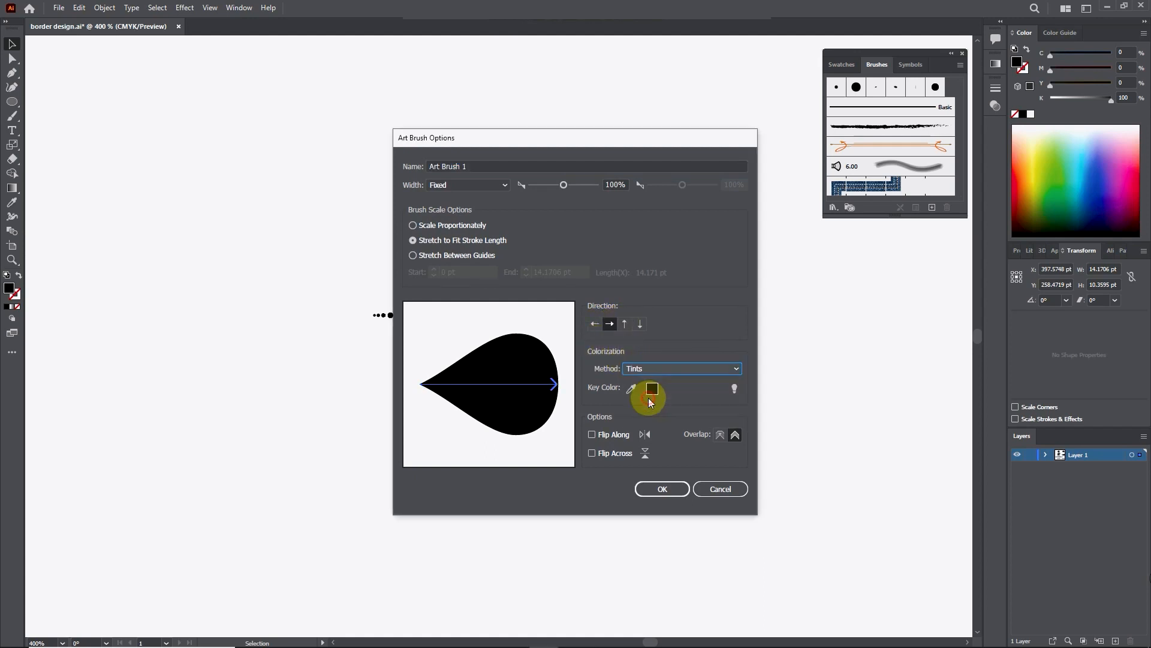
pyautogui.click(641, 489)
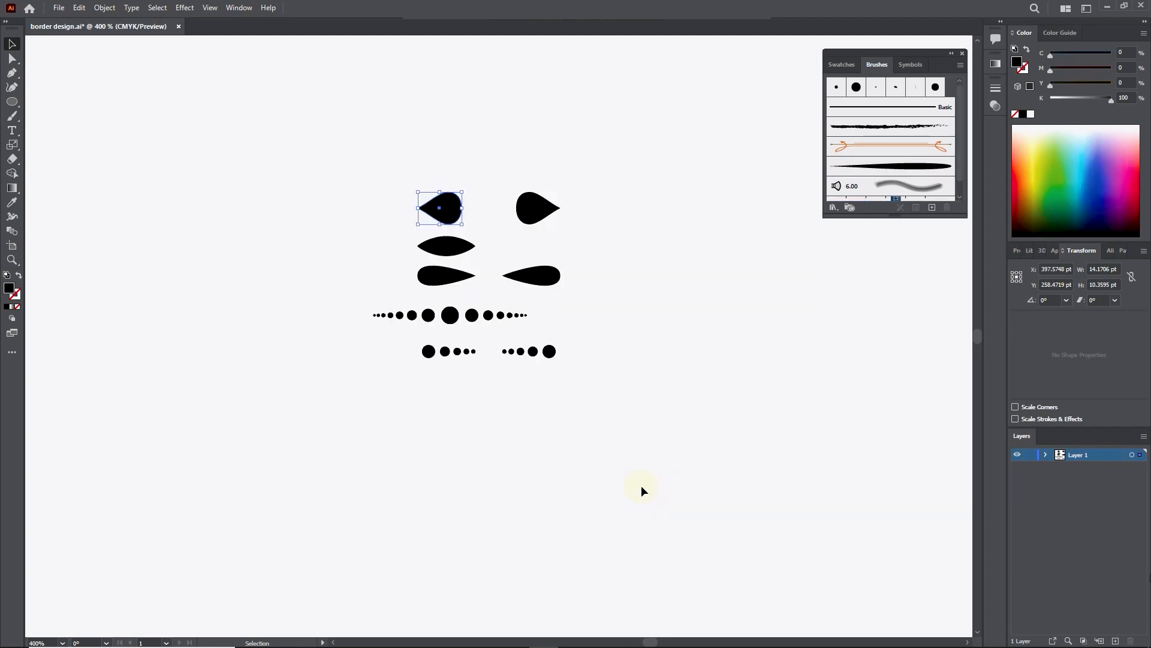
# Select only the right-pointing teardrop with the Group Selection tool and make it an art brush with Tints colorization
pyautogui.click(534, 216)
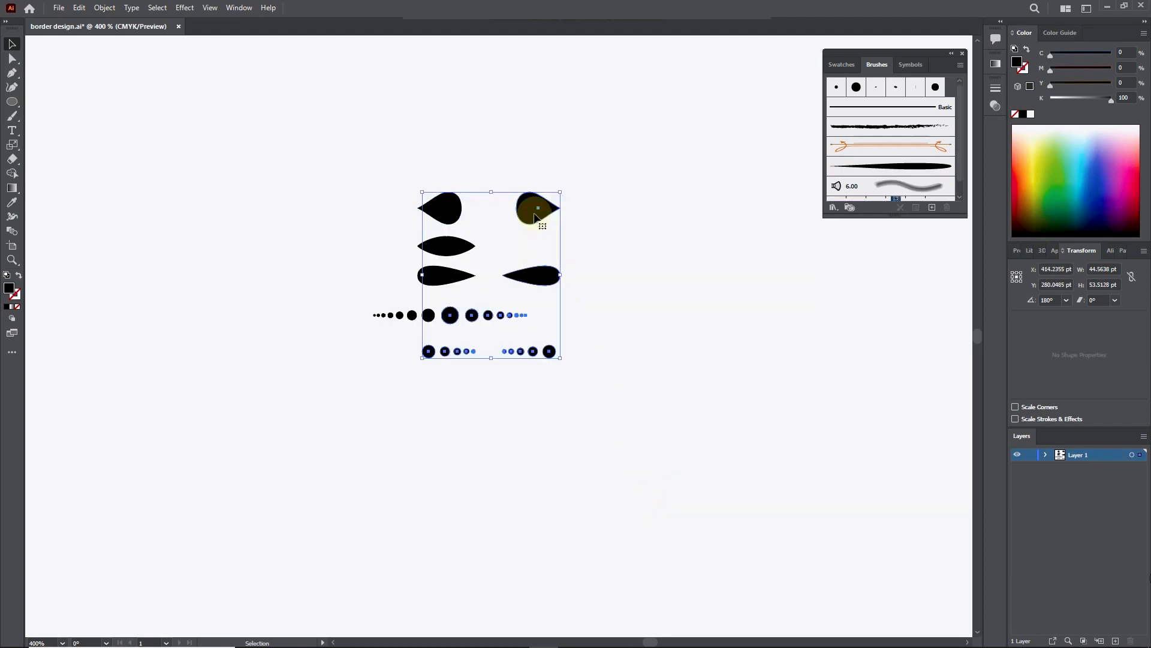
pyautogui.click(616, 277)
pyautogui.keyDown('alt'); pyautogui.click(16, 61); pyautogui.keyUp('alt')
pyautogui.click(527, 205)
pyautogui.click(932, 207)
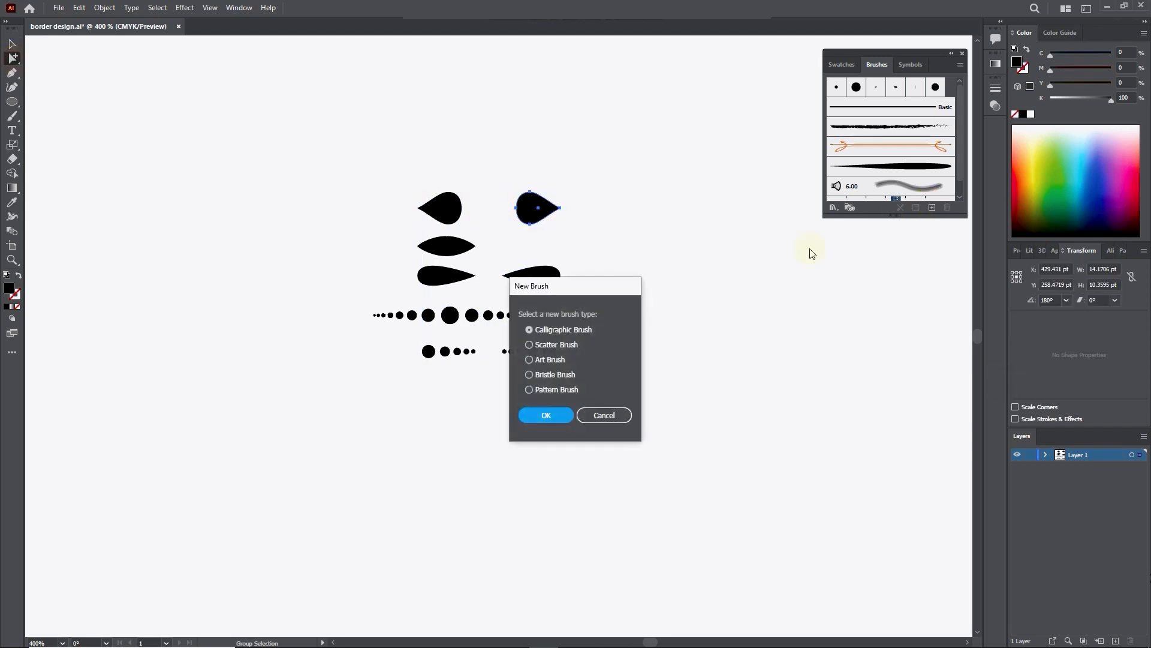
pyautogui.click(541, 360)
pyautogui.click(547, 415)
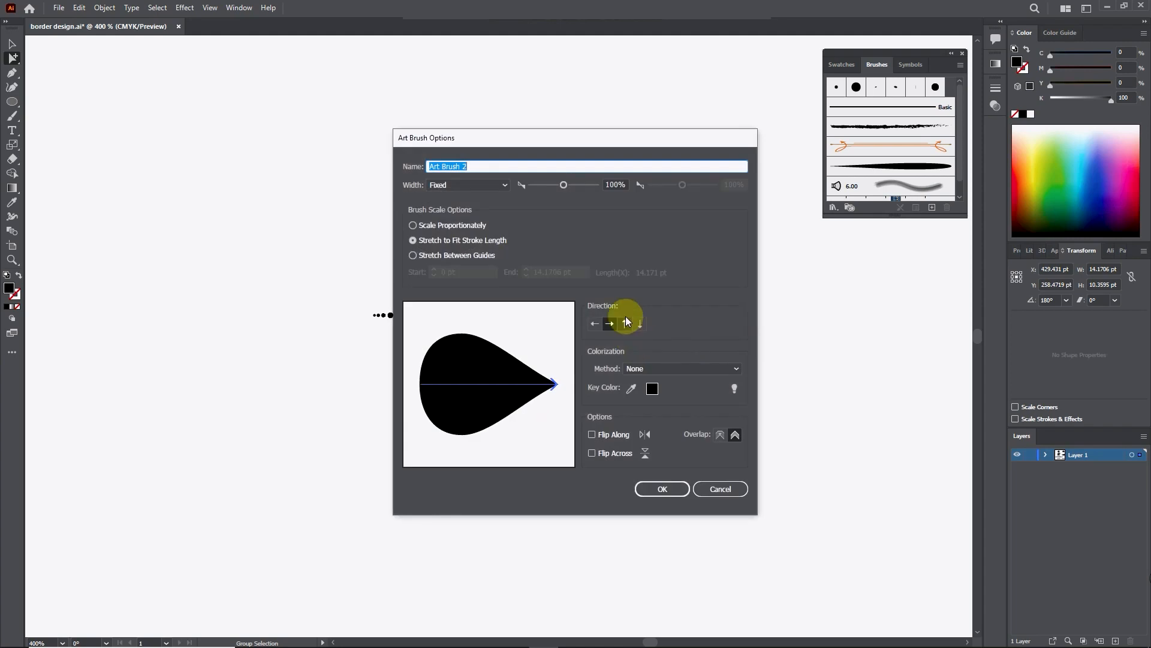
pyautogui.click(652, 367)
pyautogui.click(649, 394)
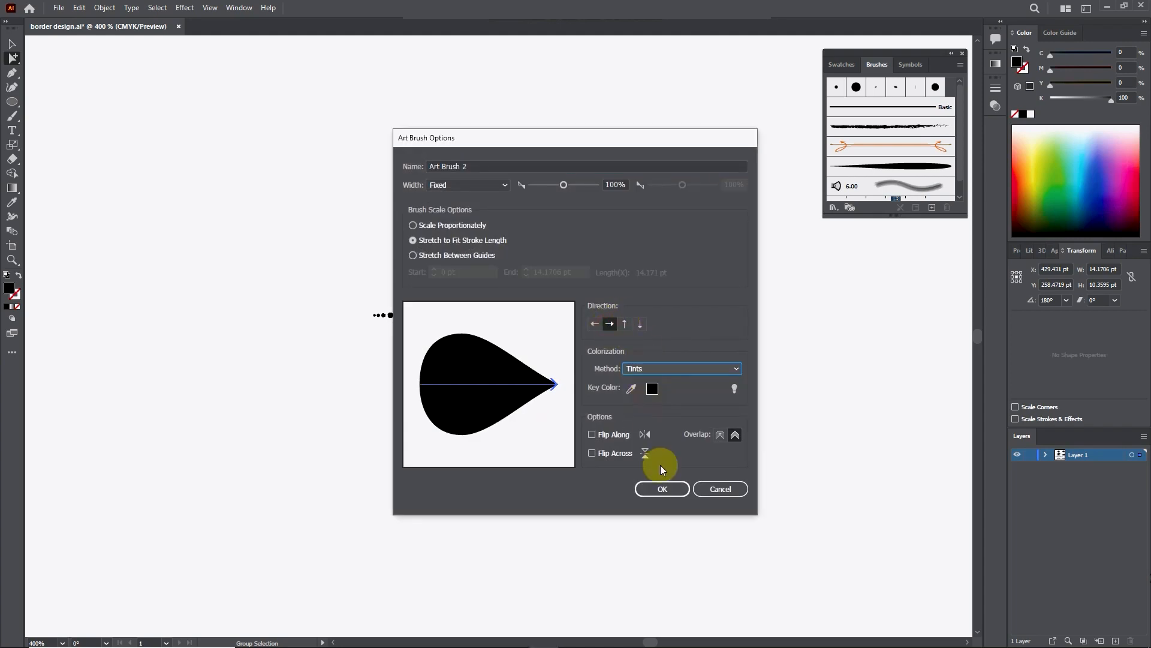
pyautogui.click(663, 489)
# Create an art brush with Tints colorization from the symmetrical, double-pointed leaf
pyautogui.click(441, 246)
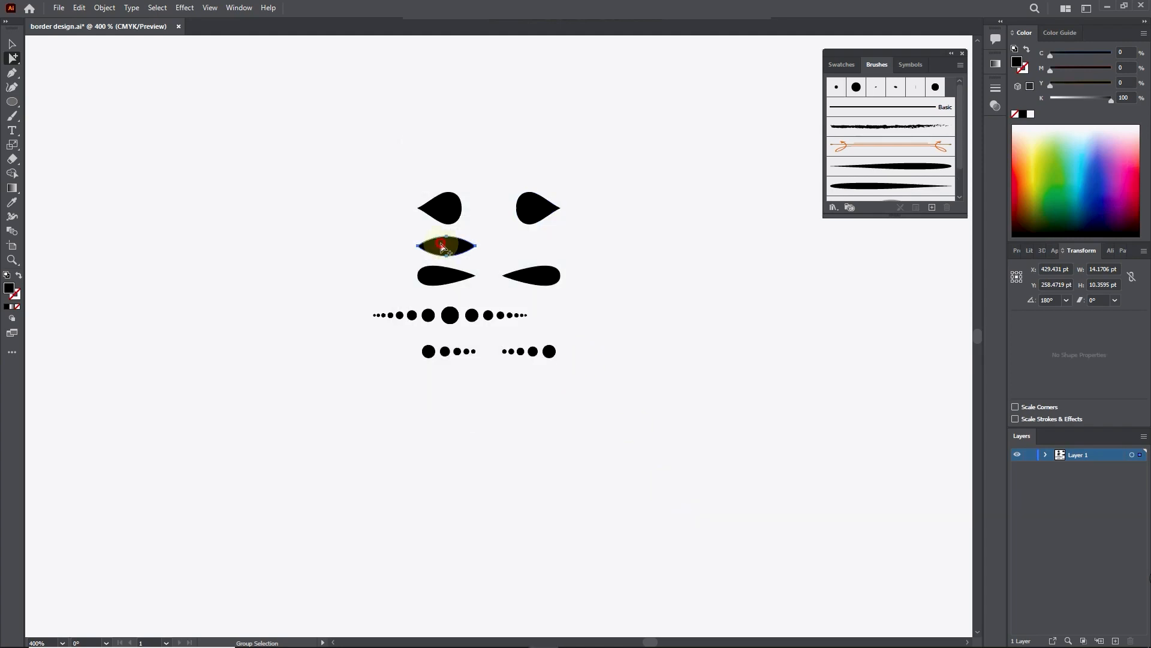
pyautogui.click(929, 209)
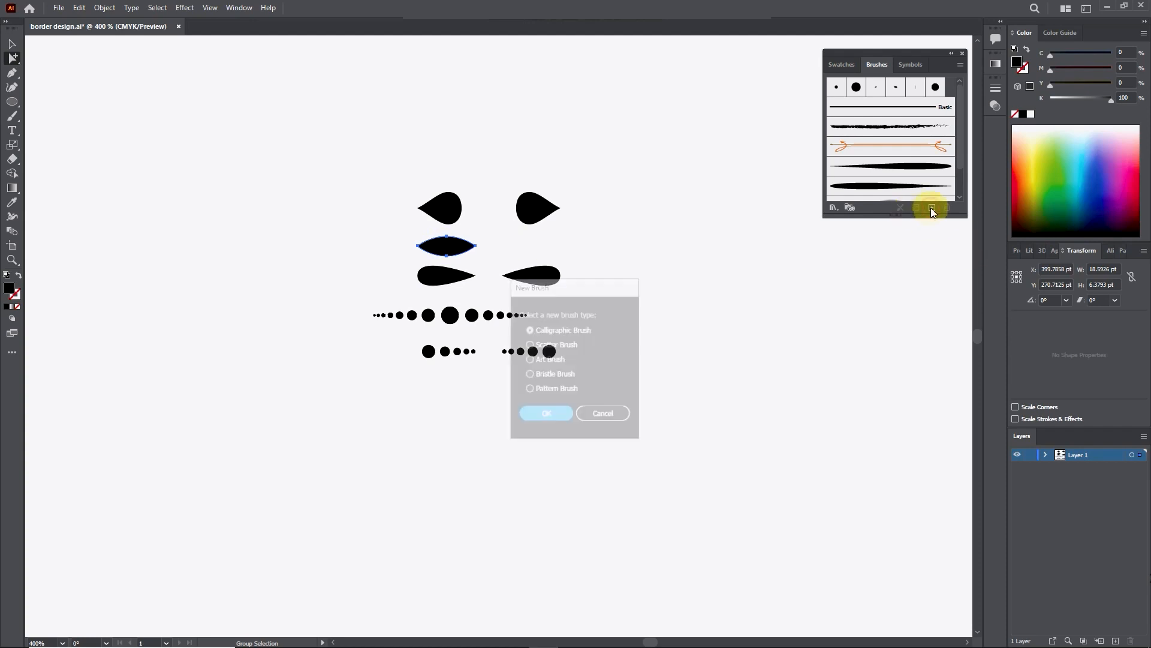
pyautogui.click(541, 360)
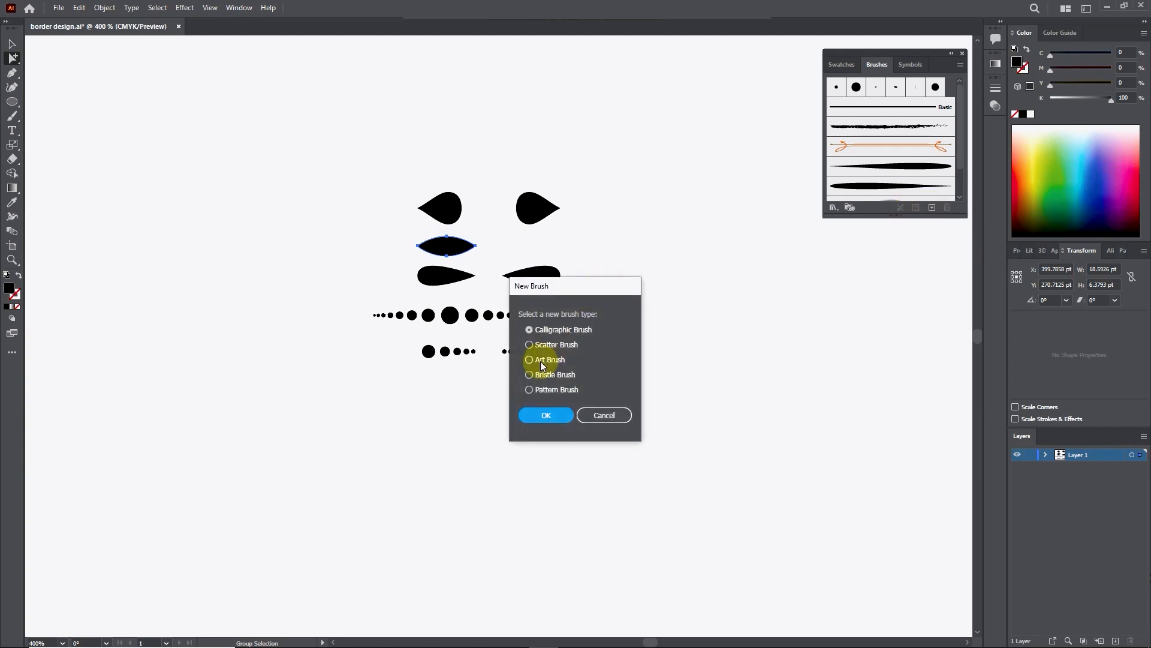
pyautogui.click(546, 415)
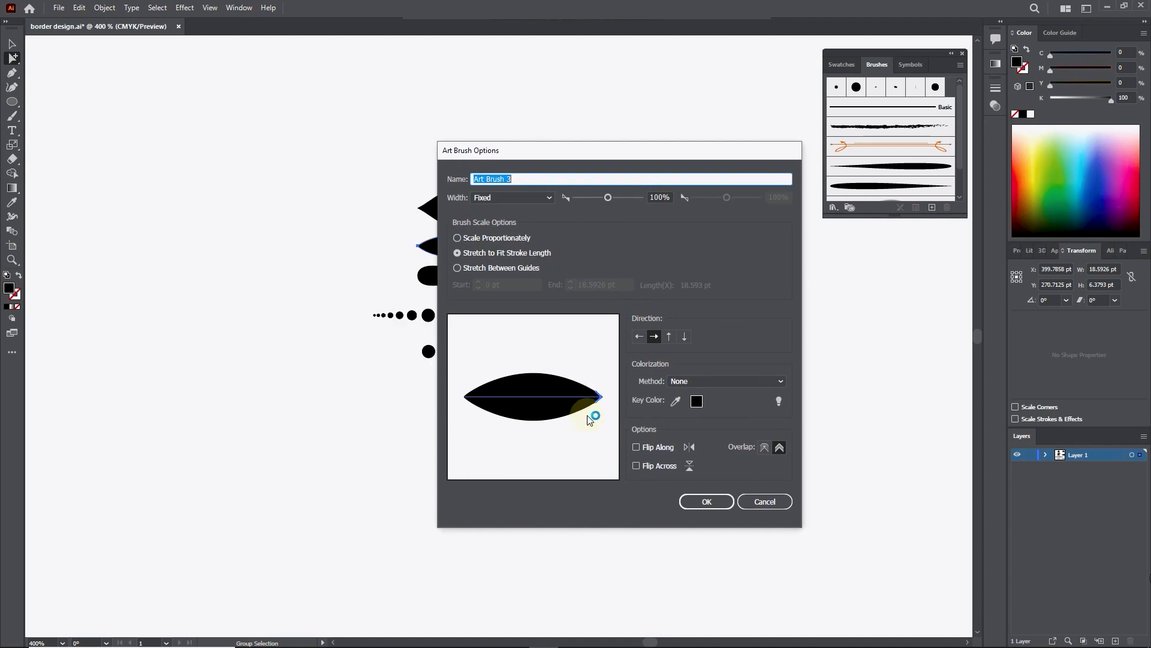
pyautogui.click(690, 381)
pyautogui.click(698, 398)
pyautogui.click(711, 500)
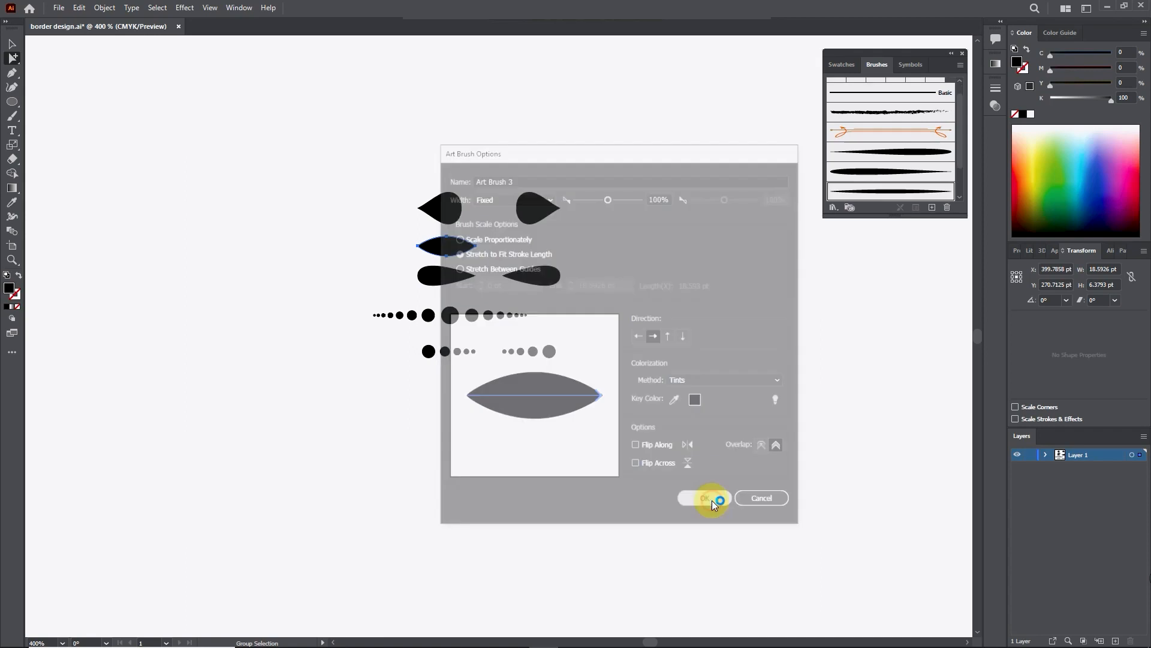
# Create an art brush with Tints colorization from the long rounded leaf that points right
pyautogui.click(457, 277)
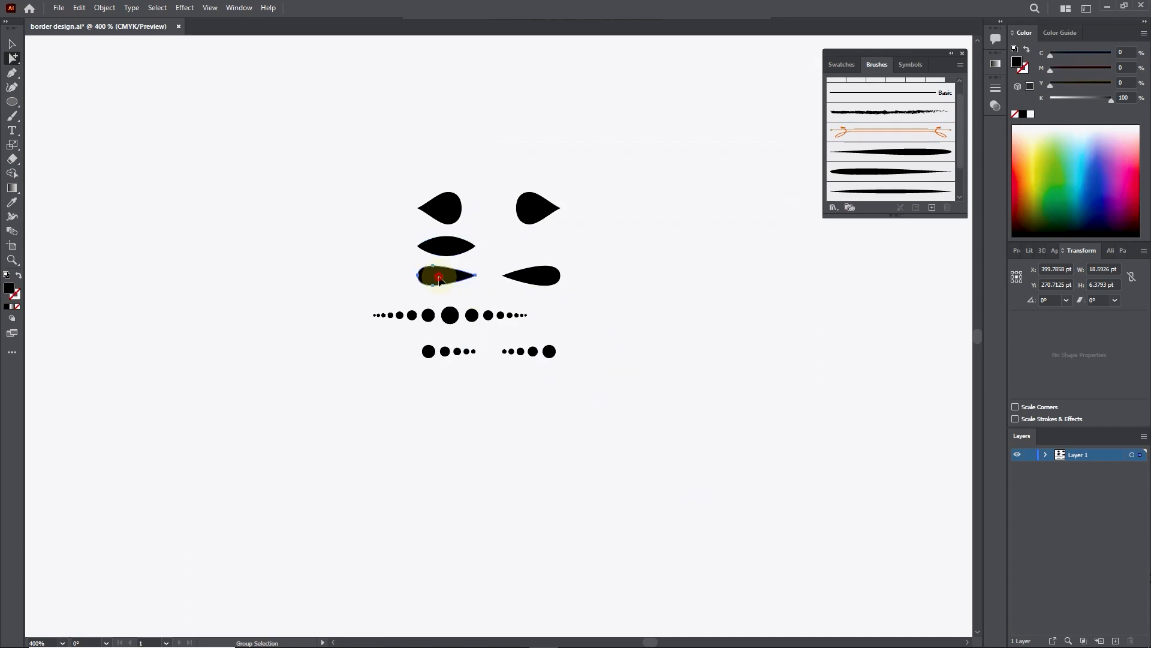
pyautogui.click(932, 206)
pyautogui.click(536, 359)
pyautogui.click(546, 415)
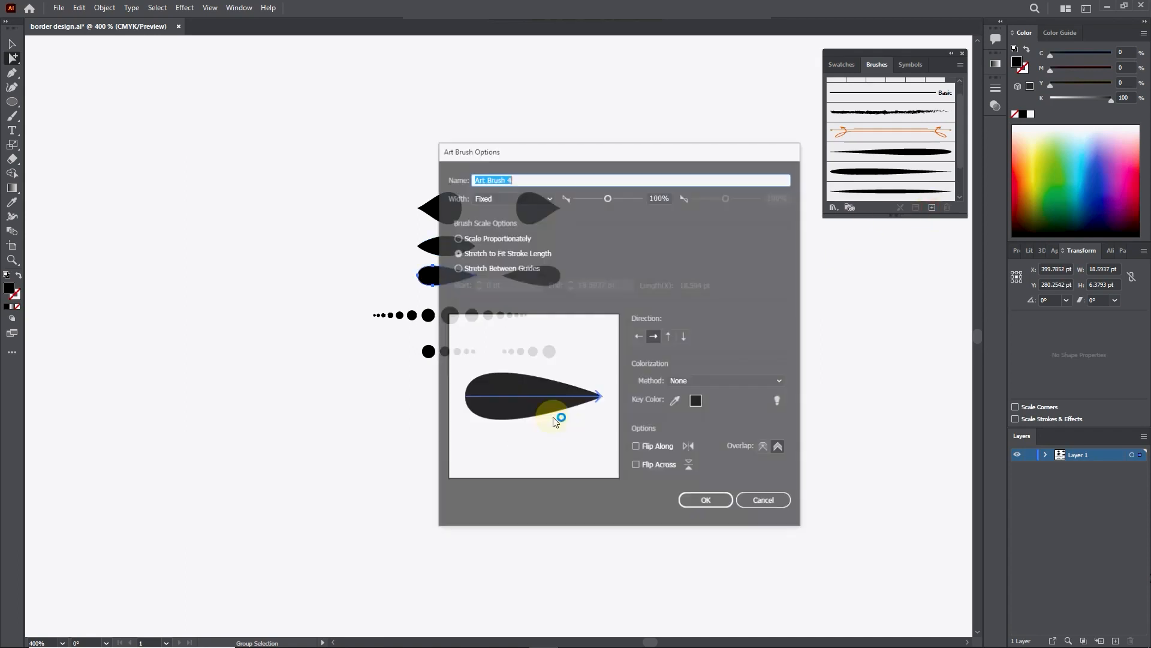
pyautogui.click(690, 381)
pyautogui.click(688, 407)
pyautogui.click(706, 502)
# Create an art brush with Tints colorization from the mirrored rounded leaf that points left
pyautogui.click(537, 276)
pyautogui.click(932, 207)
pyautogui.click(540, 360)
pyautogui.click(547, 415)
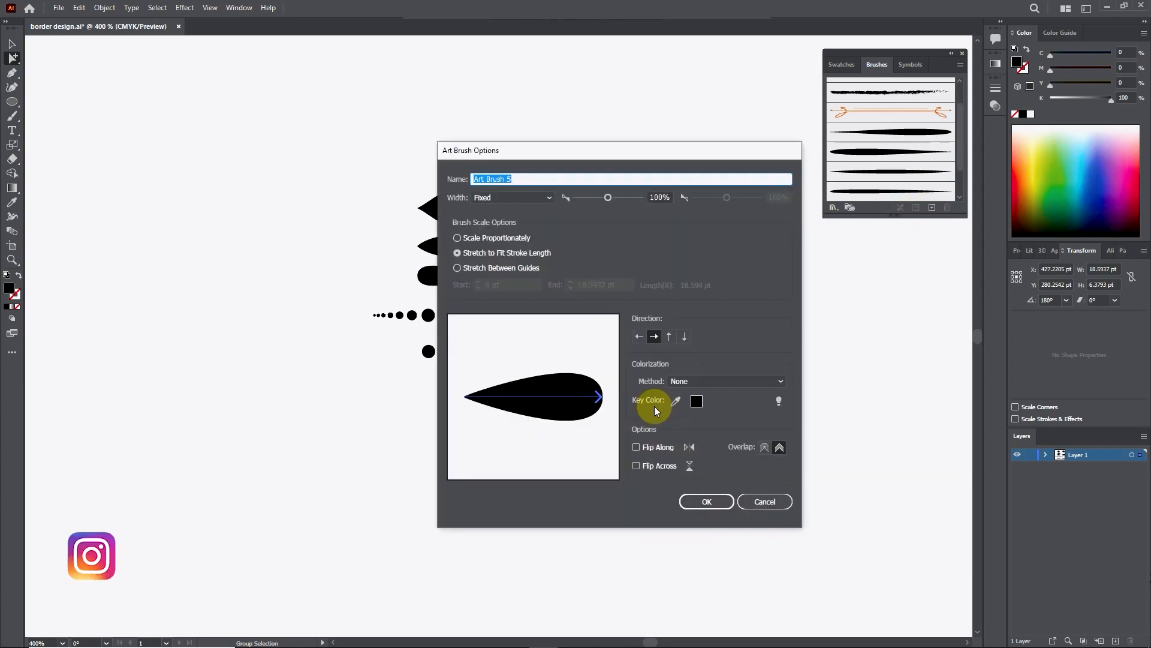
pyautogui.click(699, 382)
pyautogui.click(695, 407)
pyautogui.click(706, 502)
# Select the whole long symmetrical dot row and turn it into an art brush with Tints colorization
pyautogui.moveTo(362, 302); pyautogui.dragTo(545, 327)
pyautogui.click(931, 207)
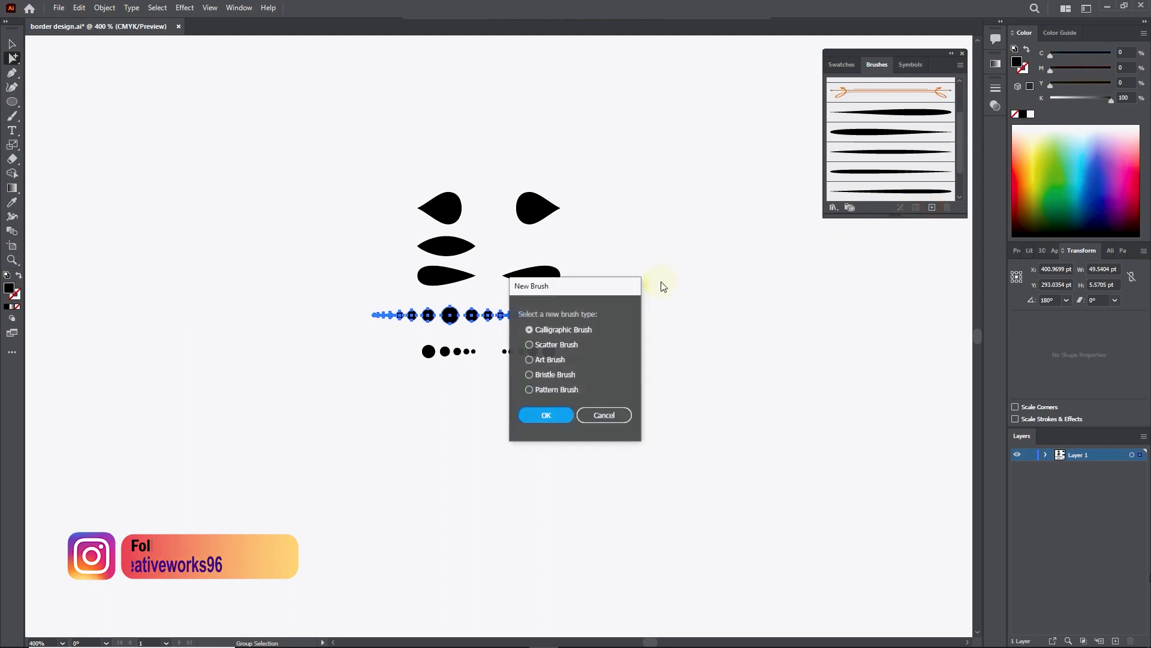
pyautogui.click(564, 361)
pyautogui.click(546, 415)
pyautogui.click(719, 382)
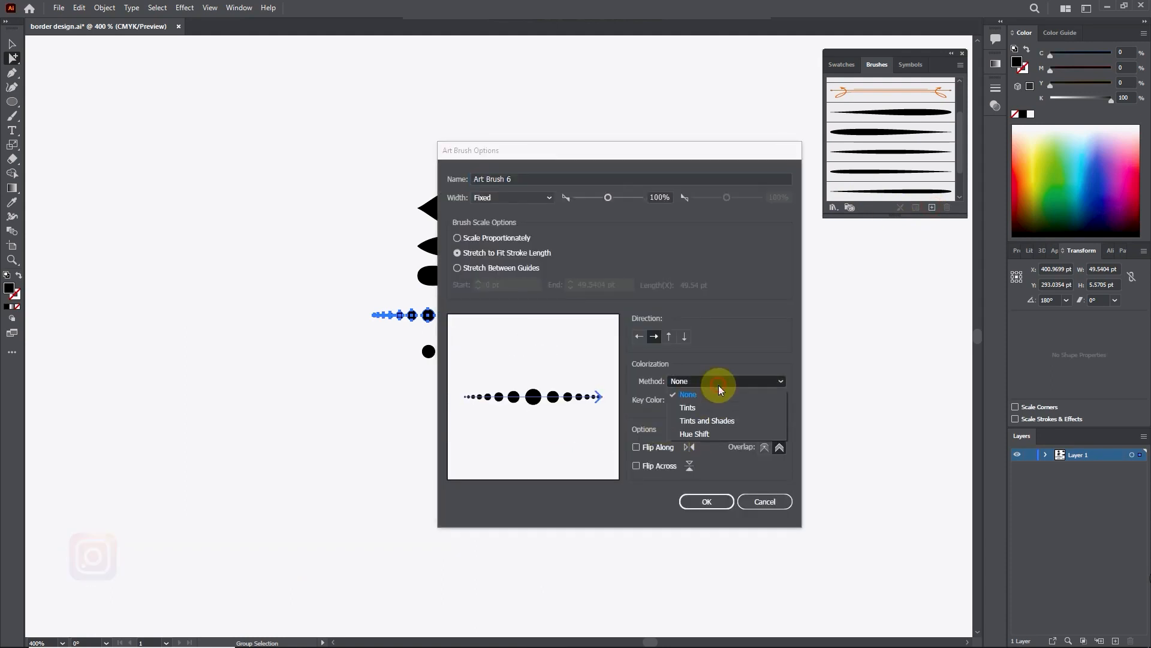
pyautogui.click(712, 408)
pyautogui.click(699, 500)
# Create an art brush with Tints colorization from the five-dot row whose dots shrink to the right
pyautogui.click(437, 352)
pyautogui.click(932, 207)
pyautogui.click(547, 359)
pyautogui.click(544, 415)
pyautogui.click(713, 382)
pyautogui.click(688, 408)
pyautogui.click(706, 501)
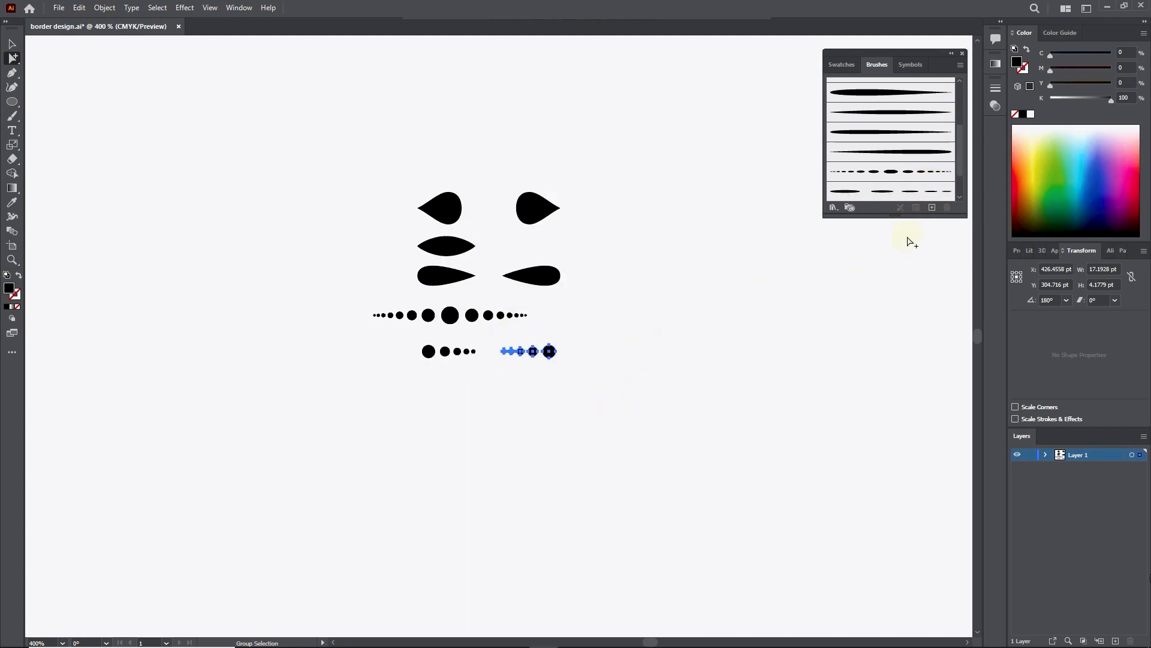
# Create an art brush with Tints colorization from the mirrored five-dot row whose dots grow to the right
pyautogui.click(933, 207)
pyautogui.click(545, 415)
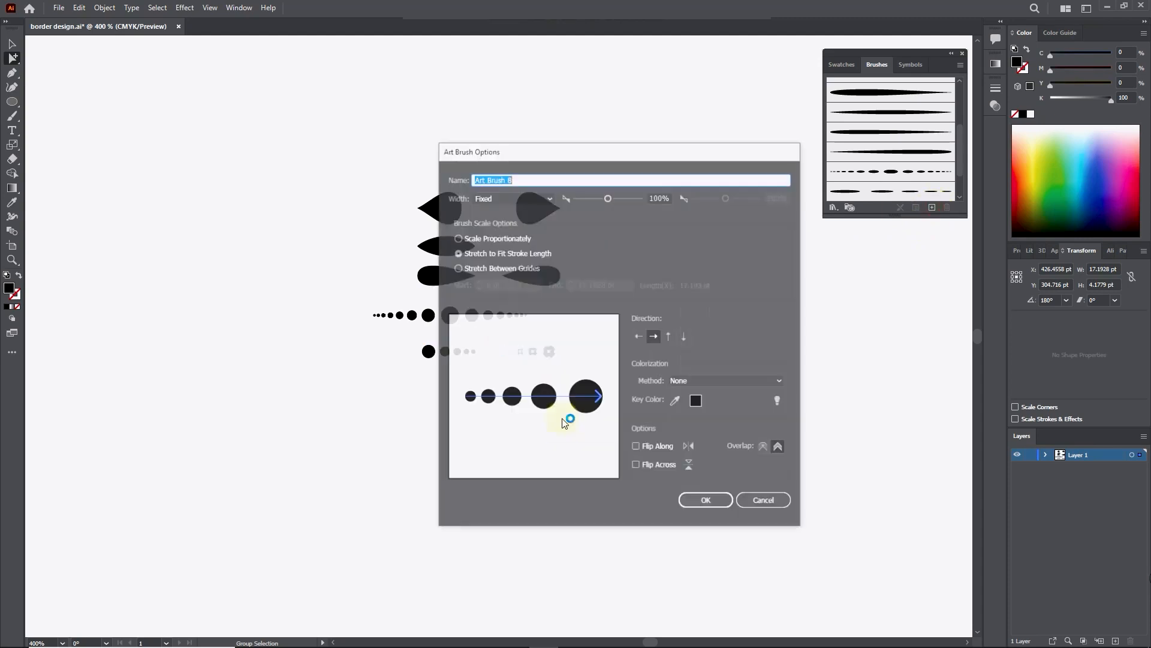
pyautogui.click(719, 383)
pyautogui.click(709, 410)
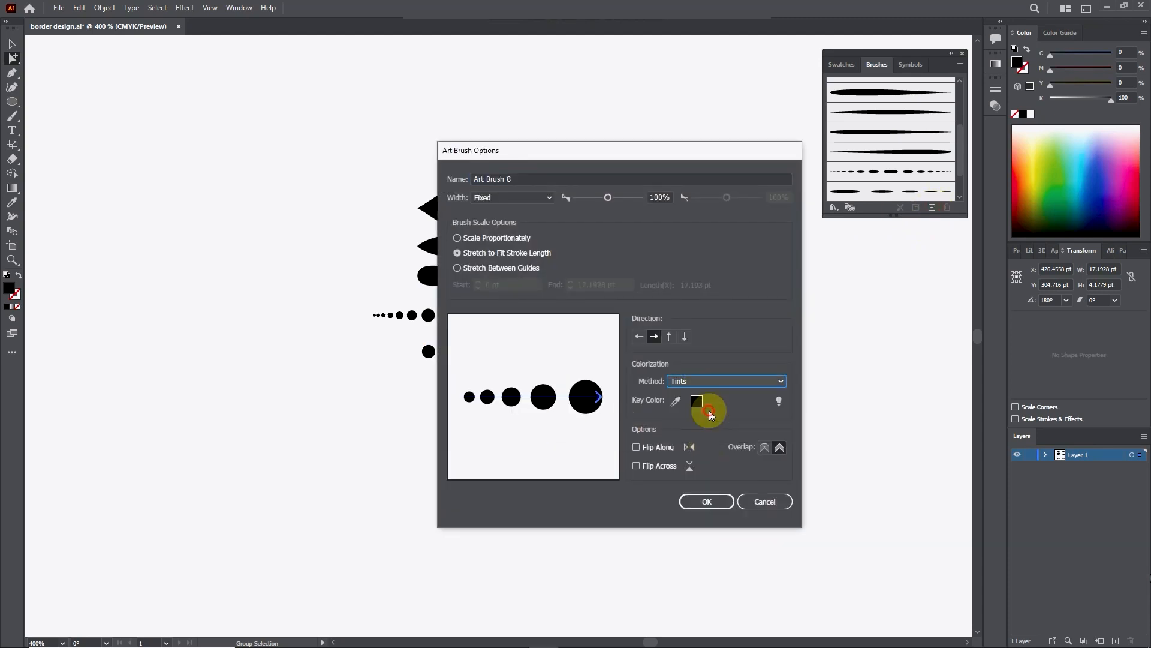
pyautogui.click(699, 502)
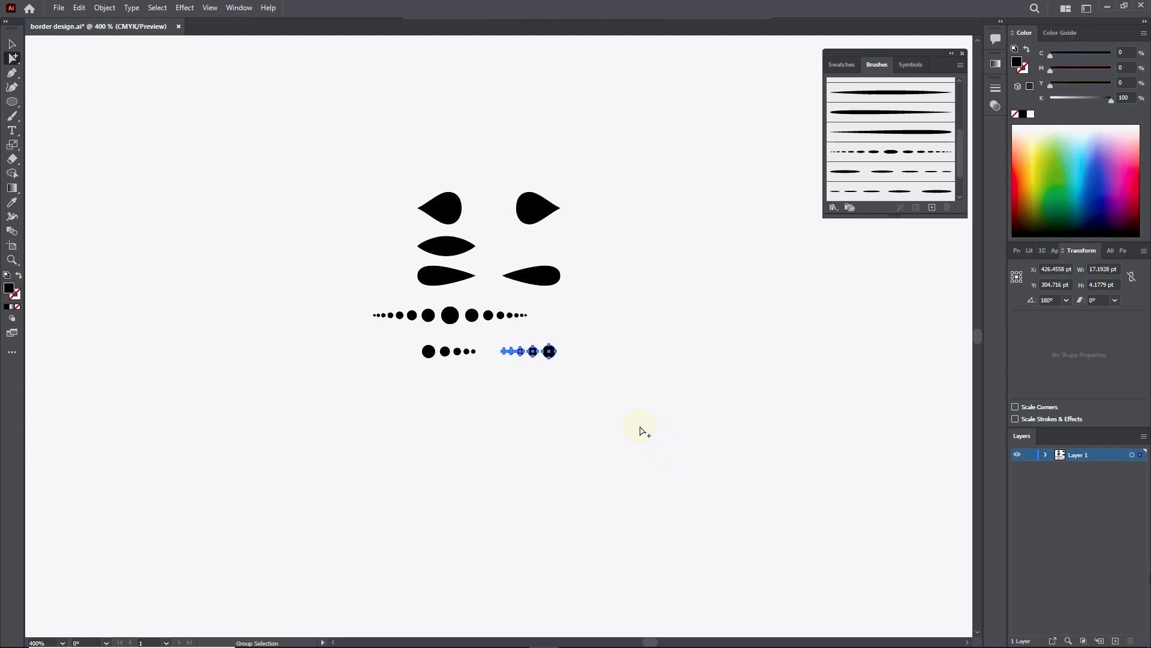
# Enlarge the Brushes panel so that all eight new art brushes show together
pyautogui.moveTo(964, 146)
pyautogui.mouseDown()
pyautogui.moveTo(964, 115)
pyautogui.moveTo(958, 169)
pyautogui.moveTo(958, 159)
pyautogui.mouseUp()
pyautogui.moveTo(906, 215); pyautogui.dragTo(904, 299)
pyautogui.moveTo(959, 159)
pyautogui.mouseDown()
pyautogui.moveTo(963, 97)
pyautogui.moveTo(955, 163)
pyautogui.mouseUp()
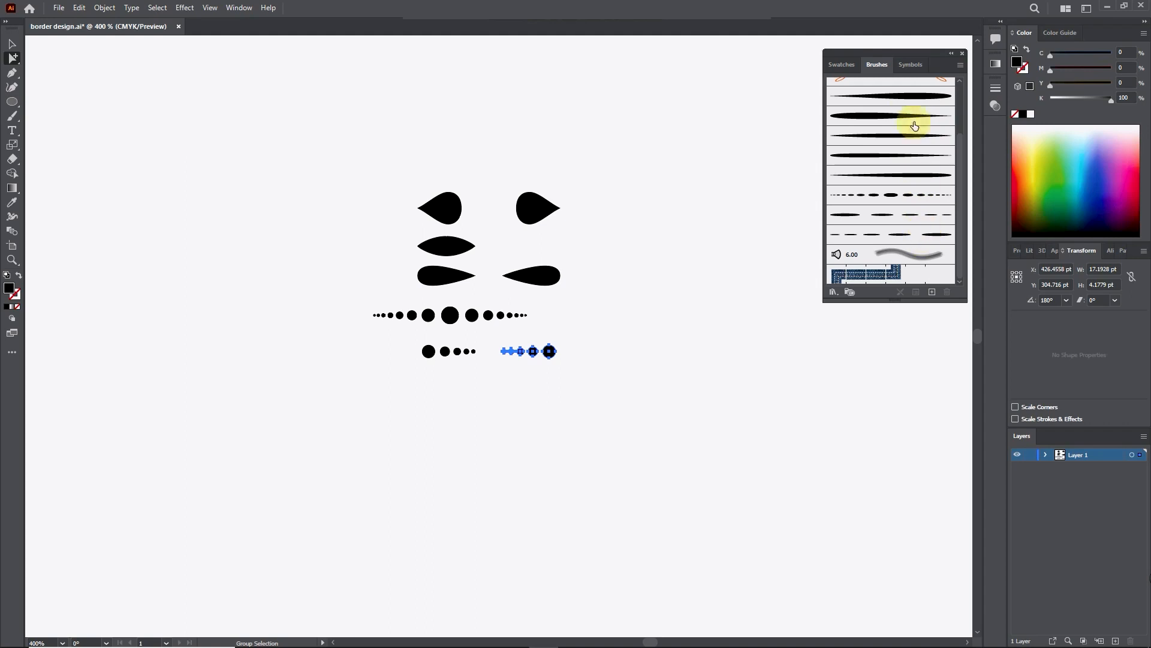
# Move all motifs together to the upper-left area of the canvas and deselect them
pyautogui.moveTo(331, 147); pyautogui.dragTo(633, 411)
pyautogui.moveTo(444, 211); pyautogui.dragTo(136, 88)
pyautogui.click(321, 213)
# Paint one wavy test stroke with each of the two teardrop brushes, using the Paintbrush tool
pyautogui.click(14, 118)
pyautogui.click(875, 96)
pyautogui.moveTo(366, 286); pyautogui.dragTo(649, 244)
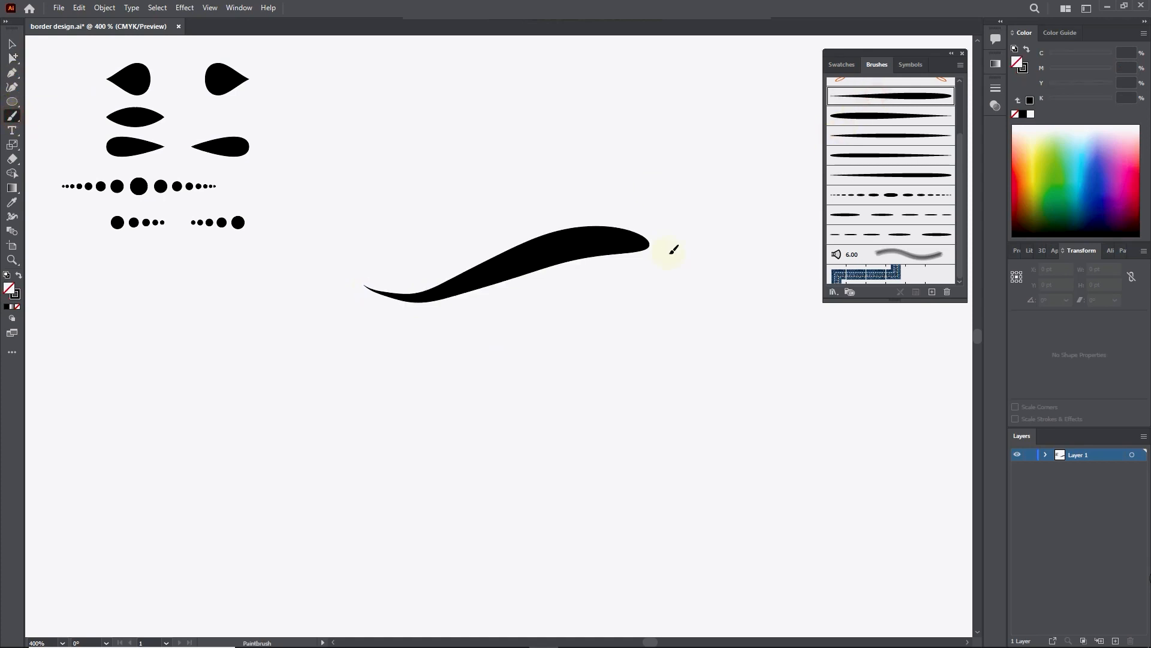
pyautogui.click(859, 117)
pyautogui.moveTo(615, 369); pyautogui.dragTo(664, 373)
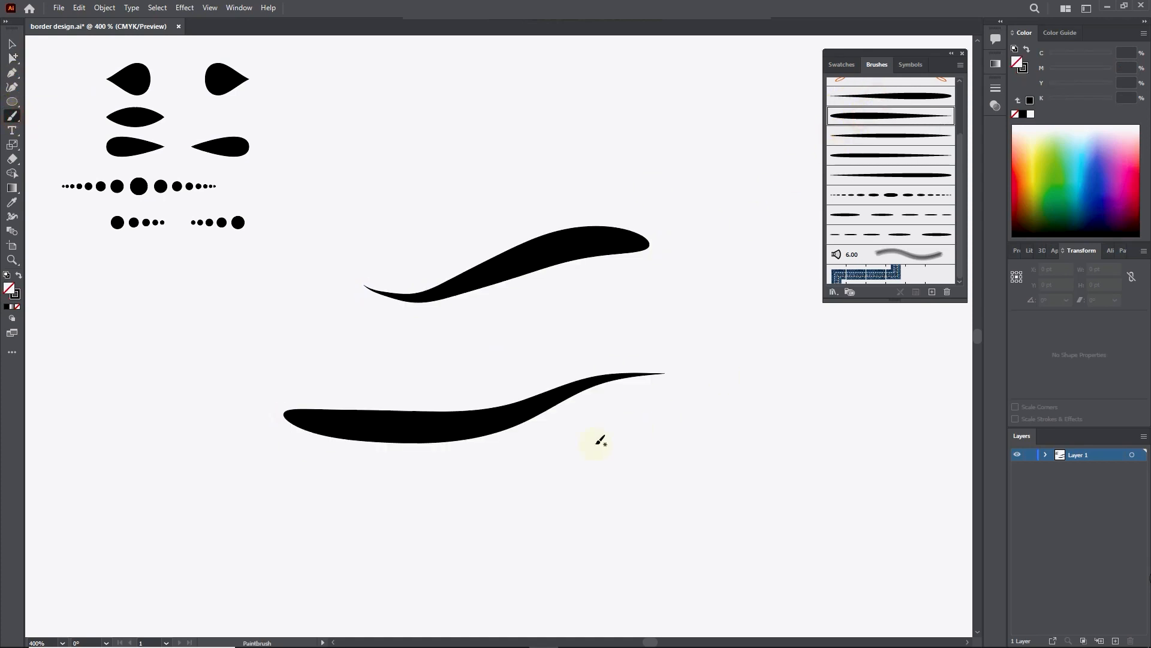
# Paint a test stroke with the double-pointed leaf brush, undo it and repaint it as a longer wavy stroke
pyautogui.click(884, 136)
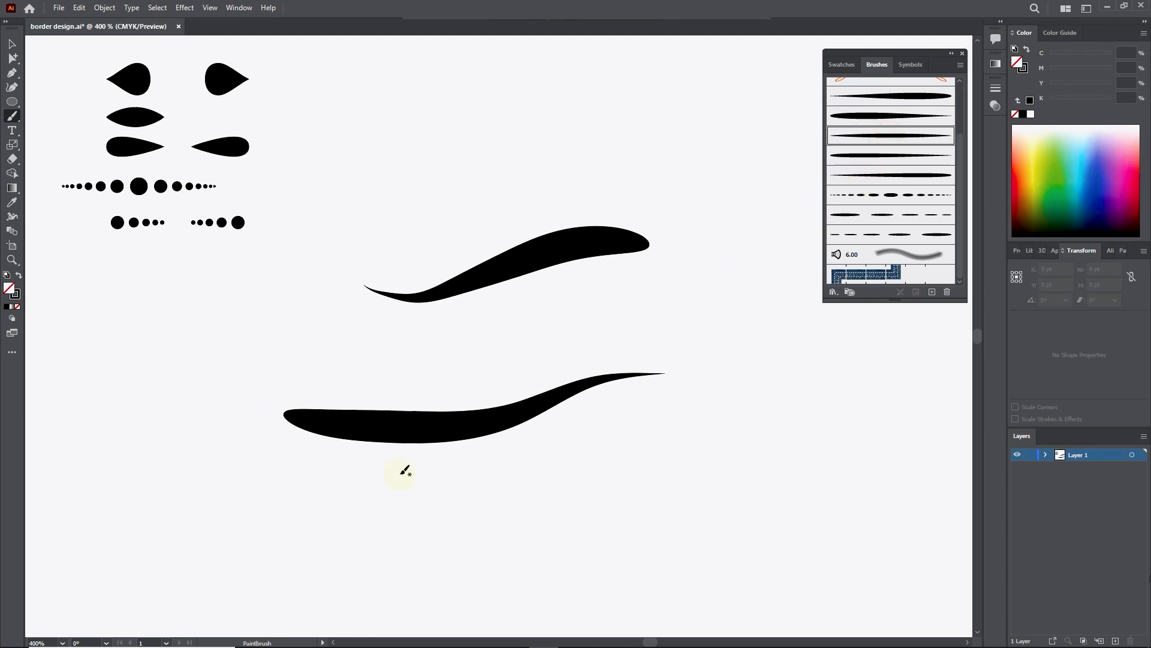
pyautogui.moveTo(400, 474); pyautogui.dragTo(630, 429)
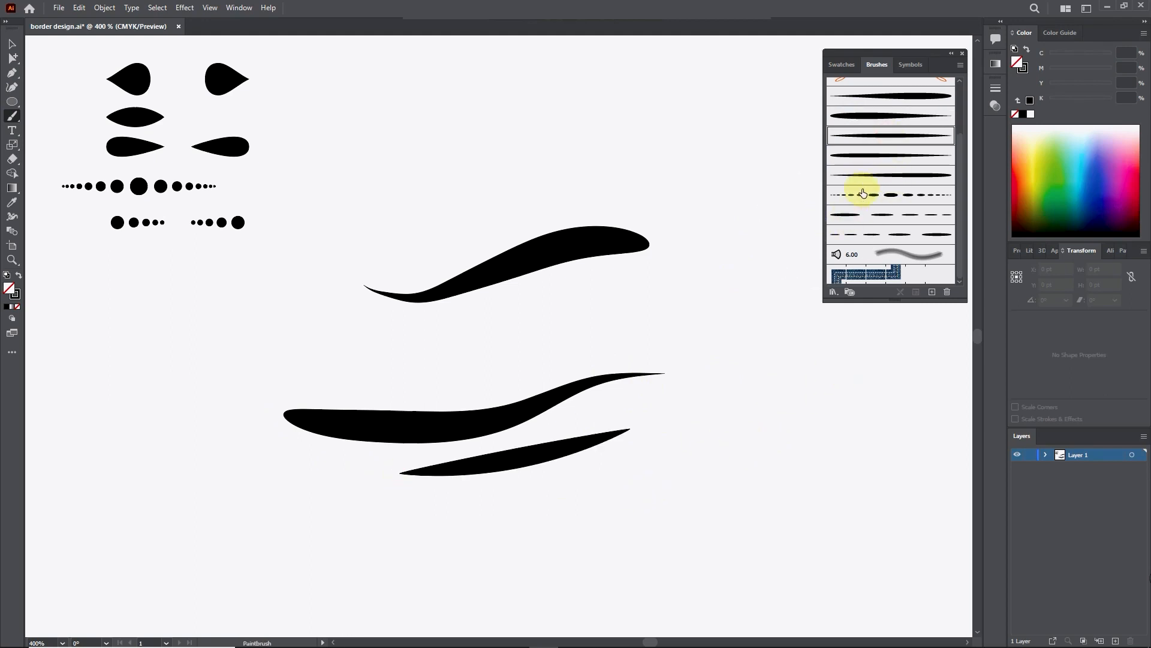
pyautogui.hotkey('ctrl', 'z')
pyautogui.moveTo(602, 463); pyautogui.dragTo(821, 412)
# Paint one long curved test stroke with each of the two rounded leaf brushes
pyautogui.click(876, 156)
pyautogui.moveTo(672, 566); pyautogui.dragTo(883, 503)
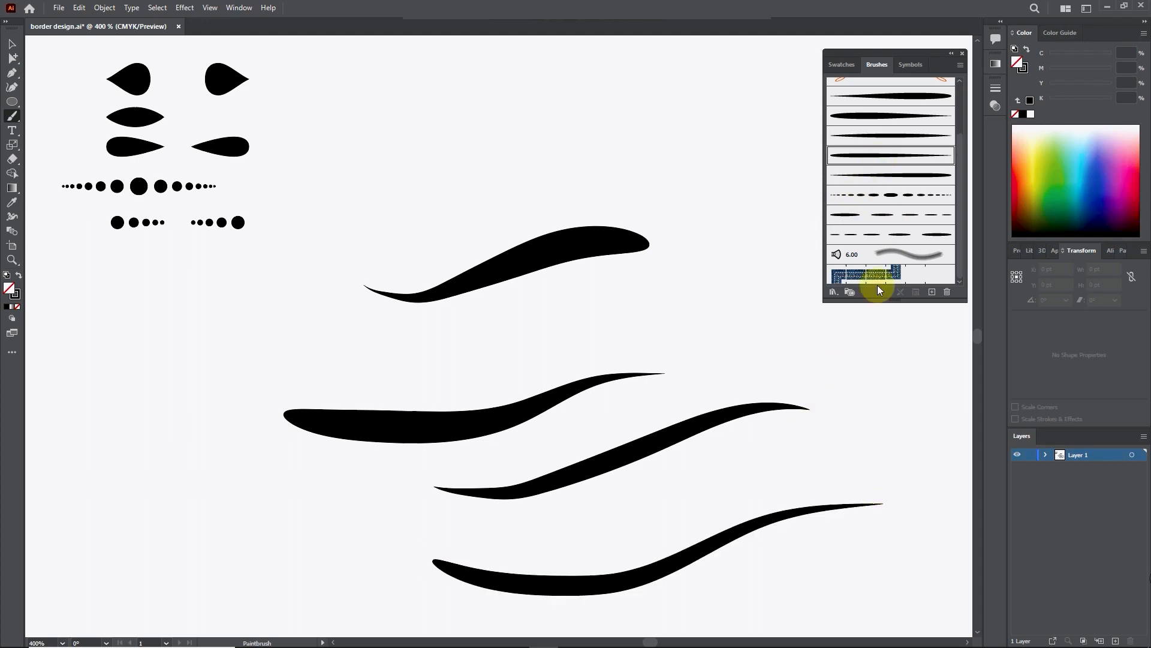
pyautogui.click(896, 177)
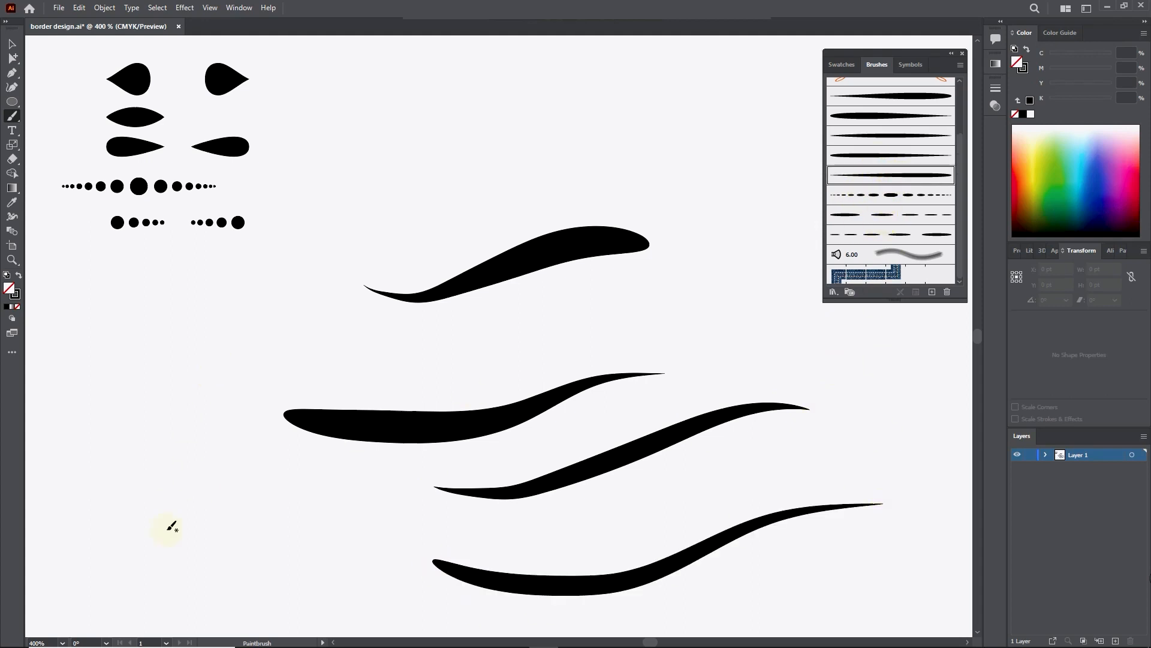
pyautogui.moveTo(308, 566); pyautogui.dragTo(319, 569)
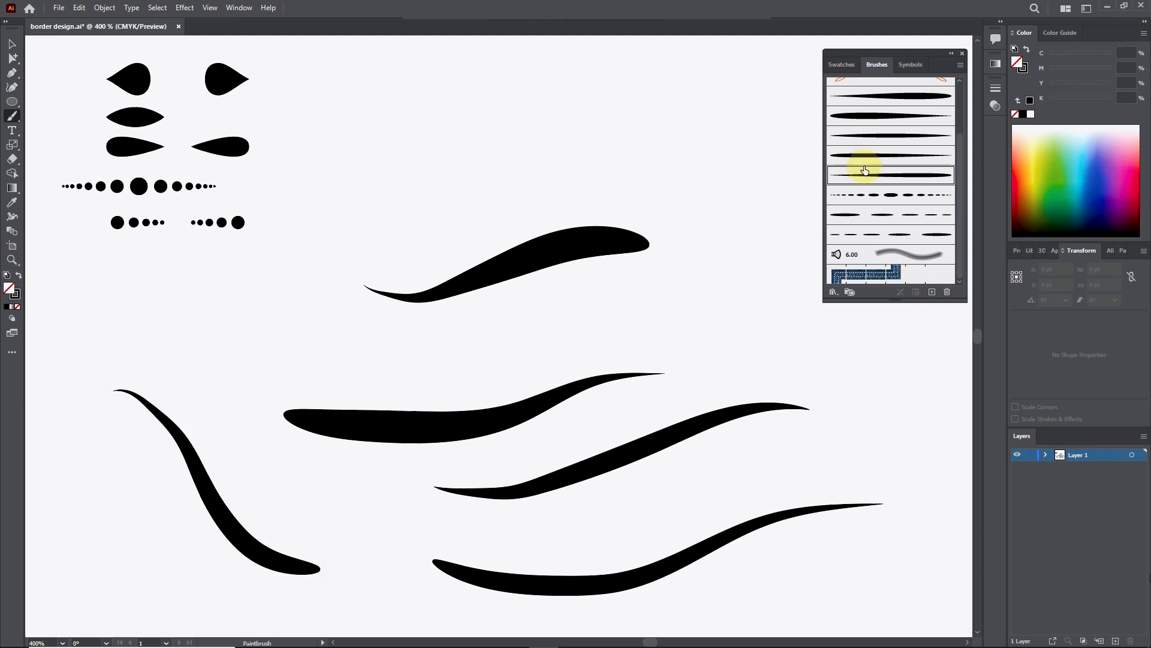
# Paint a test stroke with the symmetrical dot-row brush, then set that brush to Scale Proportionately and apply the change to existing strokes
pyautogui.click(871, 197)
pyautogui.moveTo(570, 66); pyautogui.dragTo(632, 83)
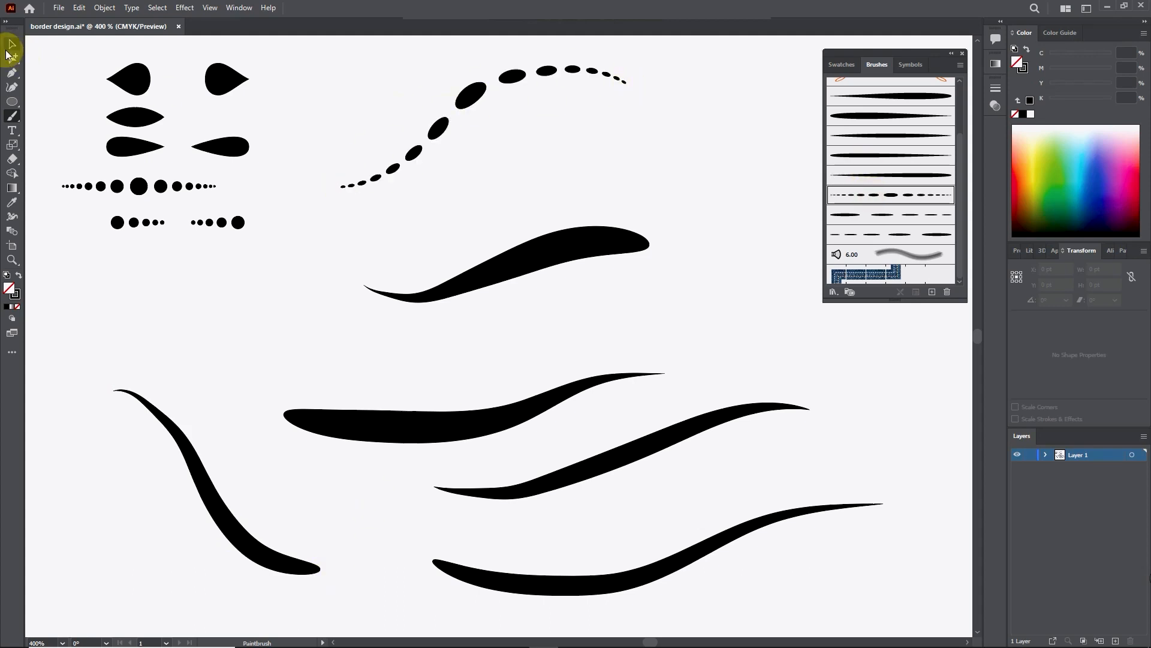
pyautogui.click(11, 45)
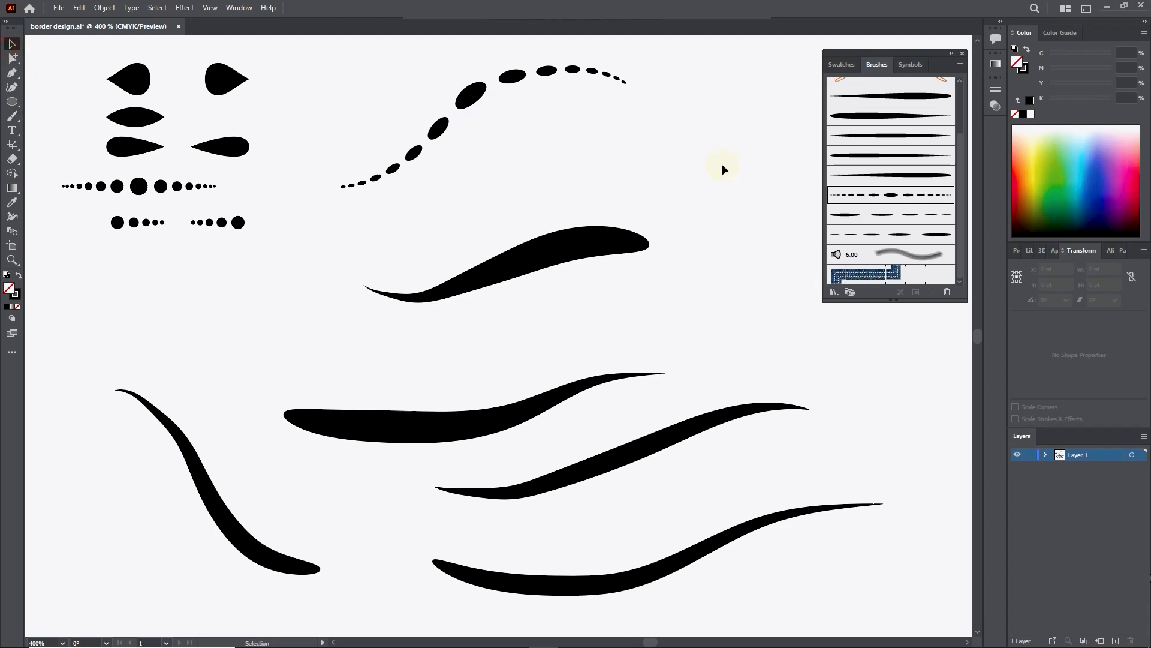
pyautogui.doubleClick(860, 197)
pyautogui.click(458, 237)
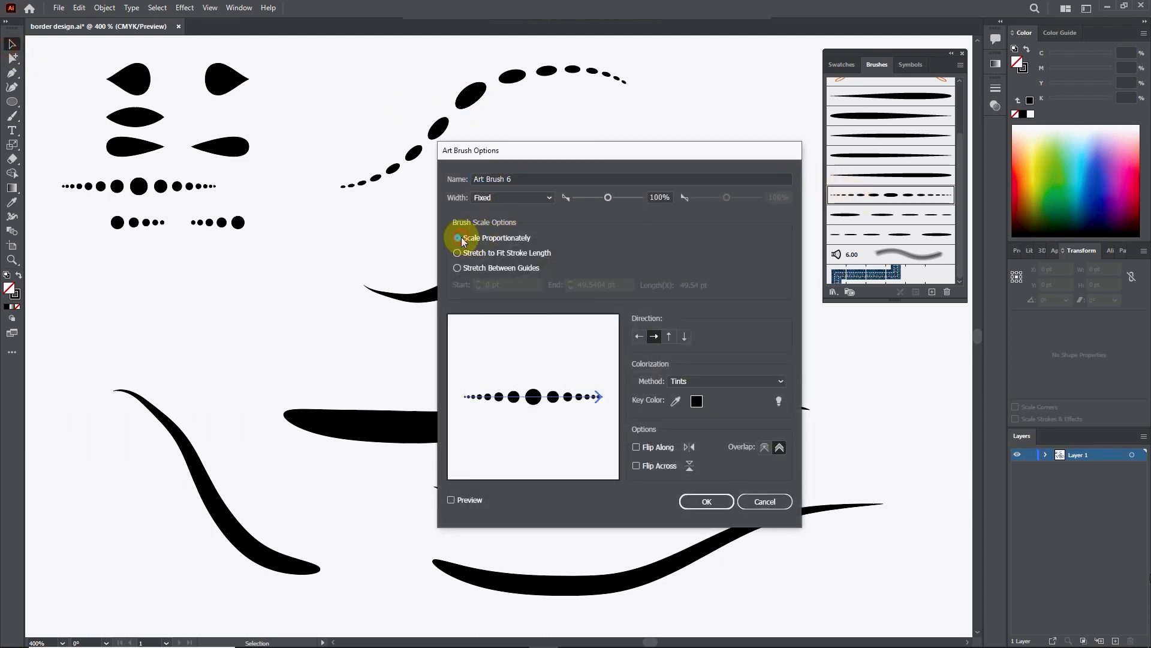
pyautogui.click(697, 501)
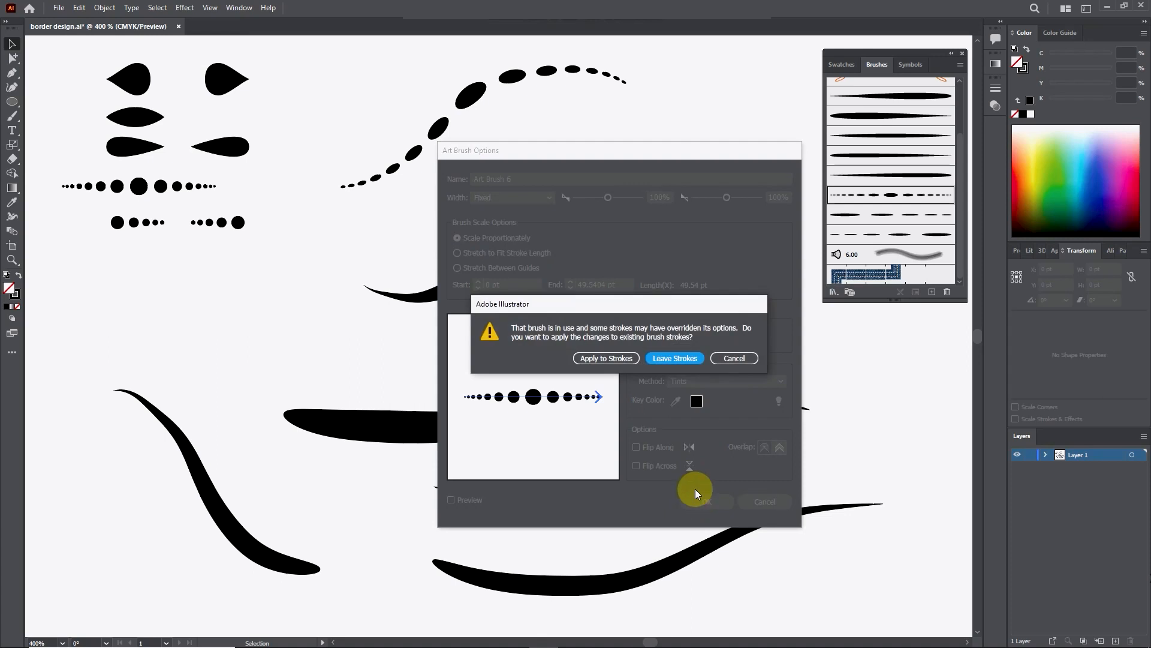
pyautogui.click(631, 360)
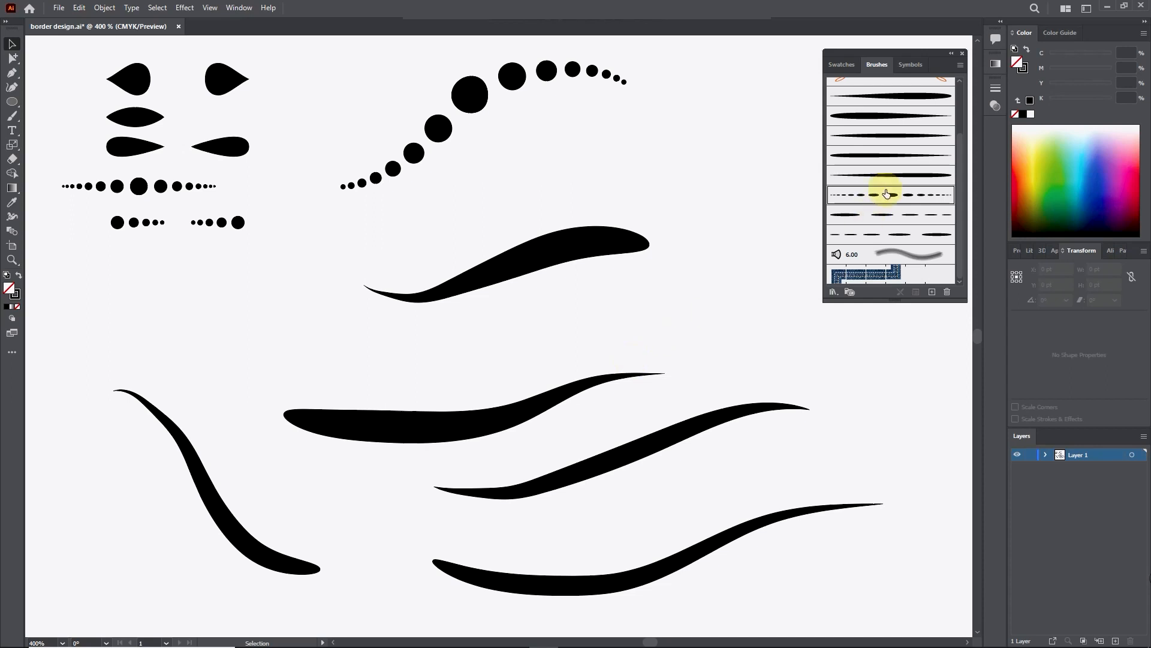
# Paint a test stroke with the large-to-small dot brush, then set it to Scale Proportionately and apply the change to existing strokes
pyautogui.click(877, 215)
pyautogui.click(12, 115)
pyautogui.moveTo(759, 150); pyautogui.dragTo(760, 152)
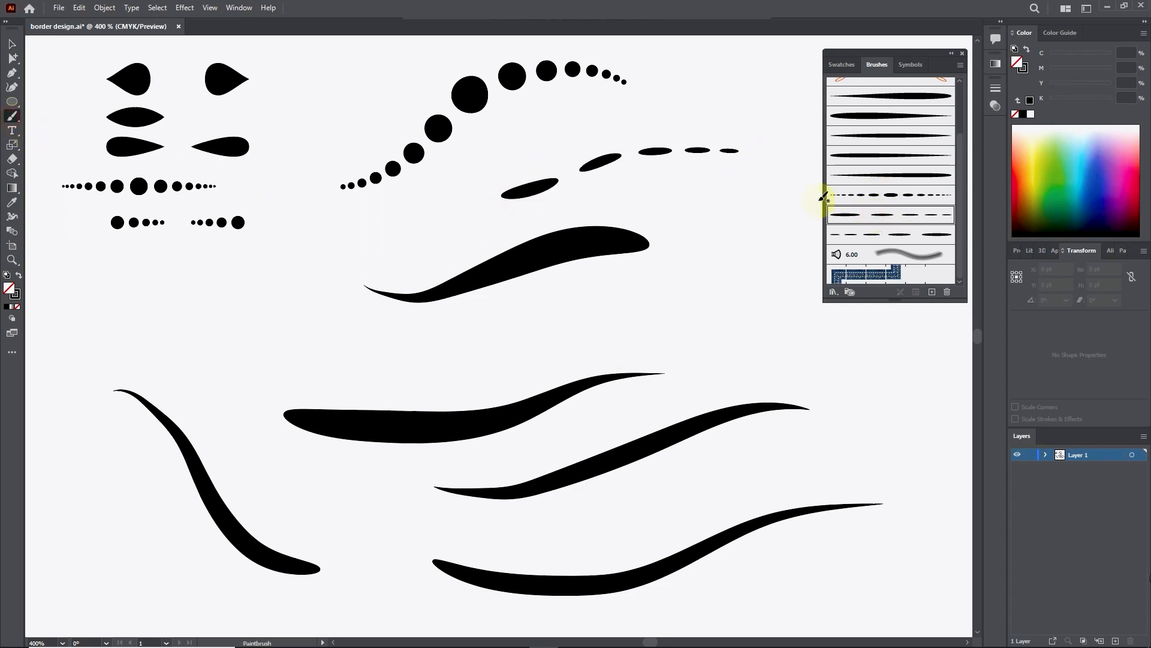
pyautogui.doubleClick(887, 217)
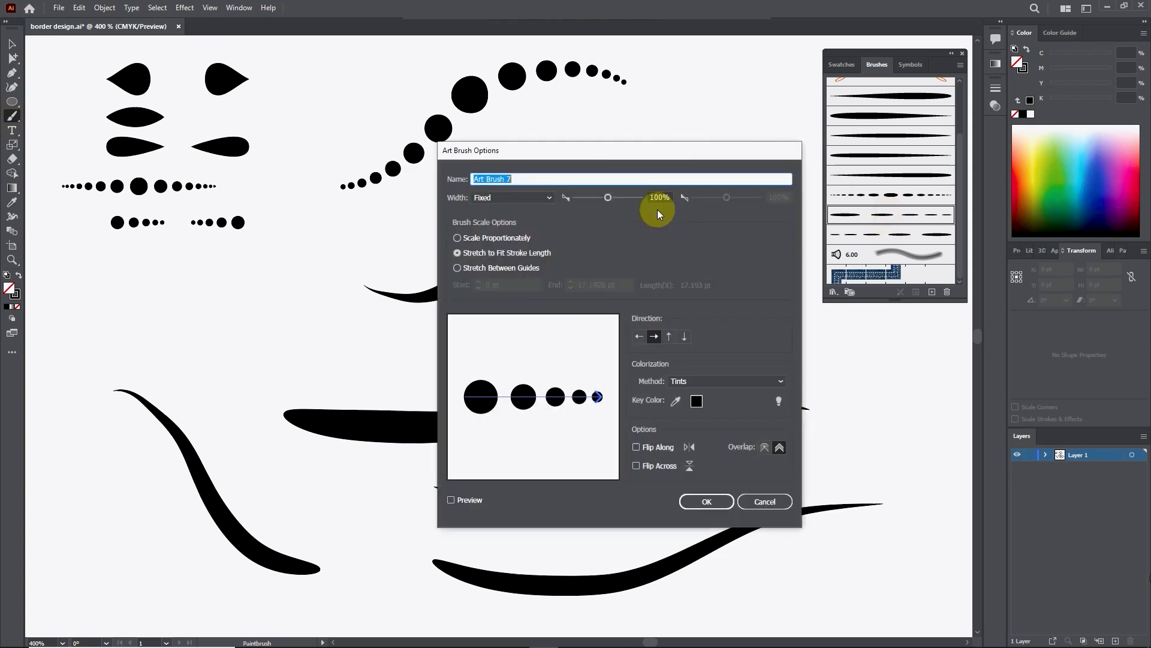
pyautogui.click(457, 238)
pyautogui.click(704, 501)
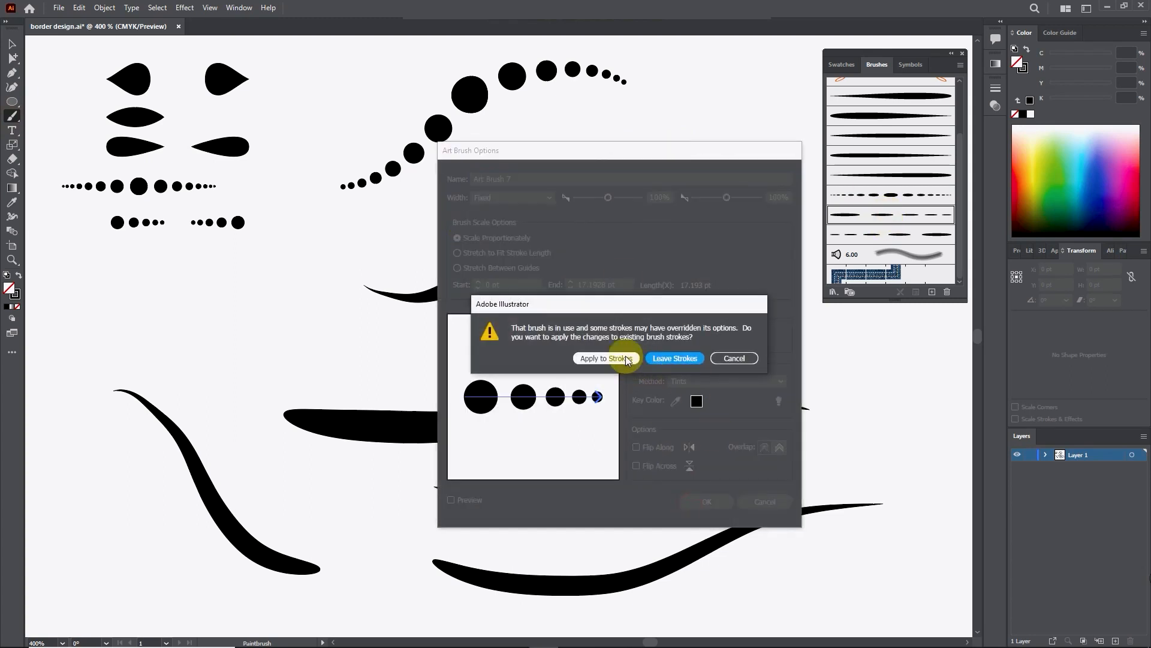
pyautogui.click(625, 355)
# Set the small-to-large dot brush to Scale Proportionately and paint a short rising test stroke with it
pyautogui.doubleClick(879, 235)
pyautogui.click(497, 238)
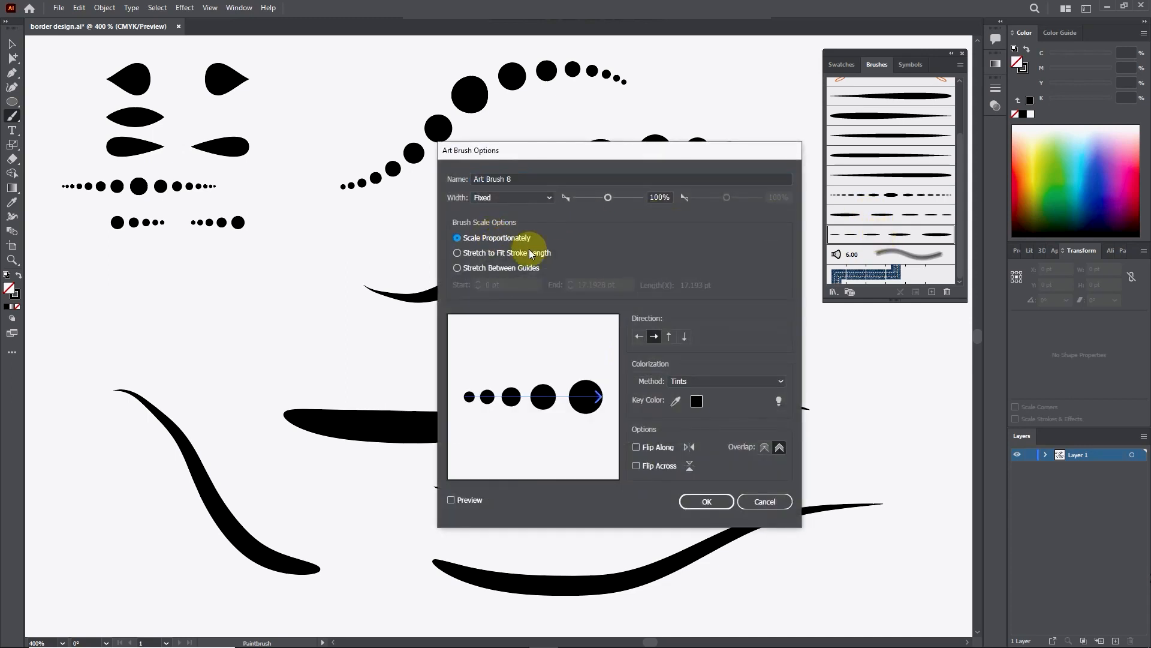
pyautogui.click(704, 501)
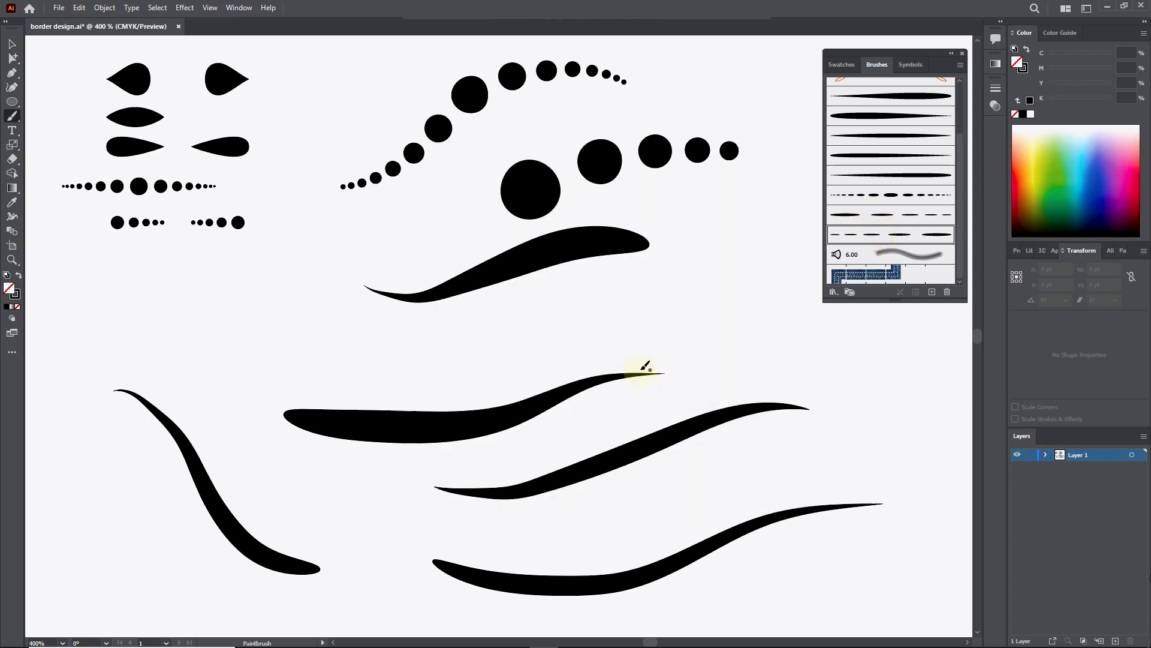
pyautogui.moveTo(784, 236); pyautogui.dragTo(783, 237)
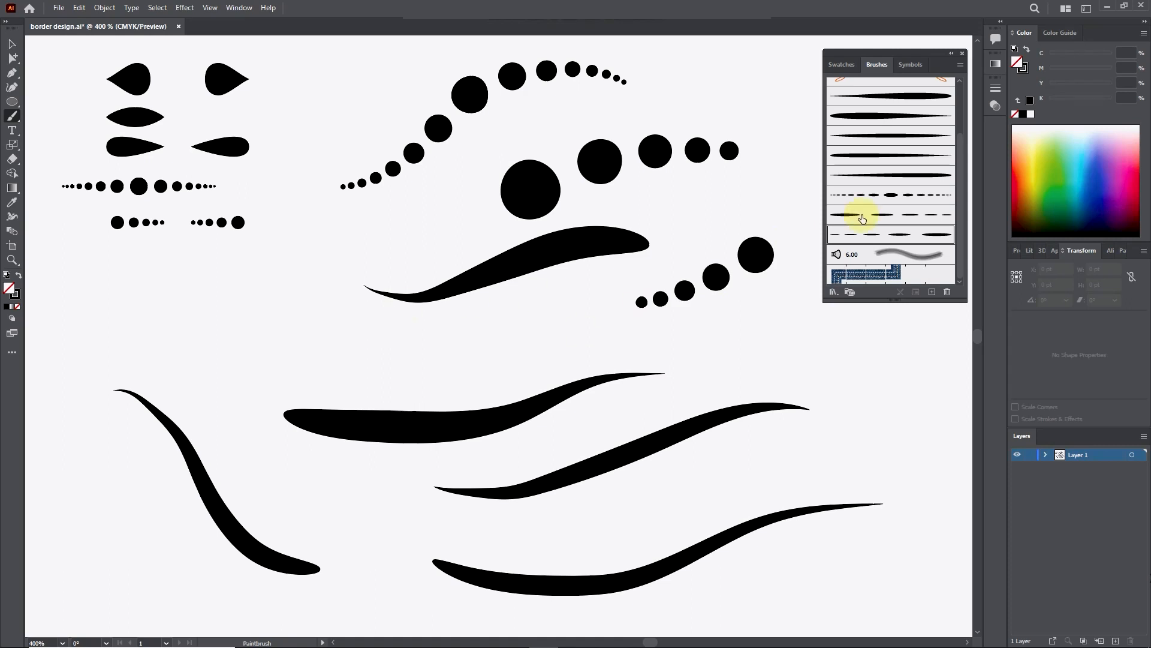
# Paint six more test strokes of varying length and direction with the large-to-small dot brush
pyautogui.click(886, 216)
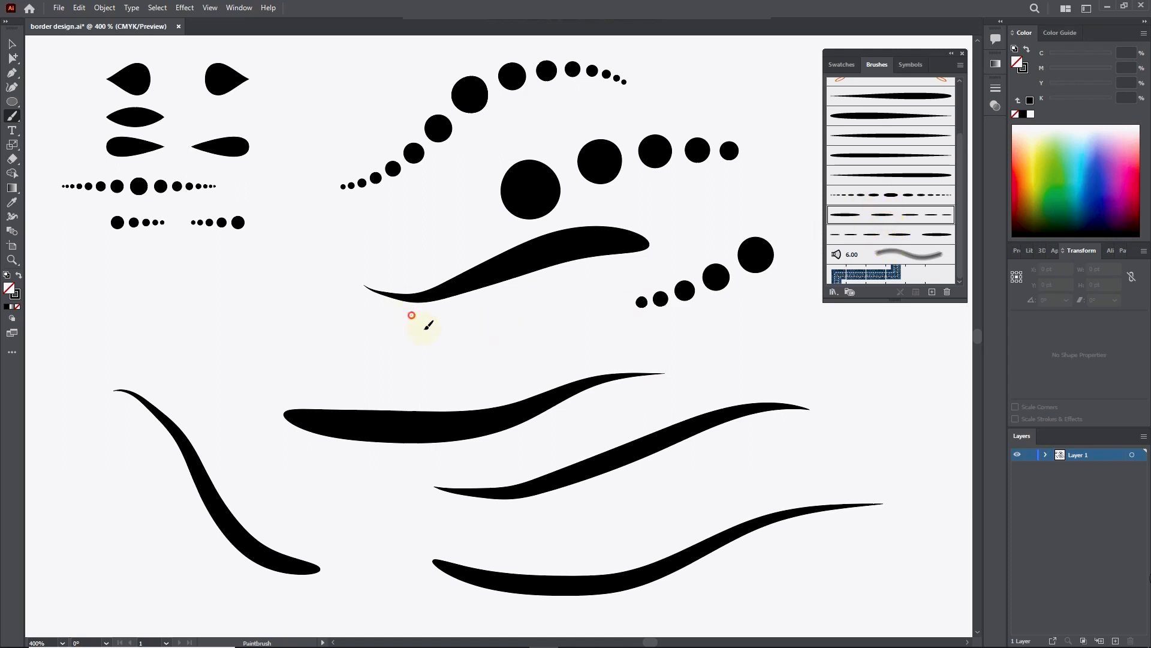
pyautogui.moveTo(571, 333); pyautogui.dragTo(570, 333)
pyautogui.moveTo(183, 327); pyautogui.dragTo(353, 286)
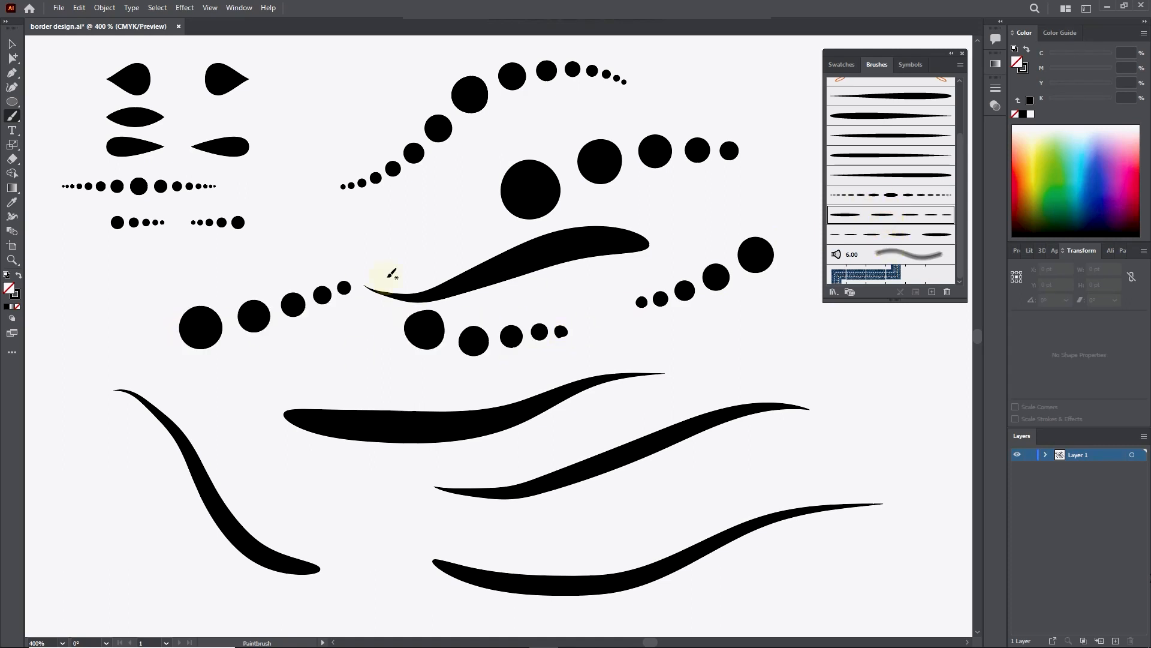
pyautogui.moveTo(298, 255); pyautogui.dragTo(486, 212)
pyautogui.moveTo(696, 339); pyautogui.dragTo(782, 325)
pyautogui.moveTo(782, 369); pyautogui.dragTo(972, 313)
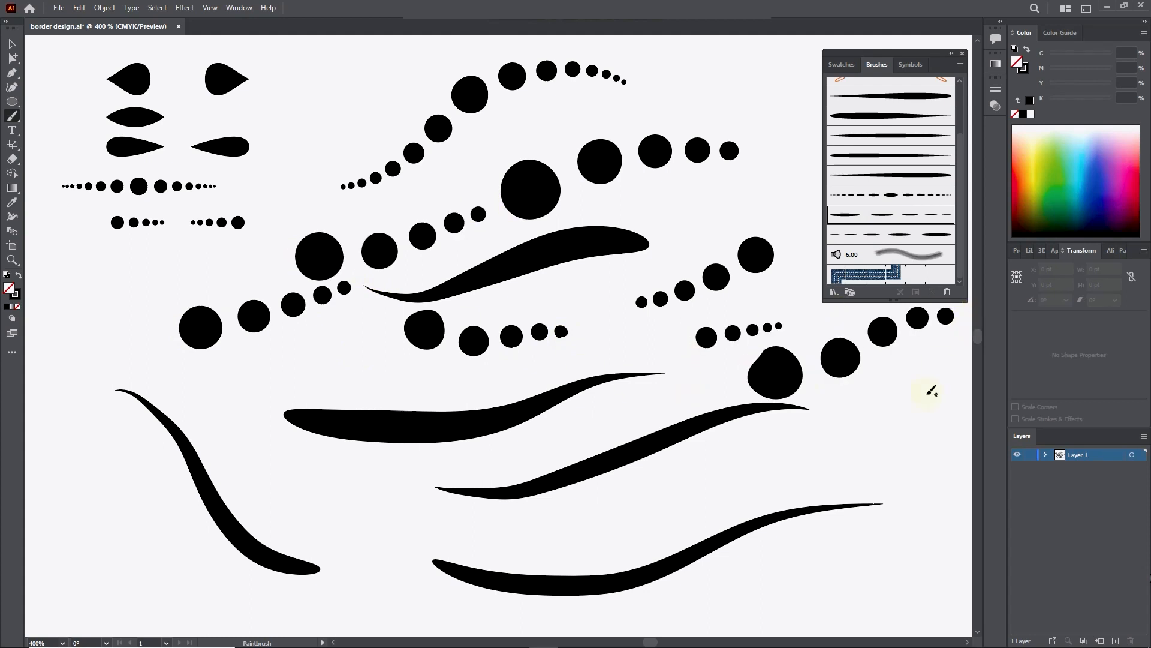
pyautogui.moveTo(927, 395); pyautogui.dragTo(774, 477)
# Add a new layer above Layer 1 and hide Layer 1 with its motifs and test strokes
pyautogui.click(12, 44)
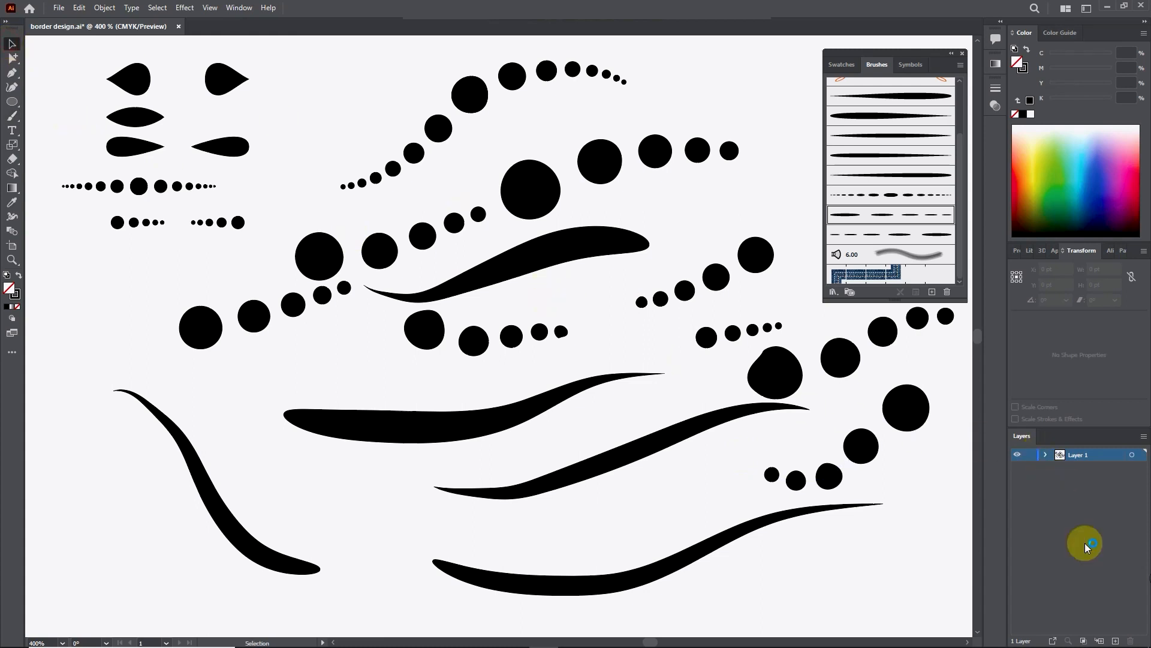
pyautogui.click(1116, 640)
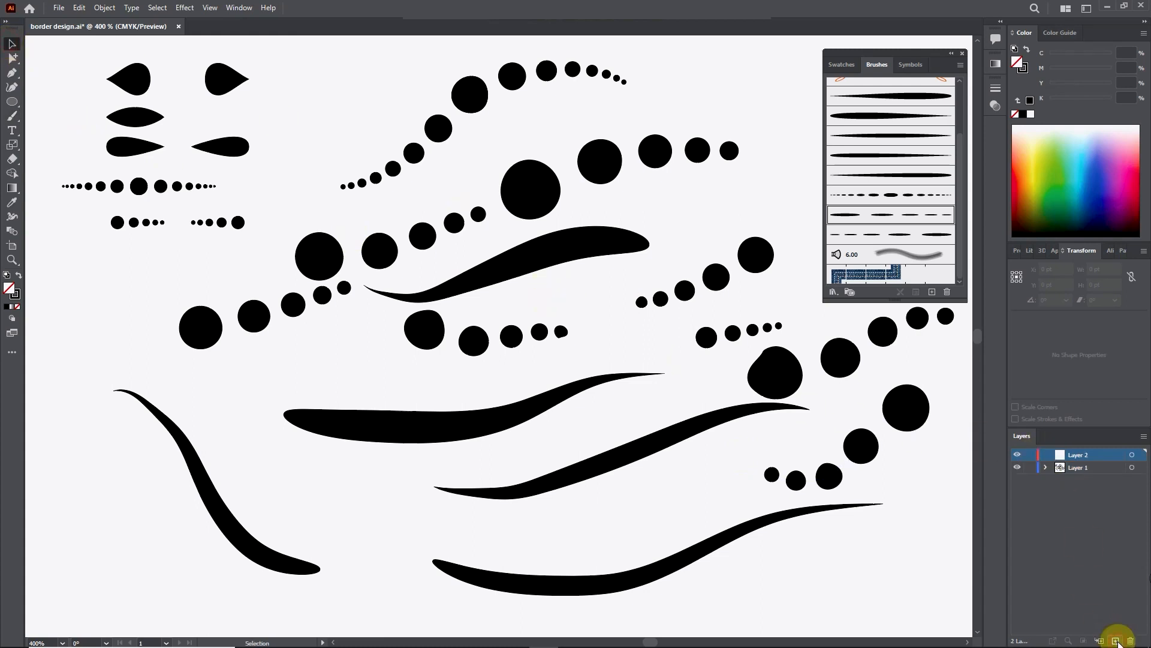
pyautogui.click(1017, 467)
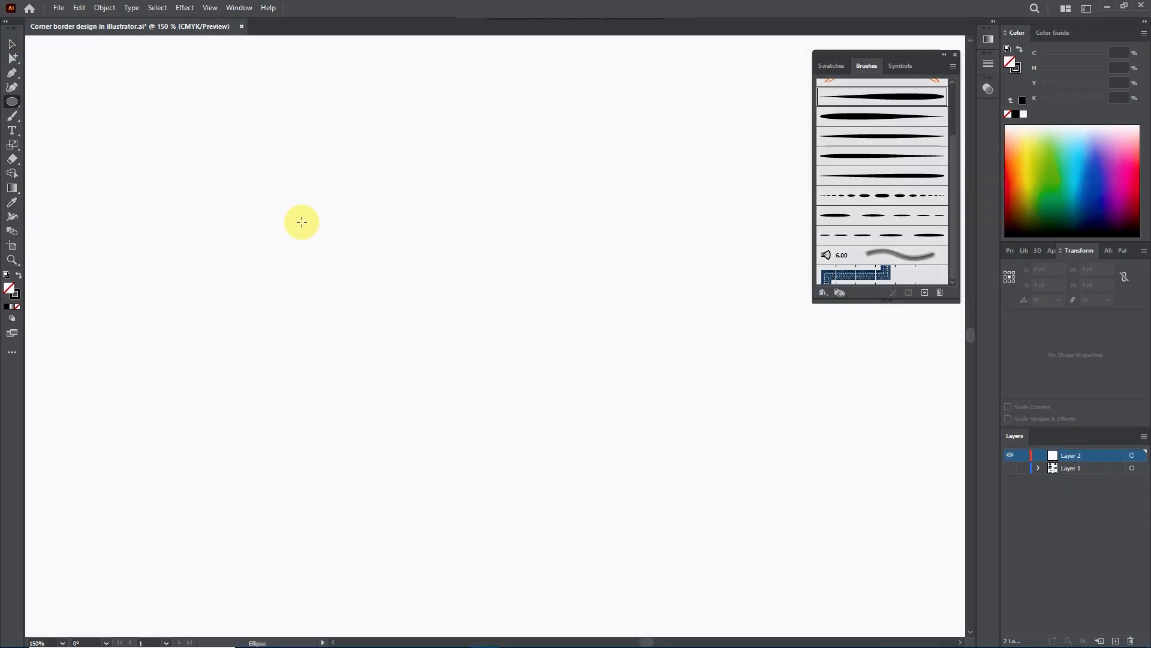
# Resize the artboard to 1000 pt wide by 1000 pt high
pyautogui.moveTo(13, 102); pyautogui.dragTo(57, 159)
pyautogui.hotkey('ctrl', '1')
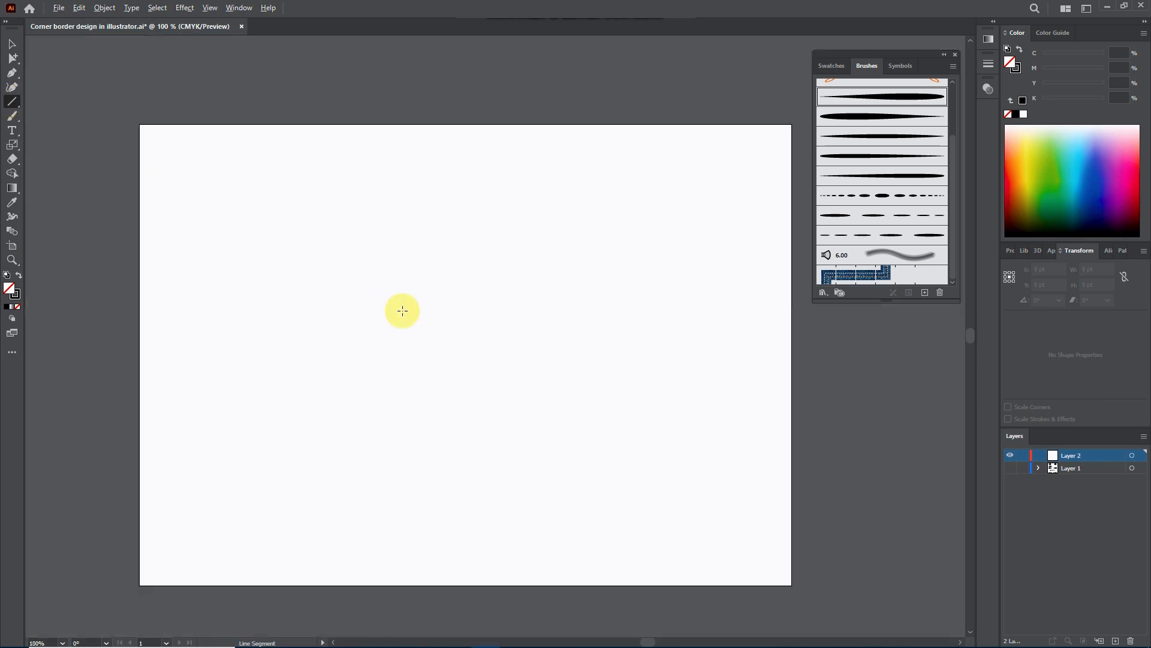
pyautogui.doubleClick(12, 246)
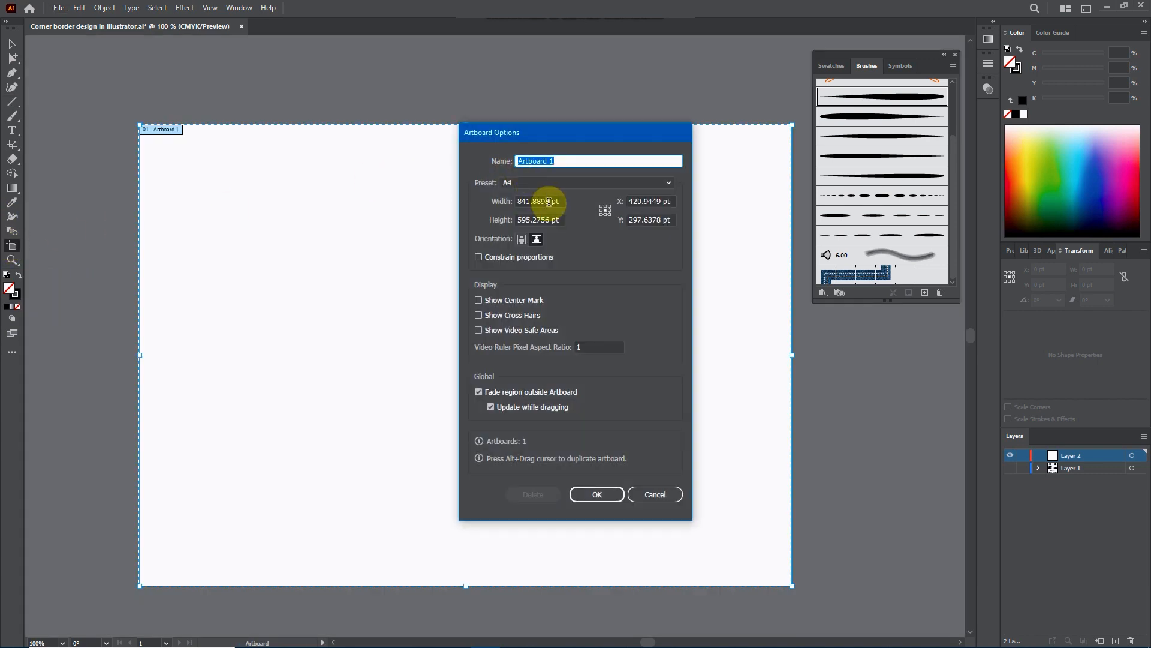
pyautogui.doubleClick(548, 202)
pyautogui.write('1000')
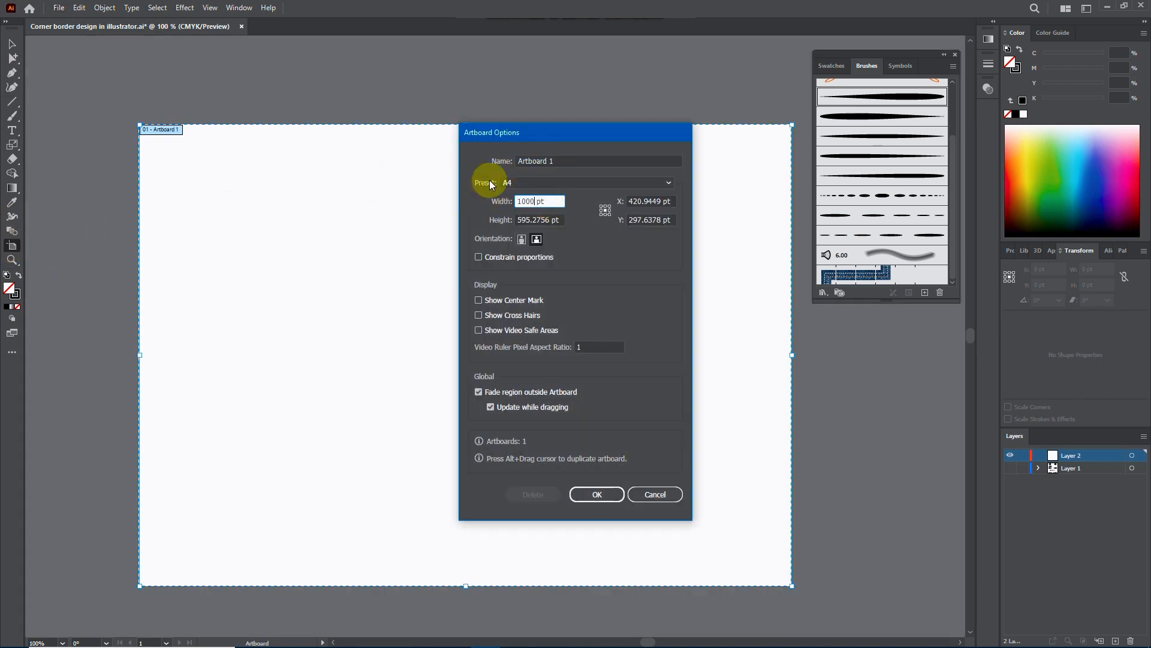
pyautogui.doubleClick(540, 219)
pyautogui.write('1000')
pyautogui.click(598, 494)
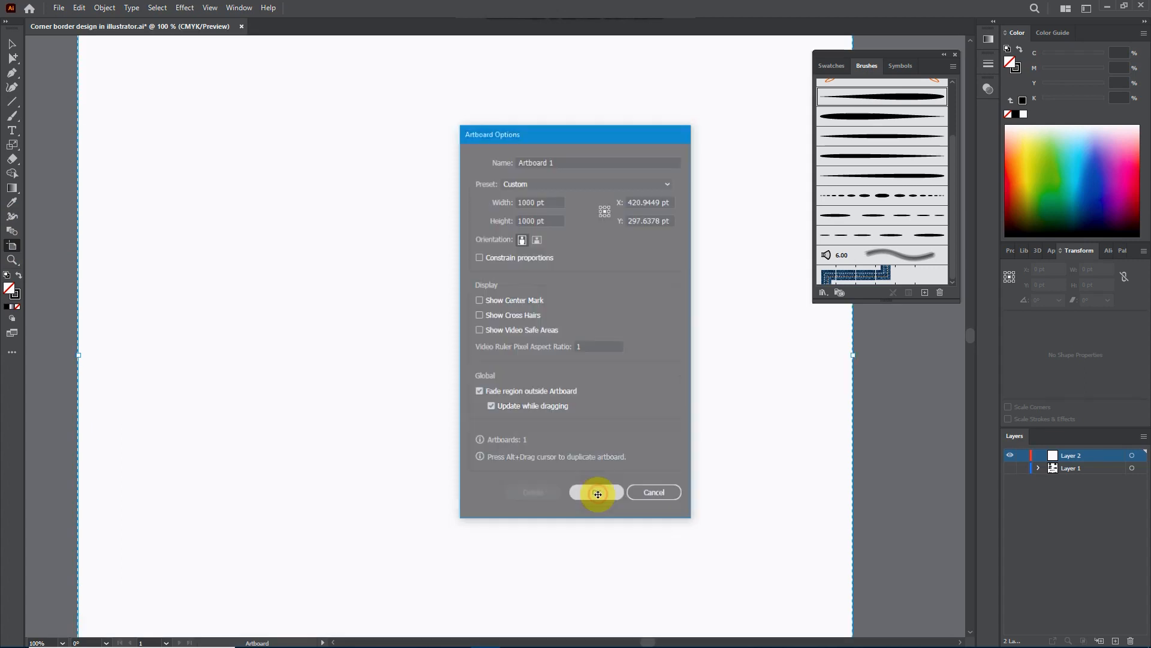
# Draw a straight diagonal line across the artboard from its upper-left corner to its lower-right corner
pyautogui.hotkey('ctrl', '0')
pyautogui.moveTo(524, 388); pyautogui.dragTo(513, 362)
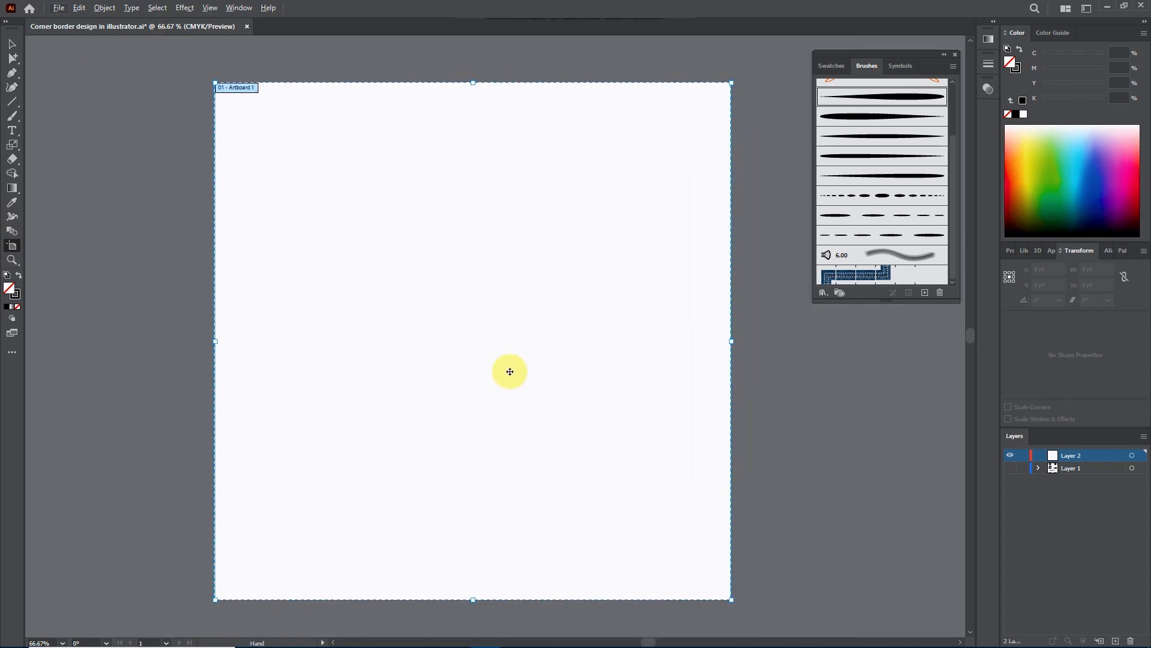
pyautogui.click(16, 100)
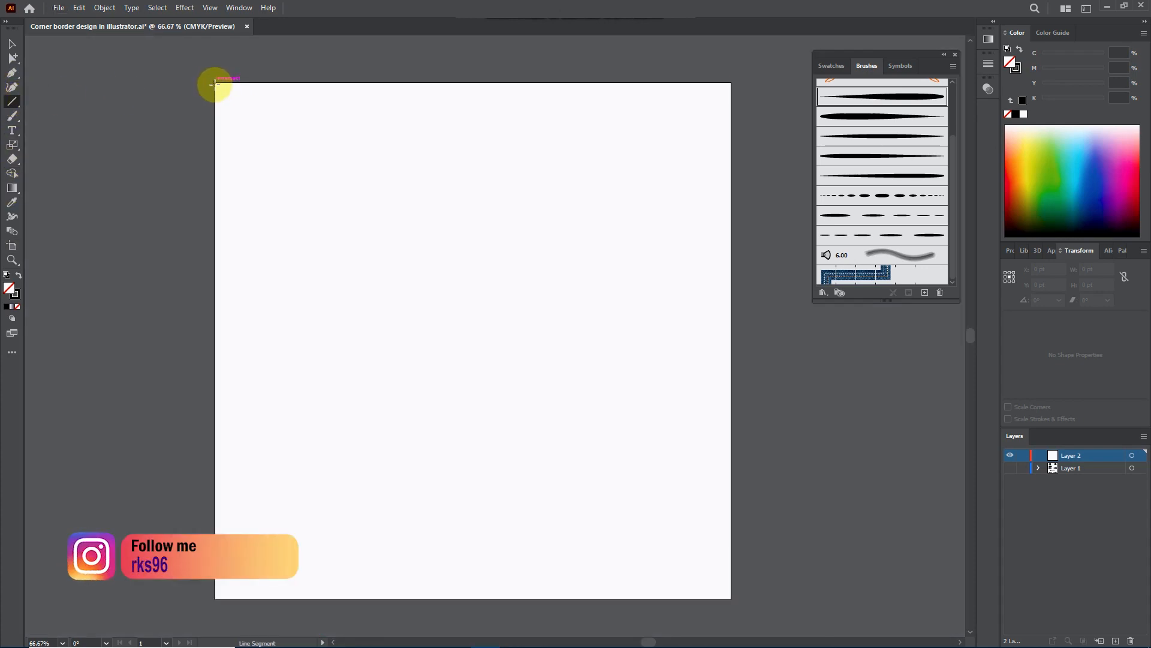
pyautogui.moveTo(214, 82); pyautogui.dragTo(731, 598)
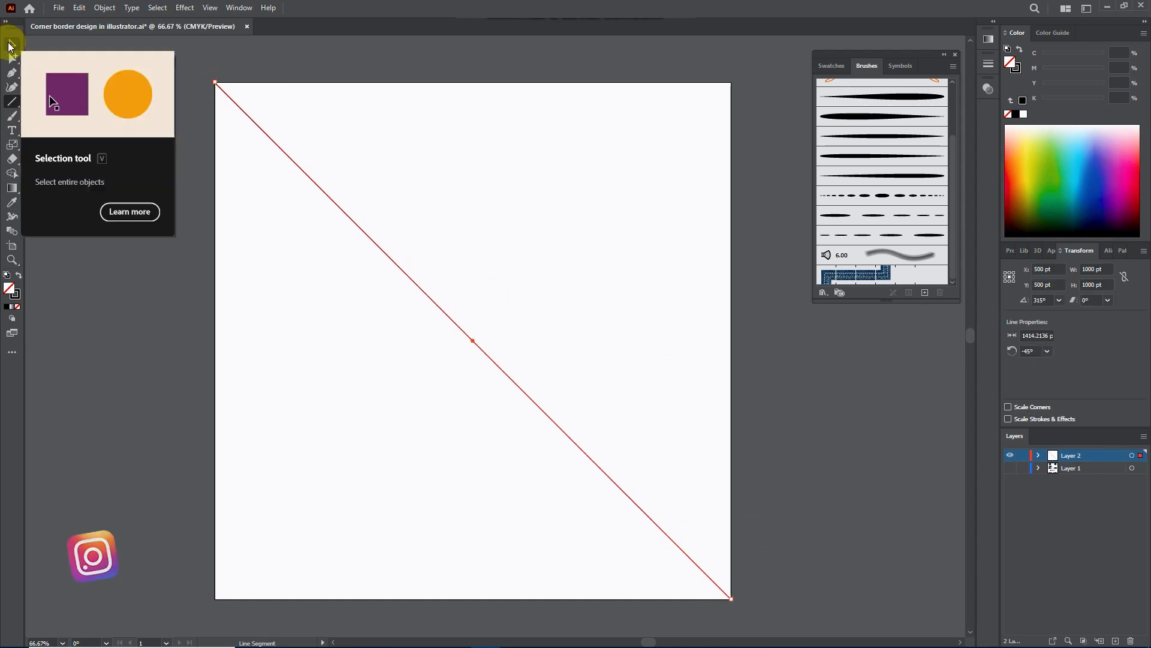
# Deselect the diagonal and paint a wavy stroke above its upper end with the second teardrop brush, using the Paintbrush tool
pyautogui.click(13, 116)
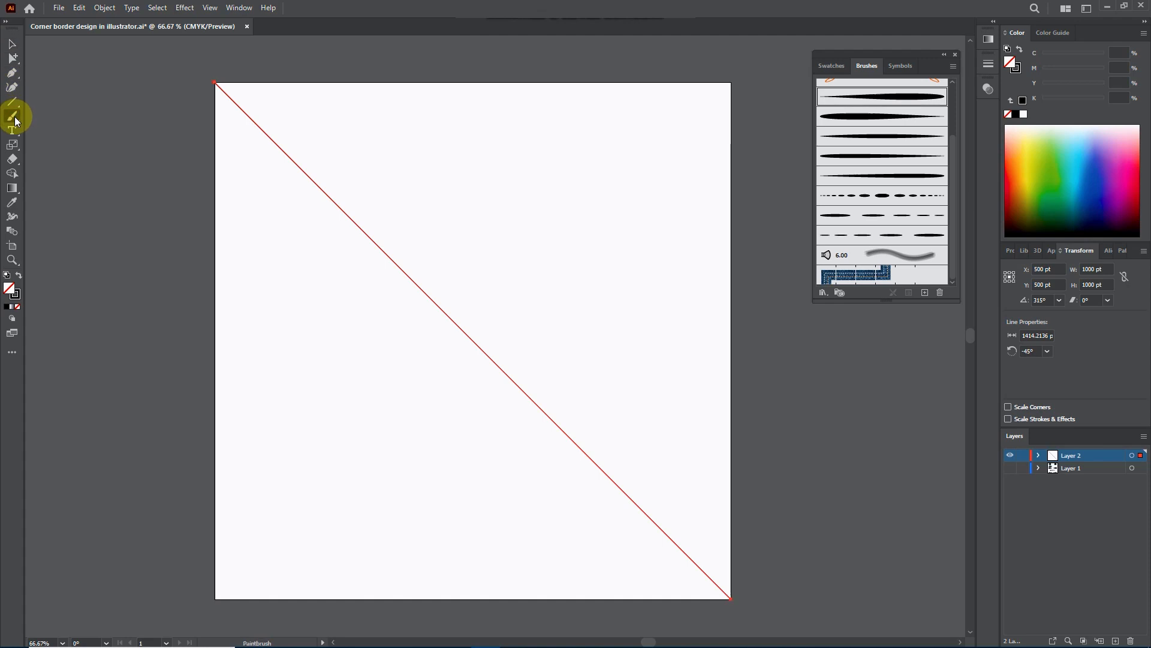
pyautogui.hotkey('ctrl', 'shift', 'a')
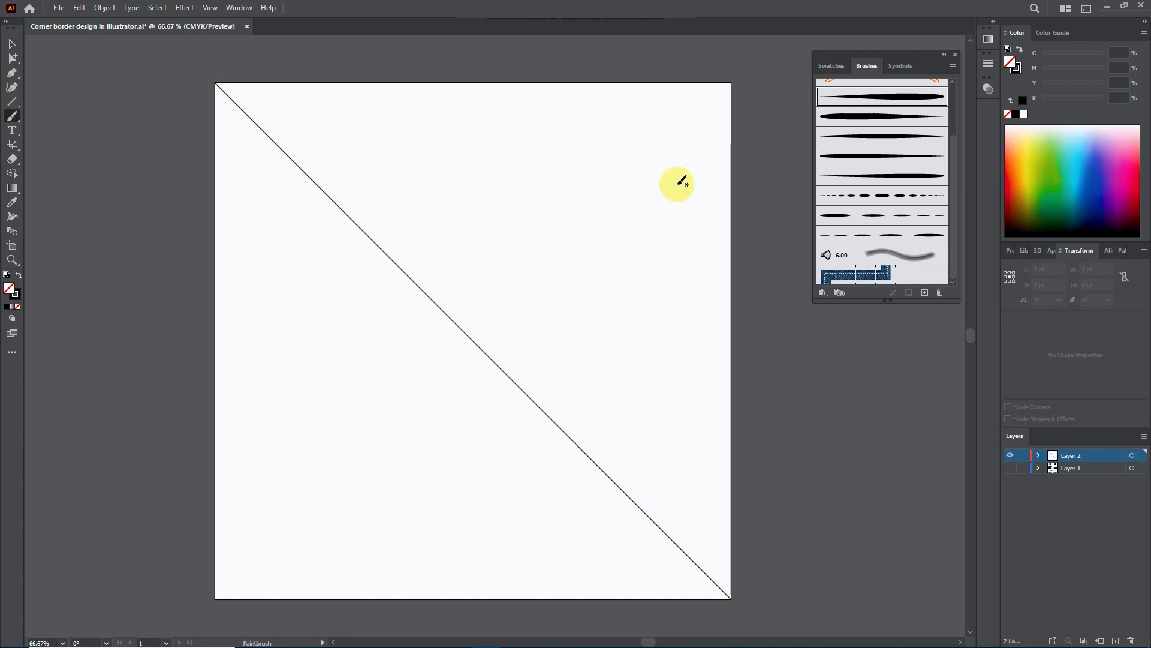
pyautogui.click(888, 122)
pyautogui.moveTo(299, 160)
pyautogui.mouseDown()
pyautogui.moveTo(400, 111)
pyautogui.moveTo(465, 129)
pyautogui.mouseUp()
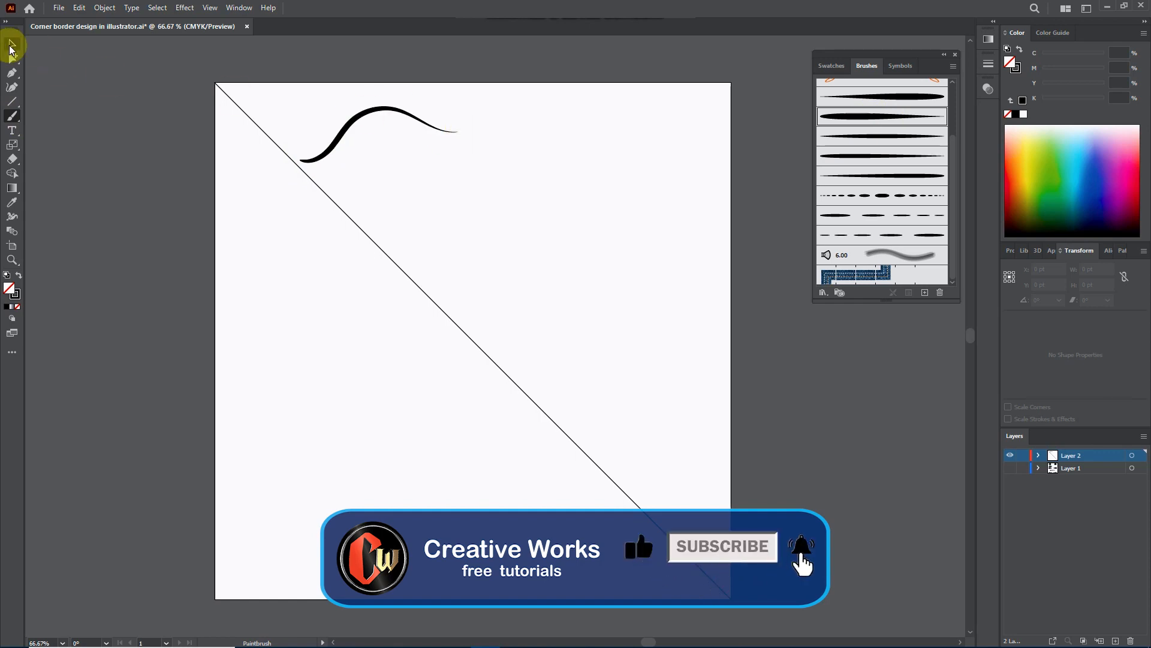
# Apply a Transform effect to all of Layer 2 with Reflect X, a 90° angle, the upper-left reference point and 1 copy
pyautogui.click(1132, 458)
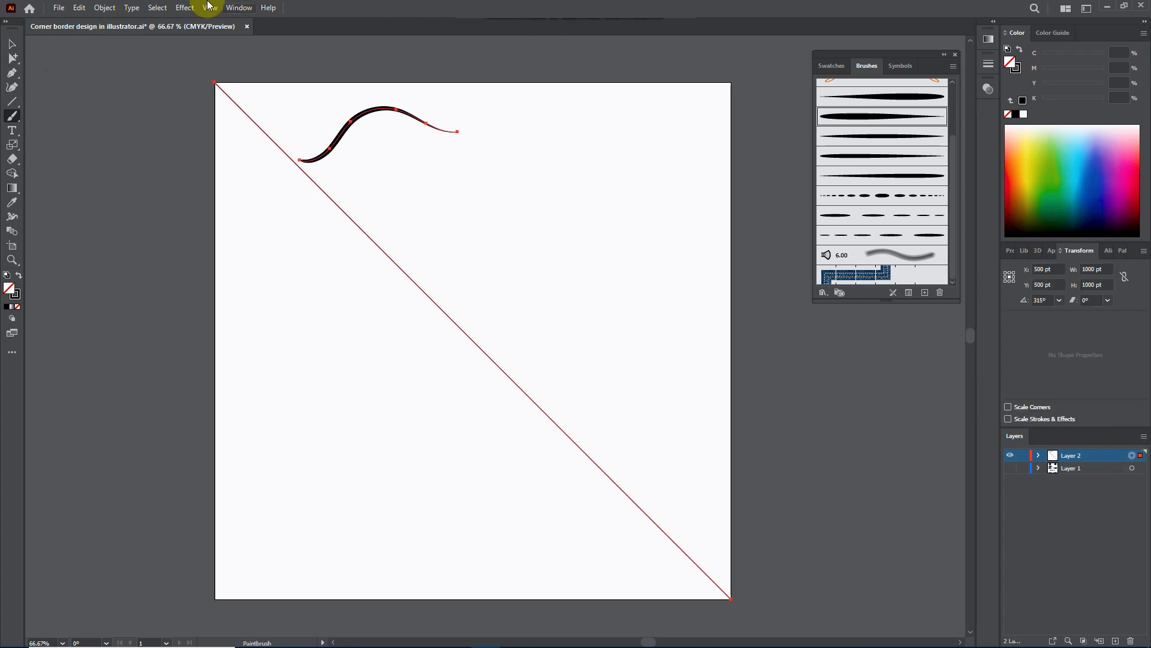
pyautogui.click(185, 8)
pyautogui.moveTo(239, 106)
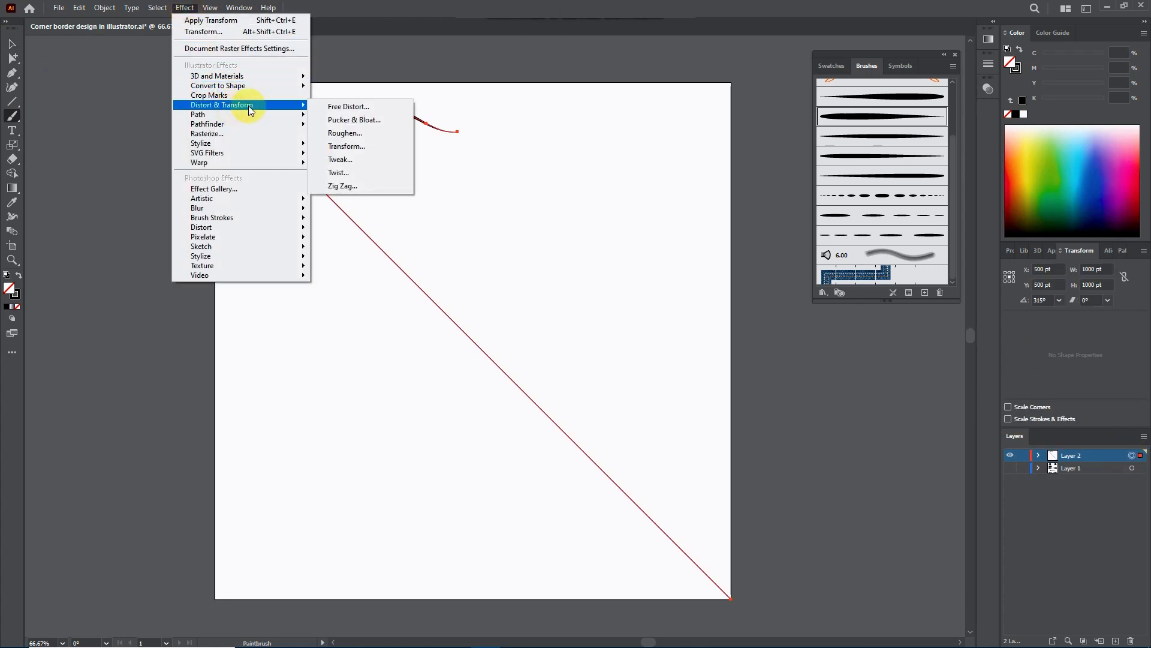
pyautogui.click(360, 145)
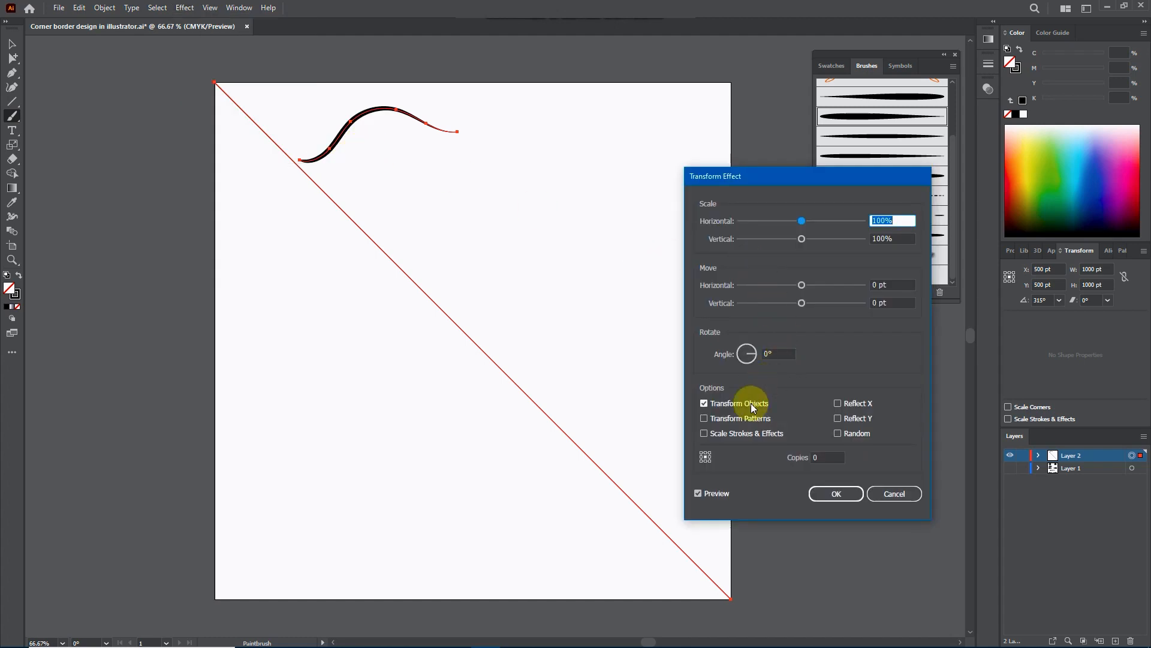
pyautogui.click(838, 404)
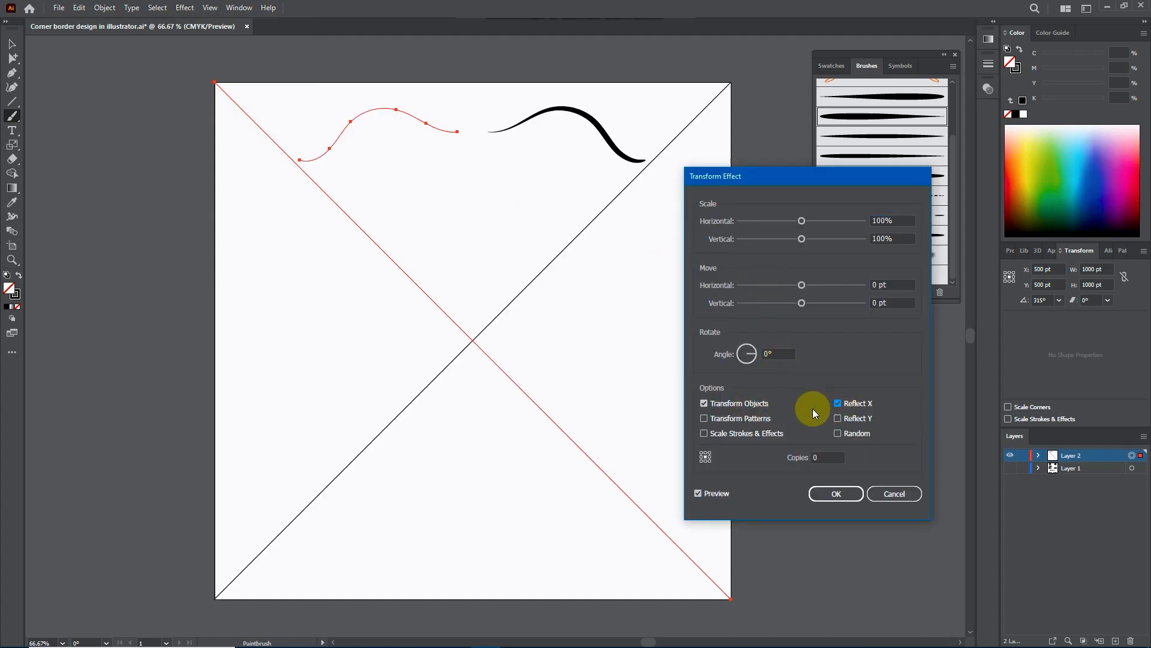
pyautogui.click(703, 455)
pyautogui.click(777, 353)
pyautogui.write('90')
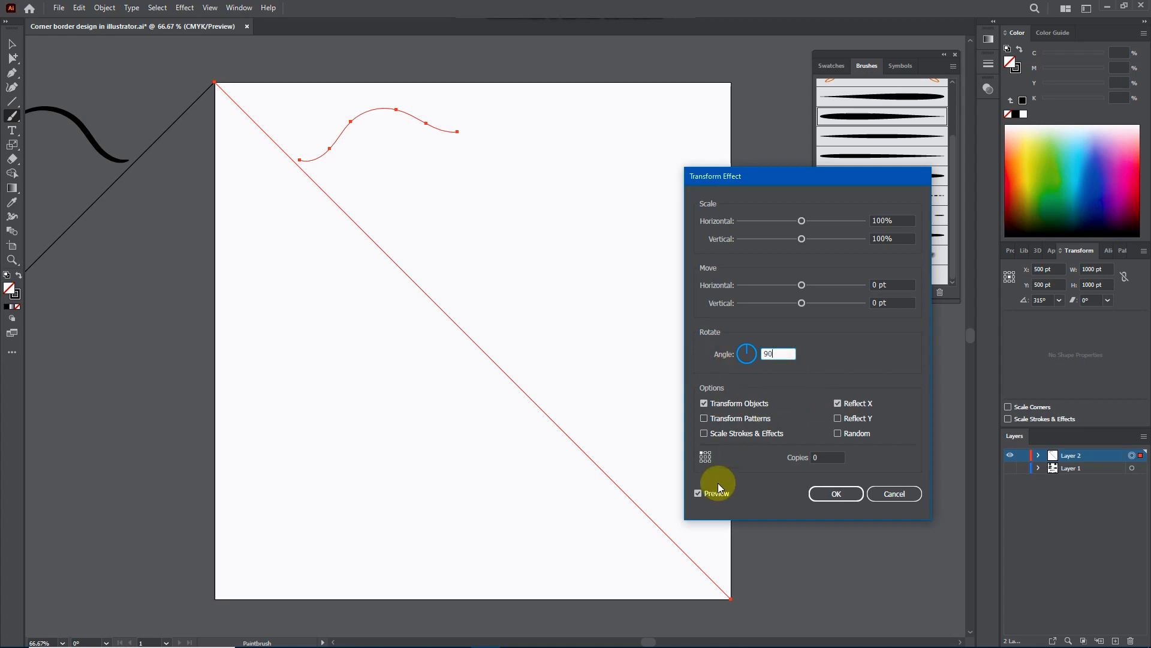
pyautogui.click(696, 496)
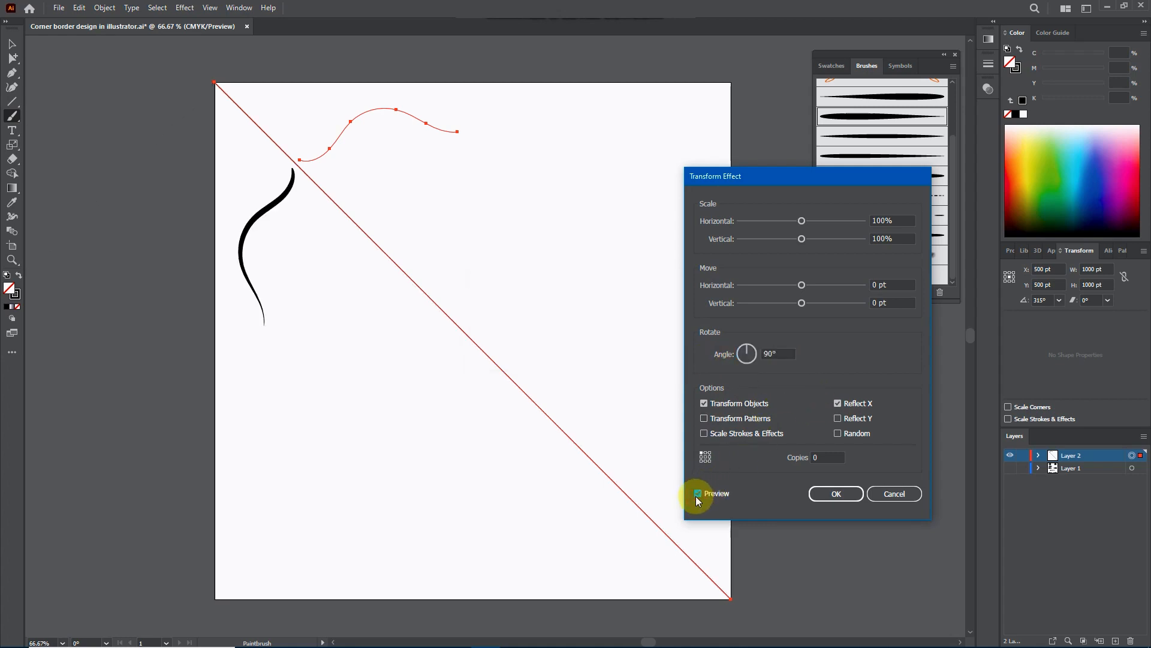
pyautogui.click(831, 457)
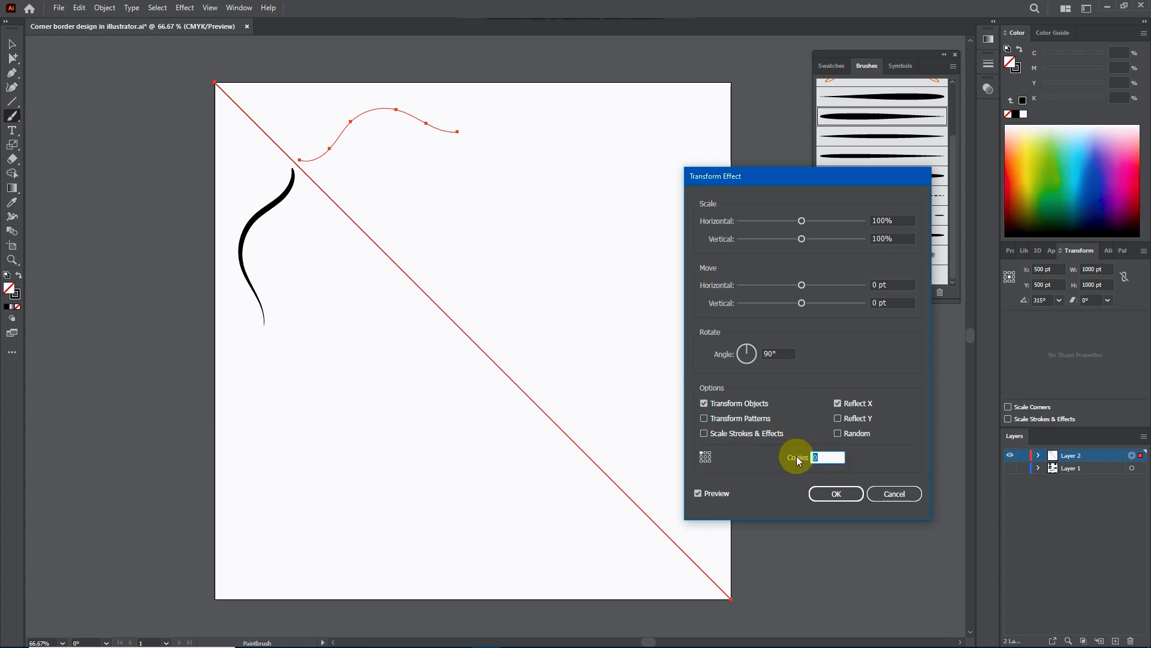
pyautogui.click(703, 494)
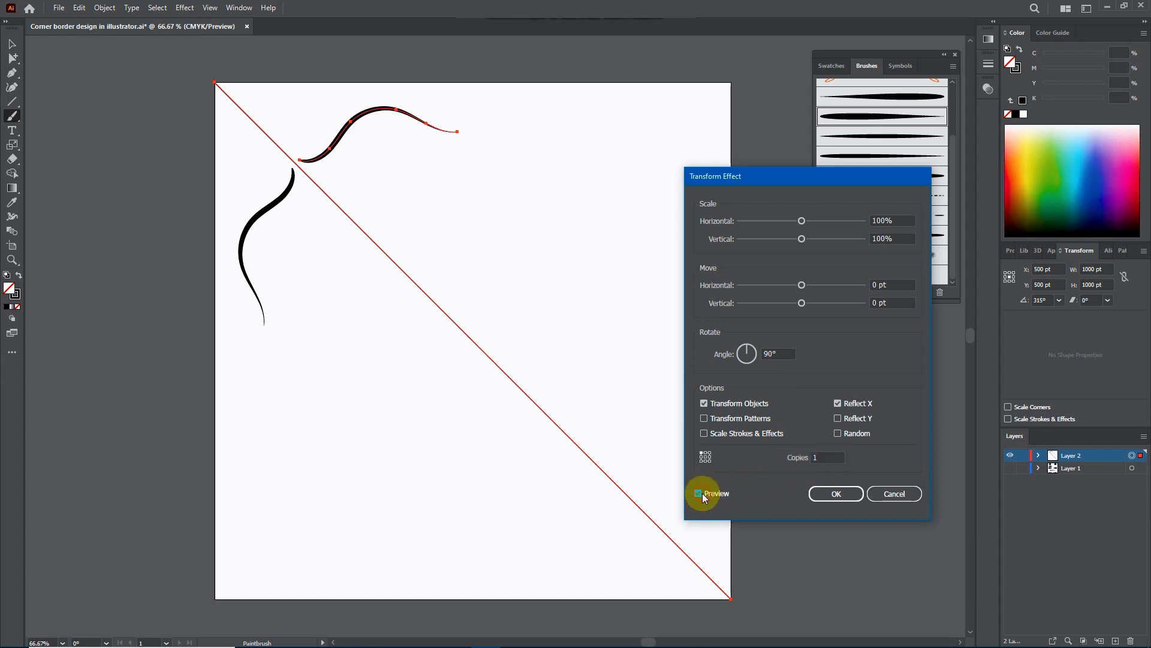
pyautogui.click(822, 494)
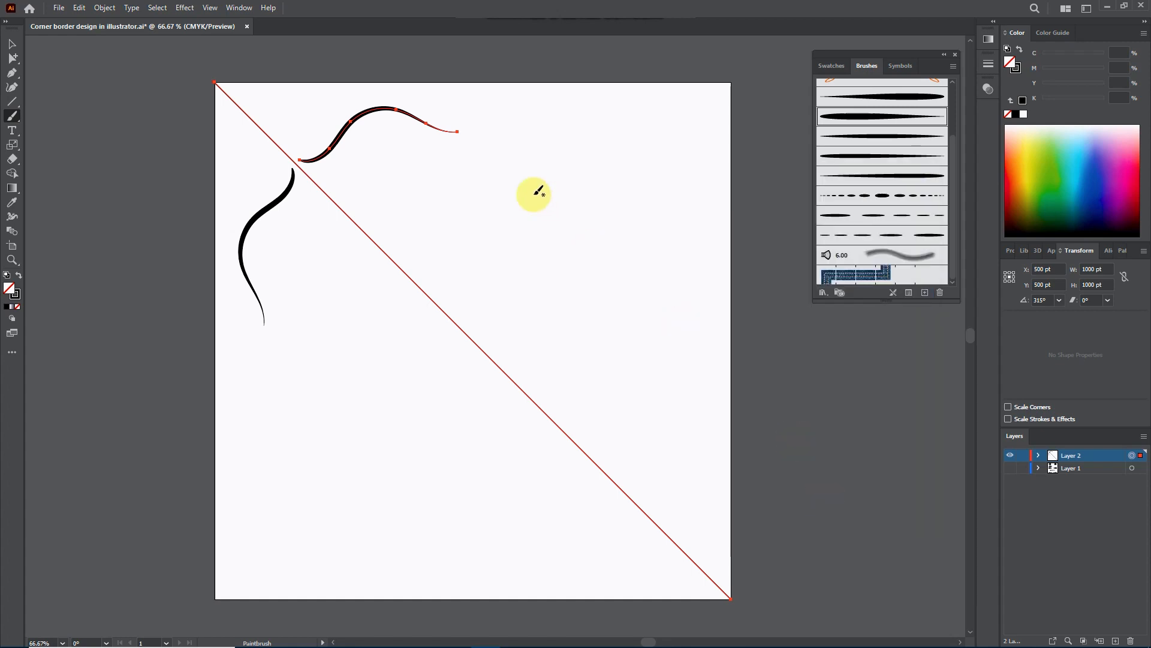
# Paint a curled test stroke and two wavy test strokes around the existing stroke above the diagonal
pyautogui.moveTo(303, 149)
pyautogui.mouseDown()
pyautogui.moveTo(294, 112)
pyautogui.moveTo(295, 136)
pyautogui.mouseUp()
pyautogui.moveTo(336, 183); pyautogui.dragTo(394, 135)
pyautogui.moveTo(376, 203)
pyautogui.mouseDown()
pyautogui.moveTo(387, 163)
pyautogui.moveTo(442, 102)
pyautogui.mouseUp()
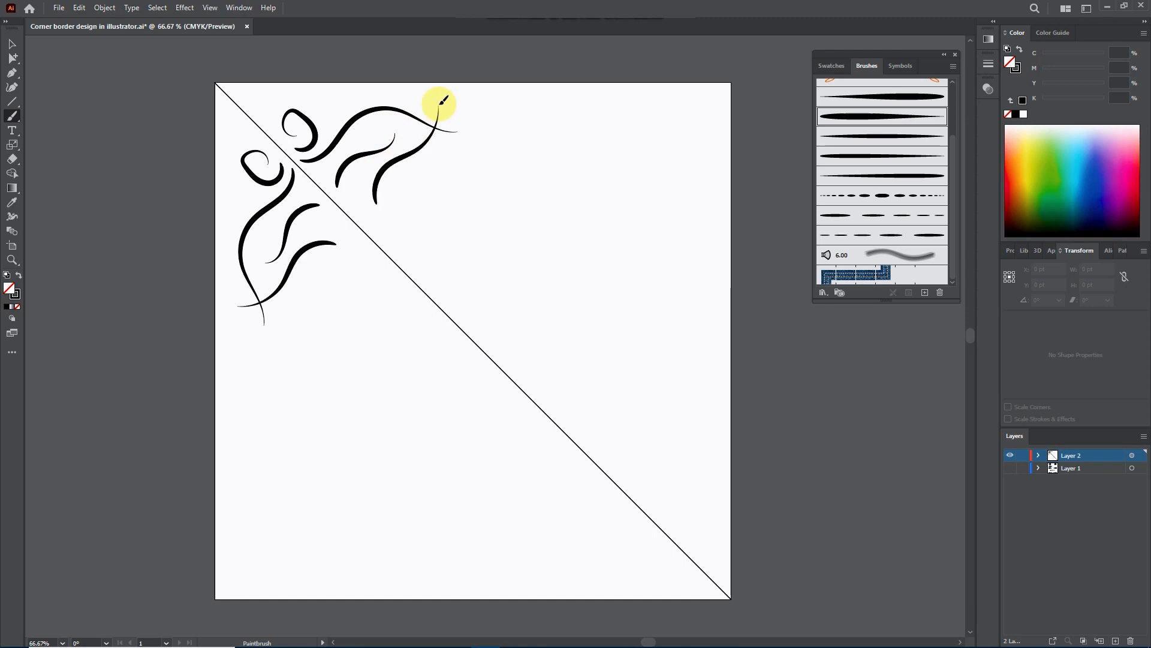
# Delete all the brush strokes above the diagonal, leaving the diagonal line in place
pyautogui.click(12, 44)
pyautogui.moveTo(478, 169); pyautogui.dragTo(310, 102)
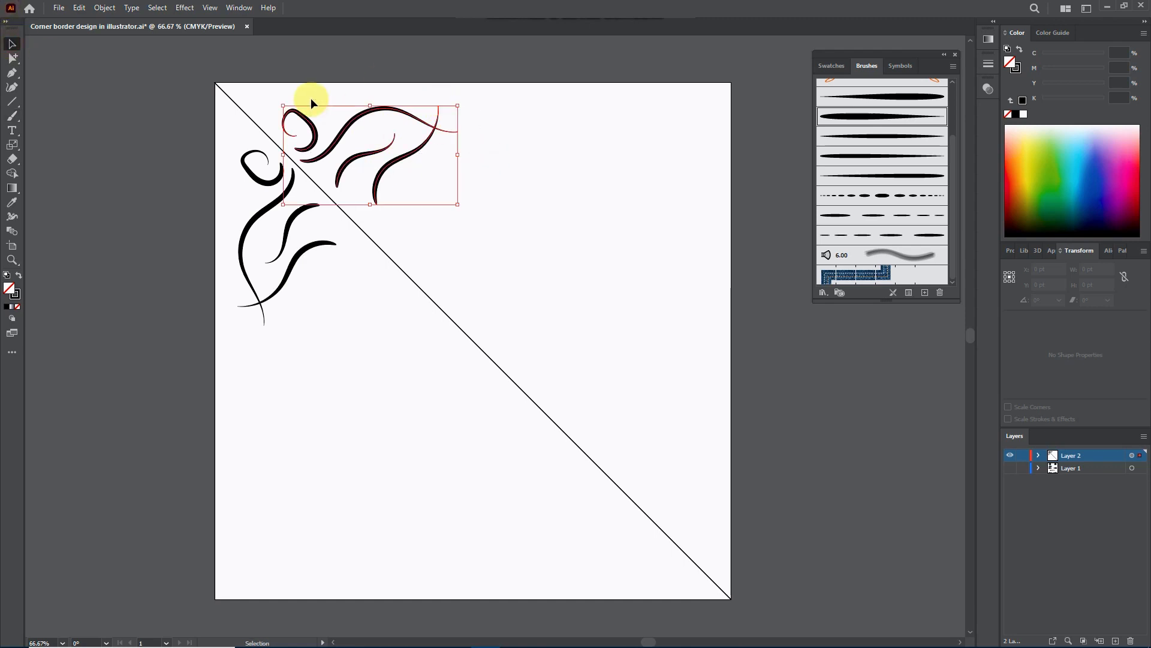
pyautogui.press('Delete')
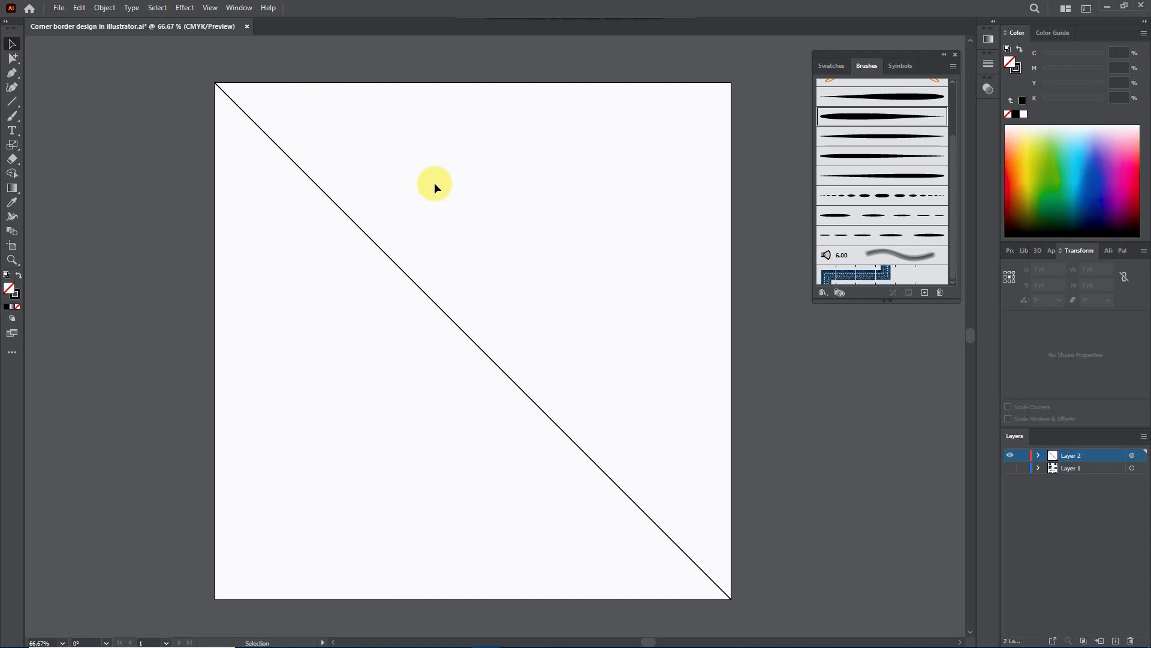
# Set the diagonal line's stroke weight to 0.25 pt and deselect it
pyautogui.scroll(1, 434, 182)
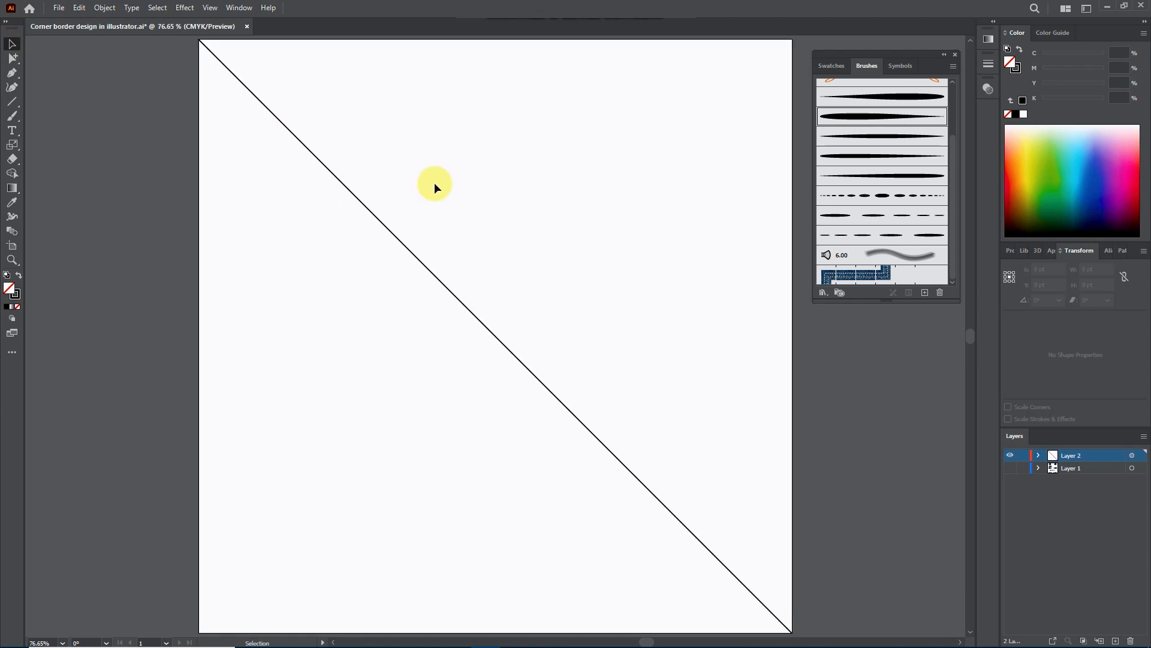
pyautogui.scroll(-1, 387, 167)
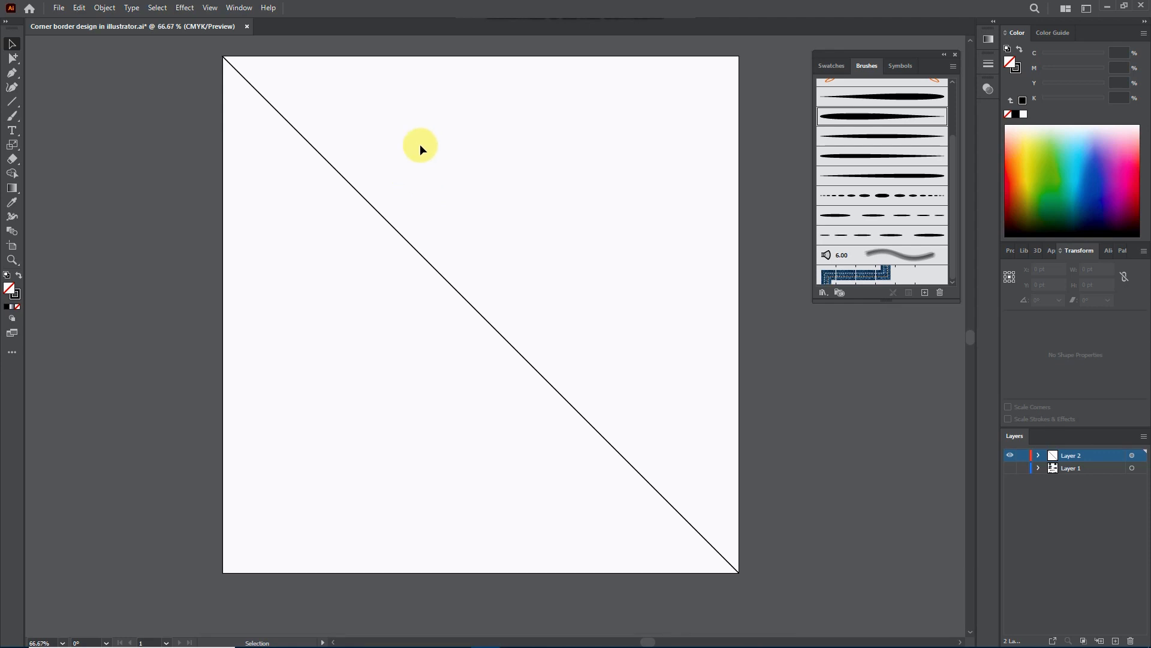
pyautogui.scroll(1, 420, 144)
pyautogui.click(468, 318)
pyautogui.click(982, 69)
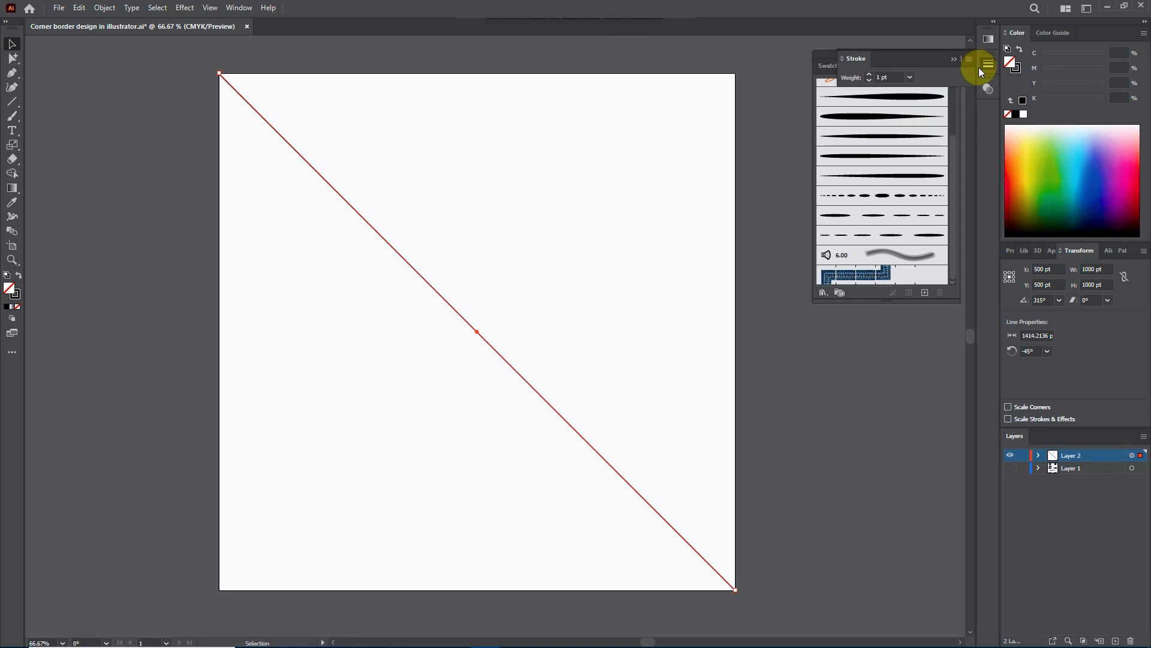
pyautogui.click(910, 78)
pyautogui.click(915, 85)
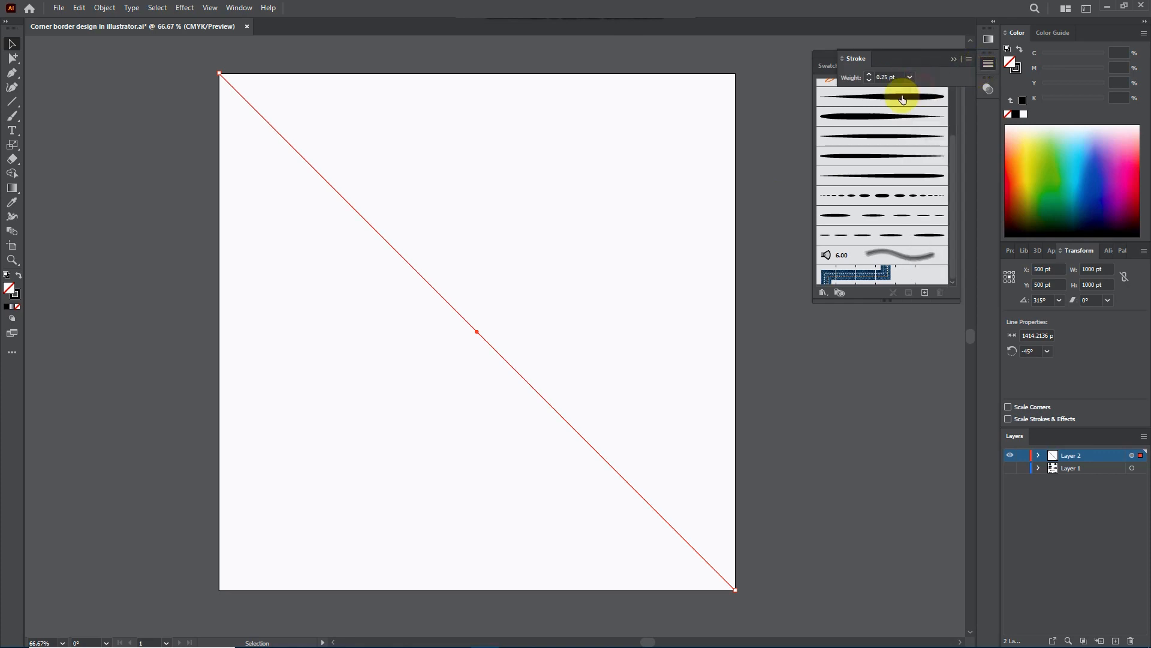
pyautogui.click(553, 215)
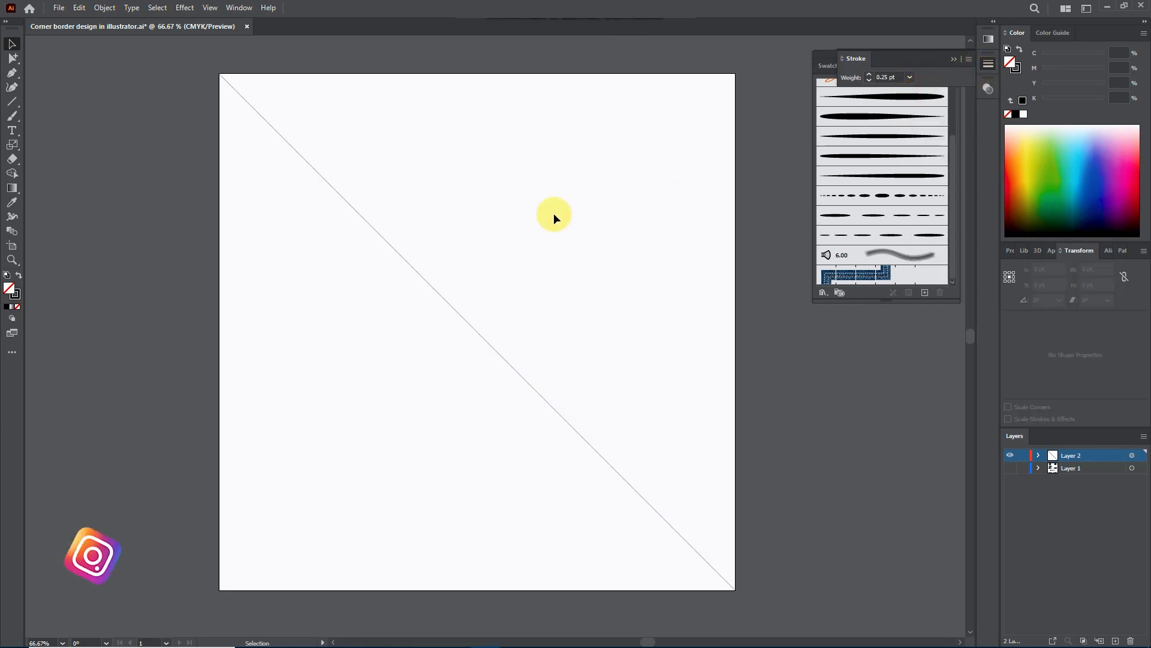
# Lock the diagonal line and check that it can no longer be selected
pyautogui.click(417, 267)
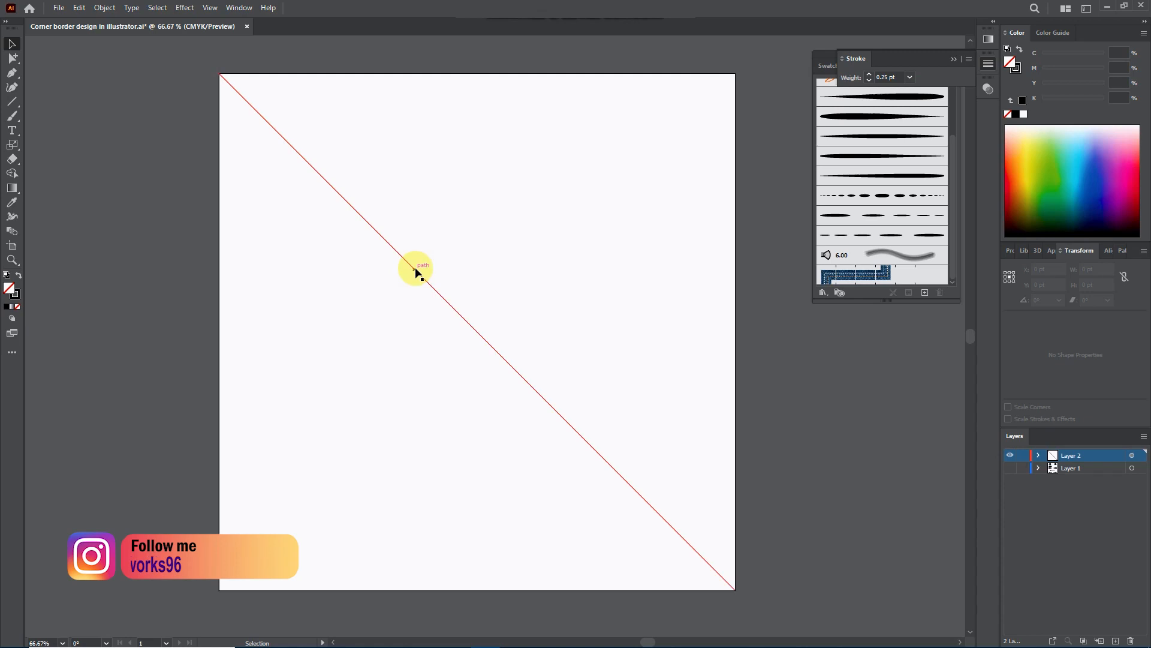
pyautogui.click(96, 12)
pyautogui.moveTo(149, 105)
pyautogui.click(289, 104)
pyautogui.moveTo(464, 250); pyautogui.dragTo(391, 313)
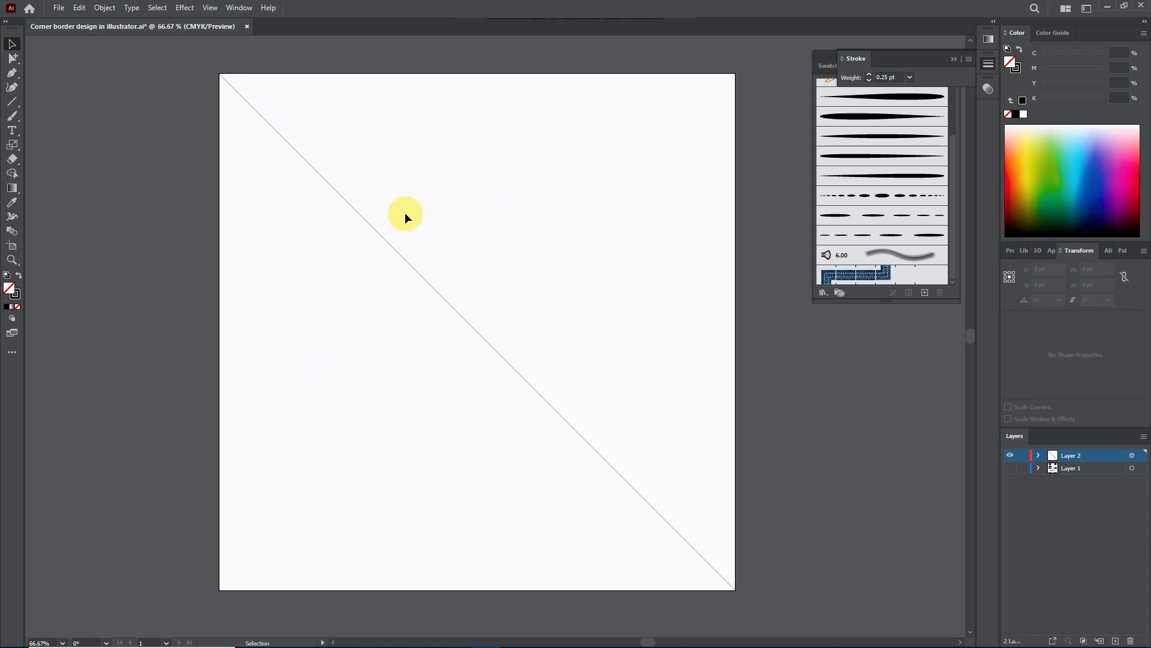
# Accept the current Paintbrush options and paint corner curves with the second teardrop brush and a long wave along the top edge with the fourth tapered brush
pyautogui.doubleClick(12, 116)
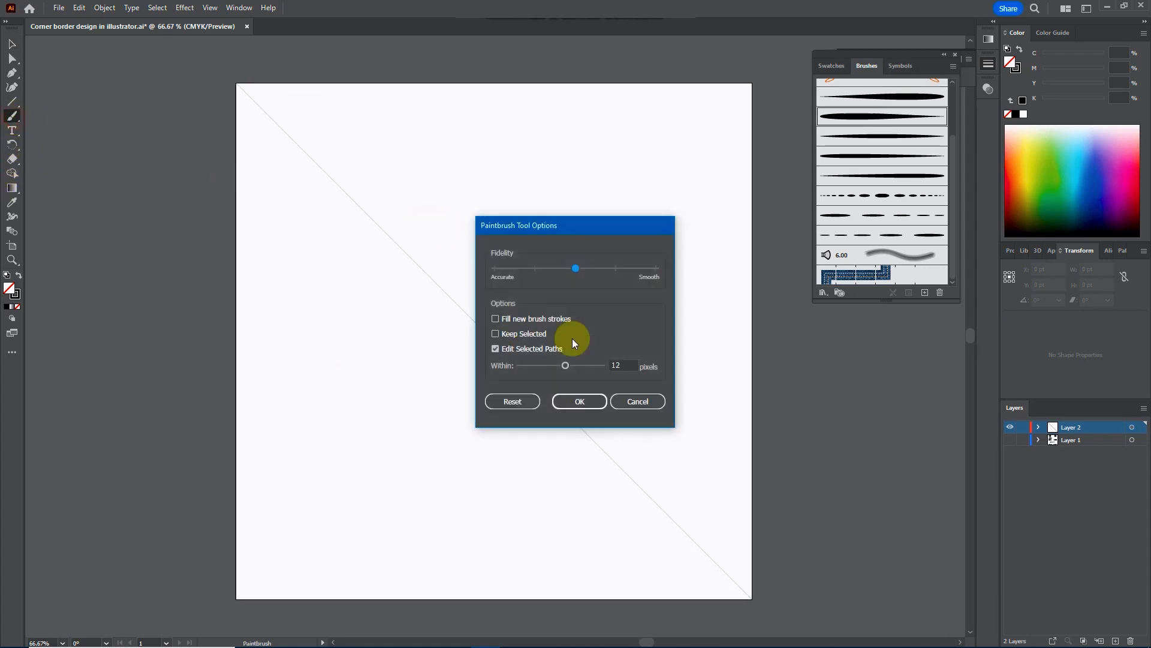
pyautogui.click(585, 401)
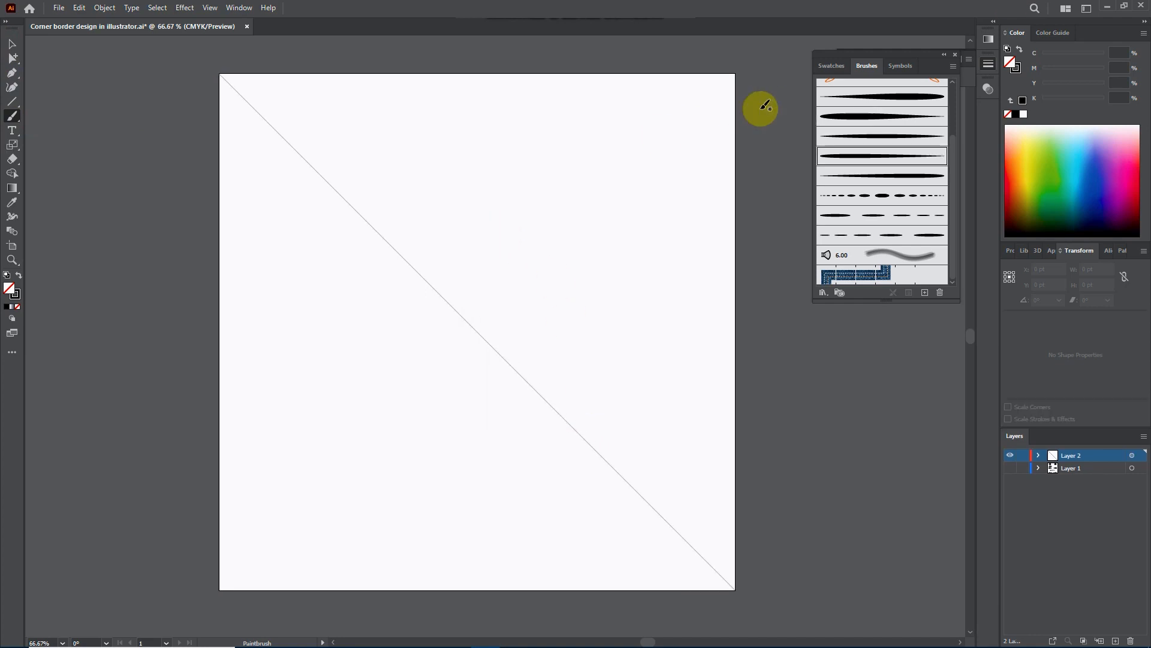
pyautogui.click(889, 120)
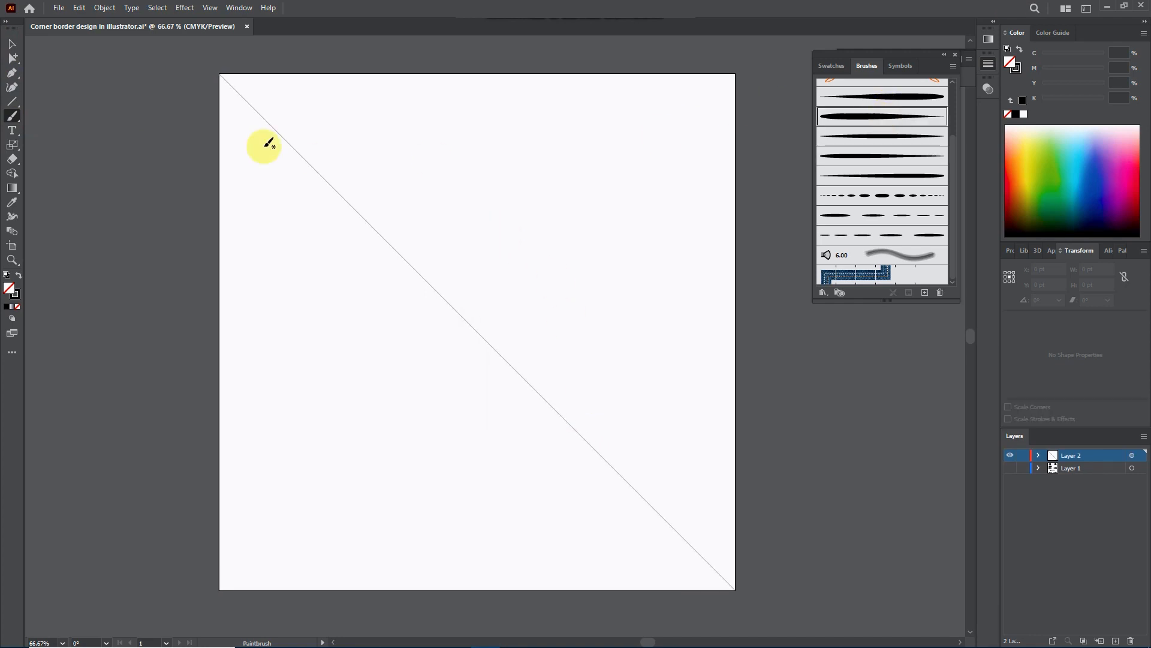
pyautogui.moveTo(256, 187)
pyautogui.mouseDown()
pyautogui.moveTo(271, 78)
pyautogui.moveTo(230, 102)
pyautogui.moveTo(245, 119)
pyautogui.mouseUp()
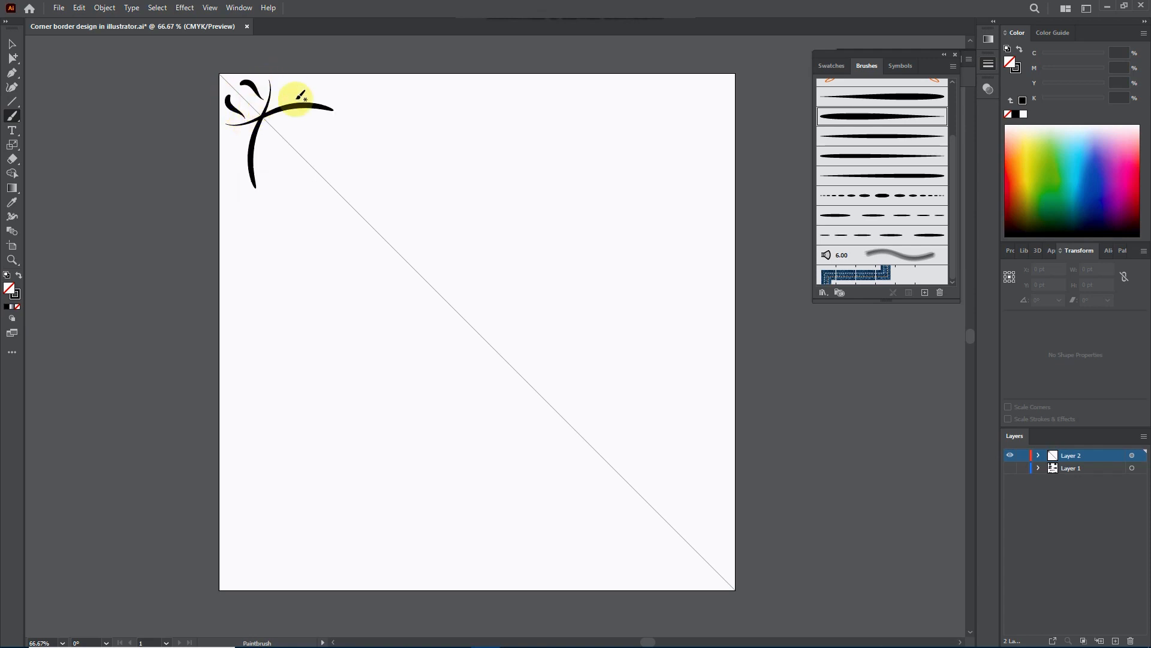
pyautogui.click(869, 155)
pyautogui.moveTo(286, 97)
pyautogui.mouseDown()
pyautogui.moveTo(320, 85)
pyautogui.moveTo(420, 88)
pyautogui.mouseUp()
# Add small leaf-shaped strokes along the top wave and the corner curve with the first teardrop brush
pyautogui.click(845, 116)
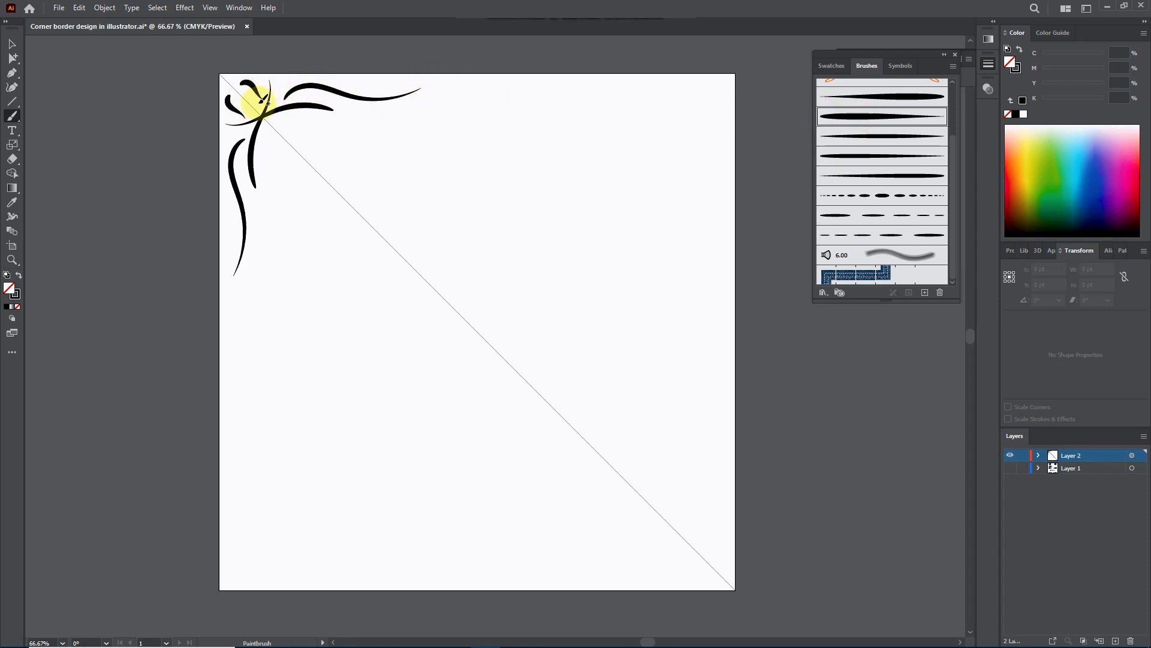
pyautogui.press('Left')
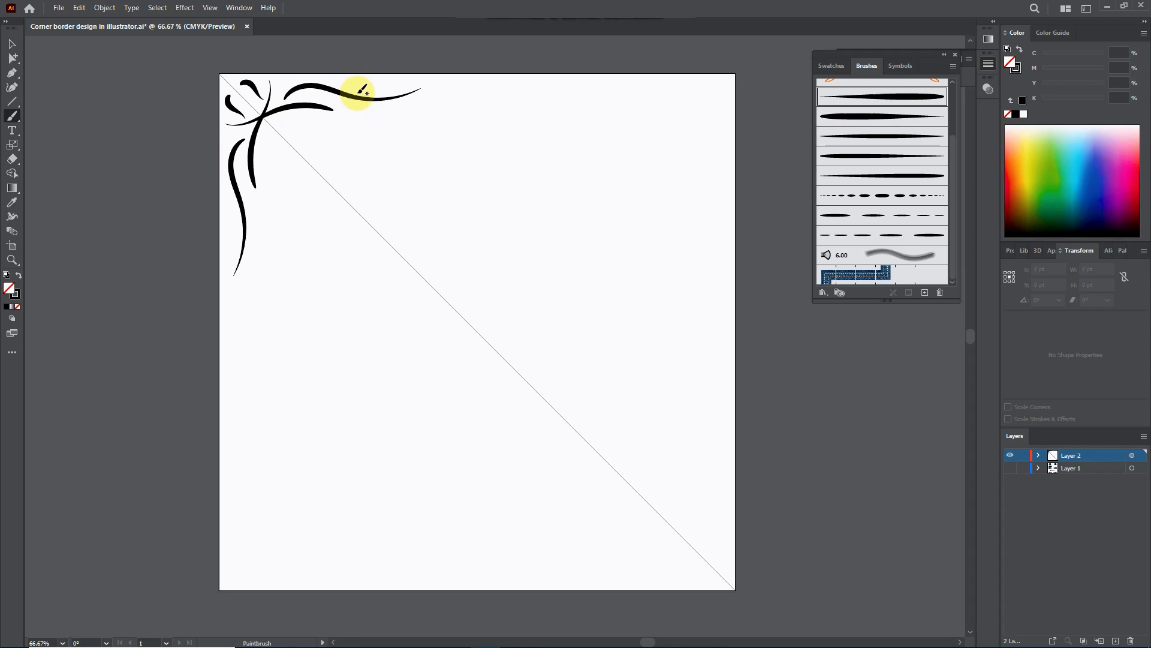
pyautogui.moveTo(363, 83); pyautogui.dragTo(364, 85)
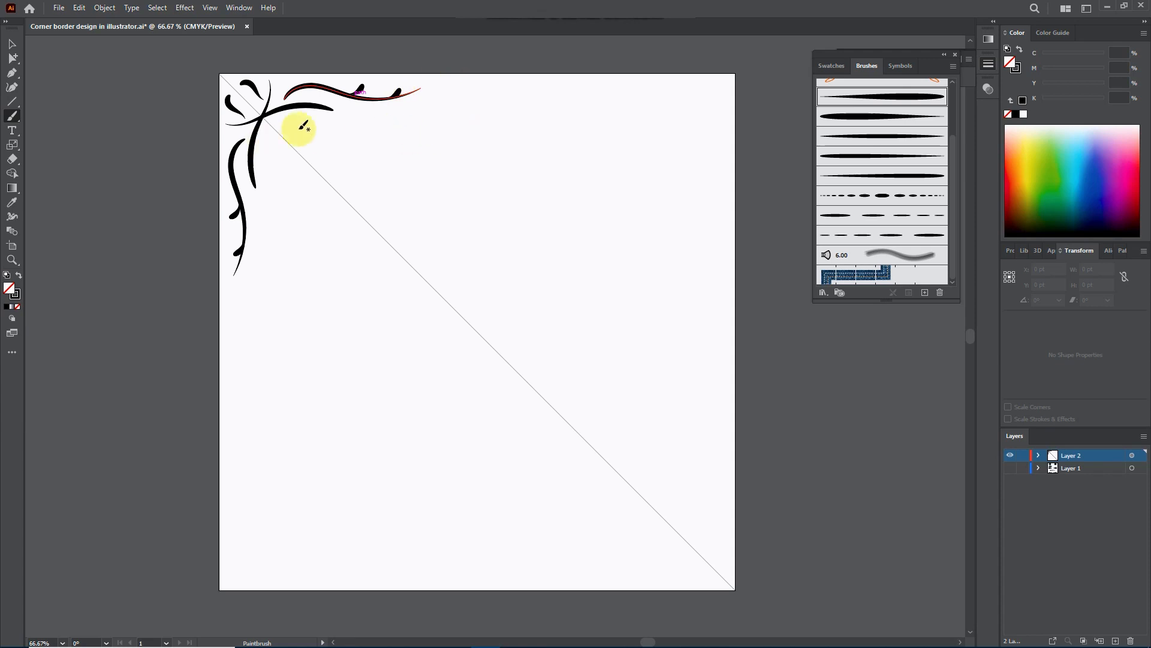
pyautogui.moveTo(287, 108); pyautogui.dragTo(321, 121)
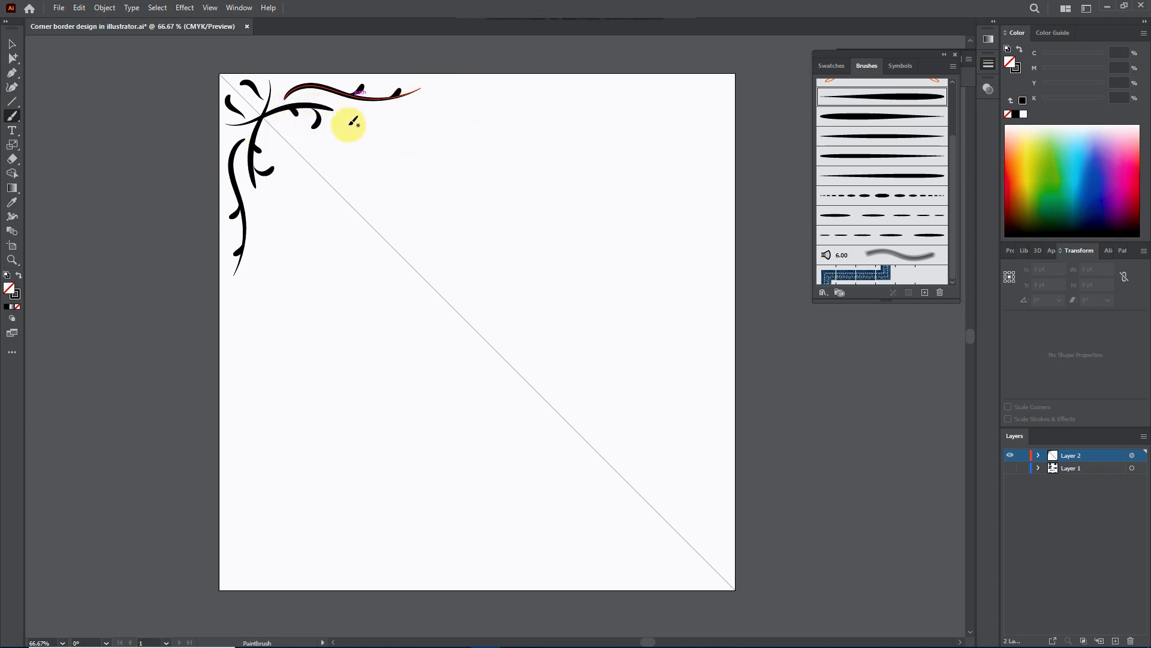
# Paint a sagging curve below the leaf strokes and a long S-curve rising to the artboard's top edge with Art Brush 5
pyautogui.click(894, 154)
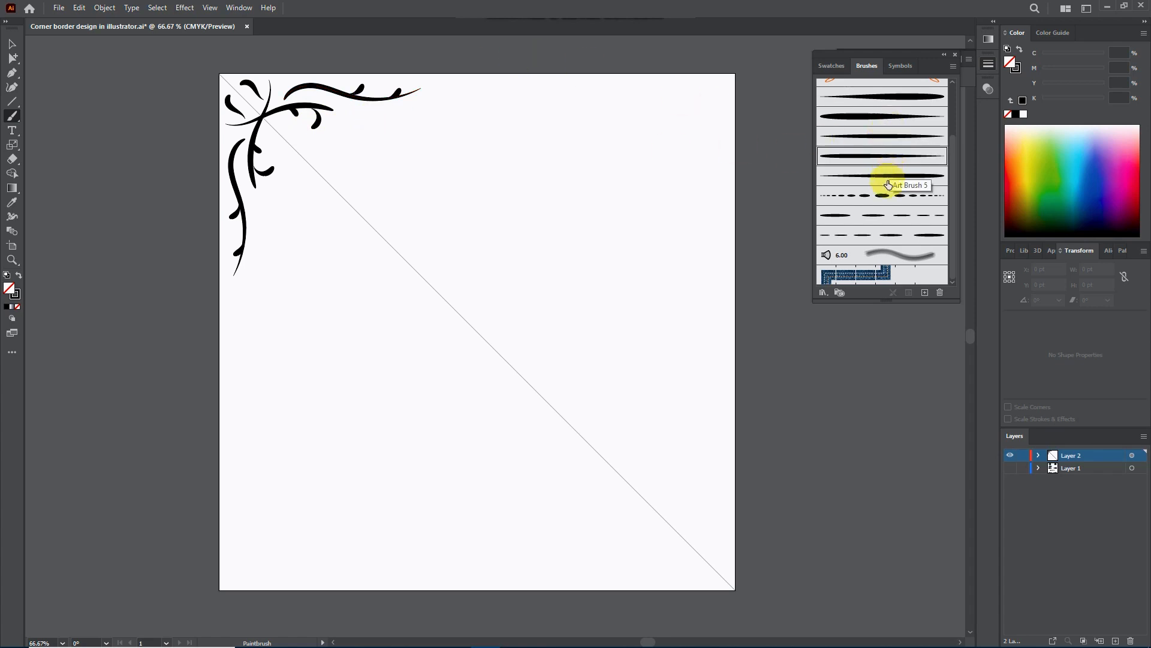
pyautogui.click(887, 185)
pyautogui.moveTo(274, 116)
pyautogui.mouseDown()
pyautogui.moveTo(293, 128)
pyautogui.moveTo(348, 124)
pyautogui.moveTo(374, 108)
pyautogui.moveTo(348, 103)
pyautogui.moveTo(476, 92)
pyautogui.moveTo(484, 77)
pyautogui.mouseUp()
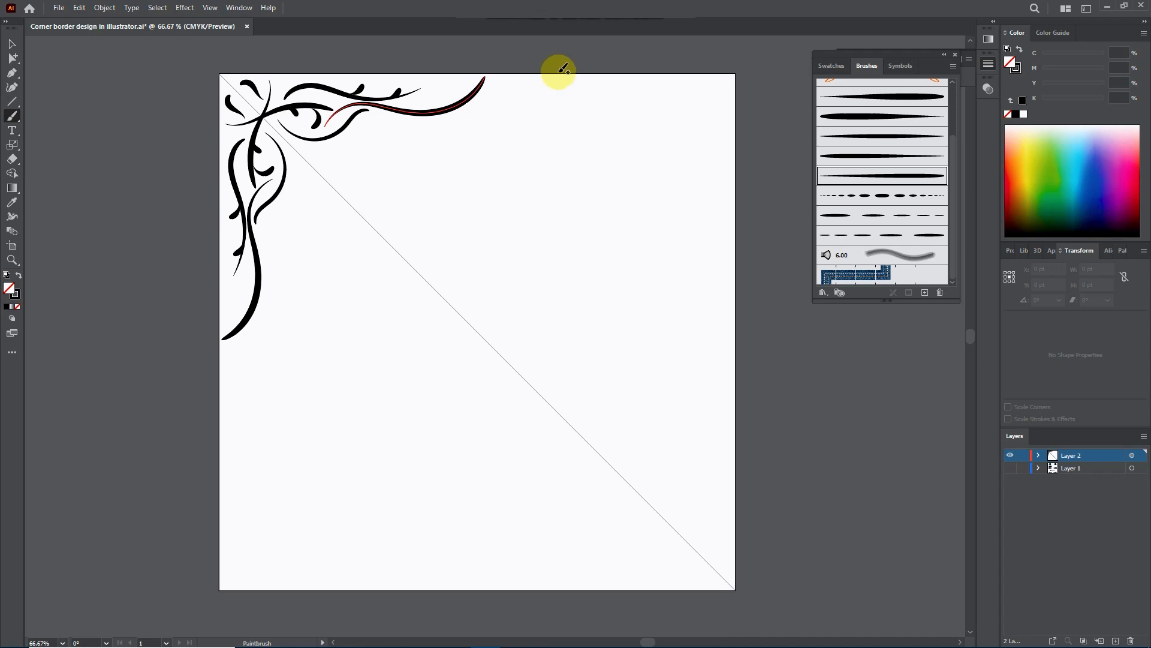
# Add curled strokes near the S-curve's outer end with the first teardrop brush and accent strokes in the corner with the second
pyautogui.click(886, 98)
pyautogui.moveTo(435, 112)
pyautogui.mouseDown()
pyautogui.moveTo(437, 90)
pyautogui.moveTo(433, 102)
pyautogui.moveTo(470, 77)
pyautogui.moveTo(464, 89)
pyautogui.mouseUp()
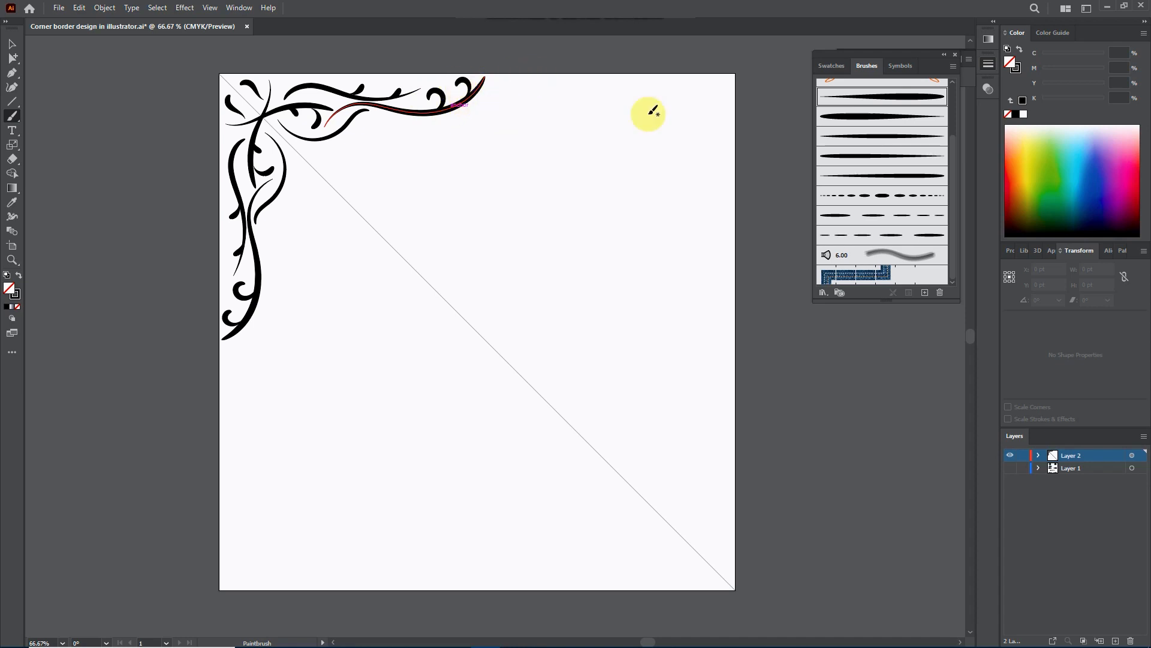
pyautogui.click(865, 153)
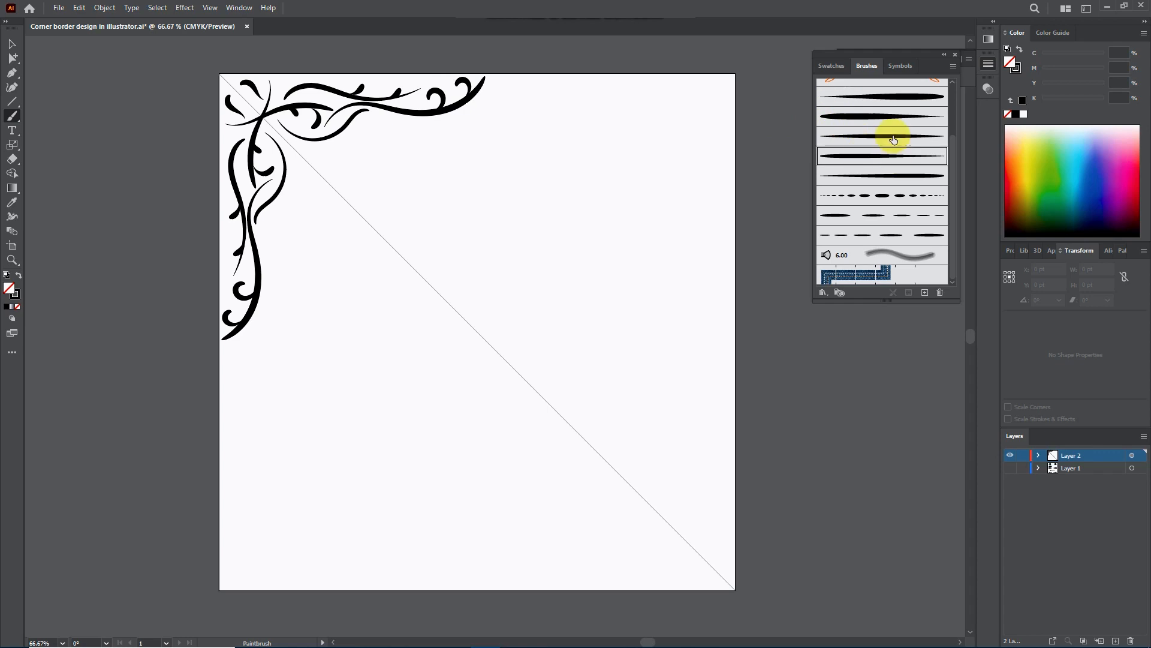
pyautogui.click(892, 117)
pyautogui.moveTo(244, 94); pyautogui.dragTo(346, 86)
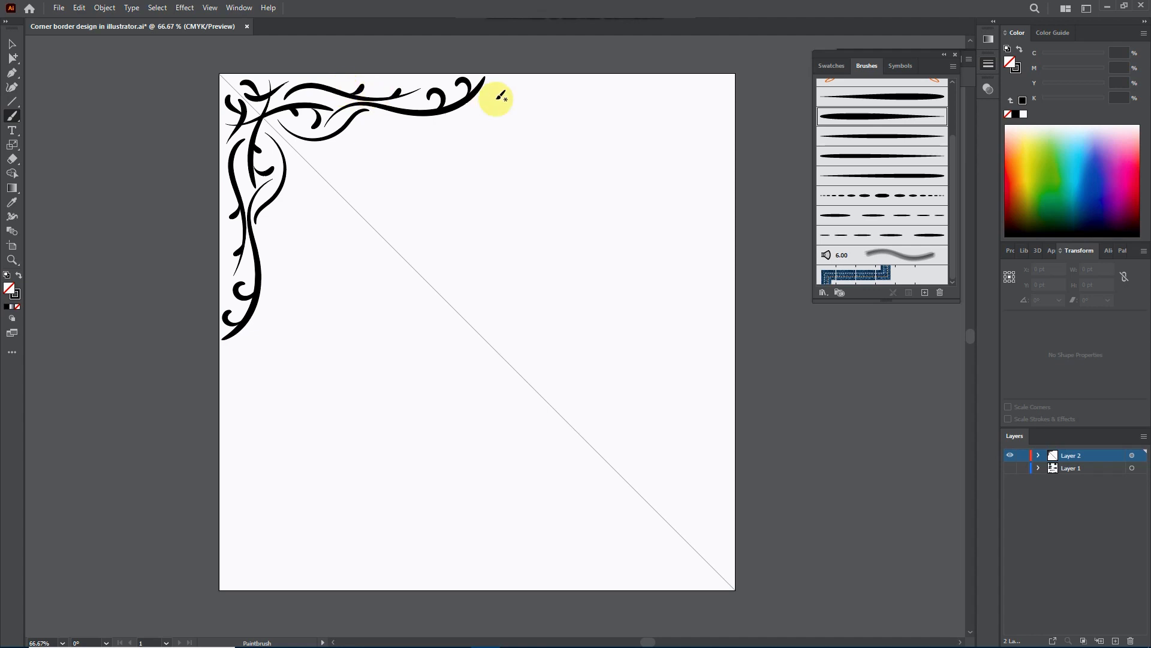
# Move the larger leaf stroke under the corner curve slightly up to meet the curve and deselect it
pyautogui.click(12, 45)
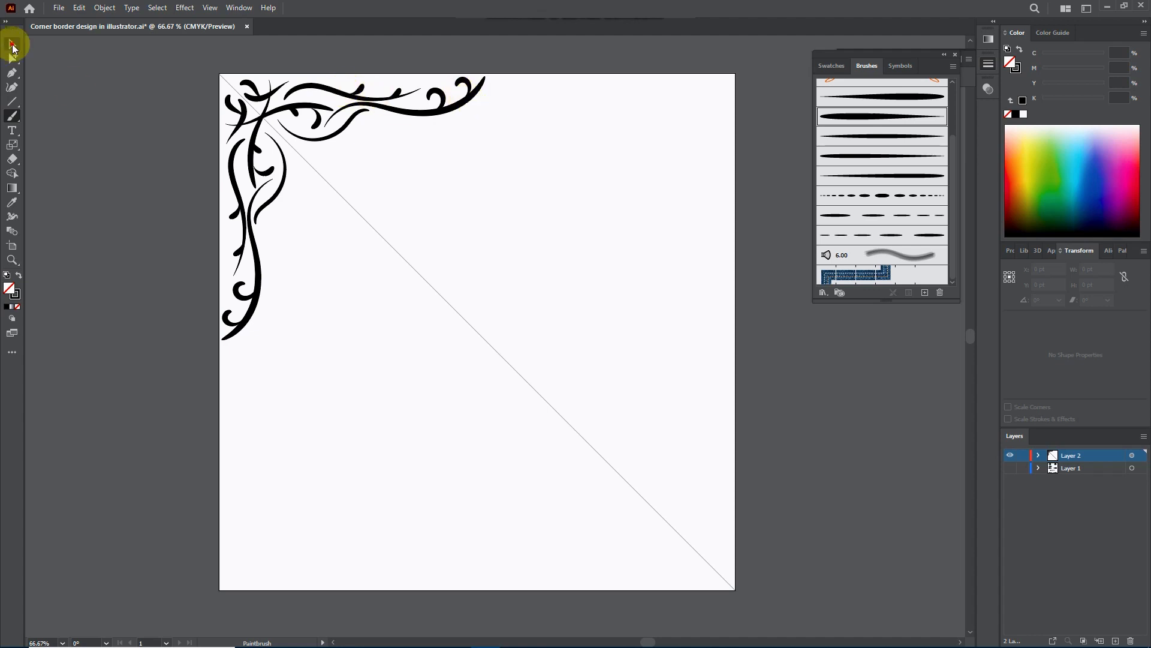
pyautogui.click(317, 120)
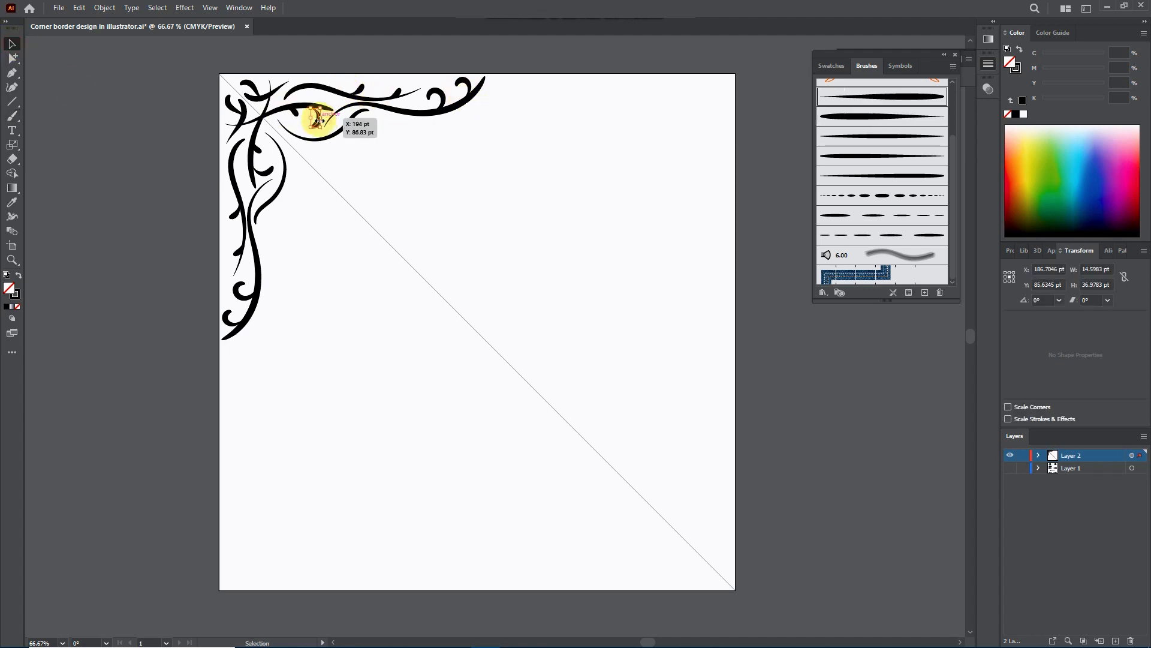
pyautogui.moveTo(318, 121); pyautogui.dragTo(316, 117)
pyautogui.click(423, 155)
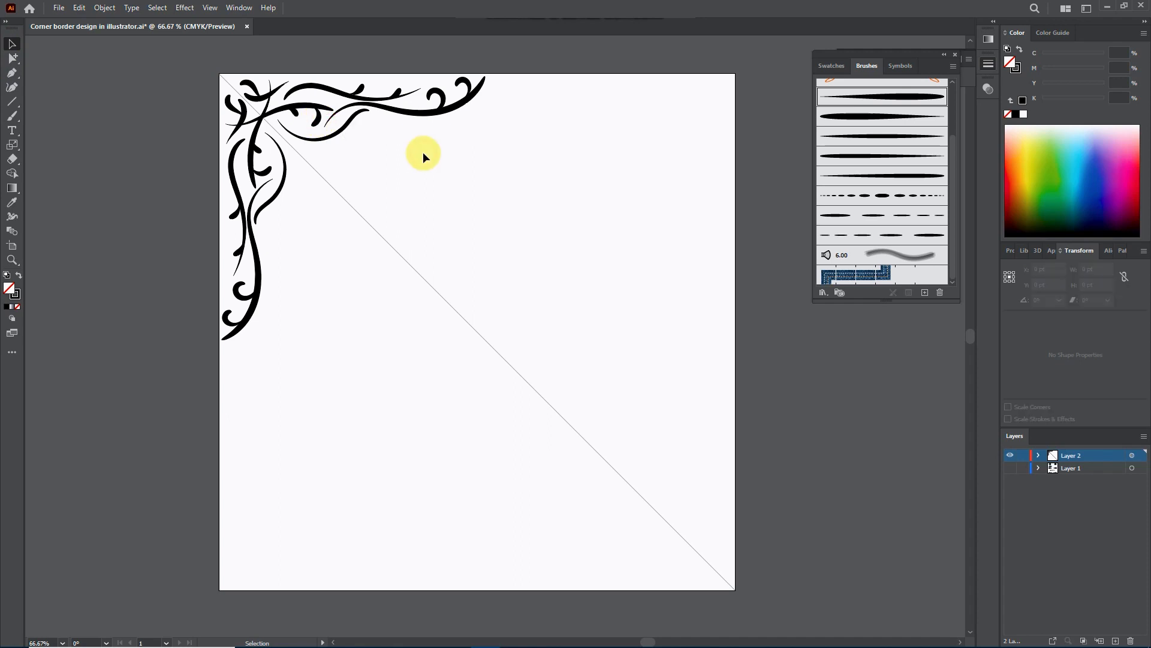
# Move the long S-curve and its two curled strokes slightly down from the artboard's top edge and deselect them
pyautogui.click(340, 132)
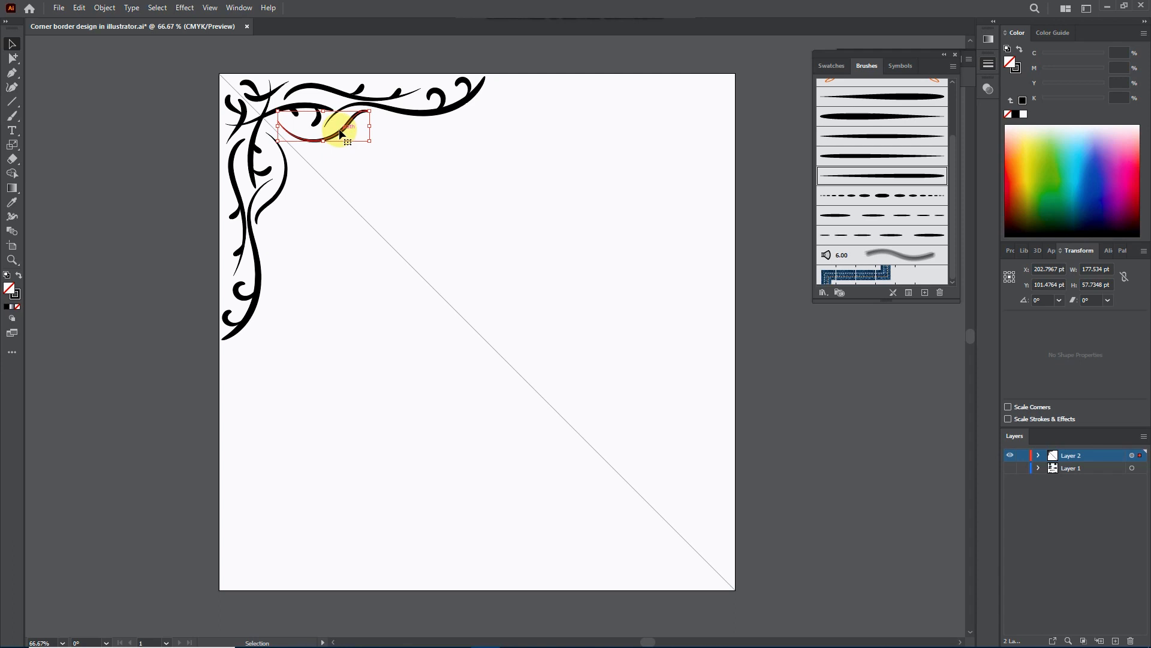
pyautogui.click(404, 113)
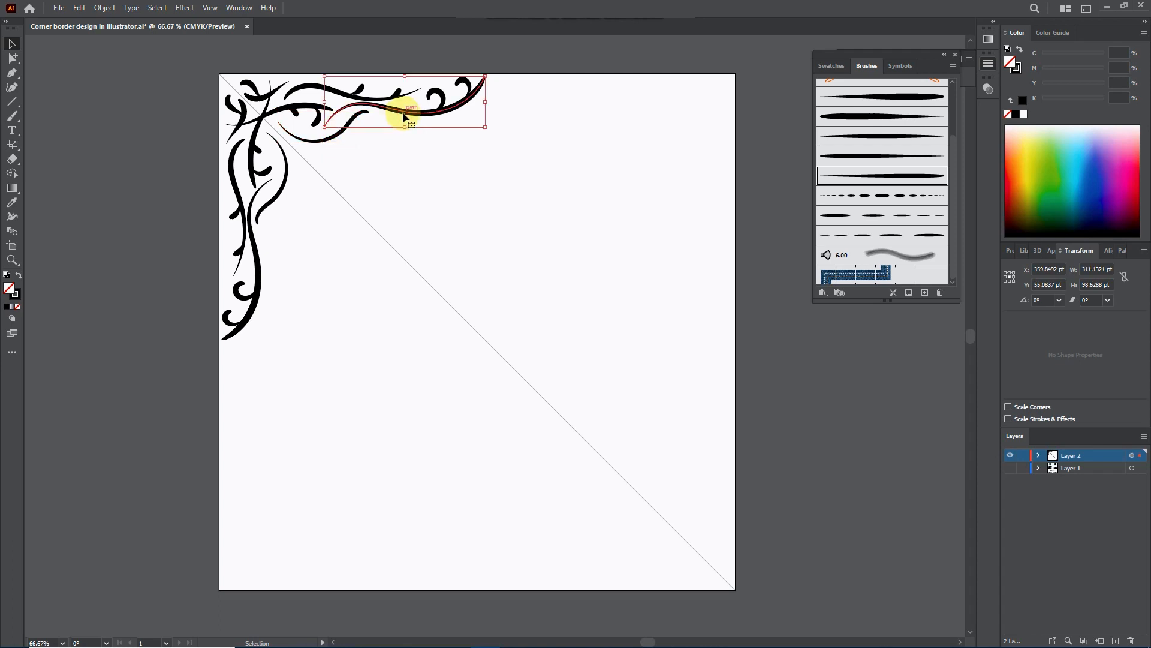
pyautogui.keyDown('shift'); pyautogui.click(438, 96); pyautogui.keyUp('shift')
pyautogui.keyDown('shift'); pyautogui.click(464, 87); pyautogui.keyUp('shift')
pyautogui.press('Down')
pyautogui.press('Down')
pyautogui.press('Down')
pyautogui.press('Down')
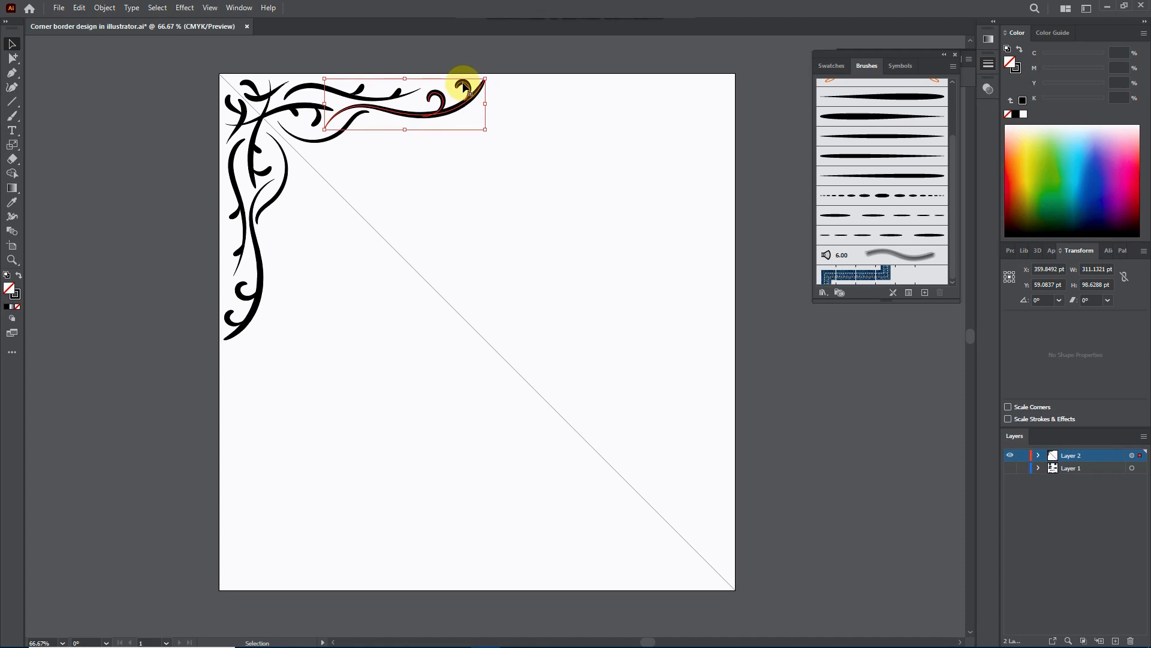
pyautogui.click(546, 155)
# Add short strokes below the S-curve's outer end and in the artboard corner with the first teardrop brush
pyautogui.click(877, 101)
pyautogui.click(13, 115)
pyautogui.moveTo(461, 107); pyautogui.dragTo(481, 115)
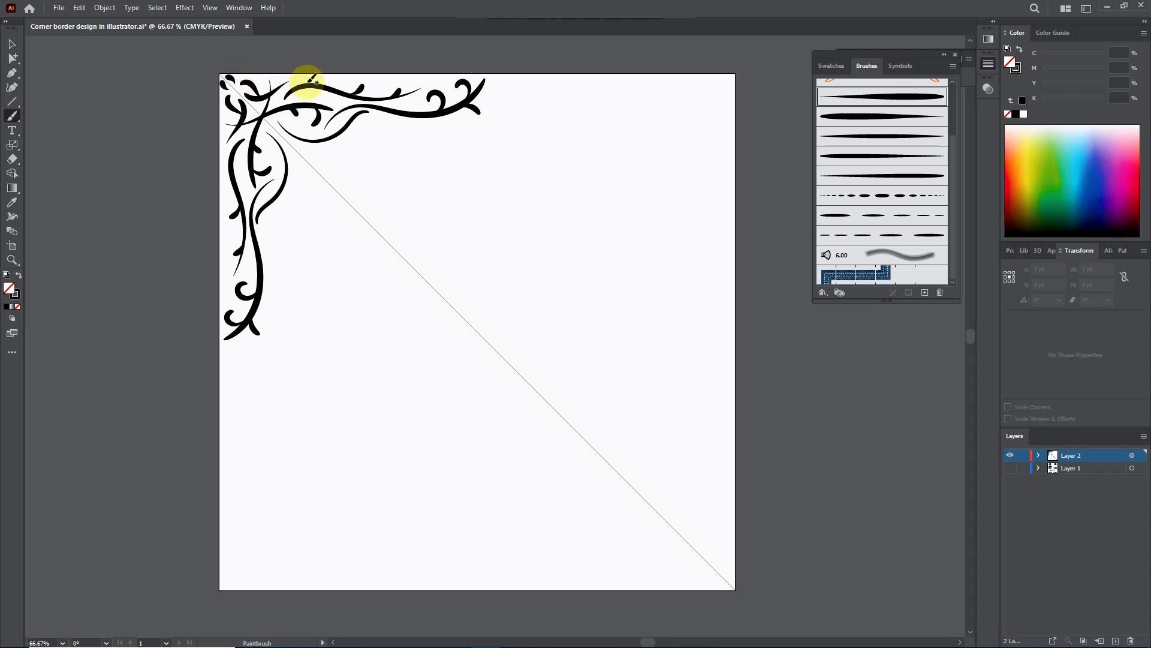
pyautogui.click(17, 45)
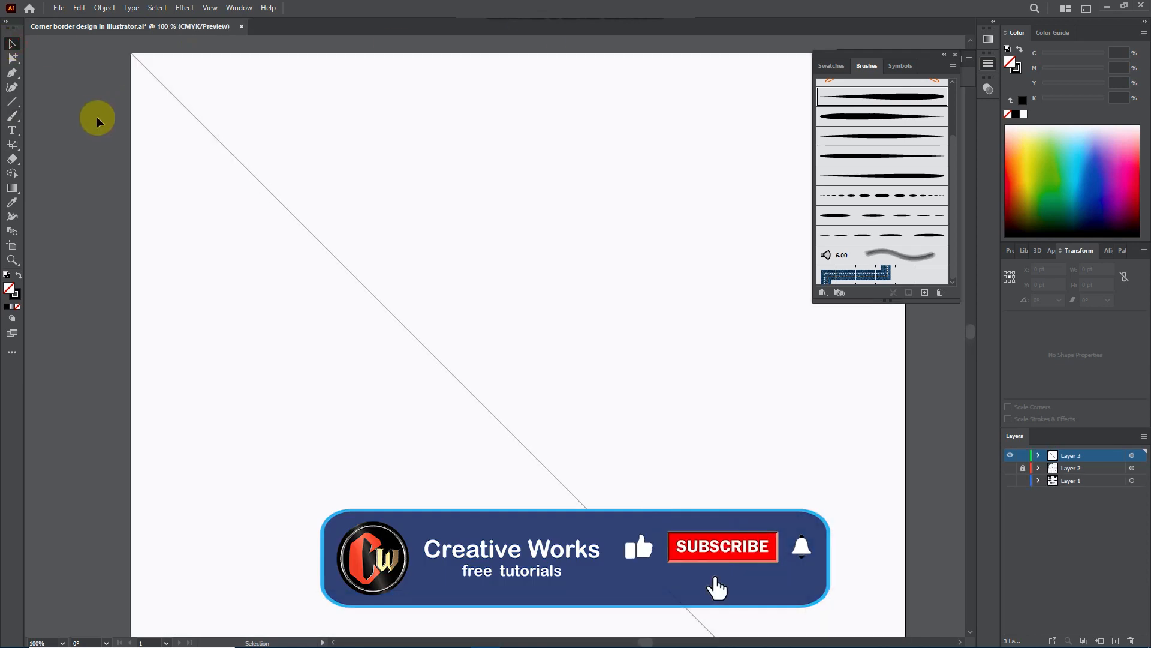
# Paint corner teardrops, a curl, an arch and wavy strokes along the top edge on Layer 3 with the first teardrop brush
pyautogui.click(12, 115)
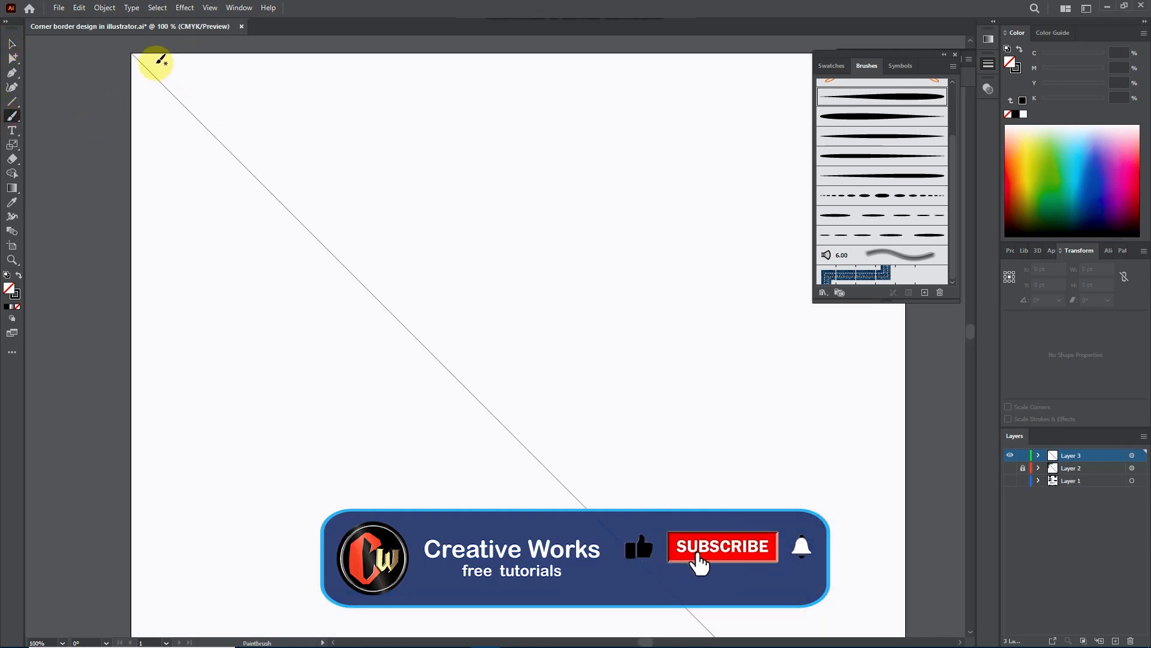
pyautogui.moveTo(146, 60); pyautogui.dragTo(162, 61)
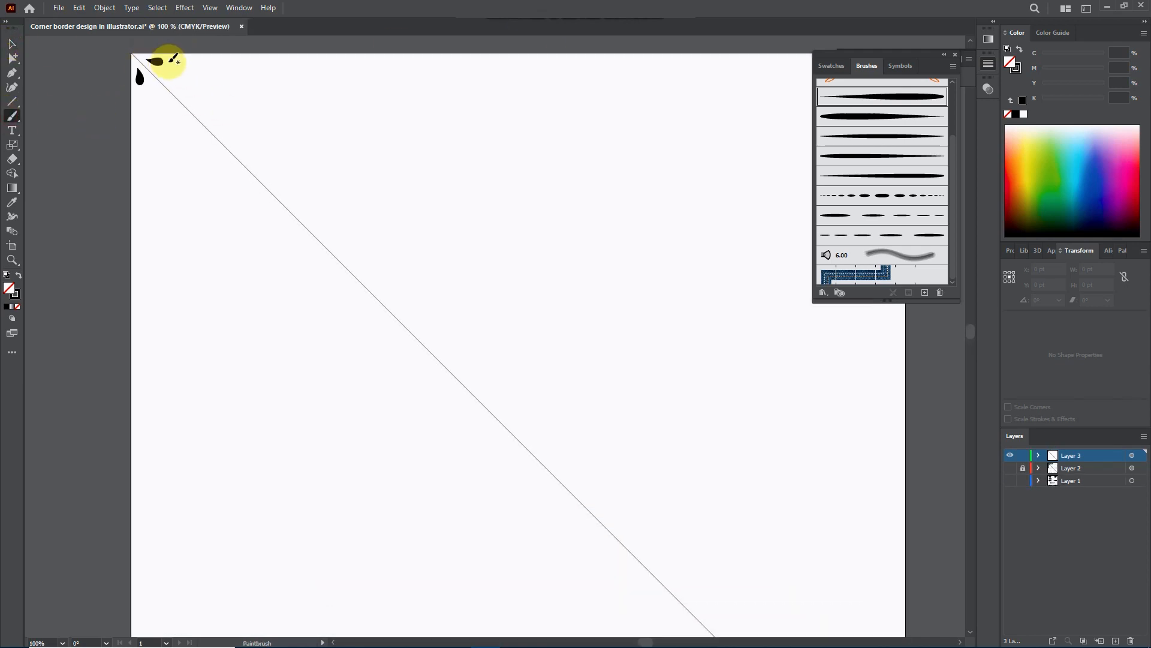
pyautogui.moveTo(175, 55)
pyautogui.mouseDown()
pyautogui.moveTo(175, 95)
pyautogui.moveTo(203, 65)
pyautogui.moveTo(242, 68)
pyautogui.moveTo(206, 76)
pyautogui.moveTo(221, 84)
pyautogui.moveTo(216, 103)
pyautogui.moveTo(201, 110)
pyautogui.moveTo(192, 94)
pyautogui.moveTo(209, 120)
pyautogui.moveTo(241, 110)
pyautogui.moveTo(264, 88)
pyautogui.moveTo(237, 90)
pyautogui.moveTo(282, 58)
pyautogui.moveTo(288, 71)
pyautogui.moveTo(354, 59)
pyautogui.mouseUp()
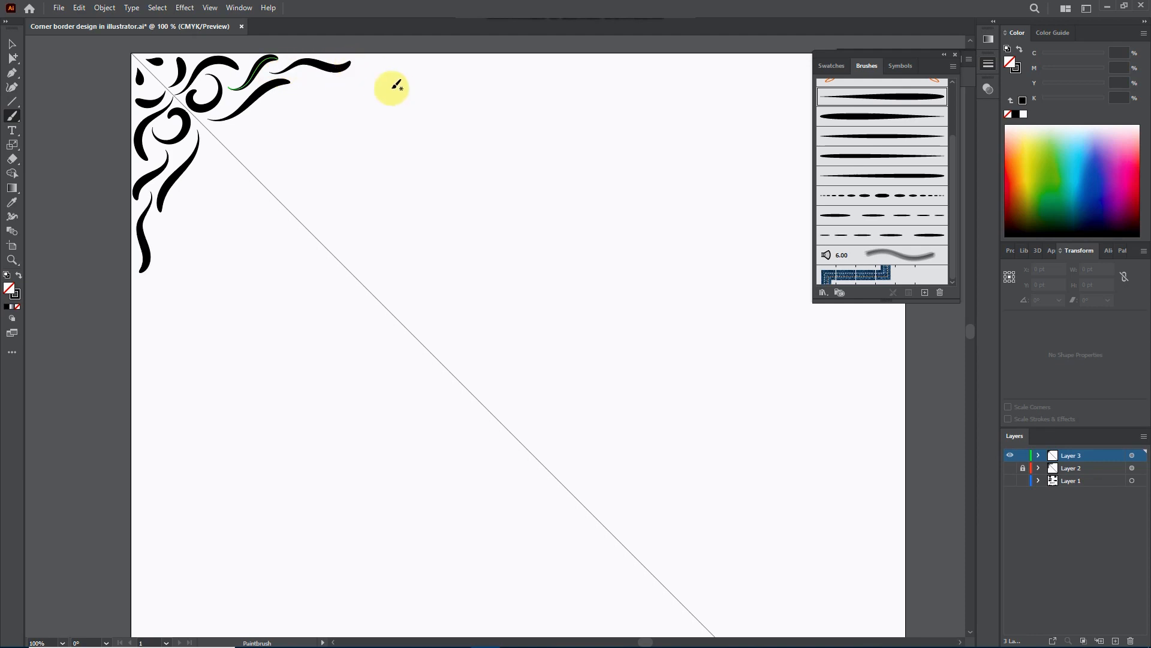
# Apply Art Brush 5 to the arched stroke near the corner and to the lower wavy stroke
pyautogui.click(12, 44)
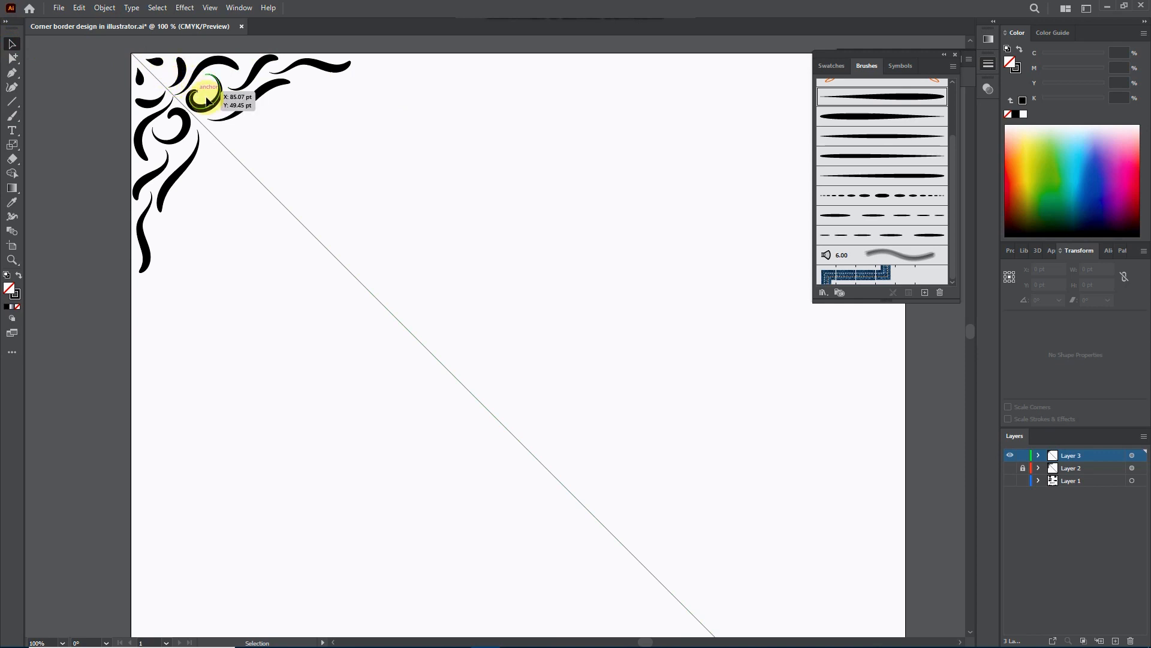
pyautogui.click(232, 68)
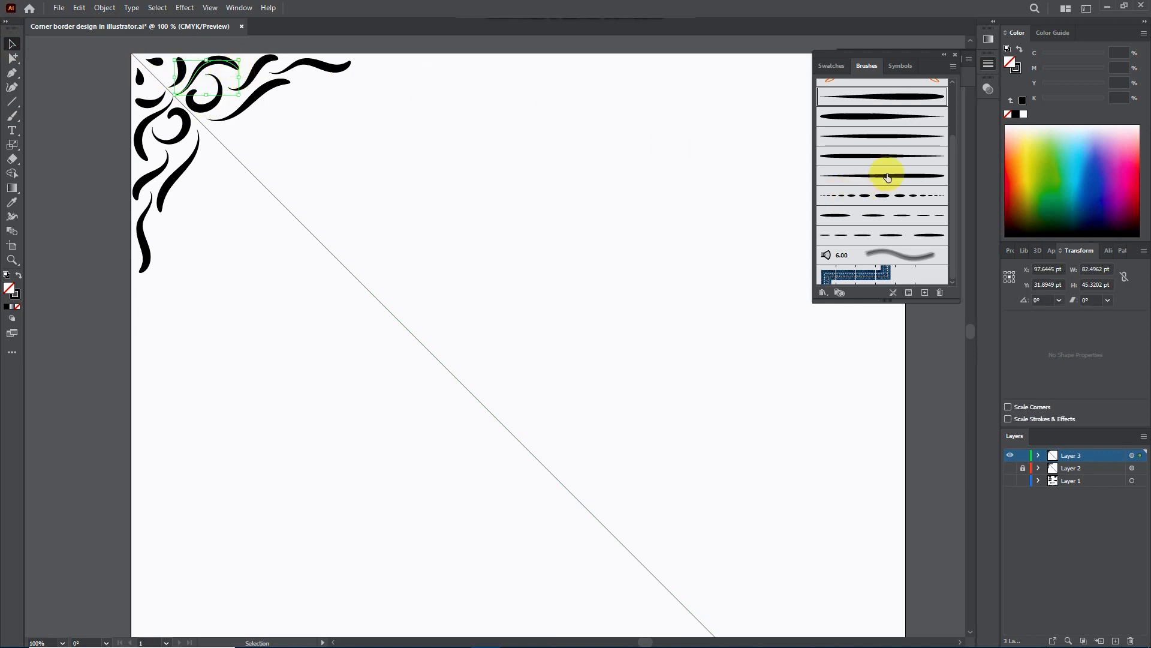
pyautogui.click(888, 175)
pyautogui.click(260, 97)
pyautogui.click(910, 175)
pyautogui.click(465, 149)
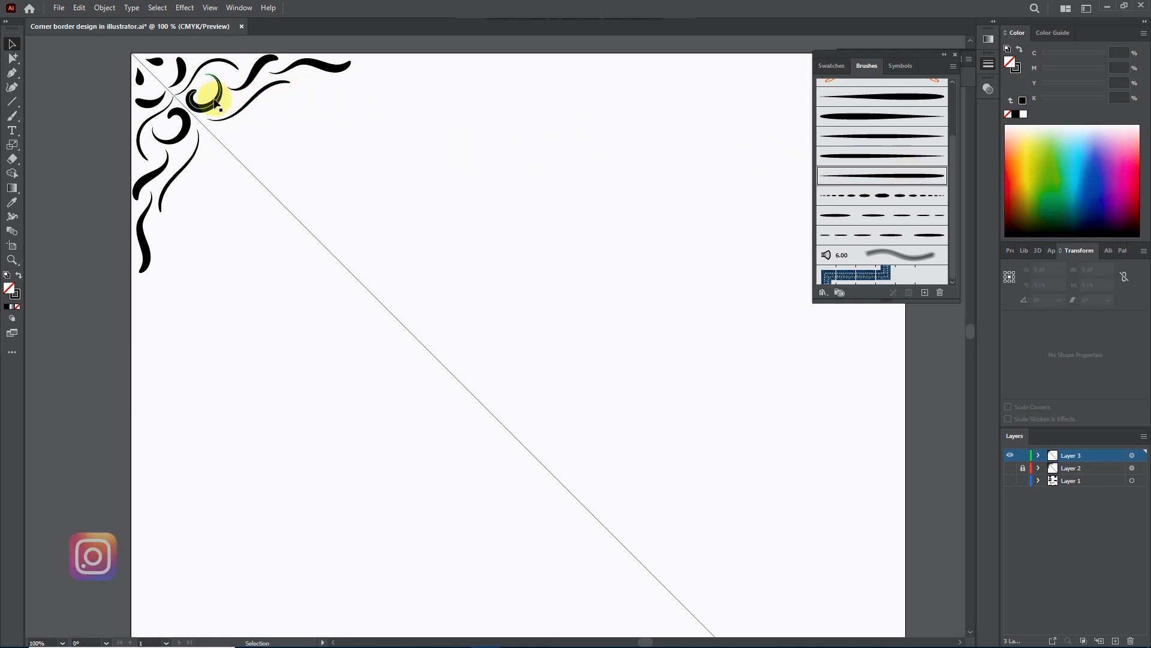
# Apply the third tapered brush to the outermost wavy stroke and set its stroke weight to 3 pt
pyautogui.click(328, 68)
pyautogui.click(881, 138)
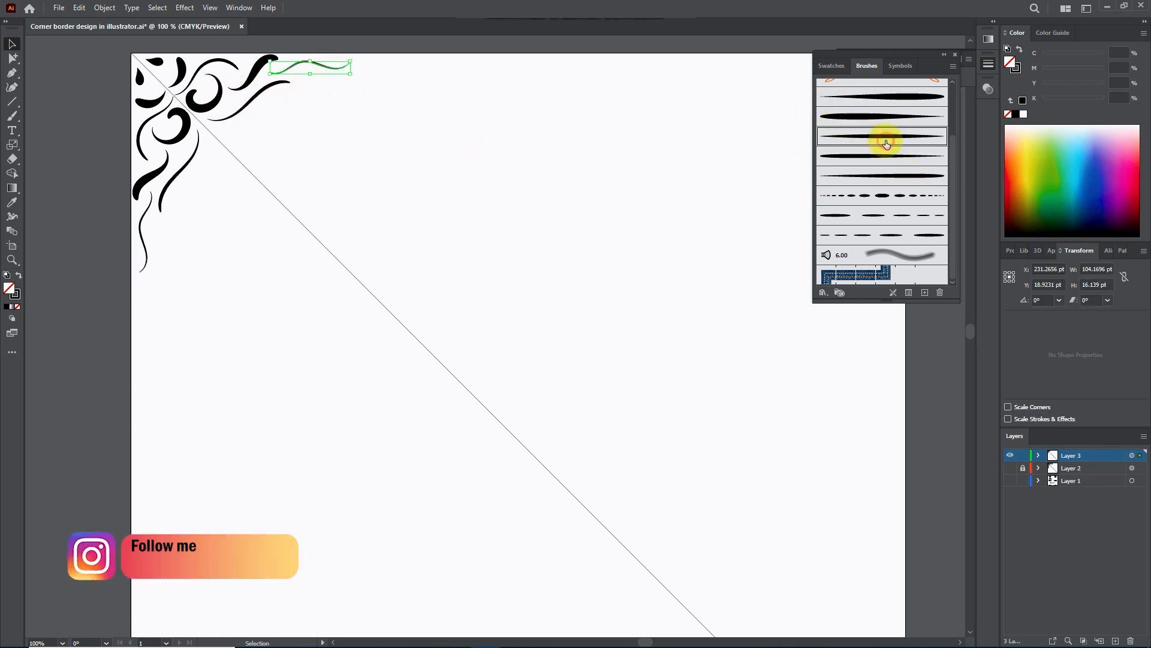
pyautogui.click(988, 65)
pyautogui.click(909, 76)
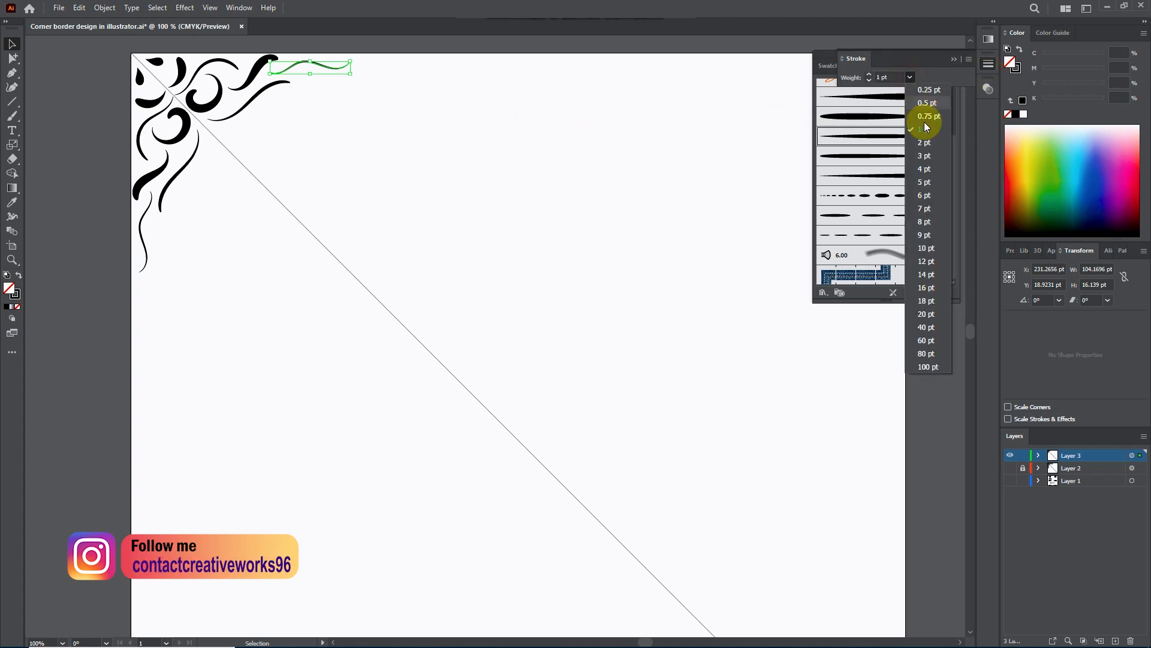
pyautogui.click(924, 160)
pyautogui.click(439, 114)
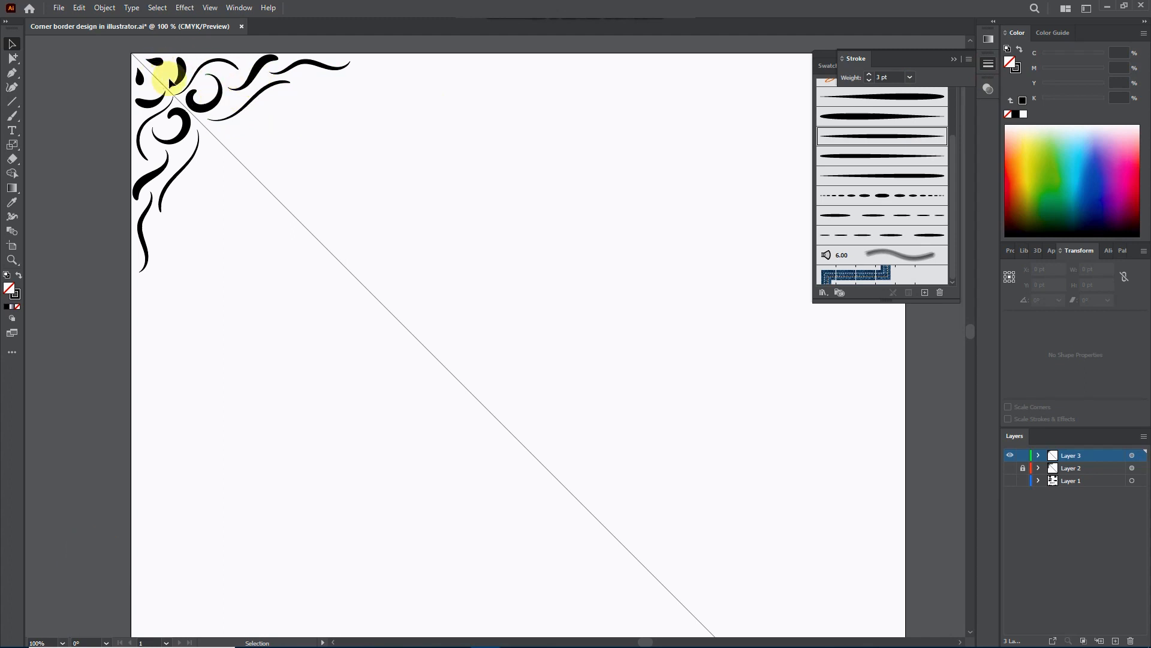
# Add a small corner accent and paint a straight horizontal stroke about 143 pt long below the outermost wave with Art Brush 5
pyautogui.click(12, 115)
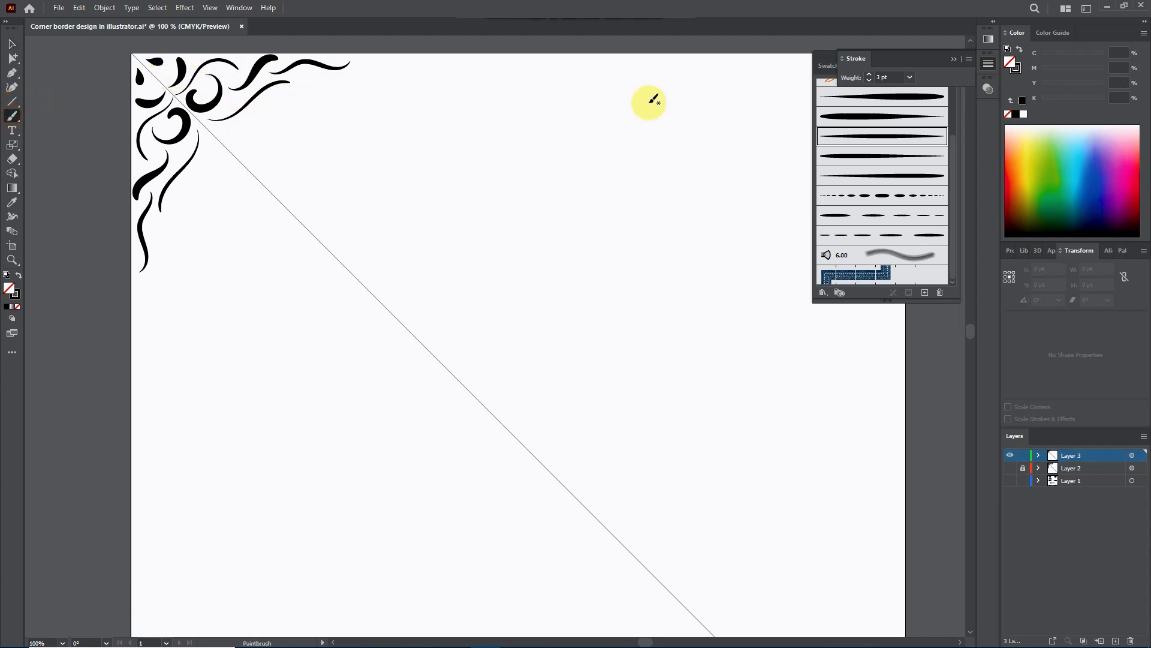
pyautogui.click(882, 175)
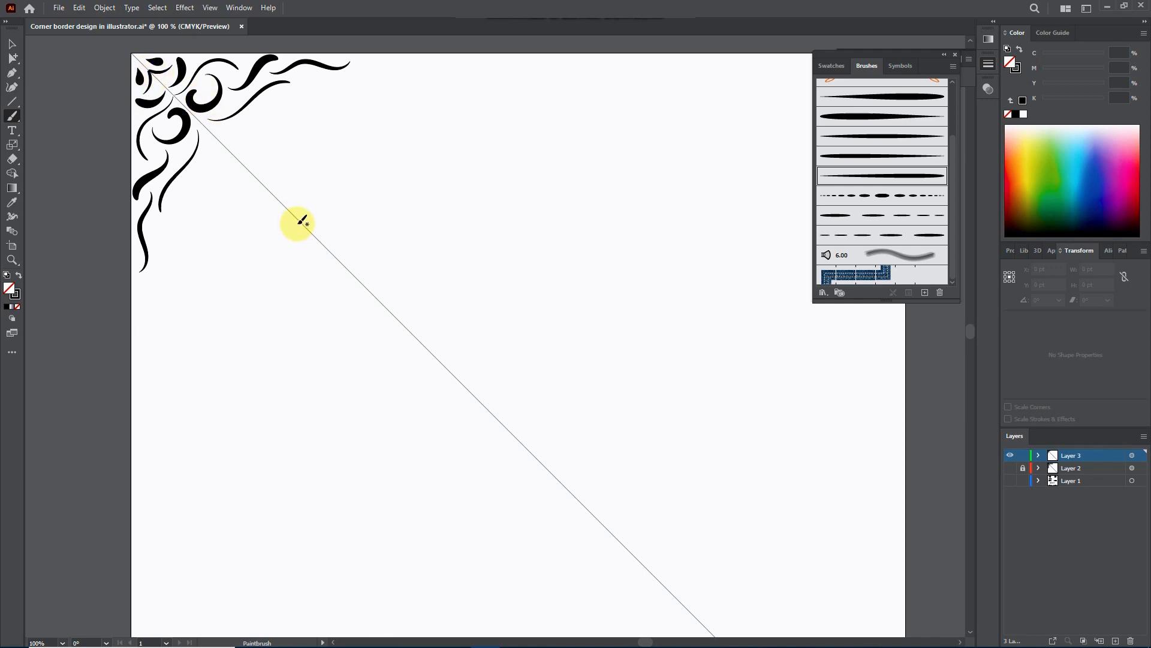
pyautogui.moveTo(299, 76); pyautogui.dragTo(410, 78)
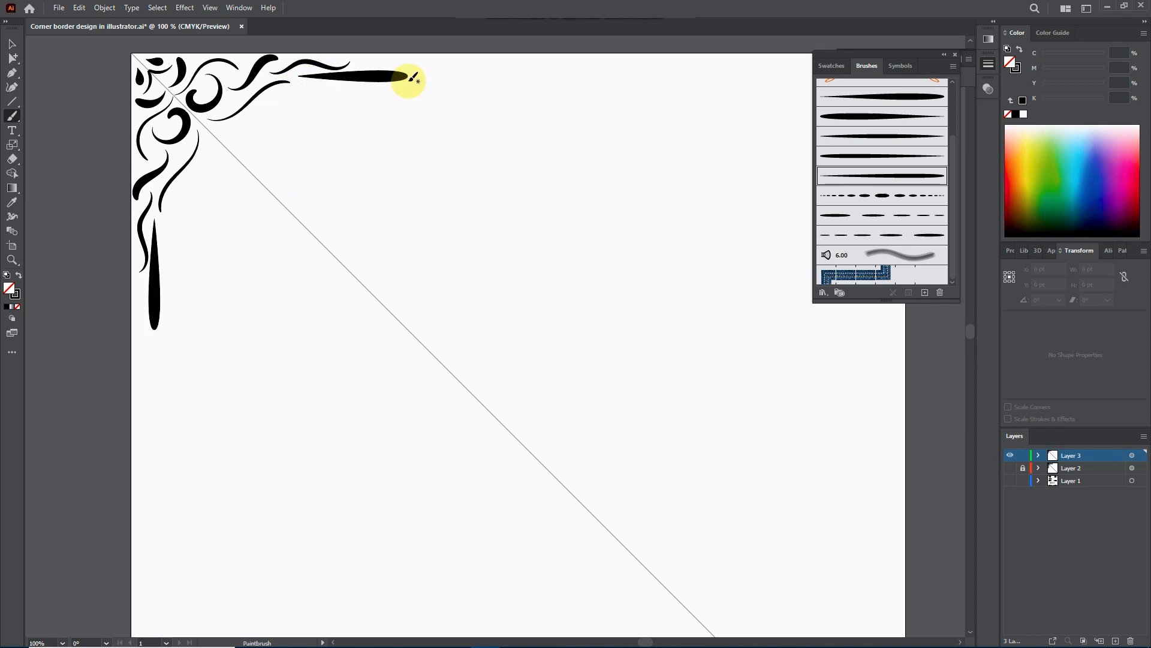
# Set the straight horizontal stroke's weight to 1 pt and deselect it
pyautogui.click(12, 43)
pyautogui.click(374, 76)
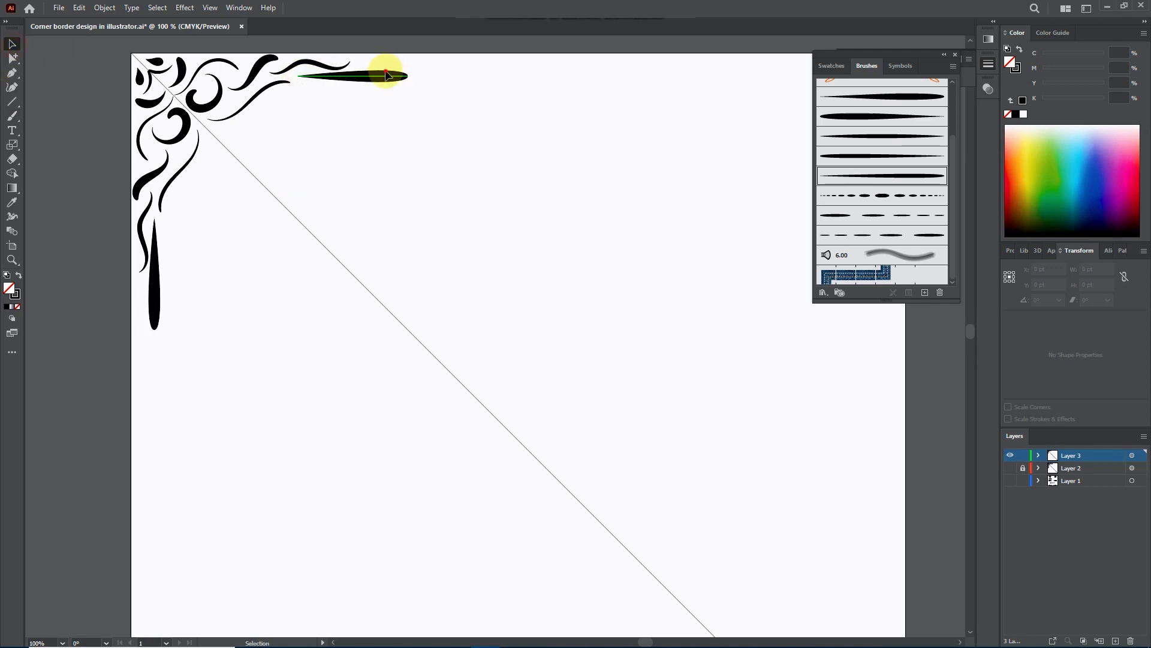
pyautogui.click(989, 64)
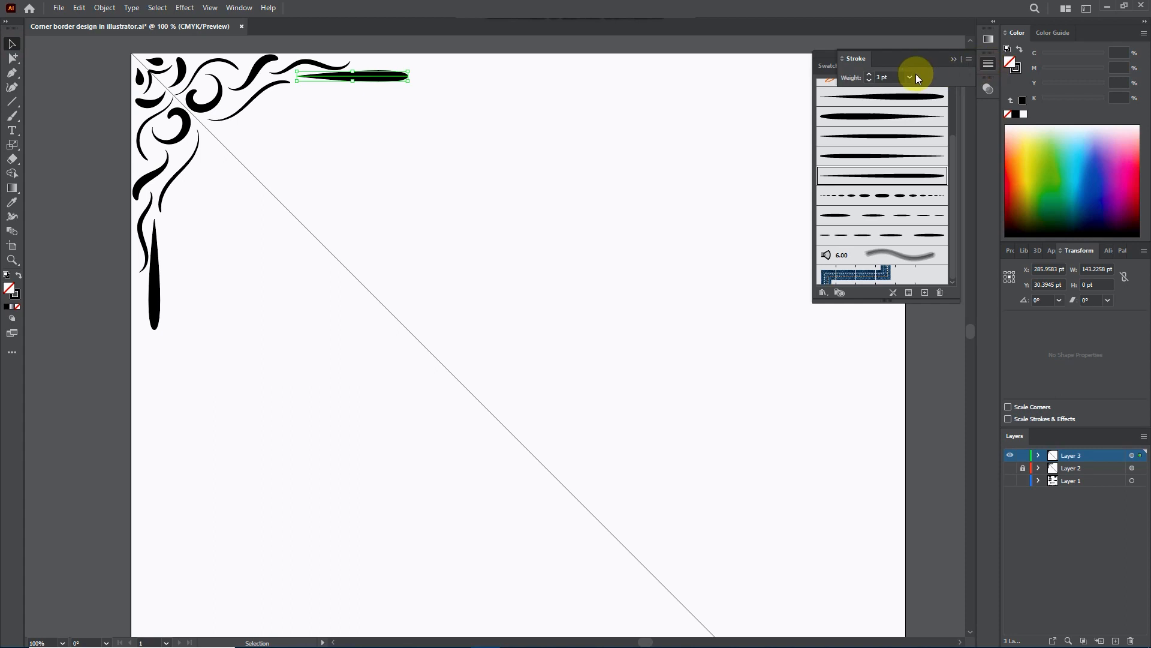
pyautogui.click(911, 78)
pyautogui.click(933, 131)
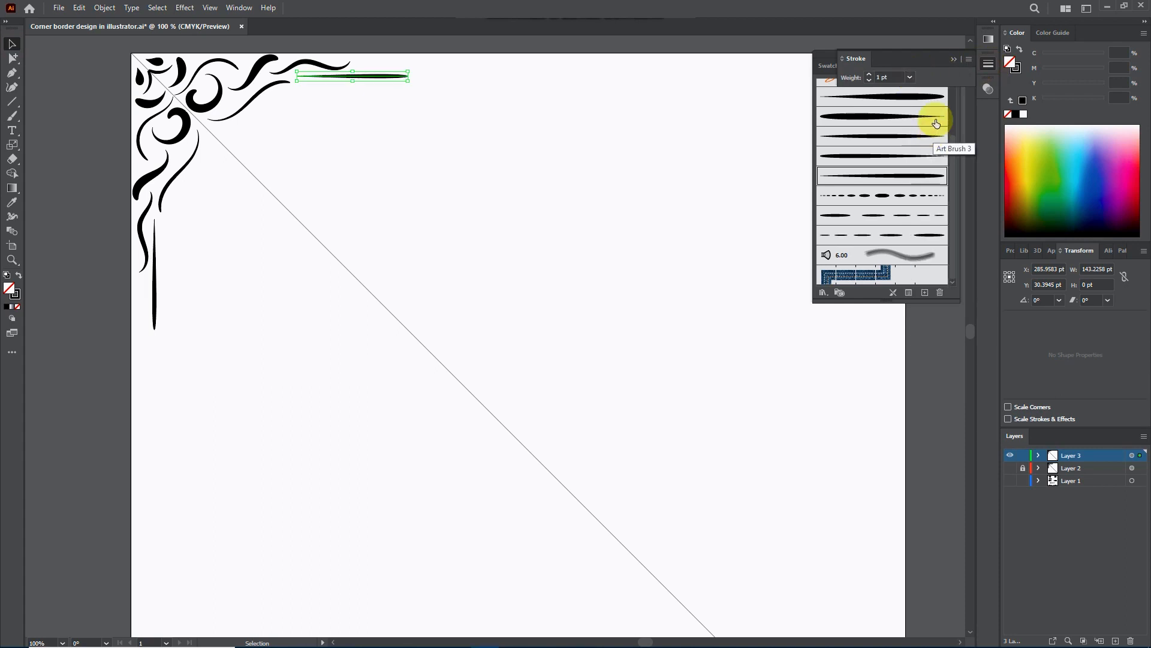
pyautogui.click(572, 81)
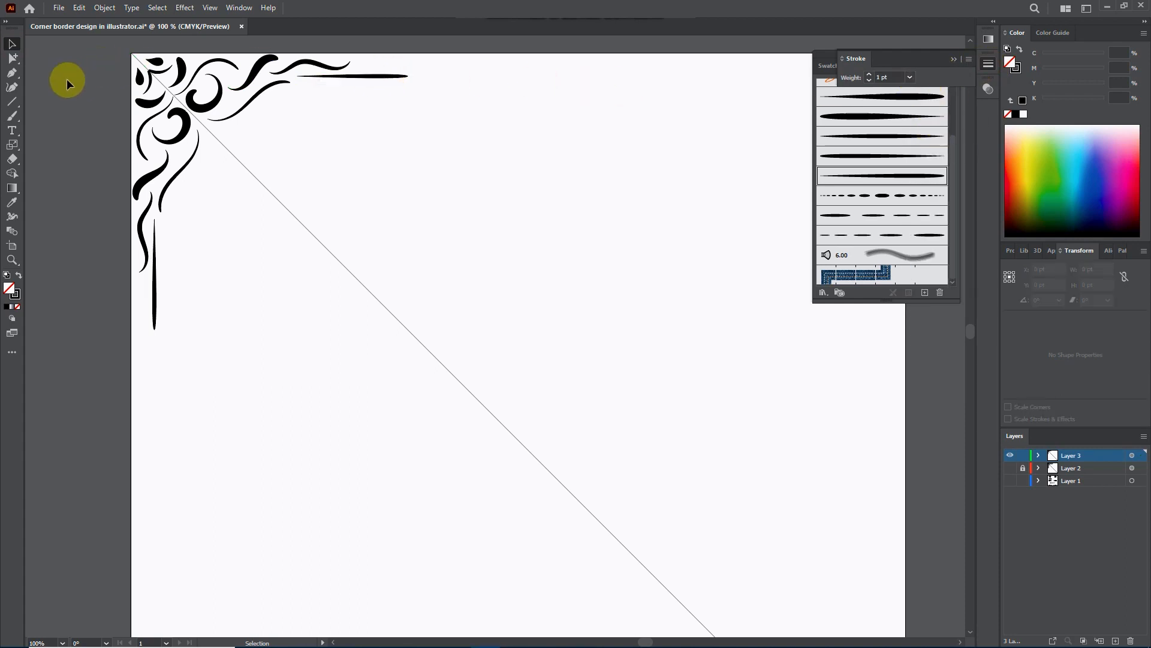
pyautogui.click(12, 116)
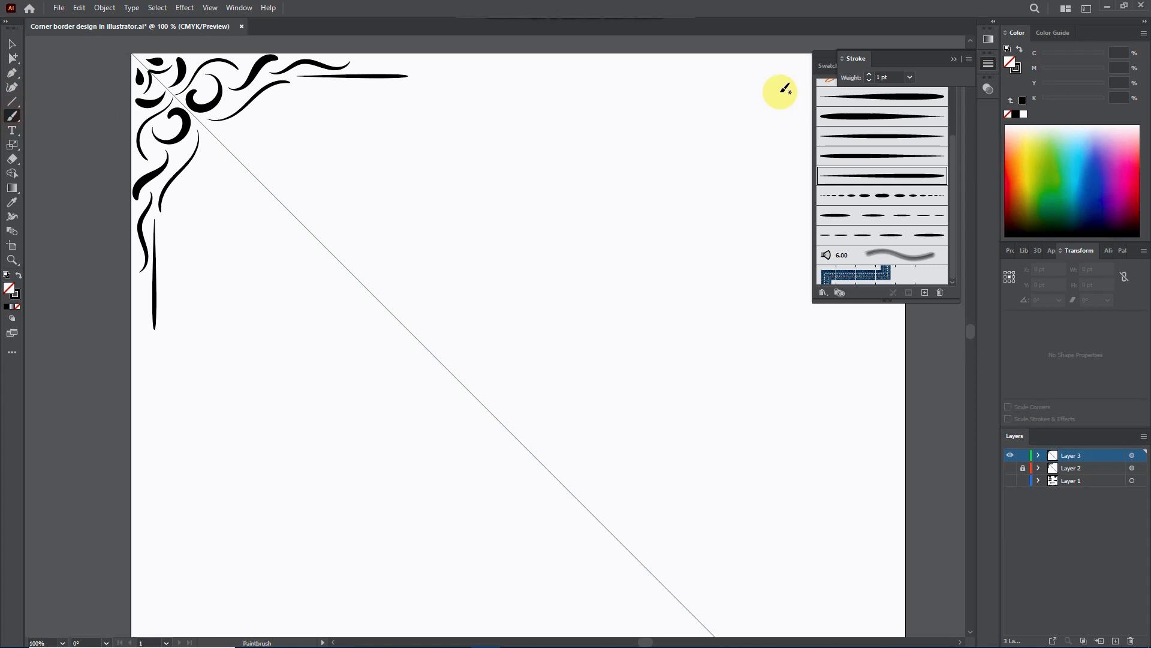
pyautogui.click(895, 141)
pyautogui.moveTo(256, 94); pyautogui.dragTo(280, 91)
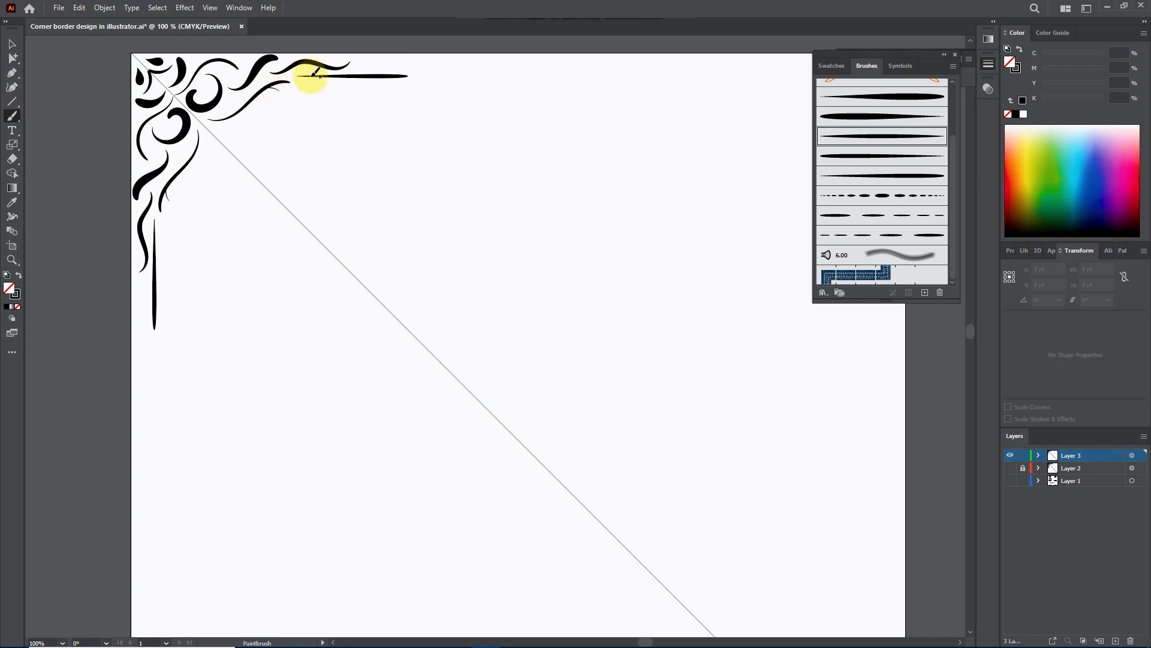
# Paint short strokes on the lower wave and curls around the straight stroke with the first teardrop brush at 0.5 pt weight
pyautogui.click(882, 94)
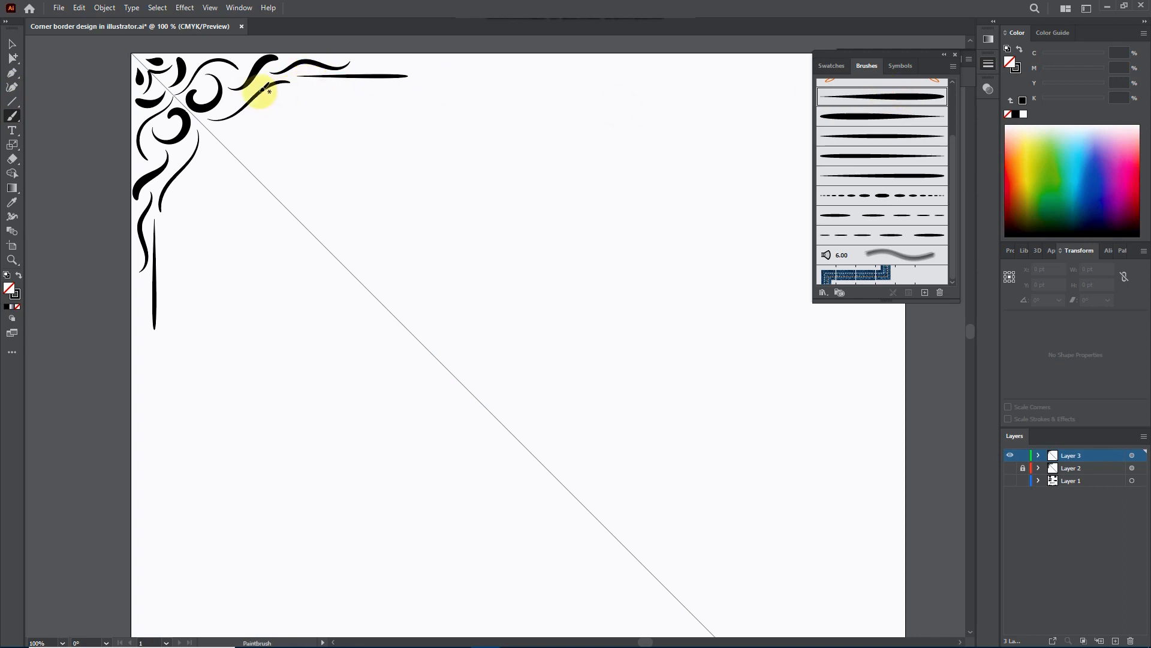
pyautogui.click(988, 65)
pyautogui.click(909, 77)
pyautogui.click(925, 103)
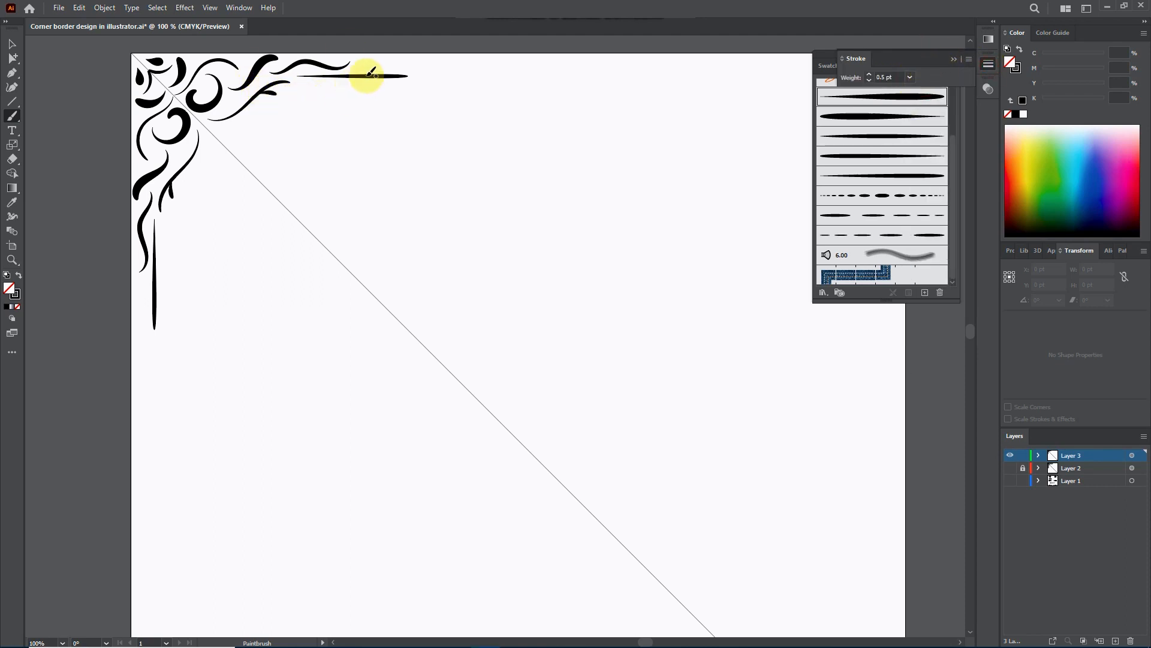
pyautogui.moveTo(355, 72)
pyautogui.mouseDown()
pyautogui.moveTo(398, 66)
pyautogui.moveTo(378, 77)
pyautogui.moveTo(398, 80)
pyautogui.moveTo(392, 90)
pyautogui.moveTo(338, 90)
pyautogui.mouseUp()
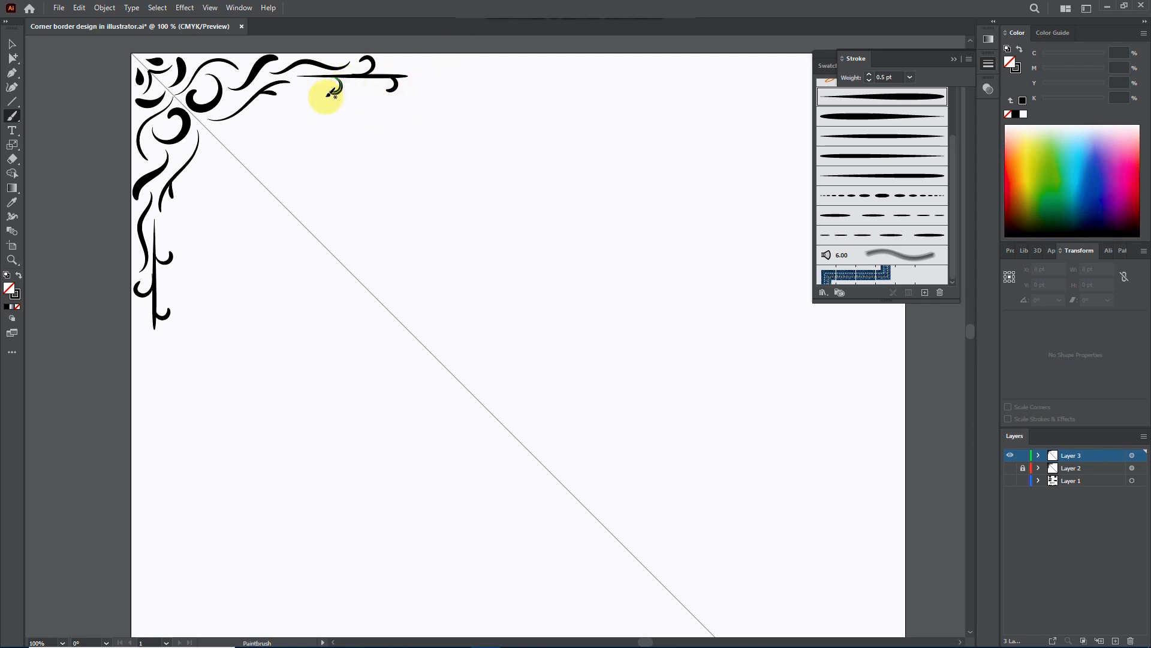
# Paint a sagging curve under the lower wave with the first teardrop brush and an S-curve about 224 pt wide with Art Brush 5
pyautogui.moveTo(208, 90)
pyautogui.mouseDown()
pyautogui.moveTo(257, 113)
pyautogui.moveTo(321, 117)
pyautogui.moveTo(358, 91)
pyautogui.mouseUp()
pyautogui.click(834, 105)
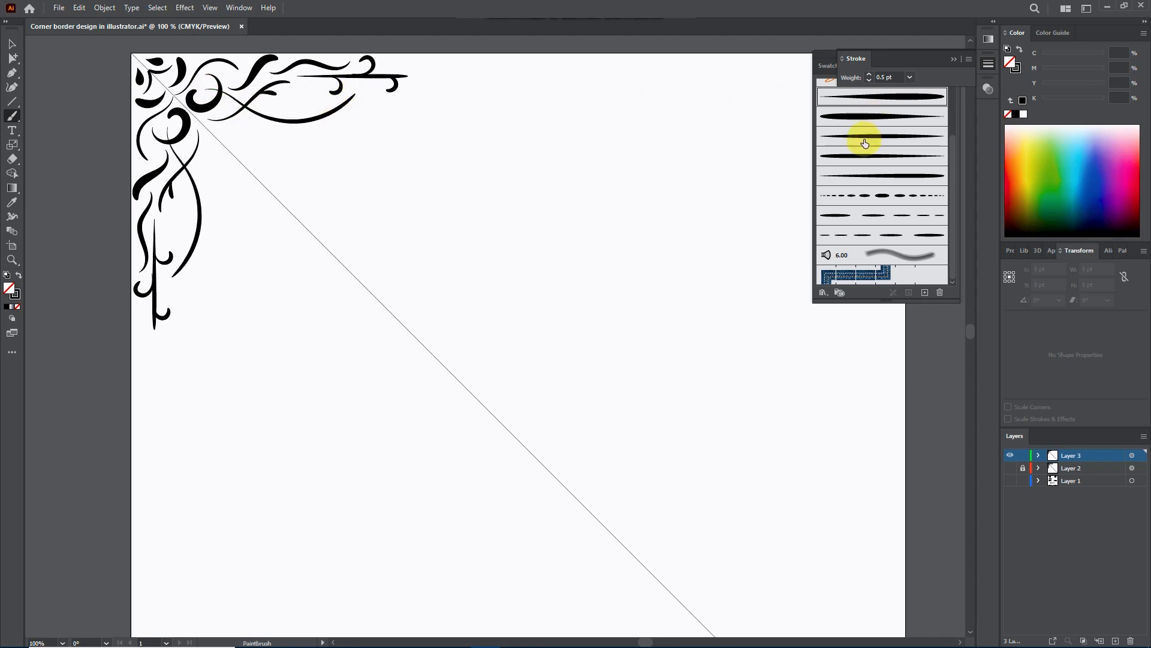
pyautogui.click(874, 175)
pyautogui.moveTo(267, 103)
pyautogui.mouseDown()
pyautogui.moveTo(375, 104)
pyautogui.moveTo(447, 67)
pyautogui.mouseUp()
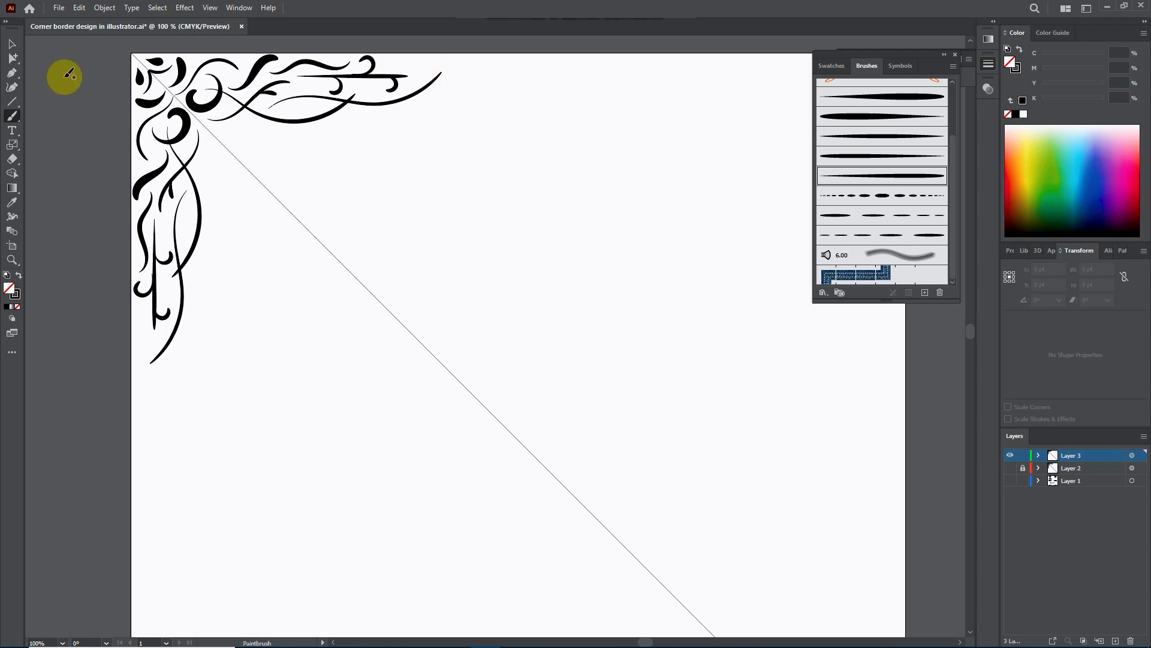
# Set the new S-curve's stroke weight to 1 pt and move the curve down 1 pt, leaving it deselected
pyautogui.click(13, 44)
pyautogui.click(418, 93)
pyautogui.click(987, 87)
pyautogui.click(989, 64)
pyautogui.click(909, 78)
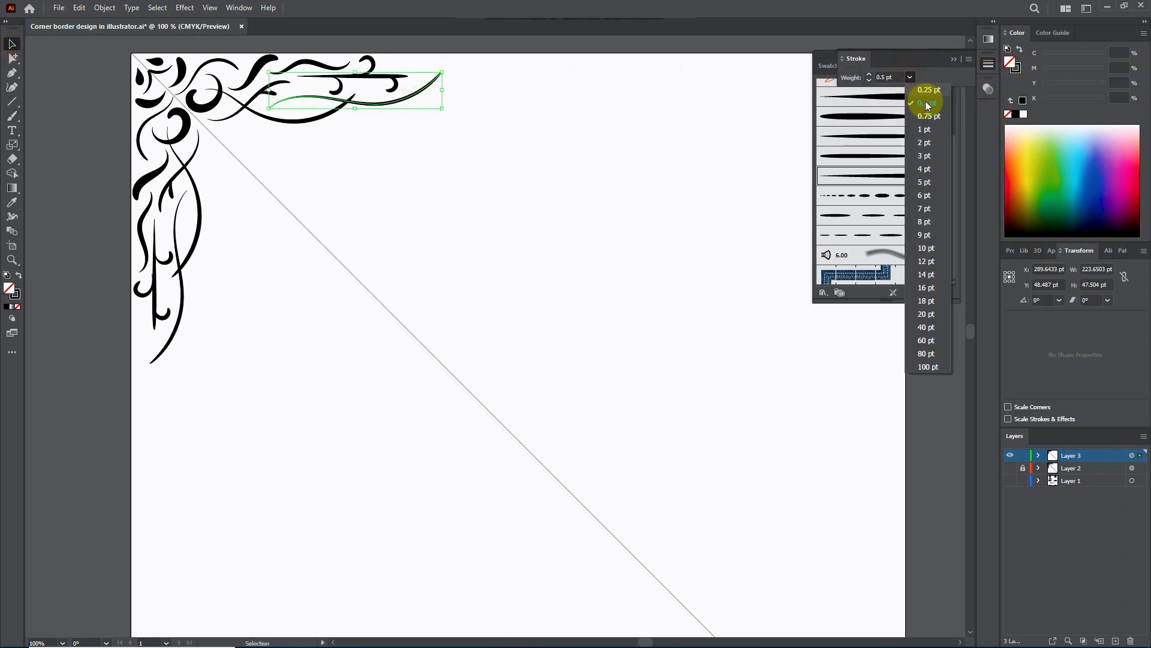
pyautogui.click(927, 128)
pyautogui.click(588, 130)
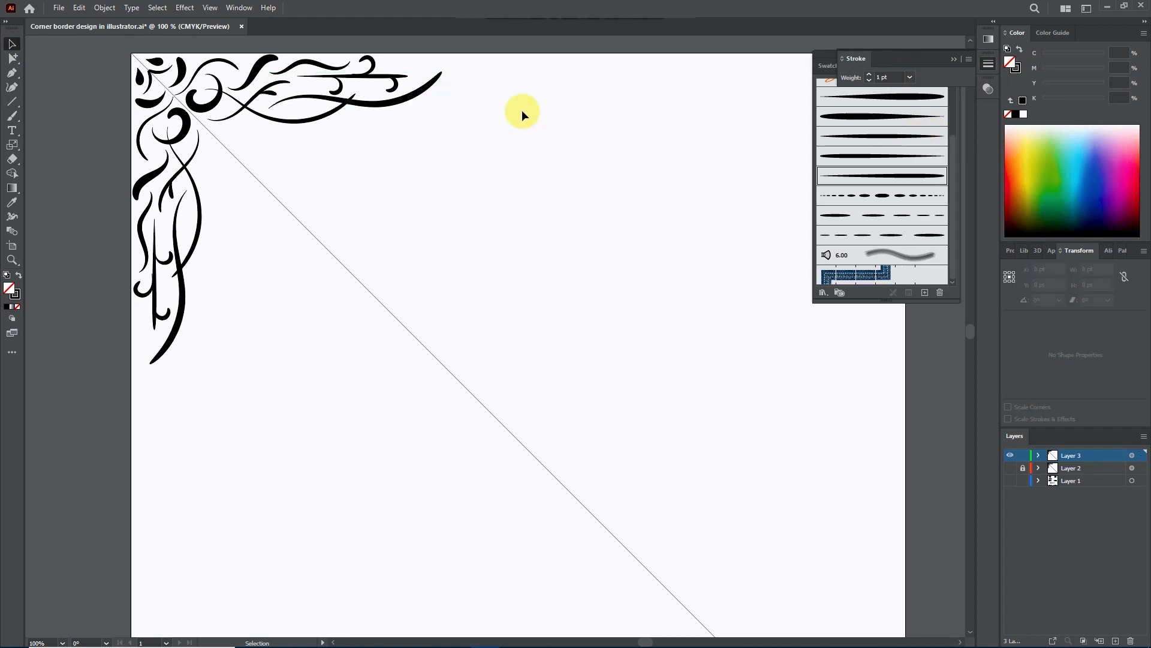
pyautogui.click(430, 84)
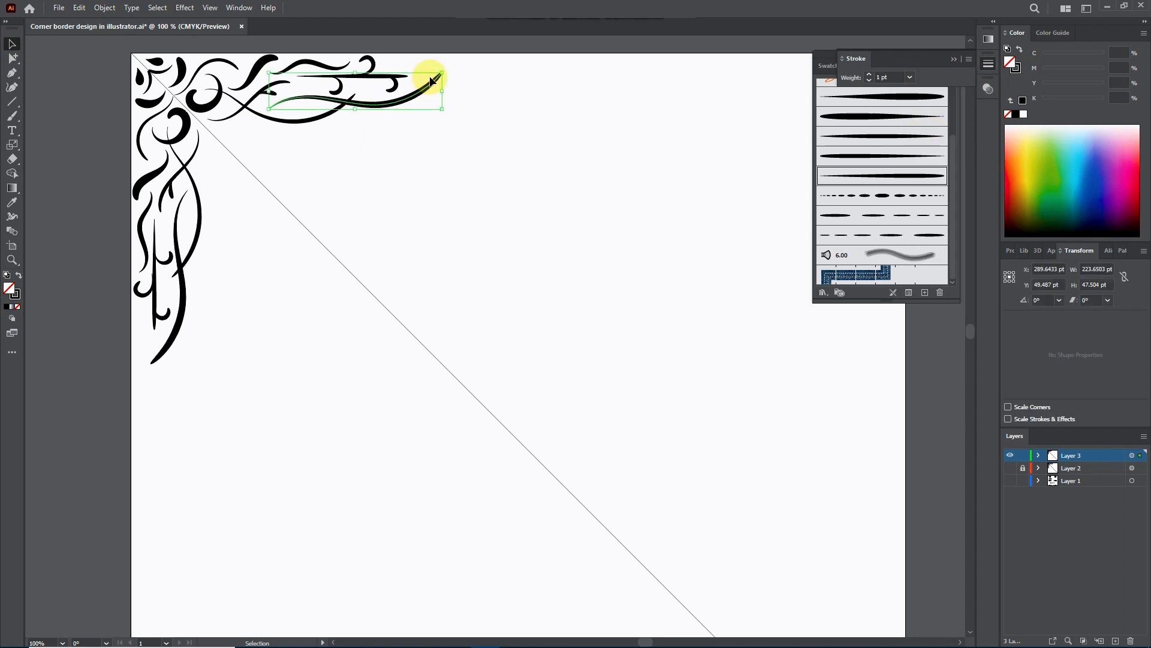
pyautogui.click(523, 84)
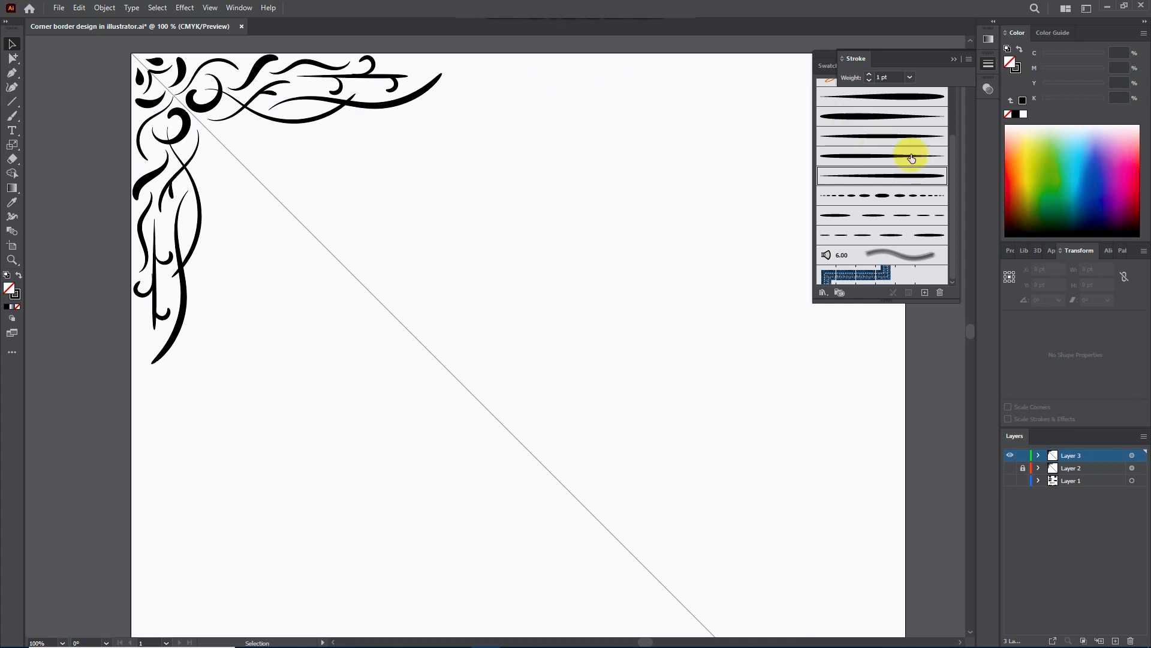
# Paint small leaf-shaped strokes beside the diagonal, below the inner end of the lower wave, with the first teardrop brush
pyautogui.click(912, 103)
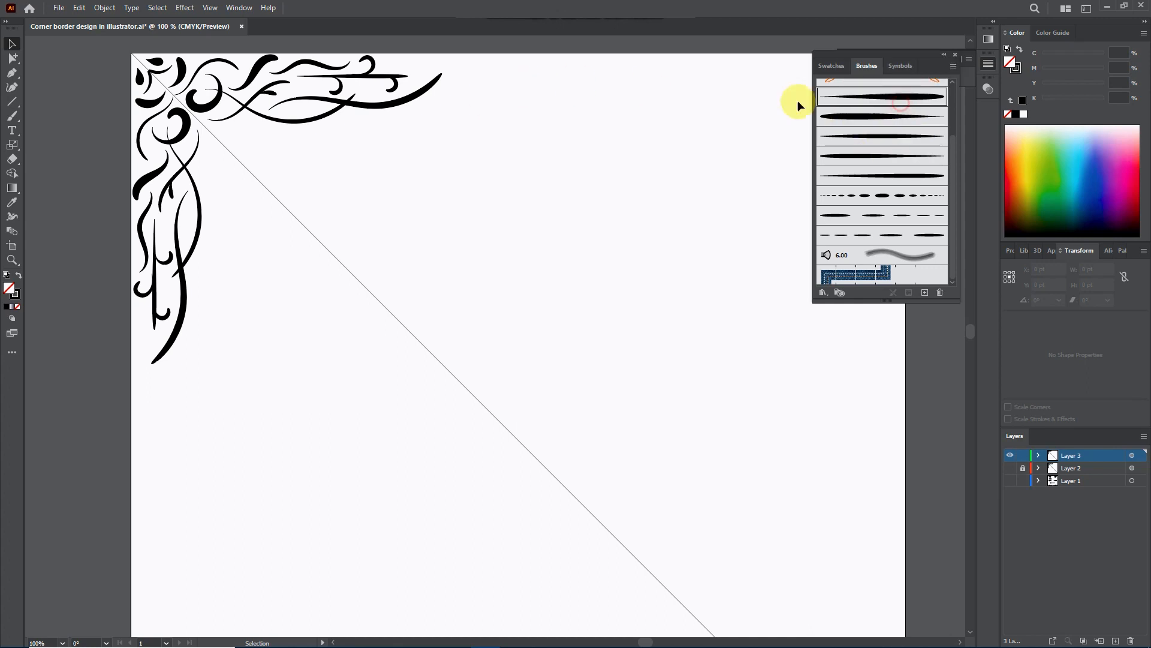
pyautogui.click(11, 115)
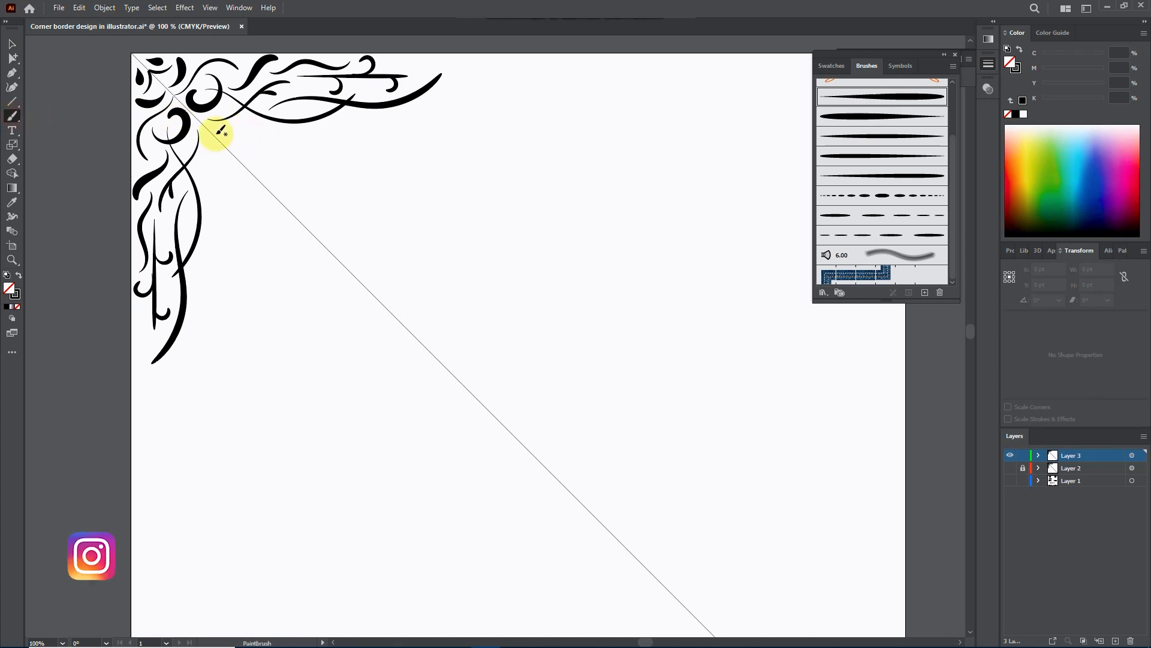
pyautogui.moveTo(212, 127)
pyautogui.mouseDown()
pyautogui.moveTo(248, 122)
pyautogui.moveTo(247, 139)
pyautogui.mouseUp()
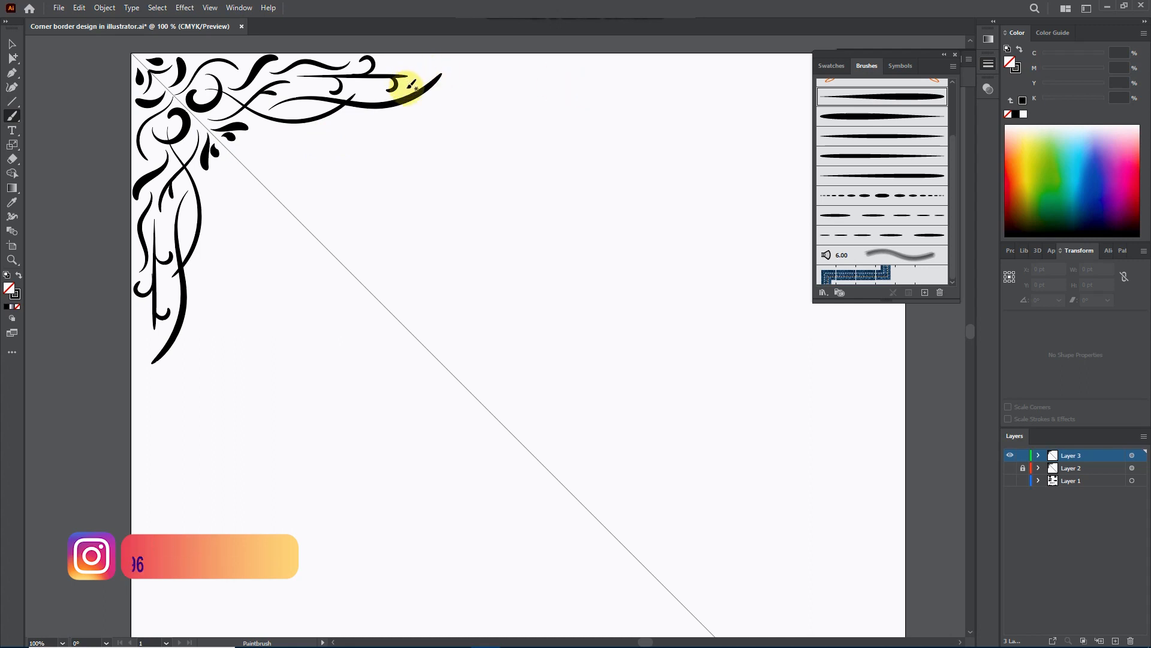
# Paint small leaf strokes around the straight stroke and set the short curve beside the diagonal to 0.75 pt stroke weight
pyautogui.moveTo(298, 91); pyautogui.dragTo(325, 87)
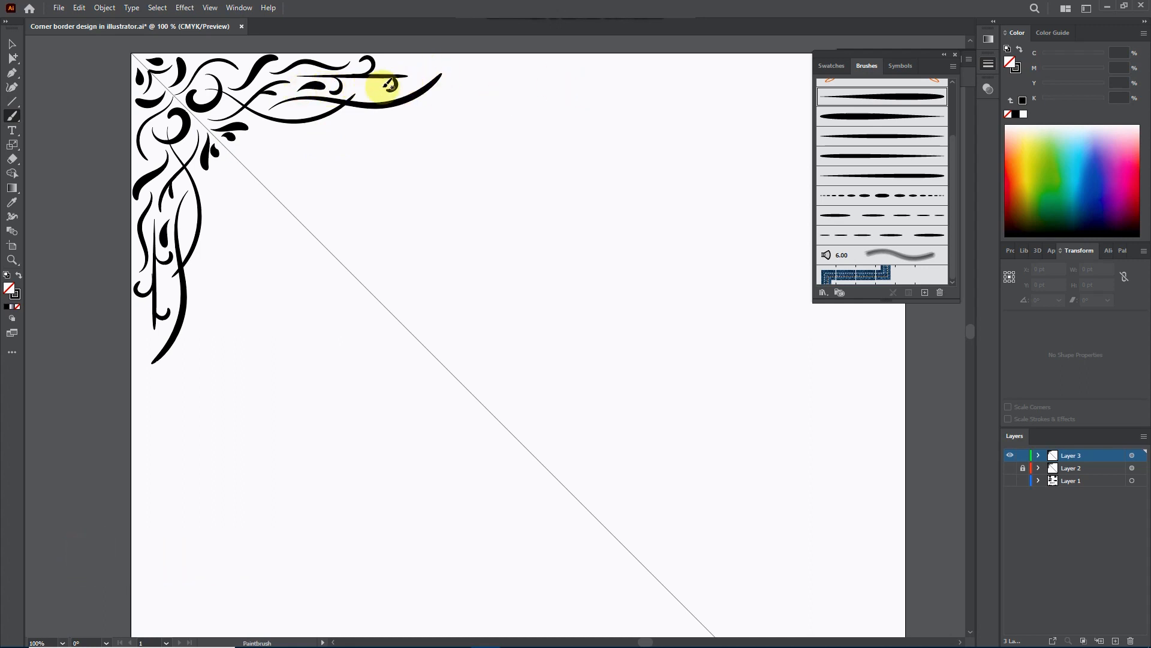
pyautogui.moveTo(401, 92); pyautogui.dragTo(420, 70)
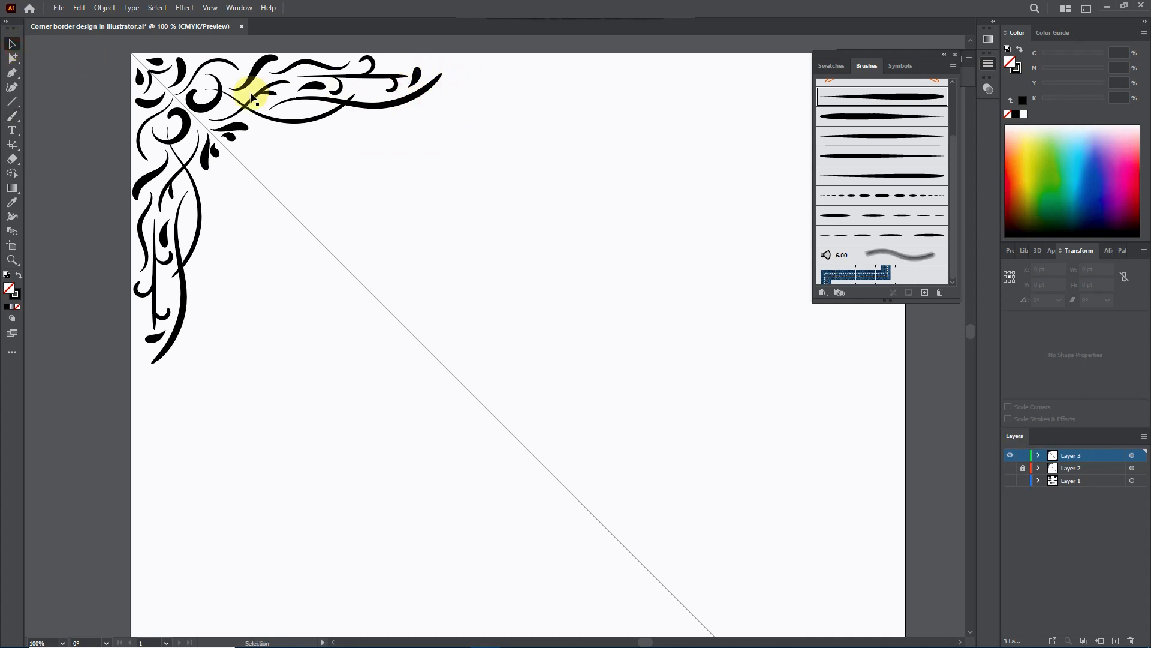
pyautogui.click(238, 128)
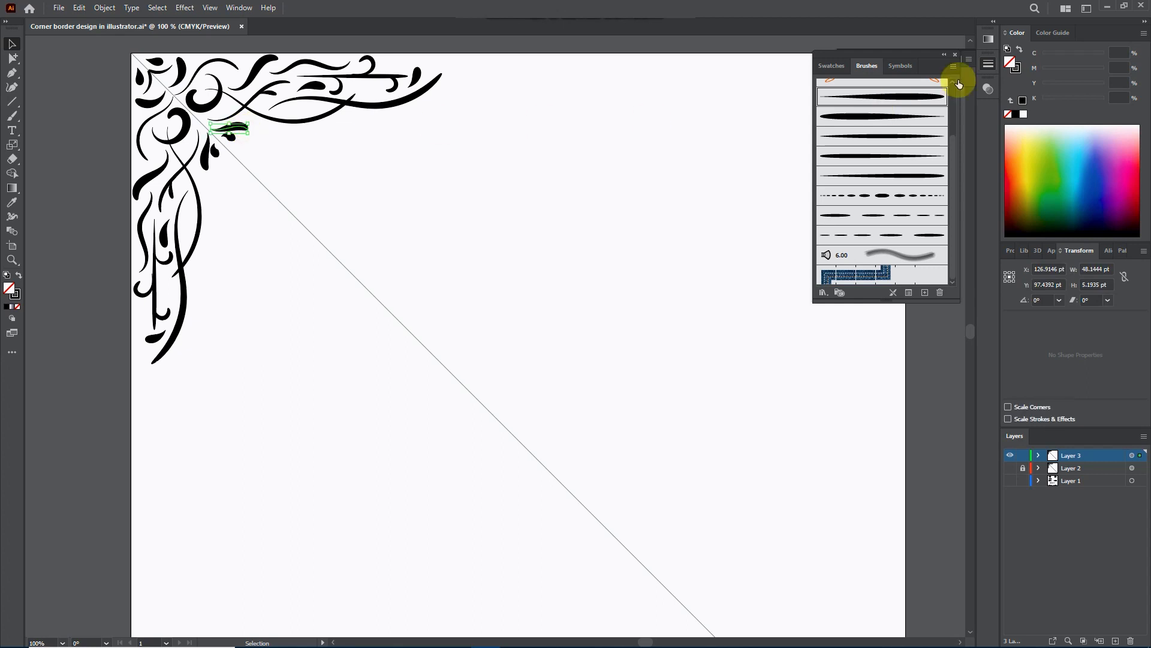
pyautogui.click(988, 62)
pyautogui.click(908, 77)
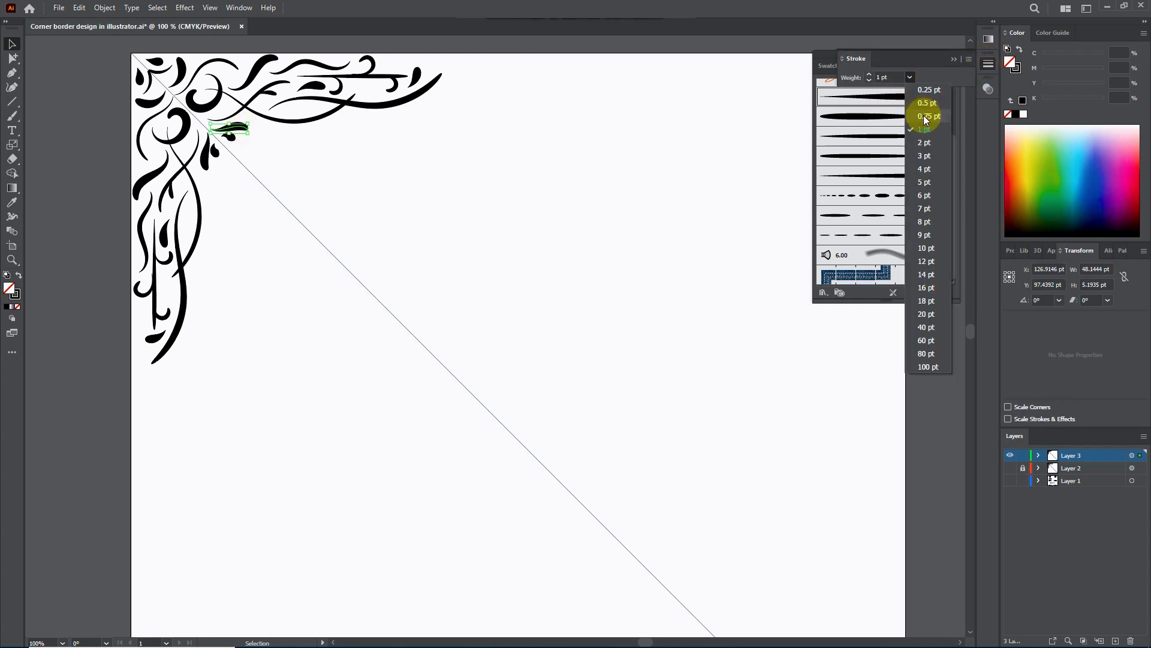
pyautogui.click(923, 115)
pyautogui.click(510, 150)
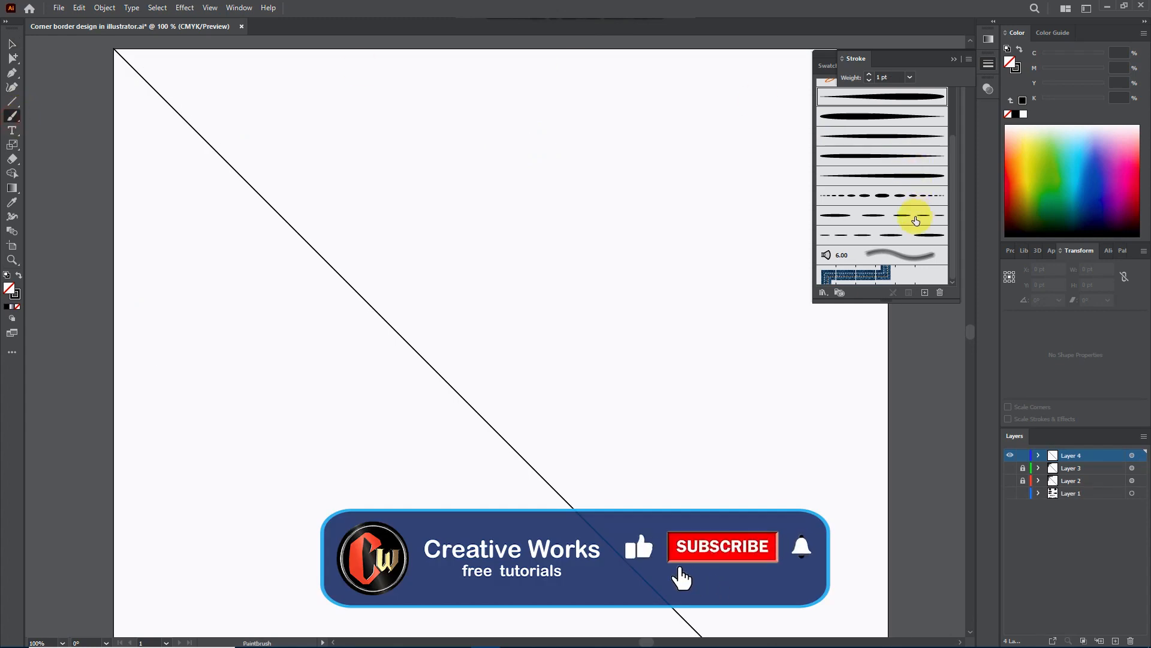
# On Layer 4, paint a straight stroke along the upper edge with the thin end-heavy brush and three waves near the corner with the start-heavy one
pyautogui.click(910, 175)
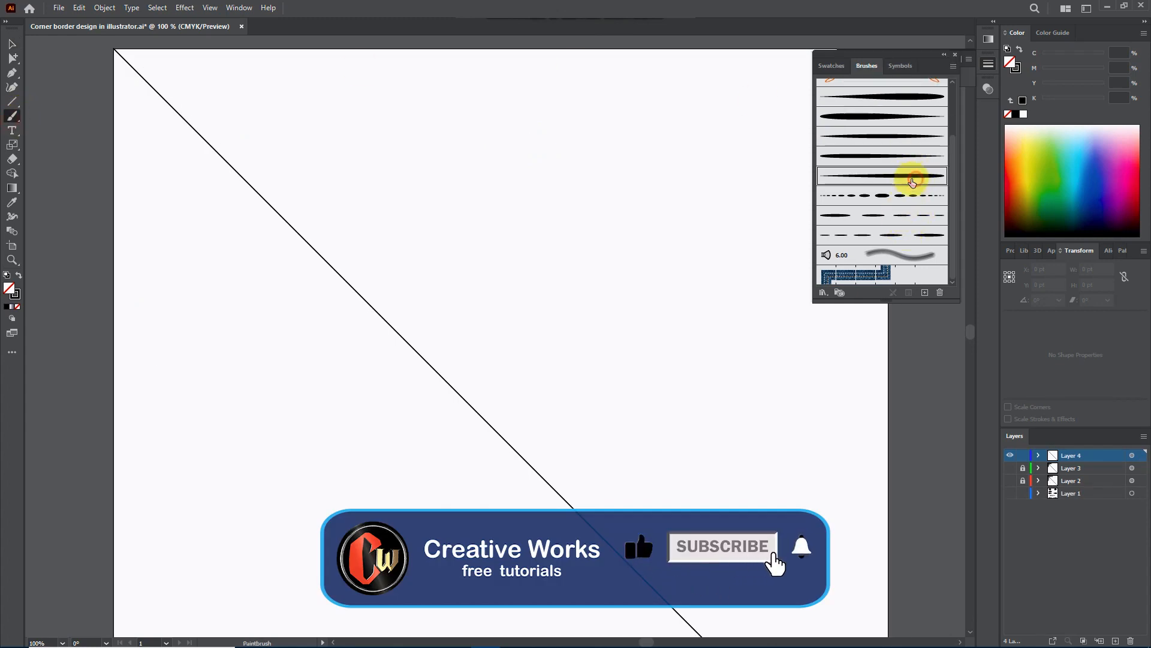
pyautogui.moveTo(125, 54); pyautogui.dragTo(273, 51)
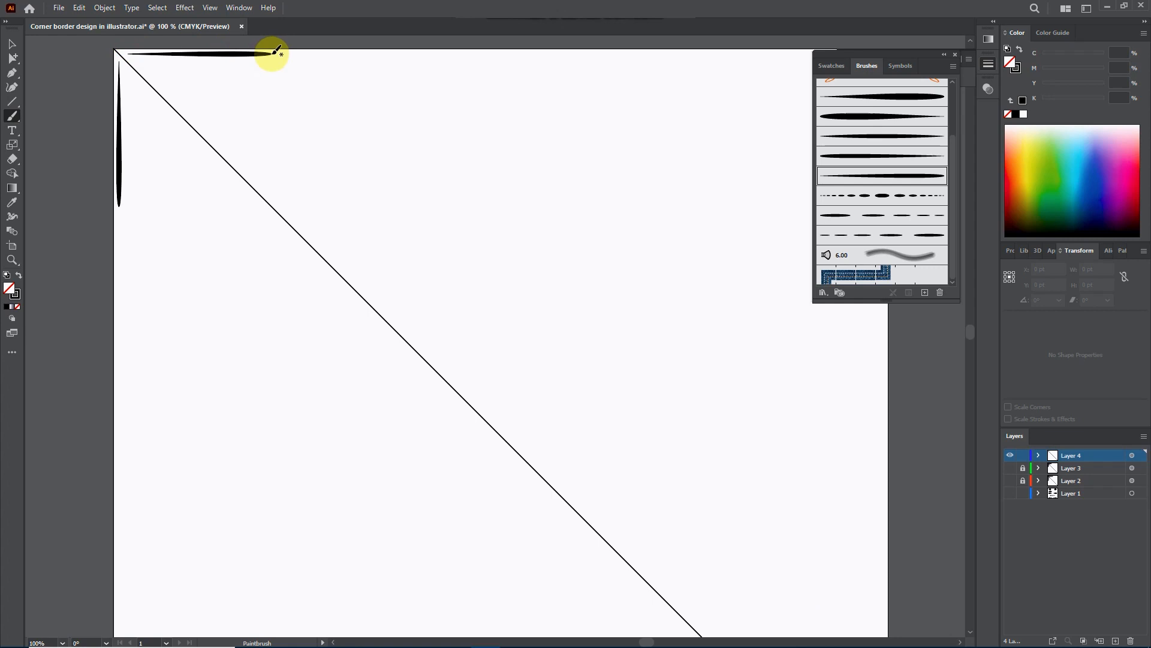
pyautogui.click(898, 160)
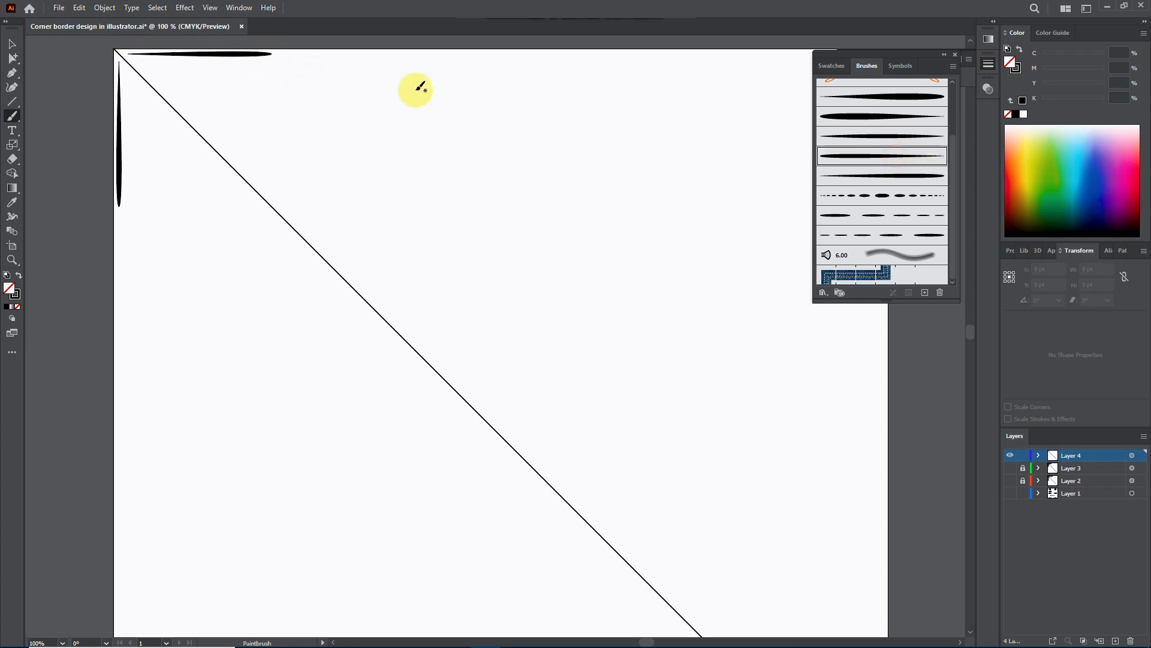
pyautogui.moveTo(157, 61); pyautogui.dragTo(247, 68)
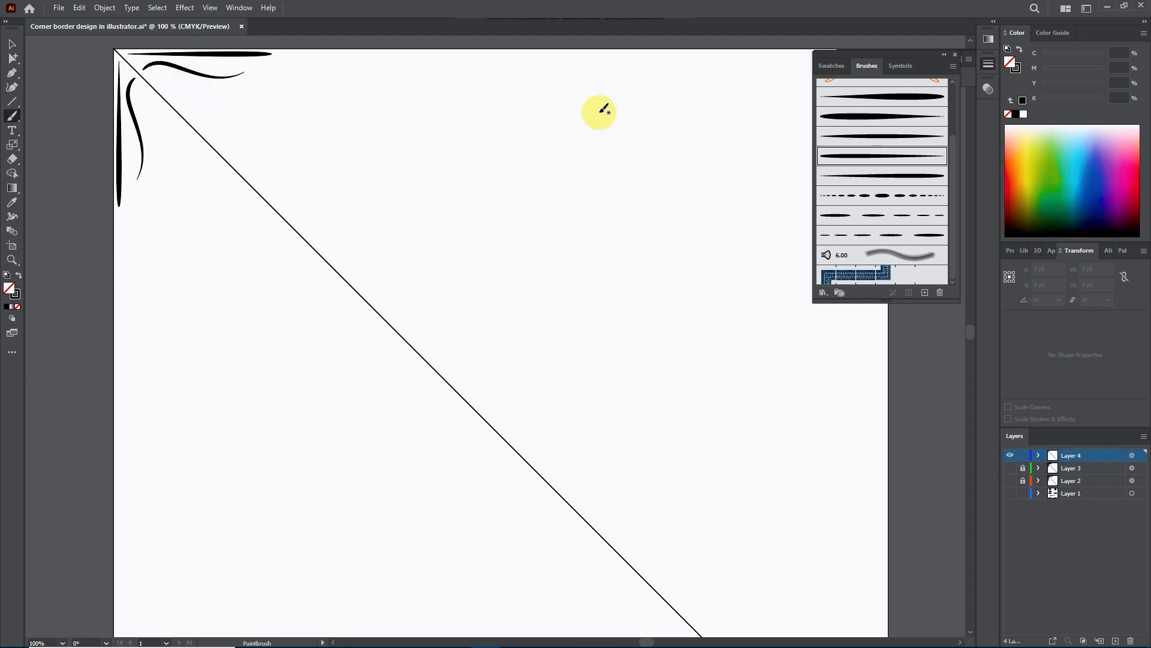
pyautogui.moveTo(158, 85)
pyautogui.mouseDown()
pyautogui.moveTo(217, 57)
pyautogui.moveTo(310, 58)
pyautogui.mouseUp()
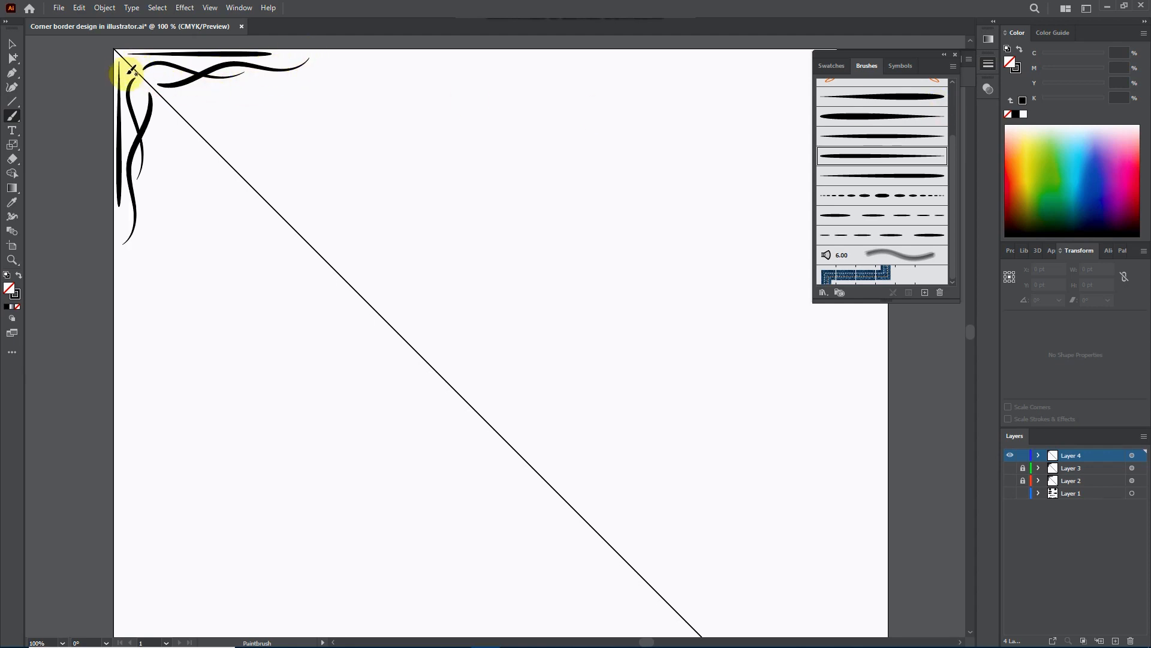
pyautogui.moveTo(121, 71)
pyautogui.mouseDown()
pyautogui.moveTo(154, 79)
pyautogui.moveTo(162, 107)
pyautogui.moveTo(201, 111)
pyautogui.mouseUp()
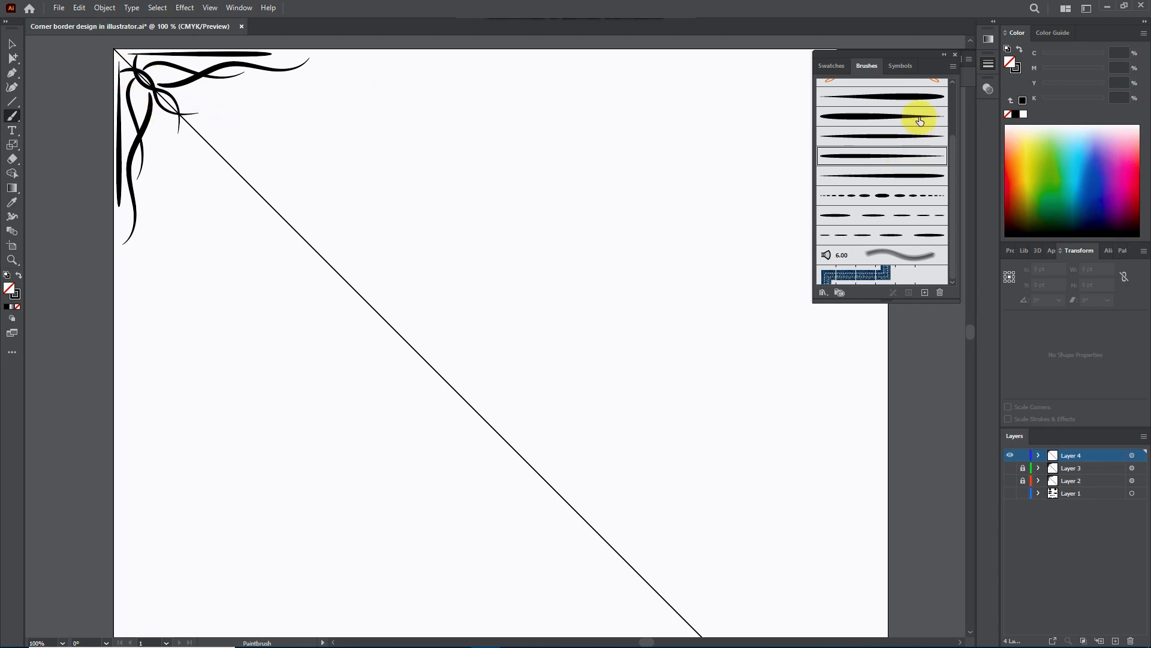
# Paint a sagging curve below the waves with the first teardrop brush and a spiral about 25 by 33 pt above it with the thin end-heavy brush
pyautogui.click(905, 97)
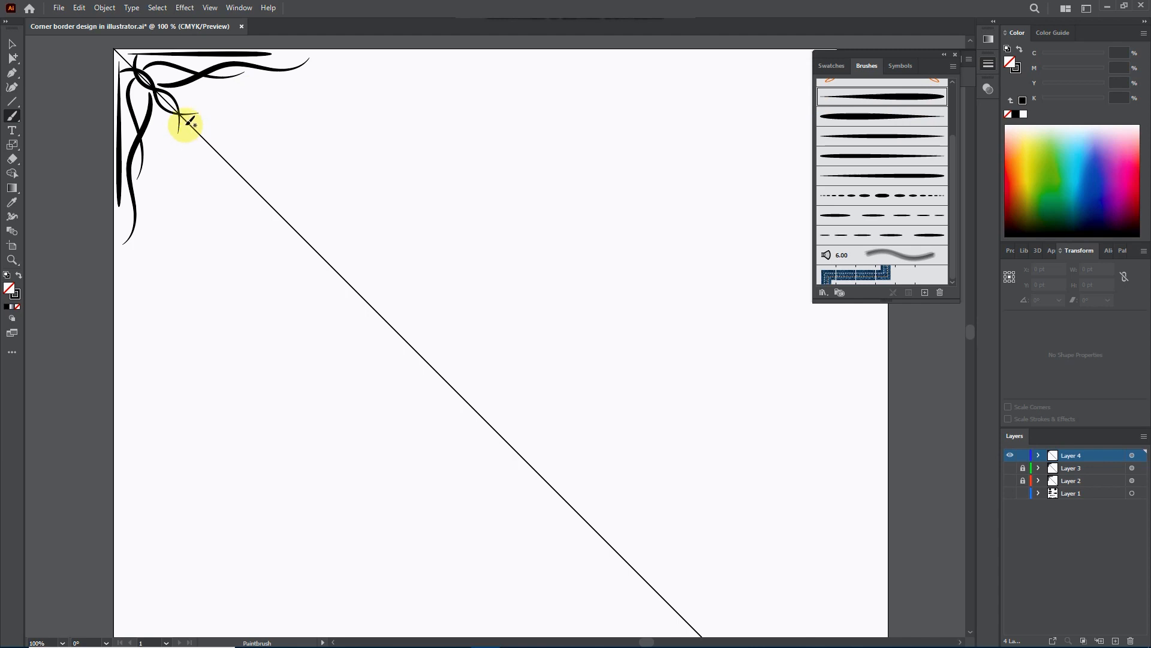
pyautogui.moveTo(186, 102)
pyautogui.mouseDown()
pyautogui.moveTo(245, 96)
pyautogui.moveTo(297, 72)
pyautogui.mouseUp()
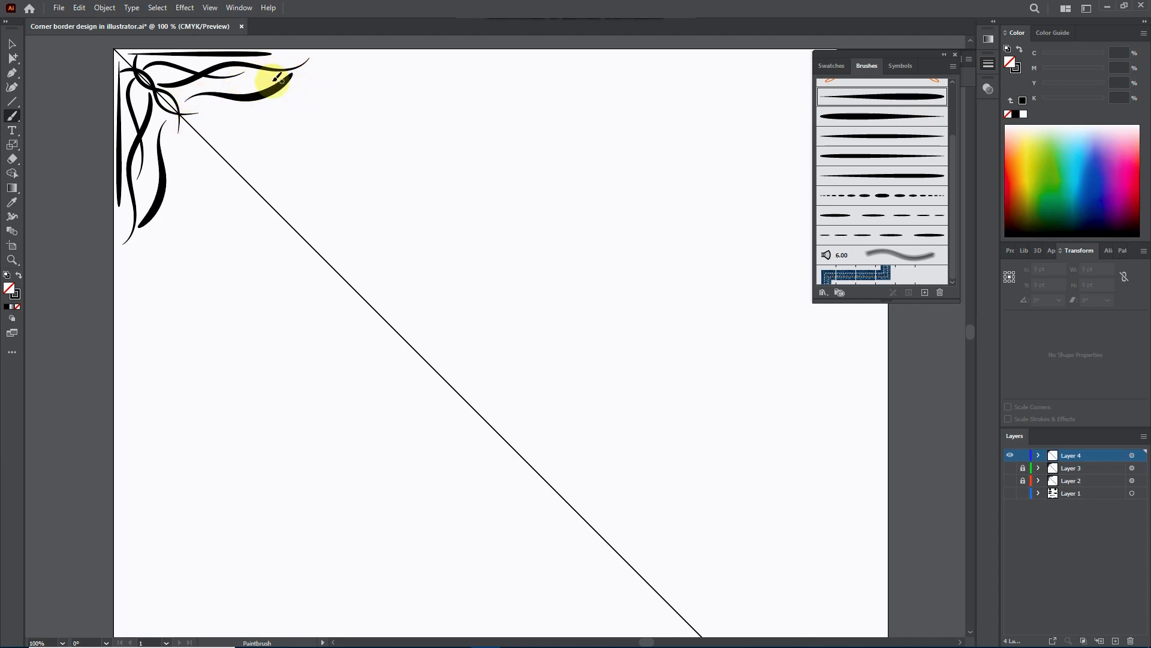
pyautogui.click(903, 156)
pyautogui.click(880, 174)
pyautogui.moveTo(249, 93)
pyautogui.mouseDown()
pyautogui.moveTo(268, 78)
pyautogui.moveTo(257, 82)
pyautogui.mouseUp()
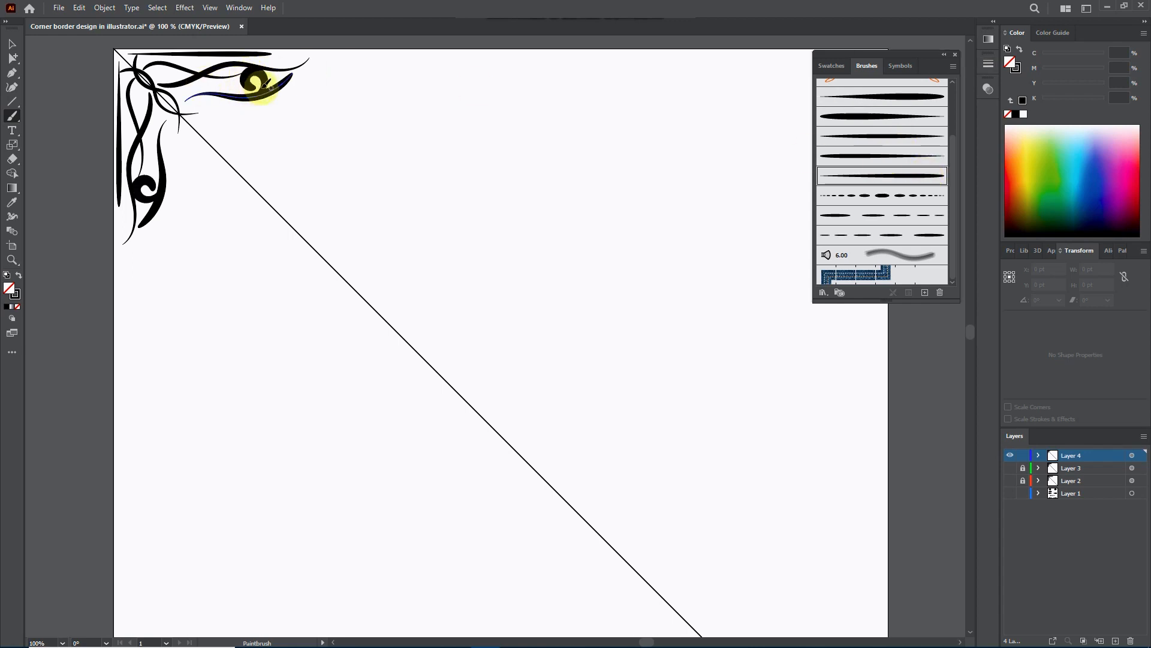
# Set the small spiral's stroke weight to 1 pt and leave it deselected
pyautogui.click(12, 44)
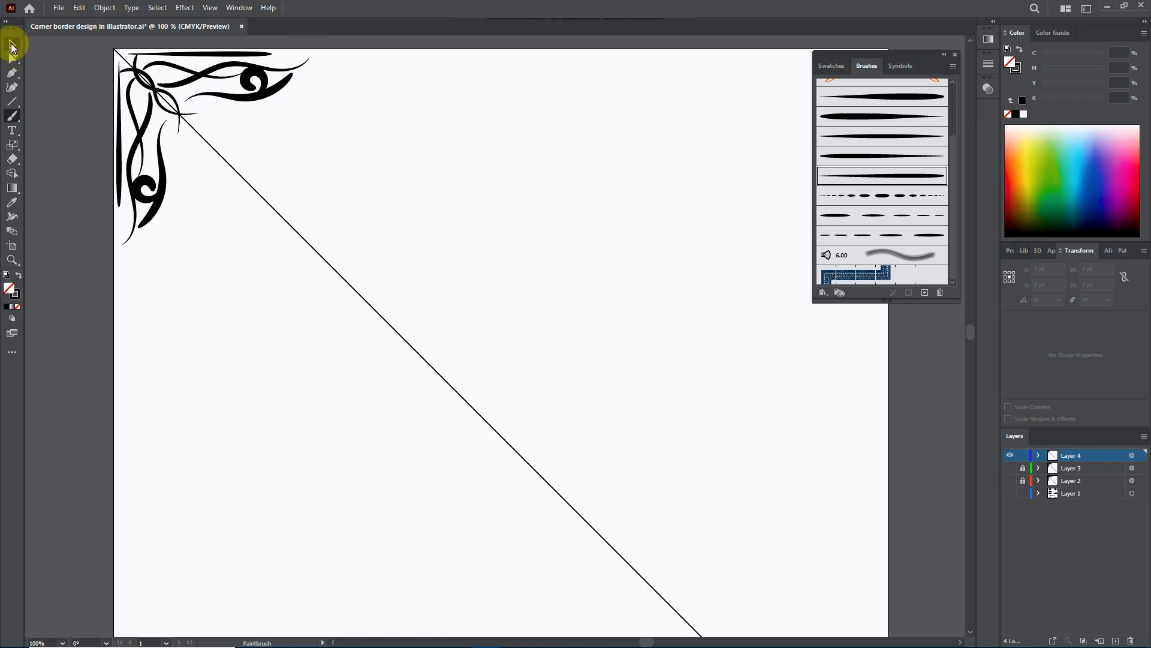
pyautogui.click(252, 80)
pyautogui.click(987, 63)
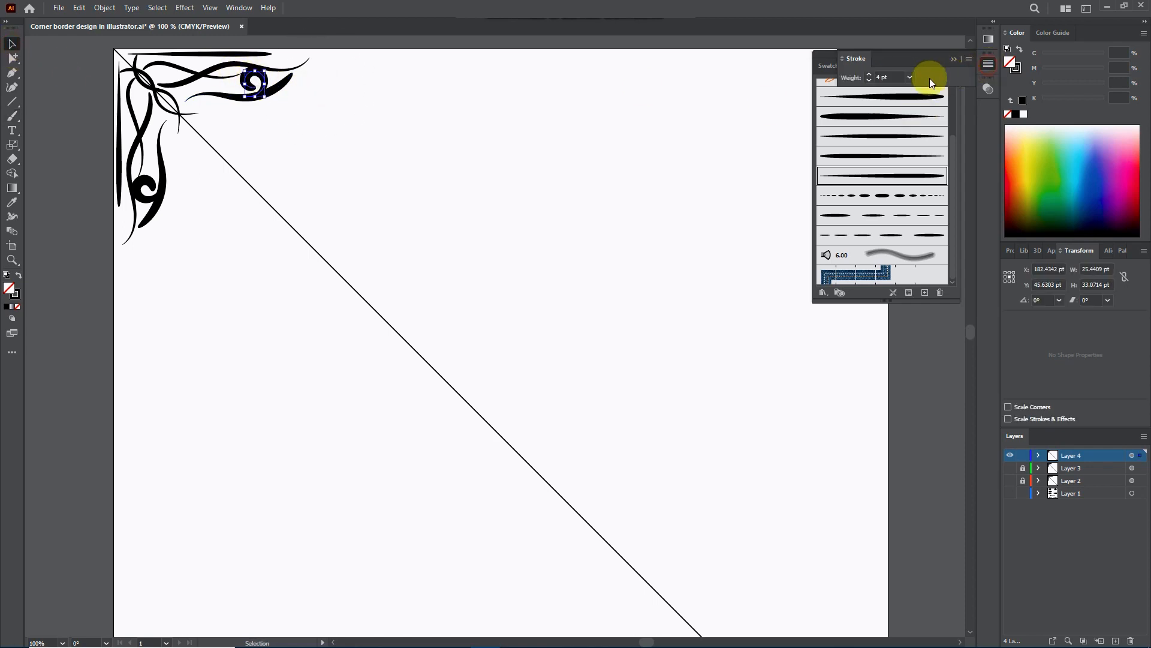
pyautogui.click(910, 77)
pyautogui.click(932, 131)
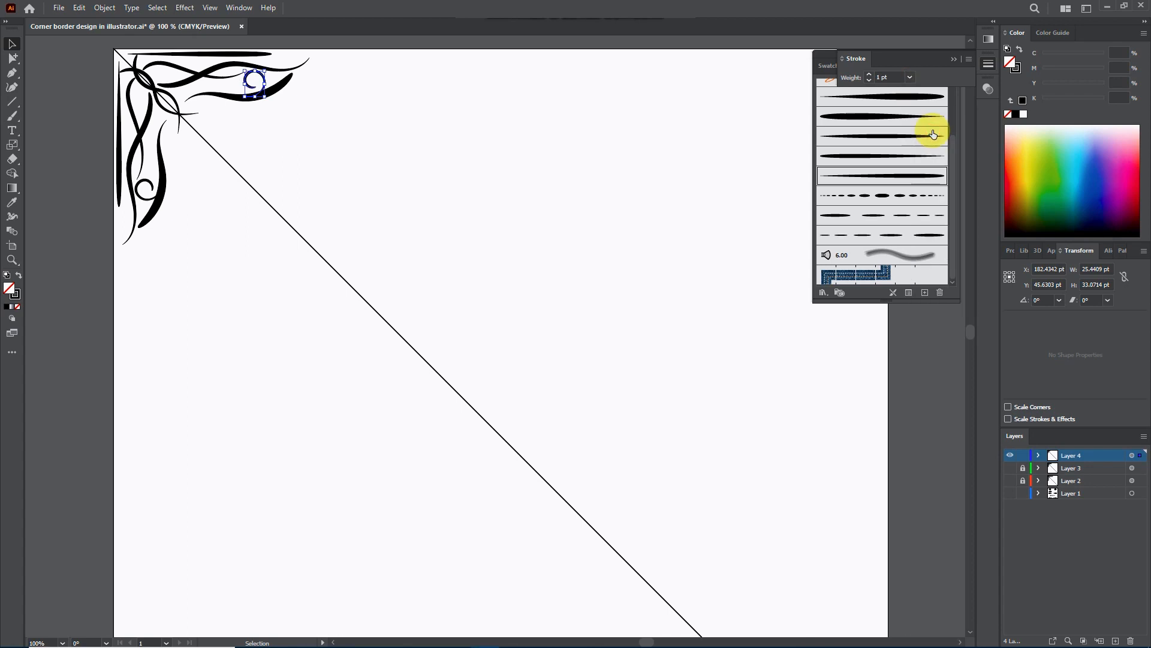
pyautogui.click(426, 89)
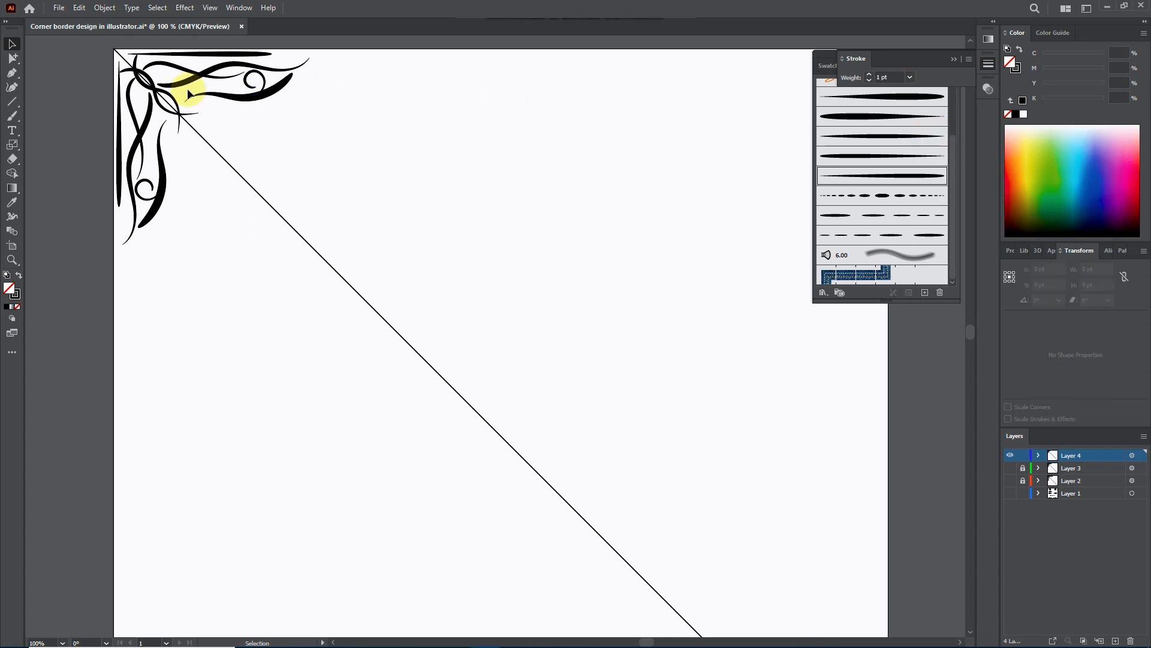
# Paint a row of shrinking dots beyond the outer end of the straight stroke with the brush of successively shorter dashes
pyautogui.click(12, 116)
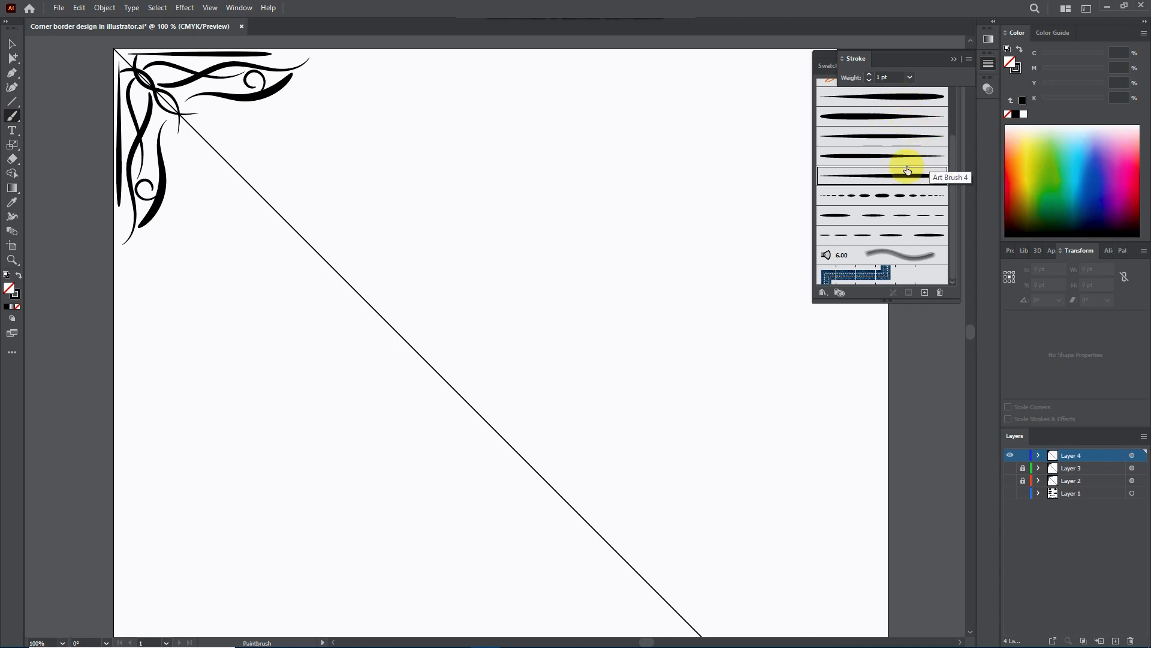
pyautogui.click(887, 224)
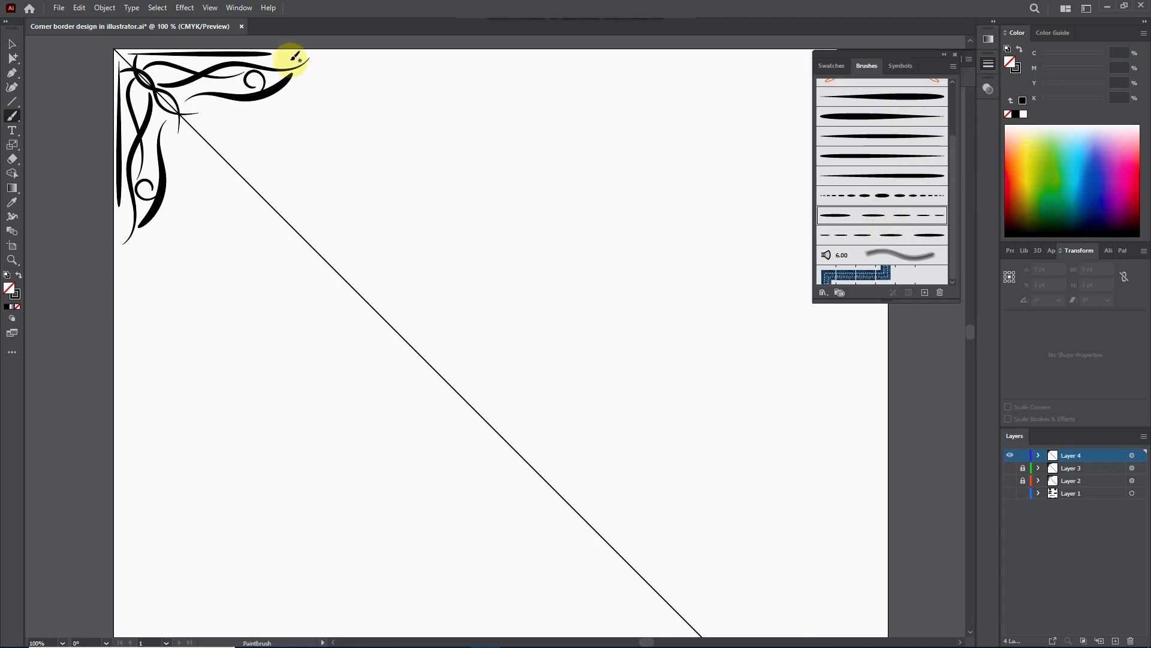
pyautogui.moveTo(282, 57); pyautogui.dragTo(343, 56)
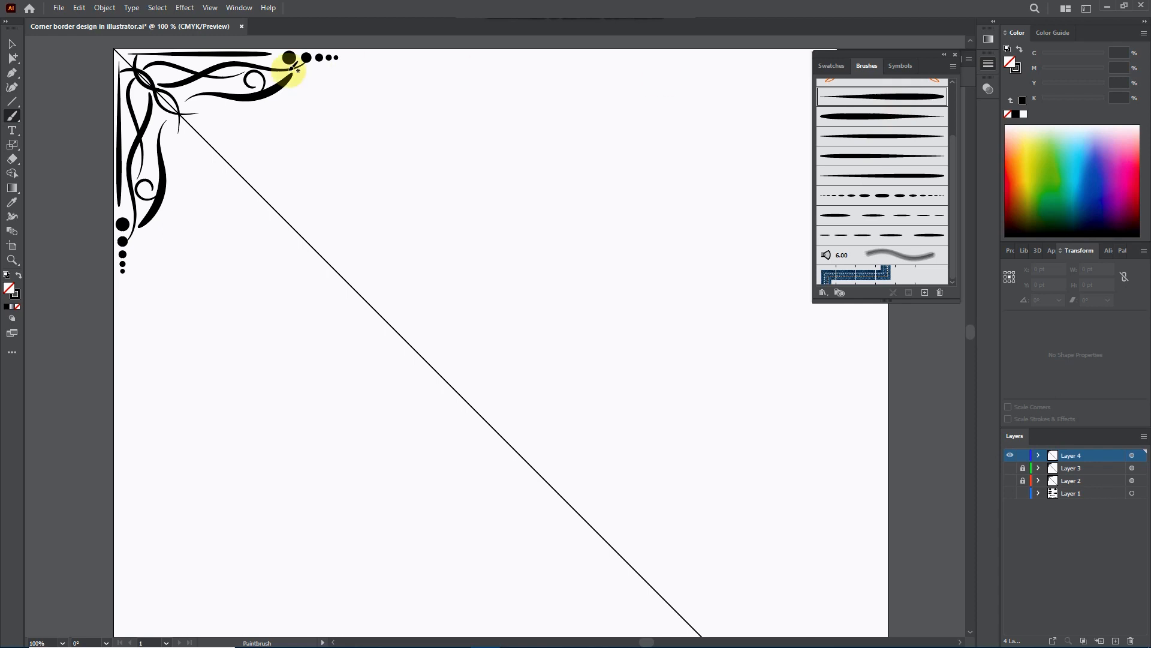
# Paint a short curve below the dots with the first teardrop brush and a long S-curve sweeping beneath it with the thin end-heavy brush
pyautogui.moveTo(301, 77); pyautogui.dragTo(368, 57)
pyautogui.click(881, 175)
pyautogui.moveTo(196, 61)
pyautogui.mouseDown()
pyautogui.moveTo(231, 92)
pyautogui.moveTo(309, 114)
pyautogui.moveTo(397, 66)
pyautogui.moveTo(429, 65)
pyautogui.mouseUp()
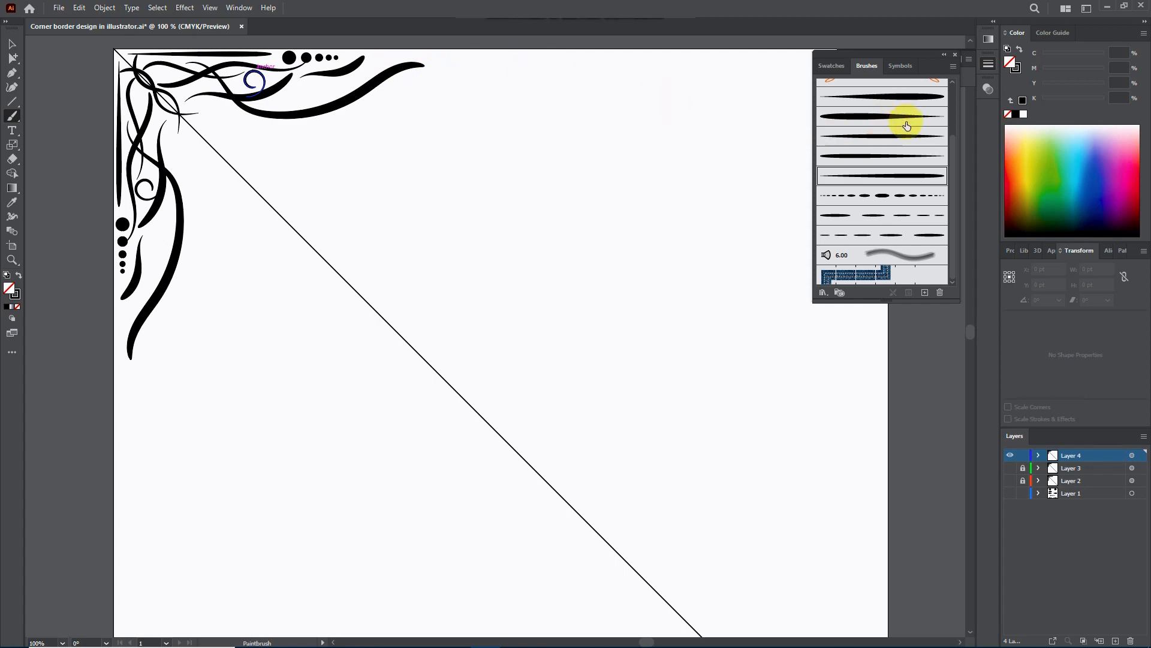
# Paint a curve about 33 by 87 pt crossing the diagonal below the inner motif with the thin brush tapered at both ends
pyautogui.click(915, 101)
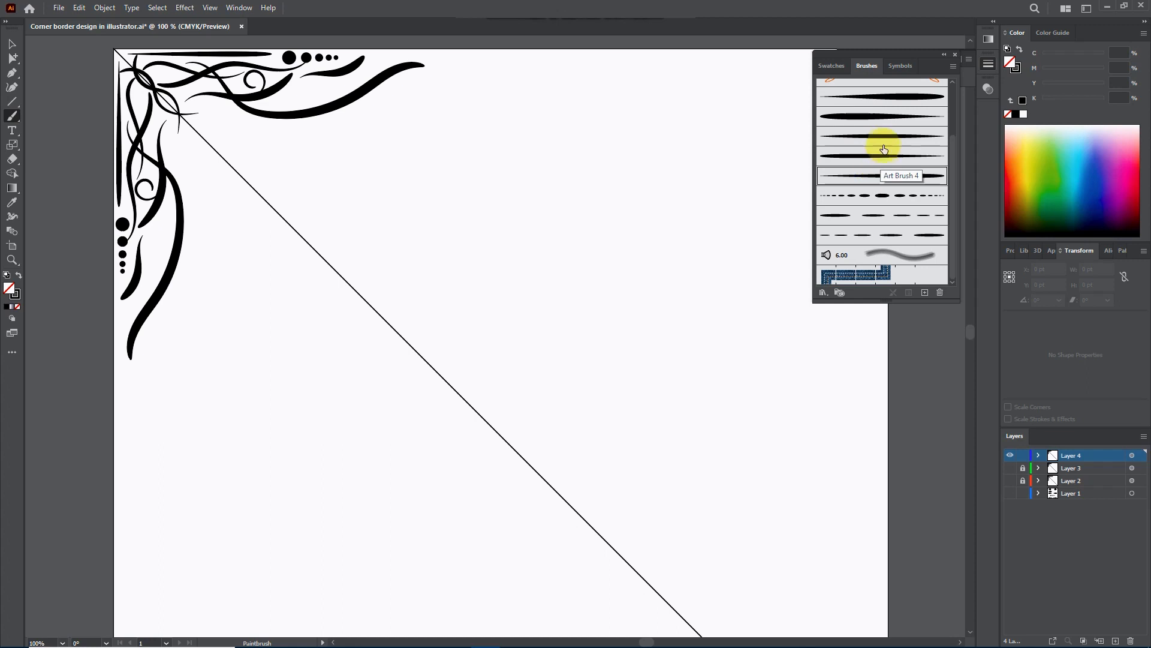
pyautogui.click(881, 115)
pyautogui.click(896, 137)
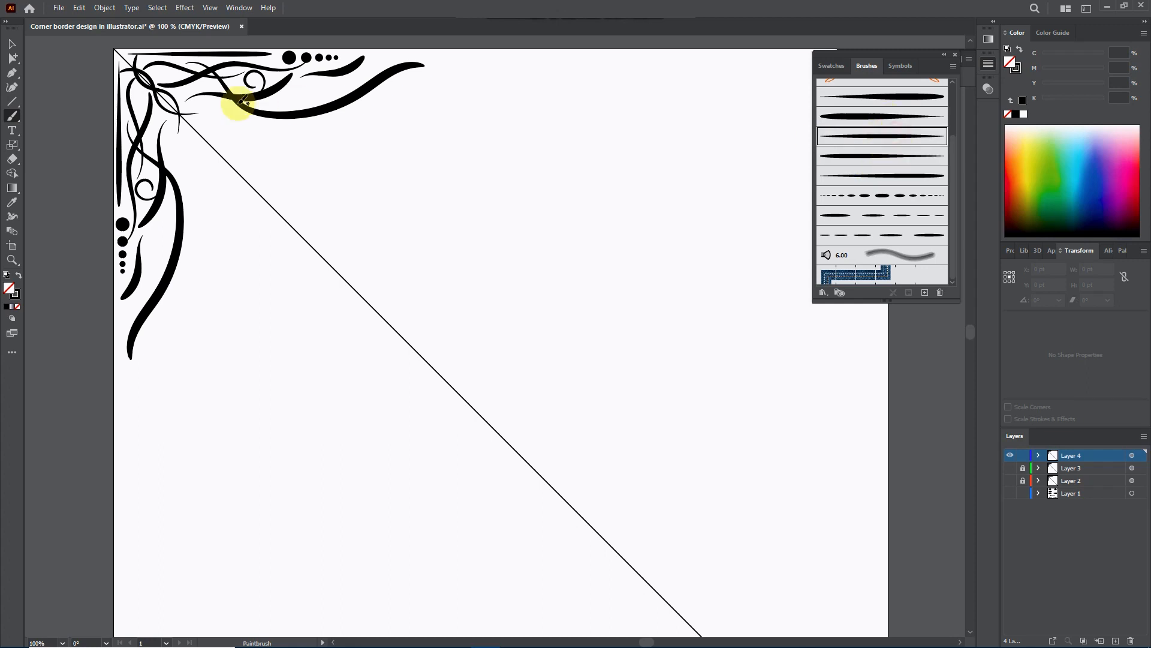
pyautogui.moveTo(180, 92)
pyautogui.mouseDown()
pyautogui.moveTo(201, 100)
pyautogui.moveTo(202, 154)
pyautogui.mouseUp()
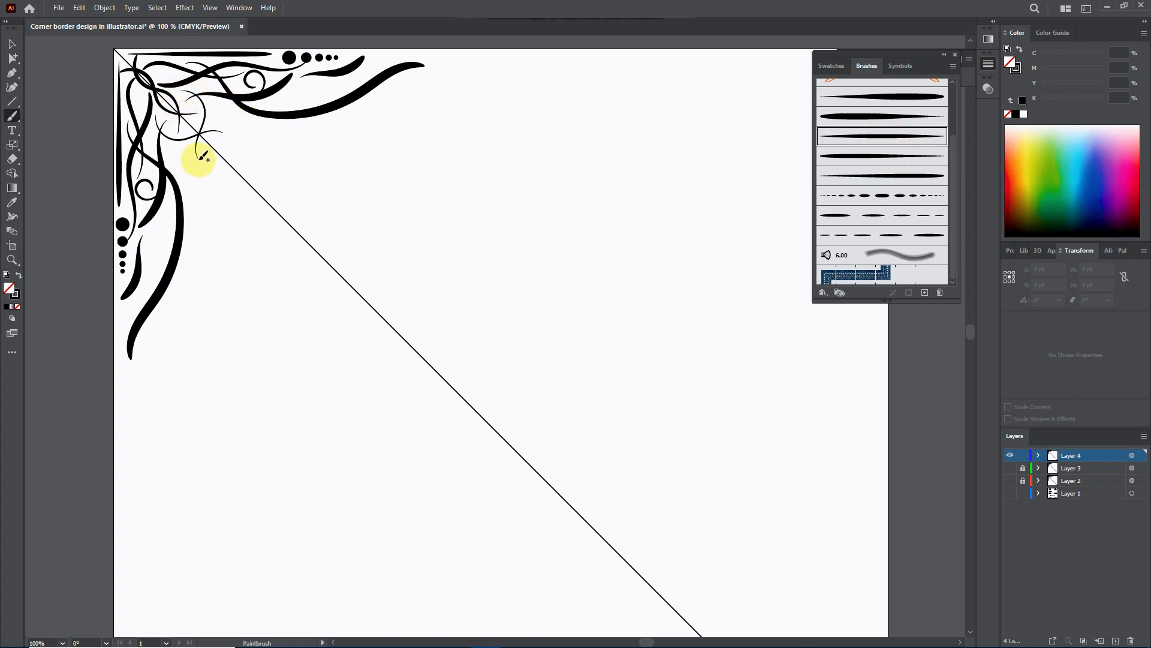
# Set the stroke weight of the new curve crossing the diagonal to 4 pt and leave it deselected
pyautogui.click(12, 44)
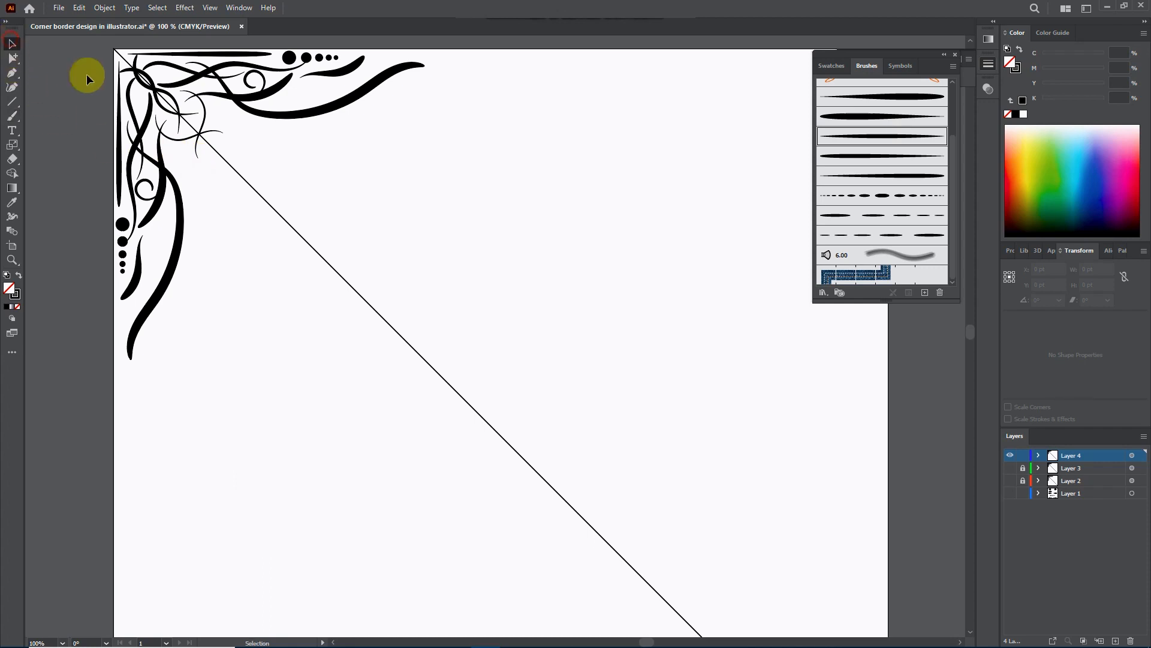
pyautogui.click(206, 118)
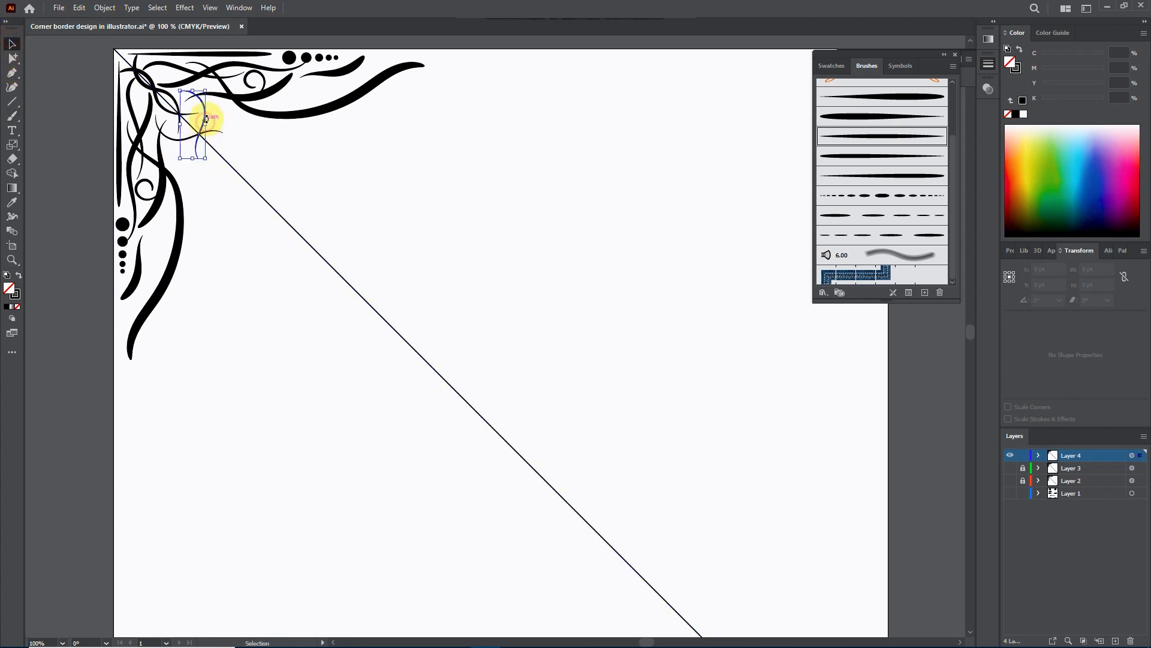
pyautogui.click(989, 67)
pyautogui.click(912, 78)
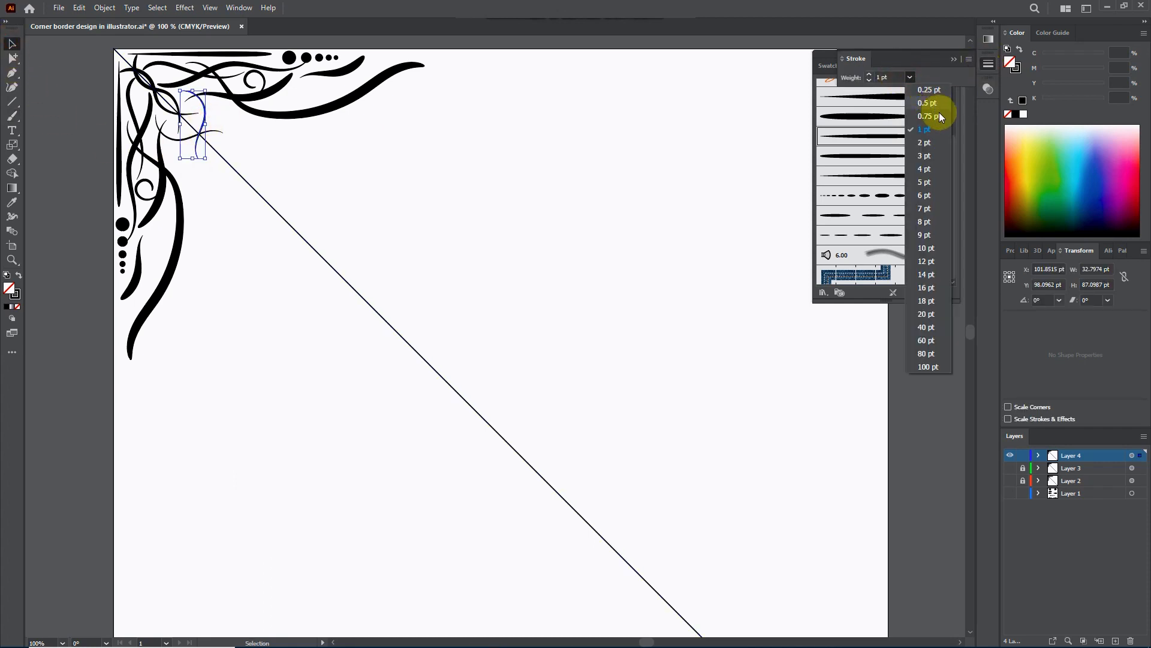
pyautogui.click(930, 164)
pyautogui.click(516, 147)
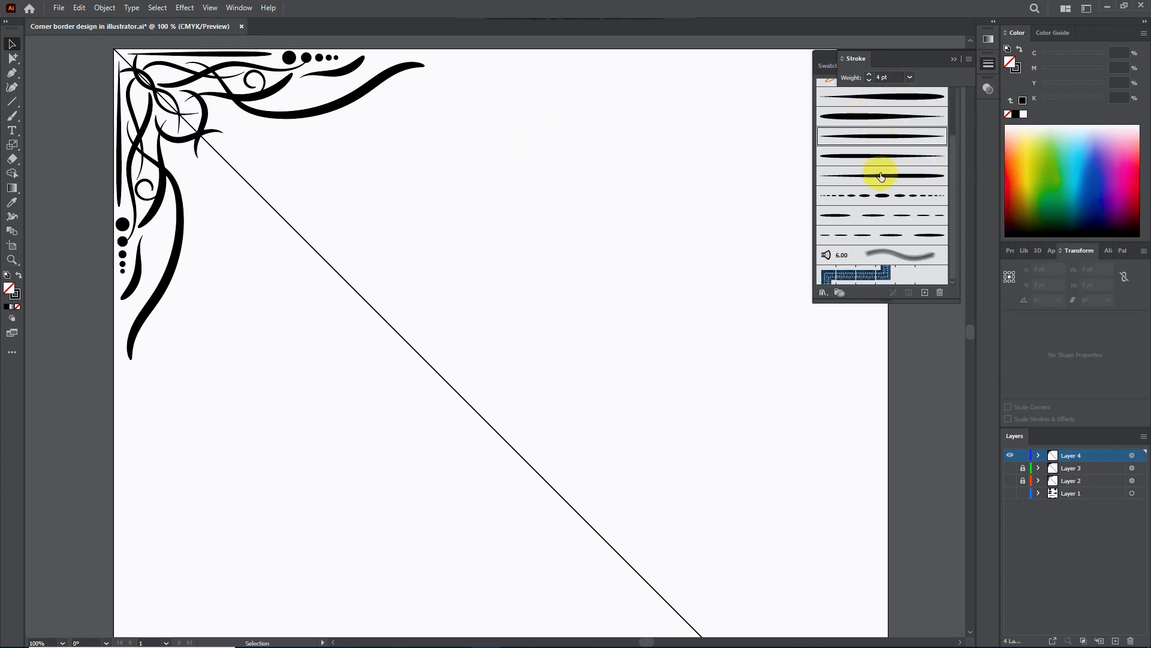
# Paint a short hook about 20 by 33 pt on the inner side of the long S-curve with the first teardrop brush
pyautogui.click(910, 96)
pyautogui.click(12, 116)
pyautogui.moveTo(304, 106)
pyautogui.mouseDown()
pyautogui.moveTo(314, 84)
pyautogui.moveTo(303, 84)
pyautogui.mouseUp()
# Set the new hook's stroke weight to 1 pt and leave it deselected
pyautogui.click(12, 43)
pyautogui.click(310, 93)
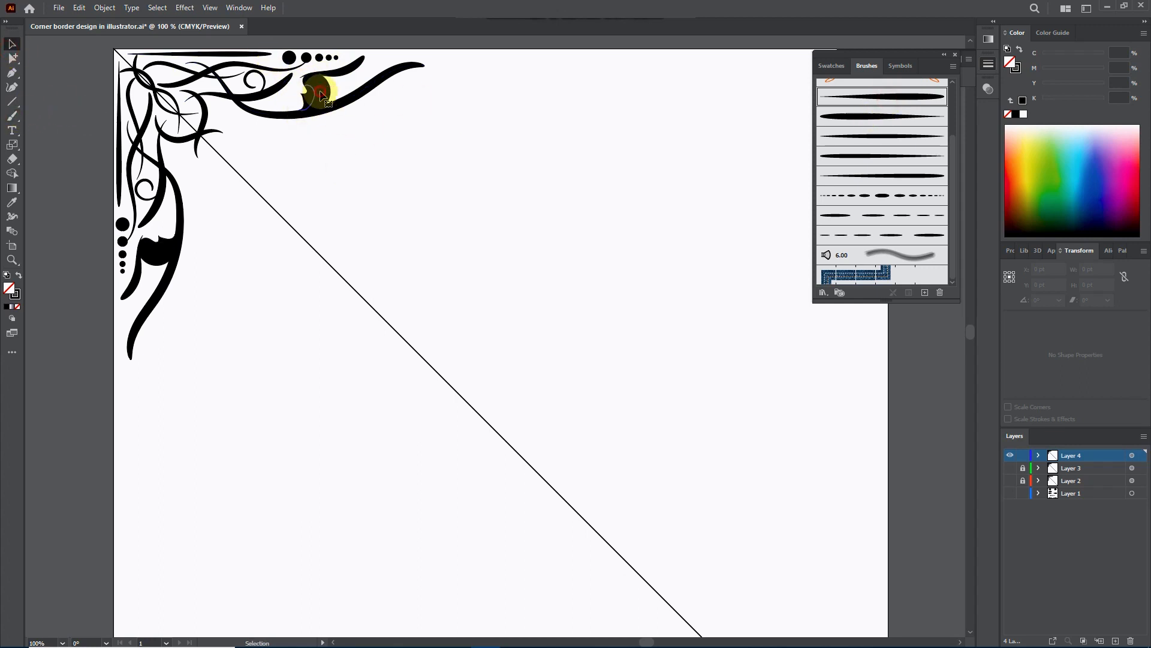
pyautogui.click(984, 63)
pyautogui.click(909, 77)
pyautogui.click(931, 106)
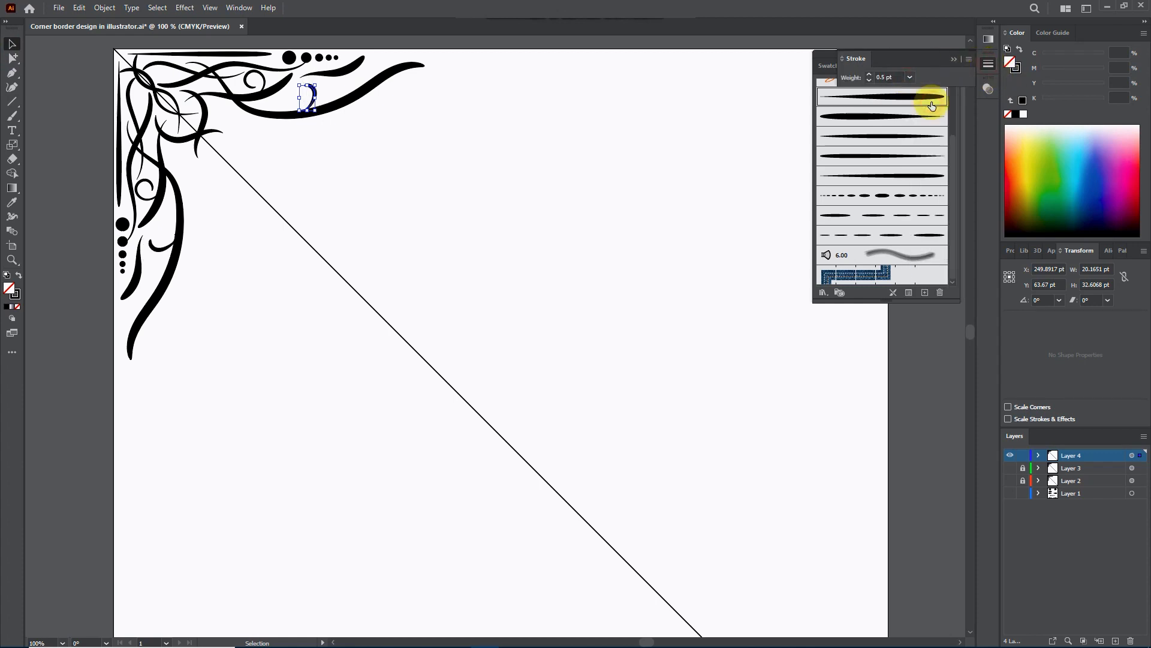
pyautogui.click(911, 78)
pyautogui.click(929, 132)
pyautogui.click(514, 112)
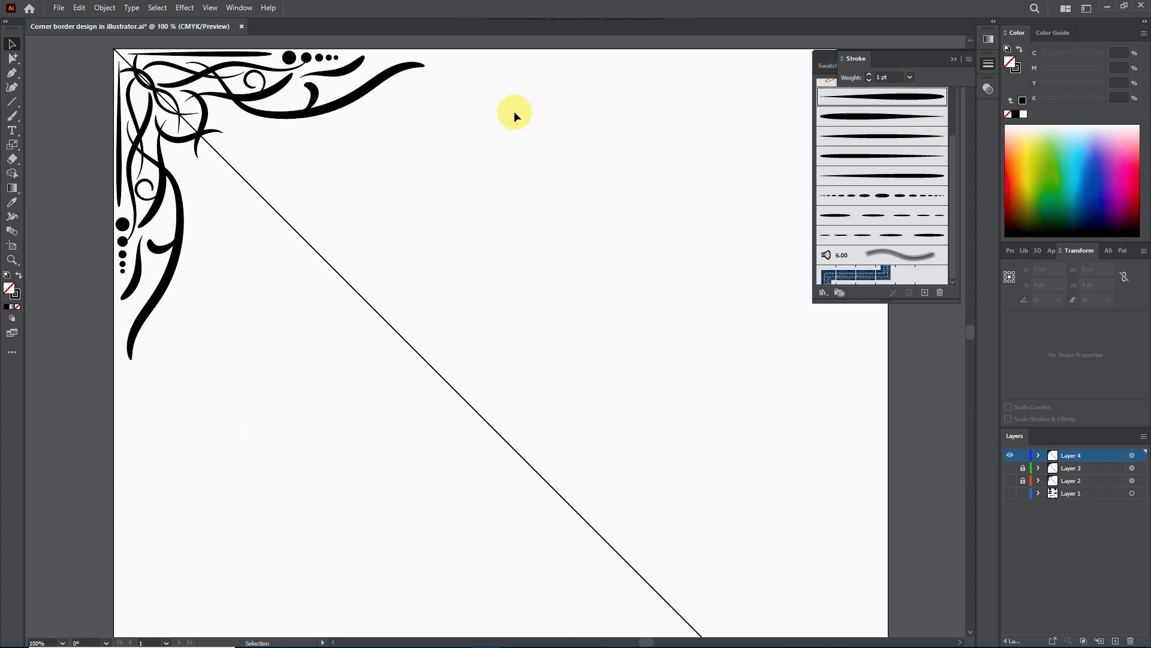
# Paint two short hooks near the long S-curve's outer end with the first teardrop brush, the outermost about 12 by 22 pt
pyautogui.click(12, 116)
pyautogui.moveTo(366, 88)
pyautogui.mouseDown()
pyautogui.moveTo(398, 96)
pyautogui.moveTo(408, 49)
pyautogui.mouseUp()
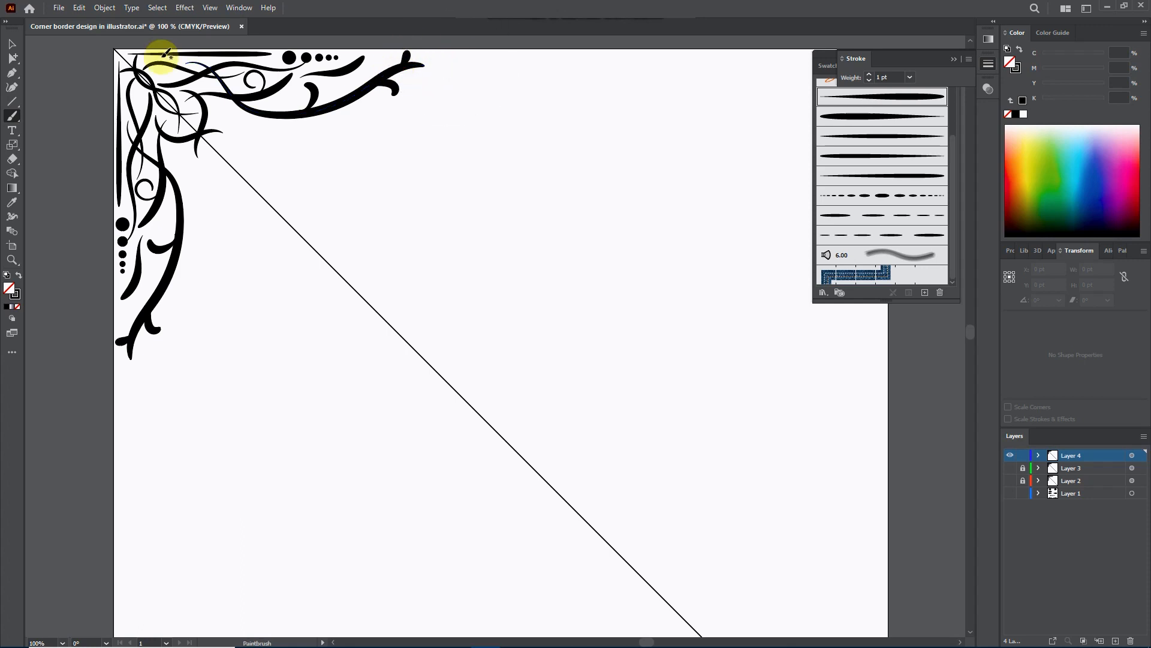
# Set the stroke weight of the outermost hook on the long S-curve to 0.5 pt and leave it deselected
pyautogui.click(12, 43)
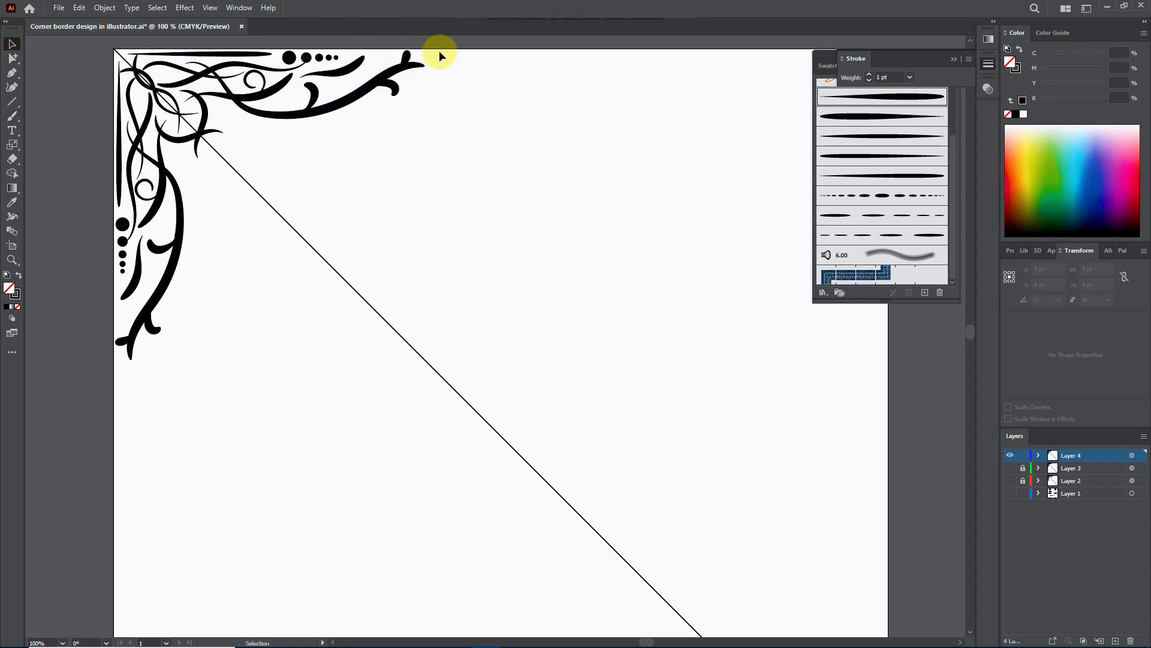
pyautogui.click(408, 60)
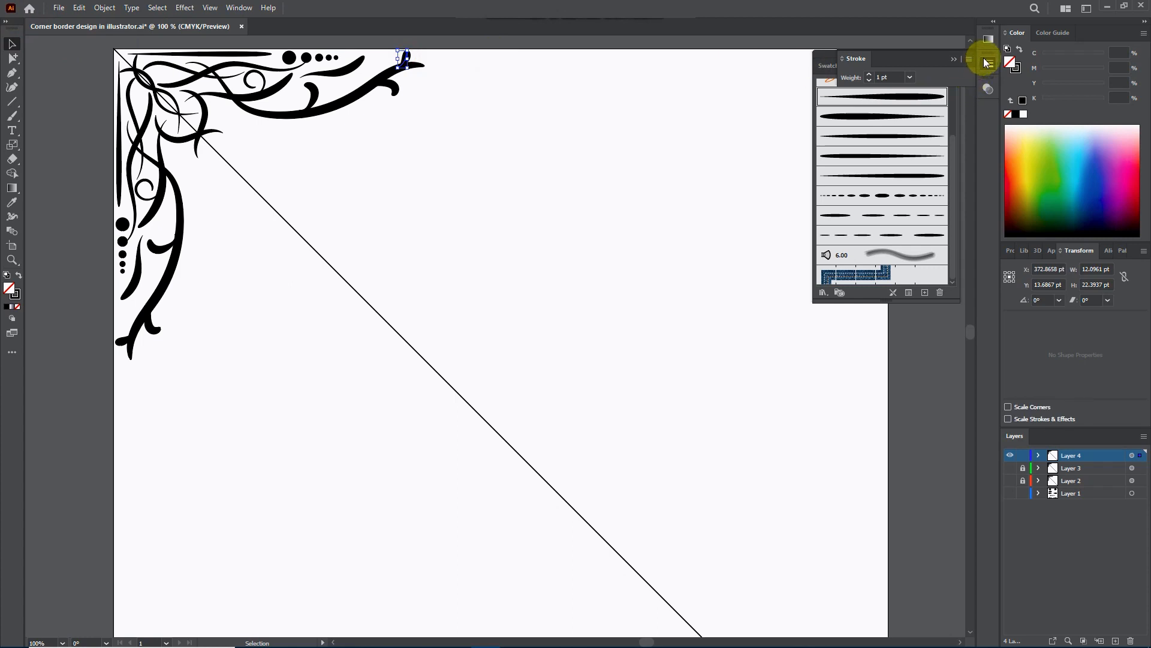
pyautogui.click(908, 77)
pyautogui.click(923, 94)
pyautogui.click(910, 78)
pyautogui.click(918, 103)
pyautogui.click(645, 103)
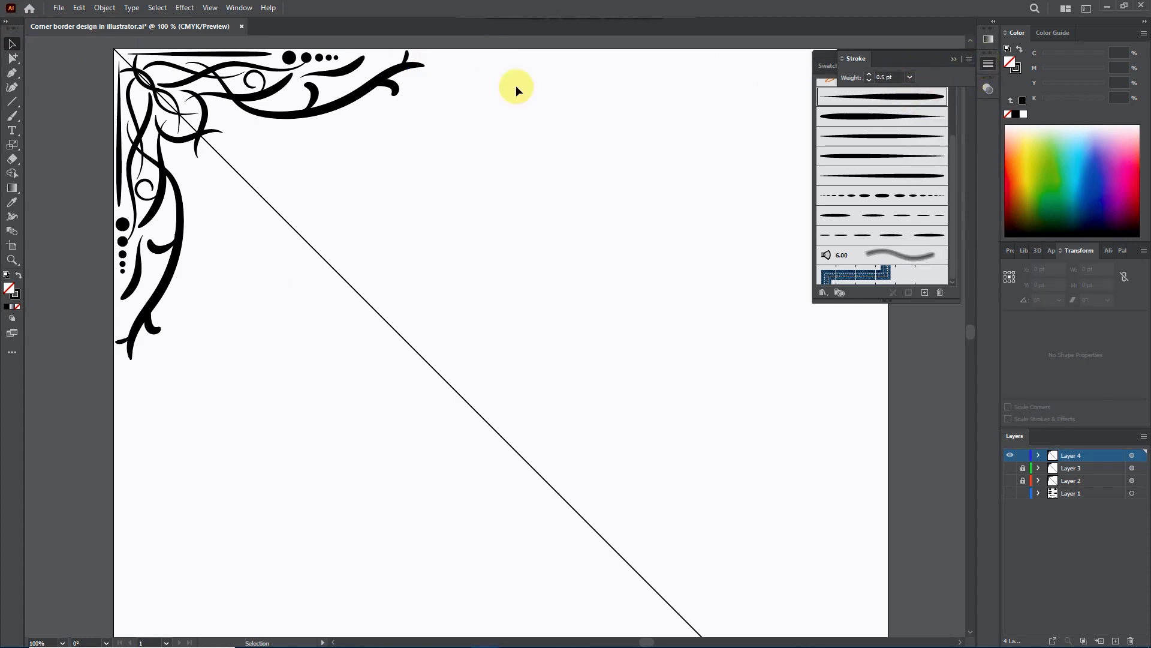
# Nudge the outermost hook down and inward to about X 370, Y 18 pt so it joins the S-curve's tip
pyautogui.scroll(2, 413, 54)
pyautogui.click(408, 58)
pyautogui.scroll(-2, 490, 111)
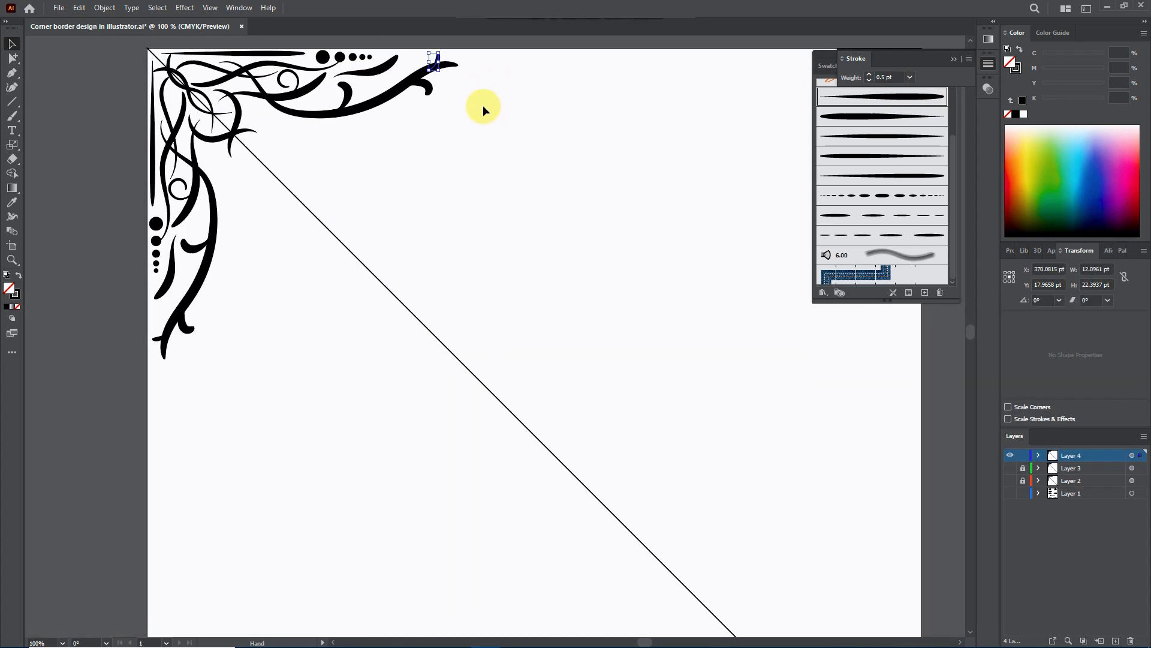
pyautogui.click(537, 141)
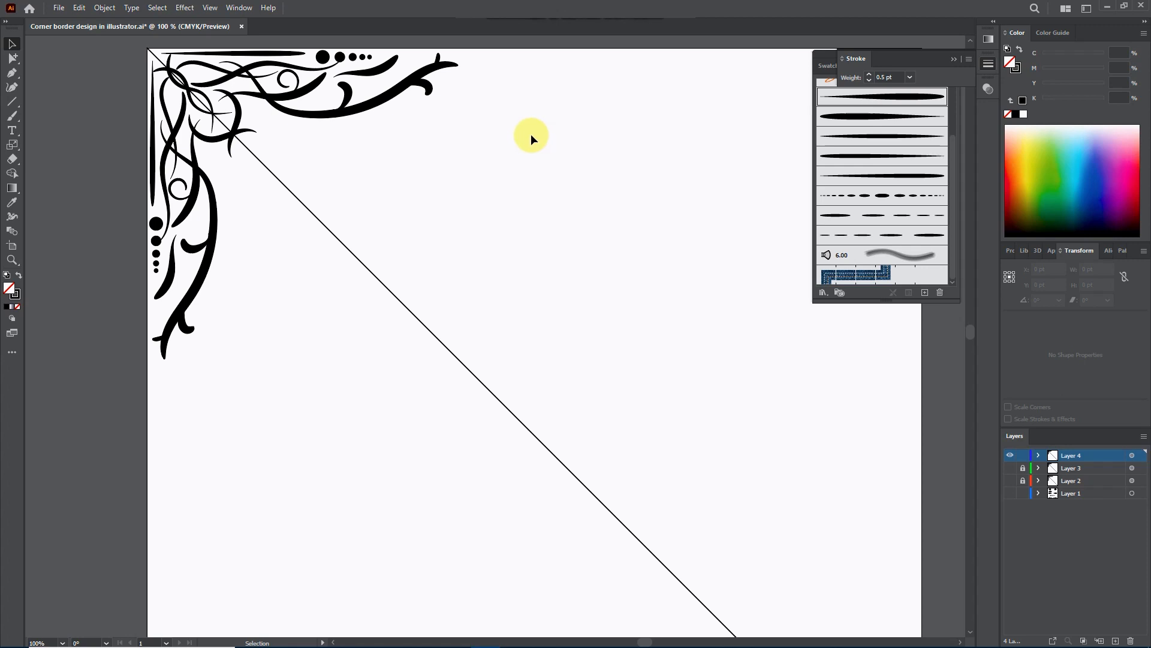
# Paint a small wave about 42 by 12.5 pt just outside the curve crossing the diagonal with the fifth teardrop brush
pyautogui.click(901, 178)
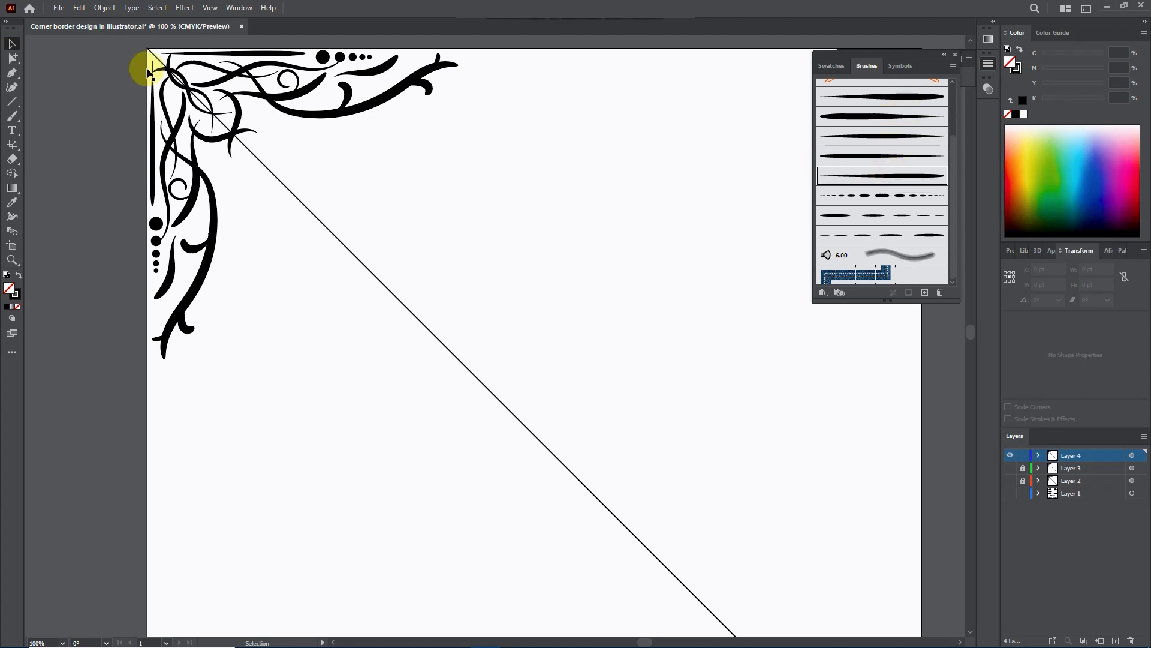
pyautogui.click(12, 116)
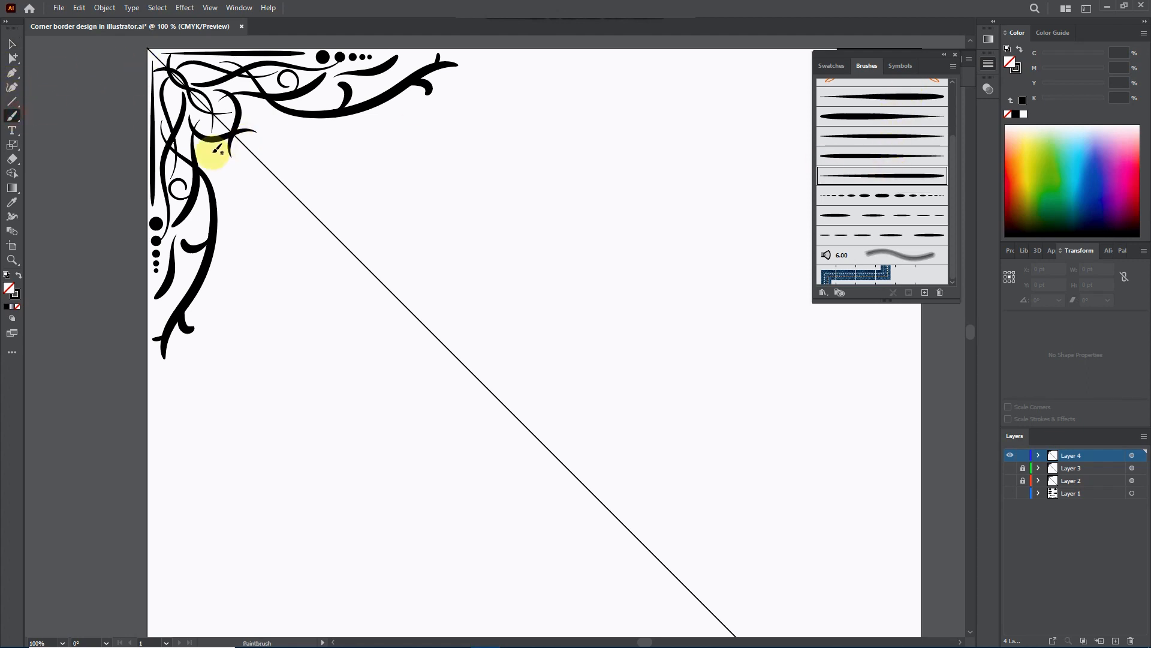
pyautogui.moveTo(247, 122); pyautogui.dragTo(277, 121)
# Set the small wave's stroke weight to 4 pt and leave it deselected
pyautogui.click(269, 117)
pyautogui.click(988, 64)
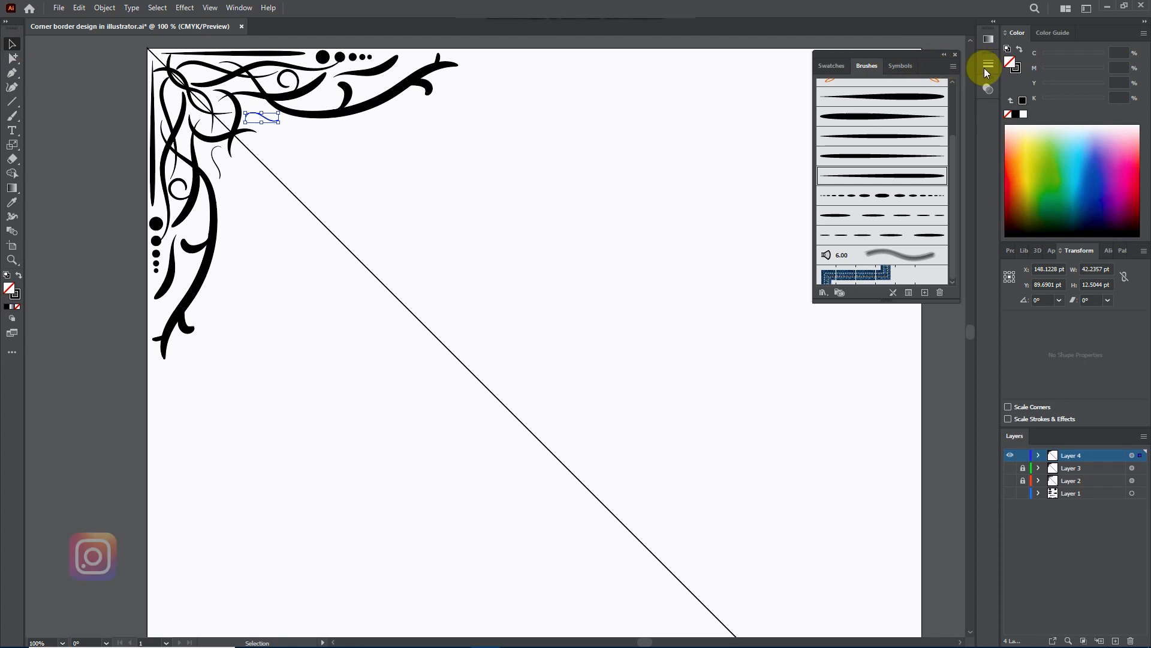
pyautogui.click(910, 77)
pyautogui.click(925, 171)
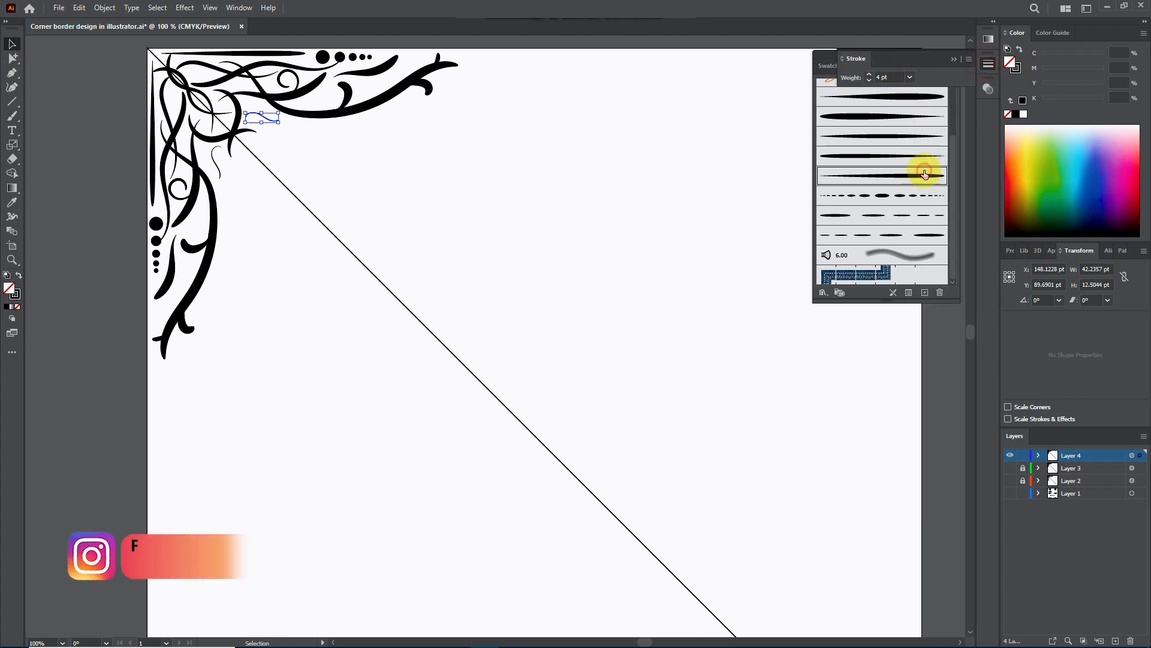
pyautogui.click(560, 137)
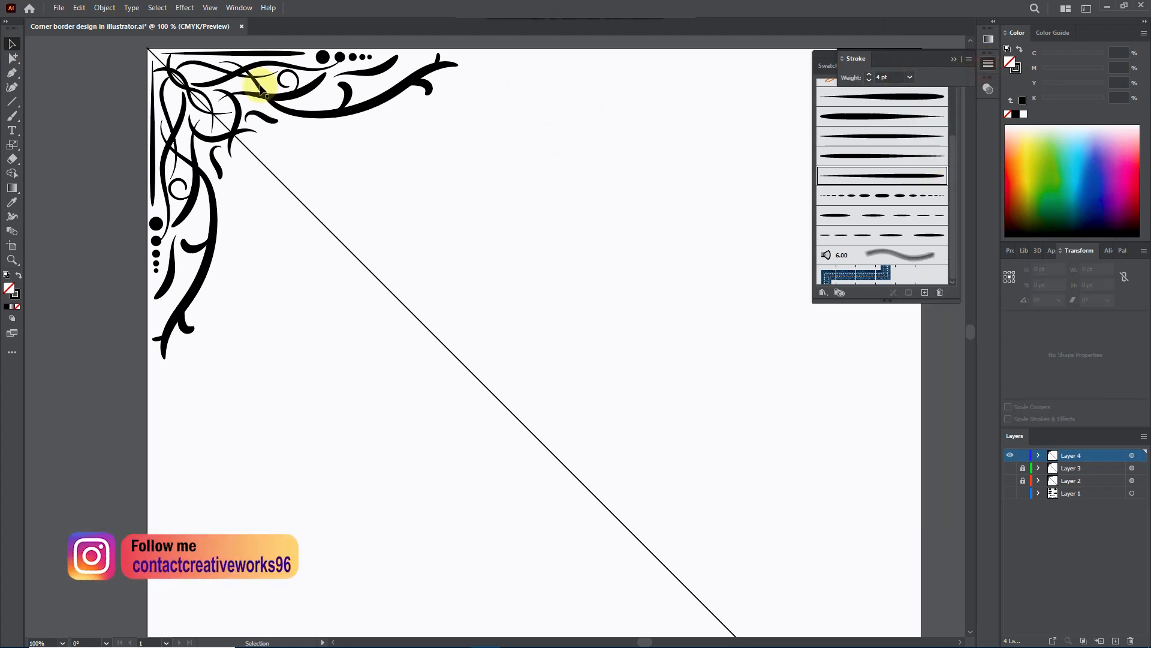
# Set the diagonal guide line's stroke weight to 0.25 pt
pyautogui.moveTo(478, 257); pyautogui.dragTo(356, 300)
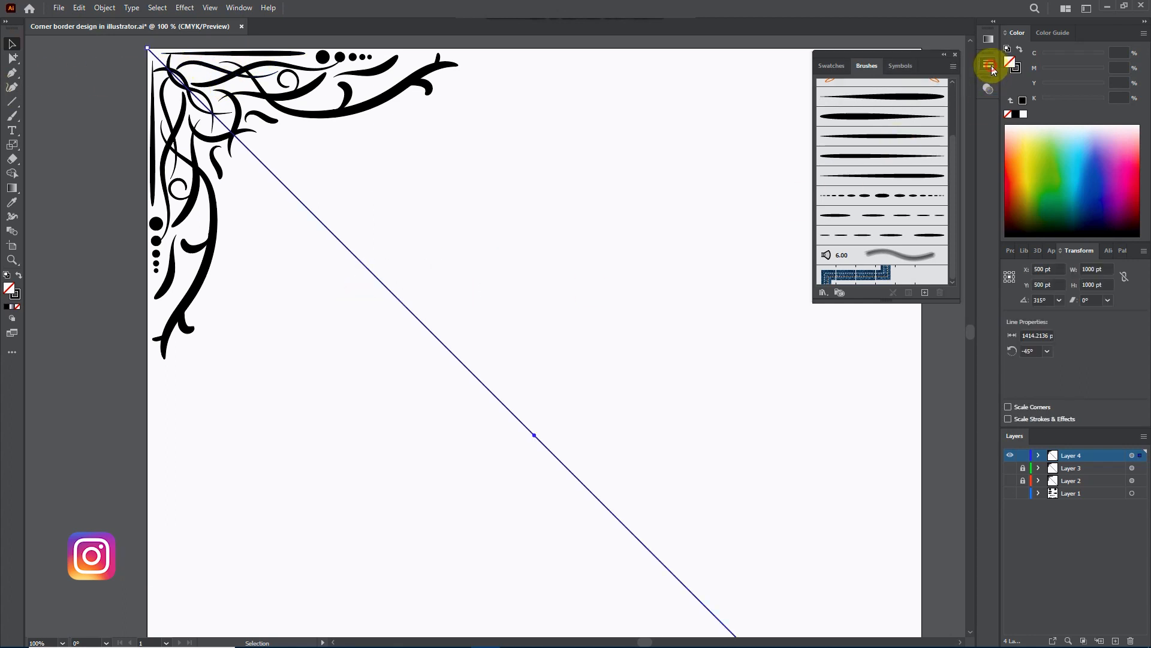
pyautogui.click(987, 63)
pyautogui.click(910, 77)
pyautogui.click(921, 81)
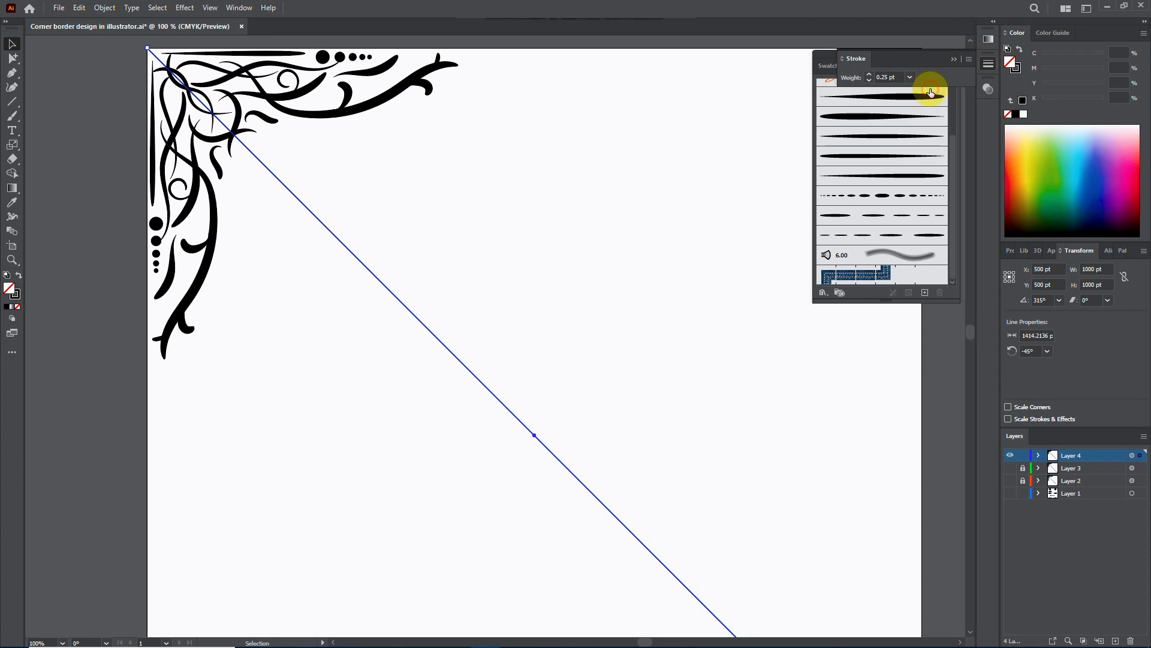
pyautogui.click(631, 199)
# Lock the diagonal guide line
pyautogui.moveTo(370, 306); pyautogui.dragTo(367, 304)
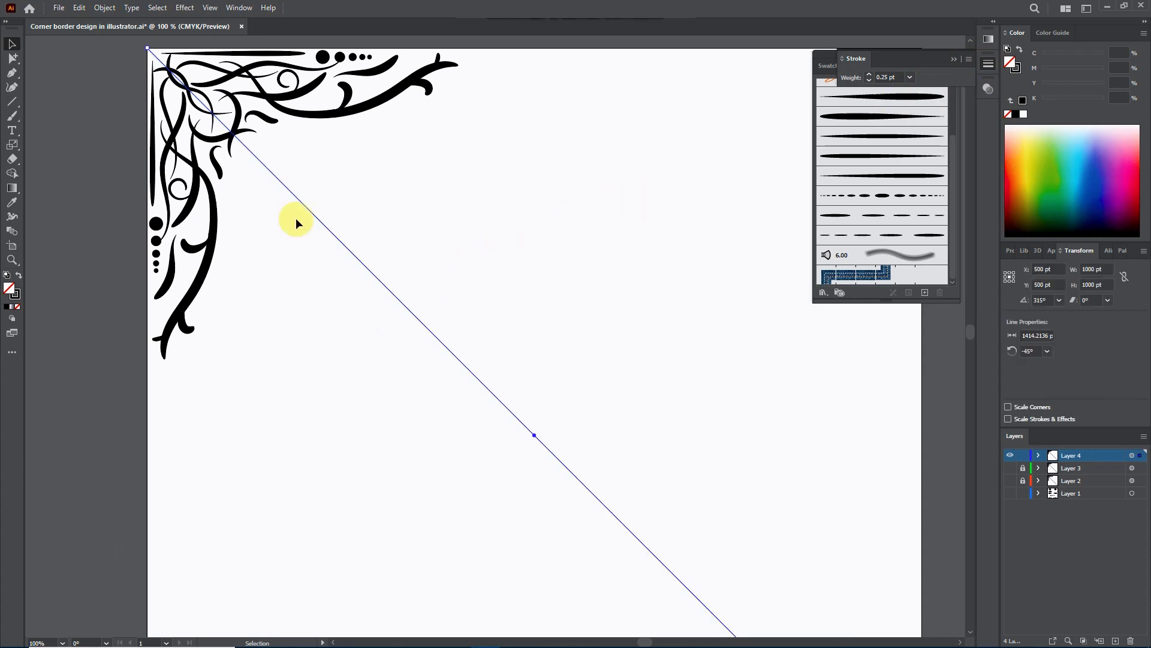
pyautogui.click(105, 7)
pyautogui.moveTo(125, 106)
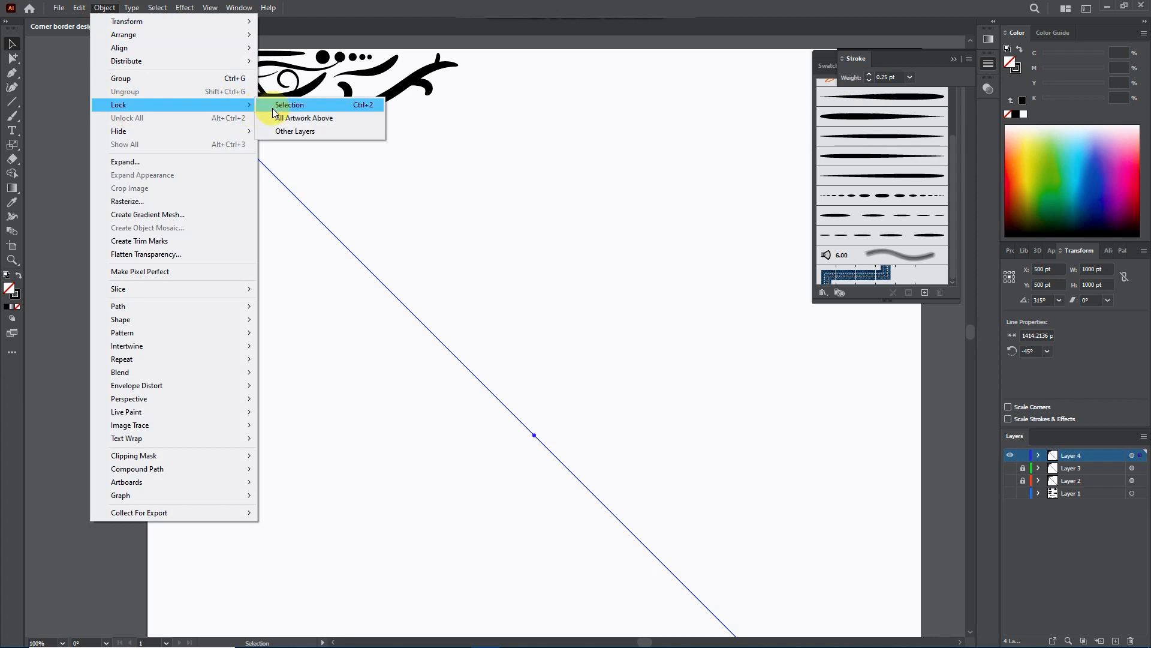
pyautogui.click(275, 105)
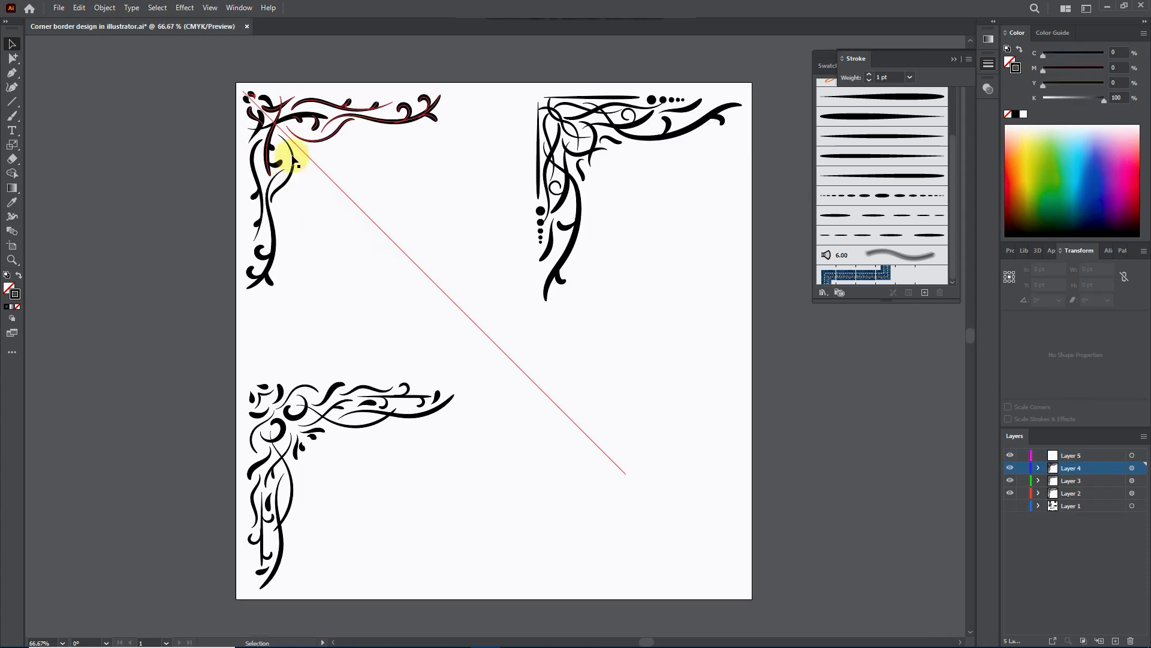
# Highlight the artwork of Layer 4, Layer 3 and Layer 2 in turn, then clear the selection
pyautogui.click(295, 162)
pyautogui.click(1132, 468)
pyautogui.click(1132, 480)
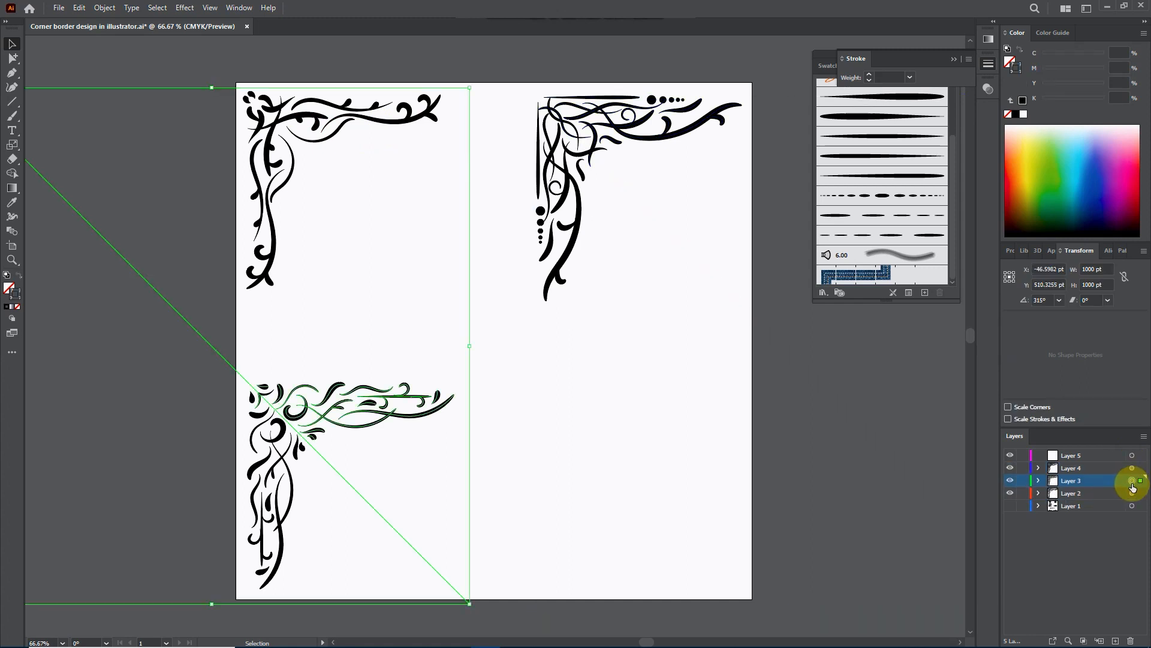
pyautogui.click(1132, 493)
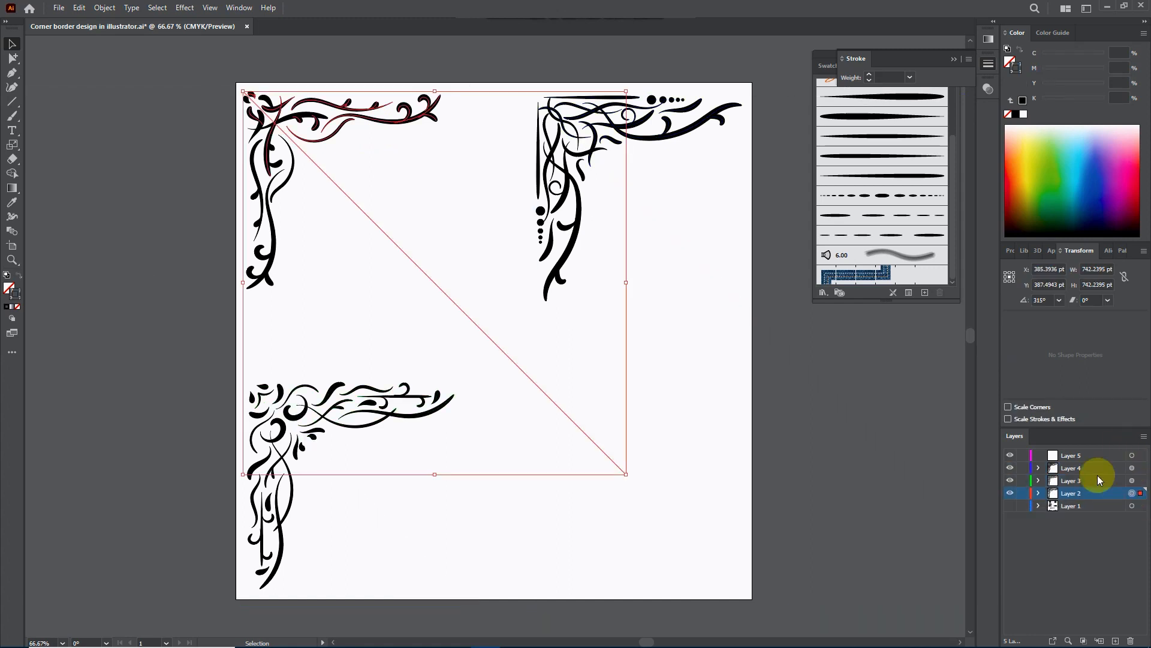
pyautogui.click(722, 254)
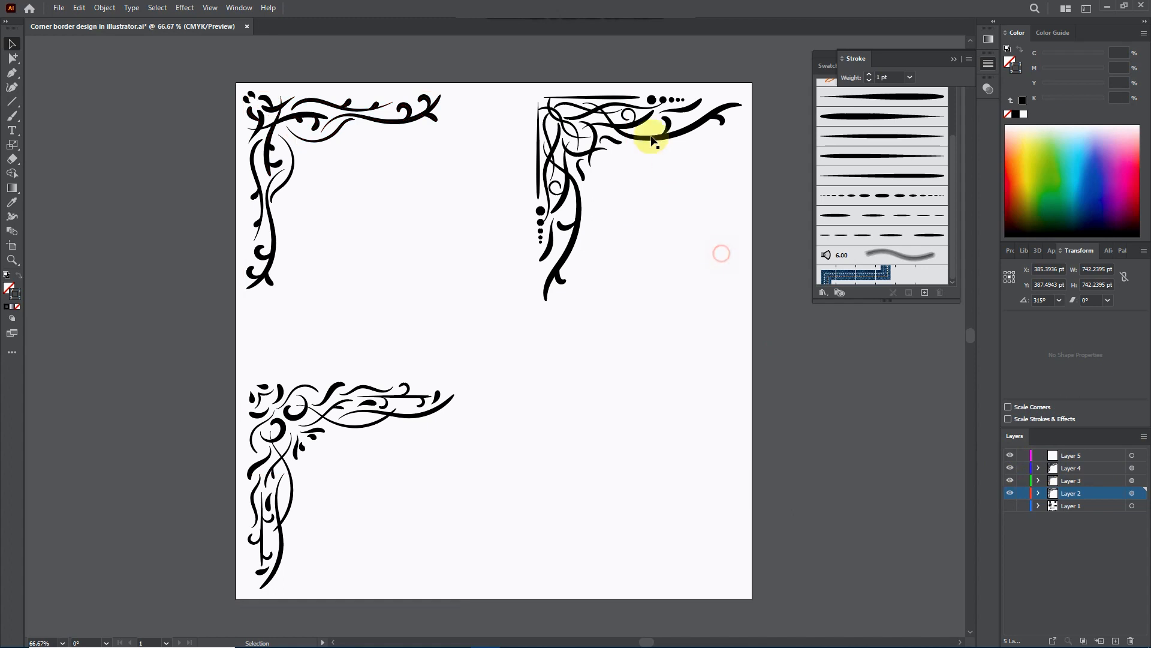
# Duplicate Layer 4 and hide the original
pyautogui.click(1069, 469)
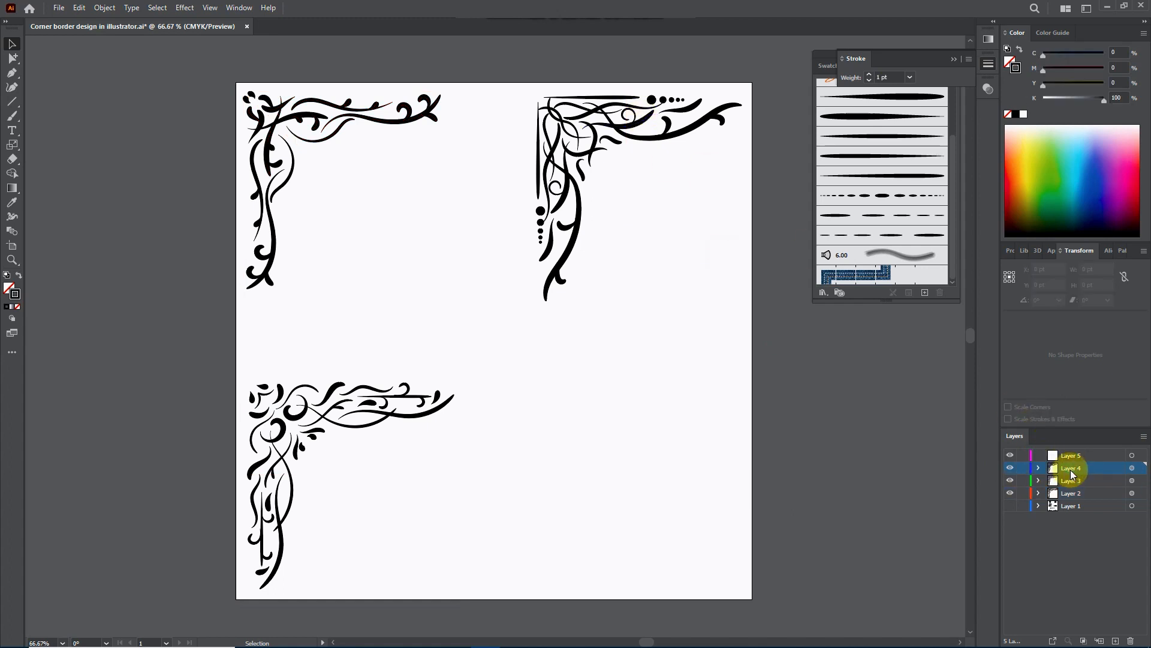
pyautogui.moveTo(1072, 469); pyautogui.dragTo(1116, 640)
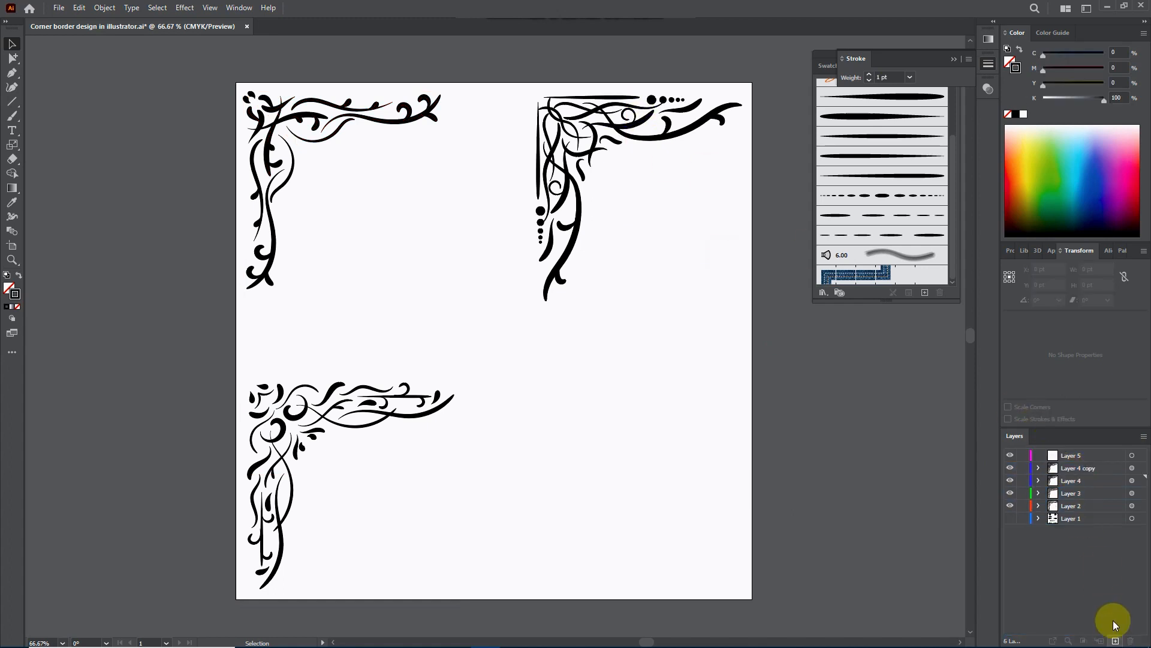
pyautogui.click(1010, 482)
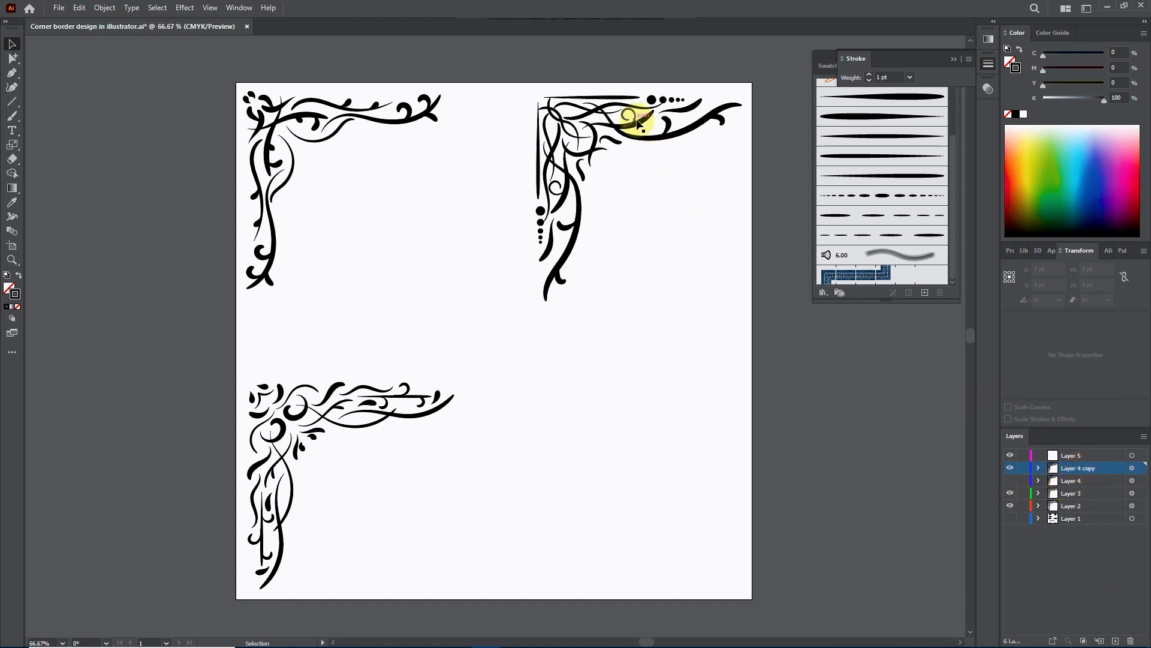
# Expand the appearance of all artwork on Layer 4 copy
pyautogui.click(1131, 468)
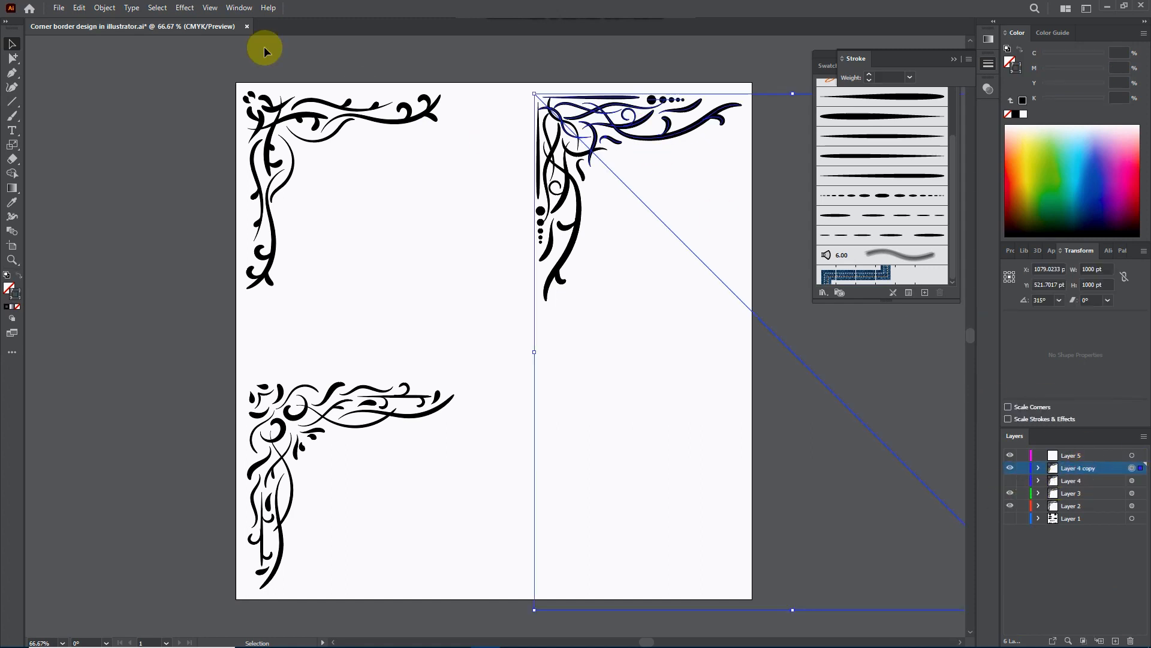
pyautogui.click(104, 8)
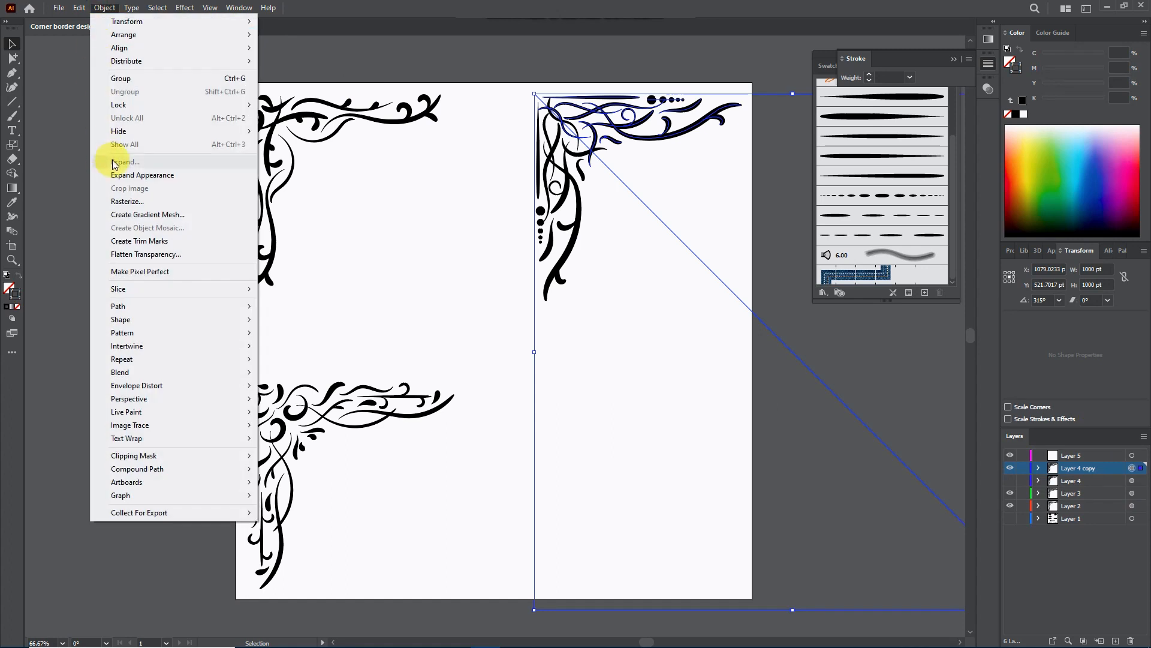
pyautogui.click(142, 175)
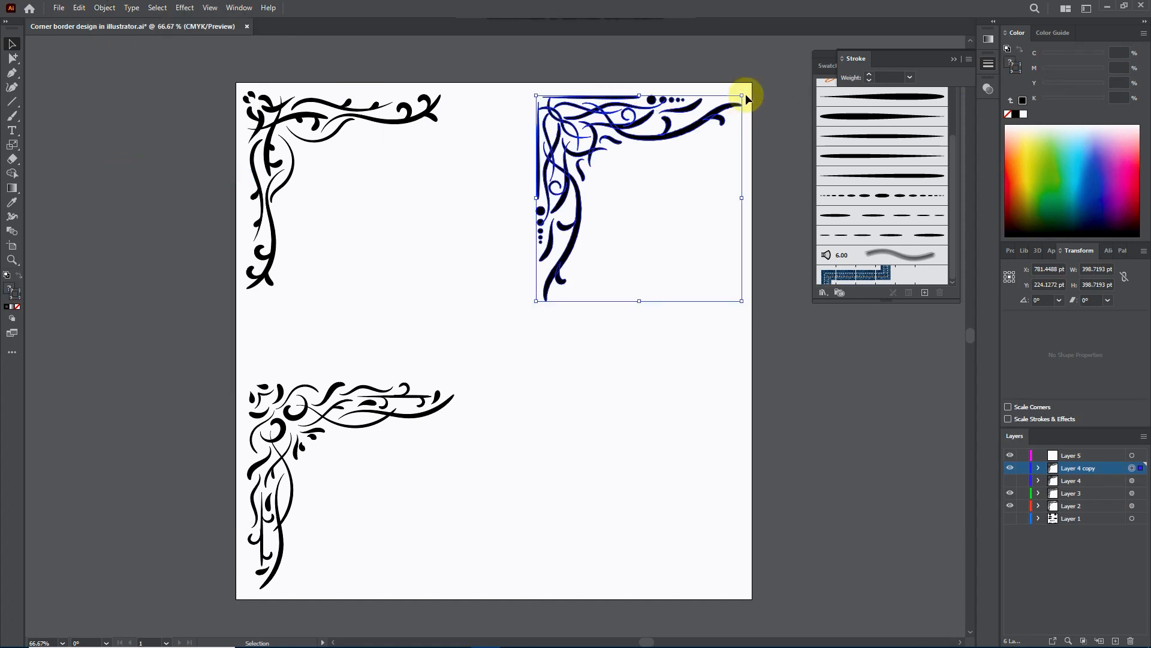
# Rotate the expanded Layer 4 copy design 90° clockwise, fit it into the artboard's upper-right corner and deselect it
pyautogui.moveTo(743, 92); pyautogui.dragTo(759, 306)
pyautogui.moveTo(699, 134); pyautogui.dragTo(703, 130)
pyautogui.click(757, 300)
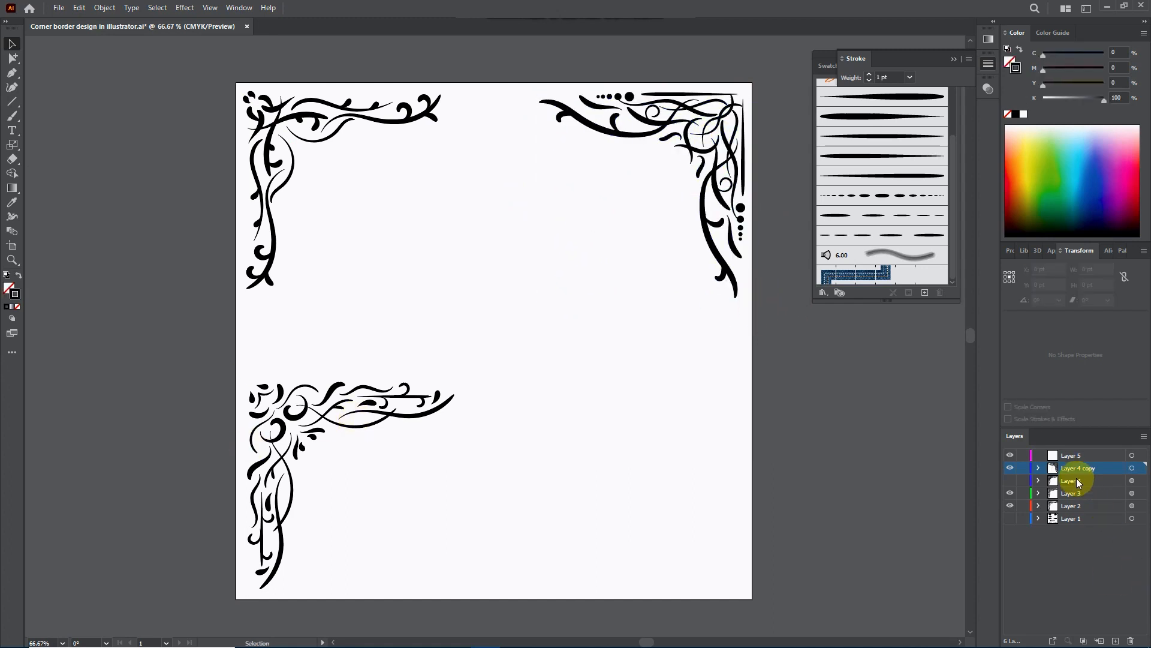
# Duplicate Layer 3, place the copy directly below Layer 4 copy in the layer order and hide the original
pyautogui.click(1080, 493)
pyautogui.moveTo(1081, 494); pyautogui.dragTo(1115, 640)
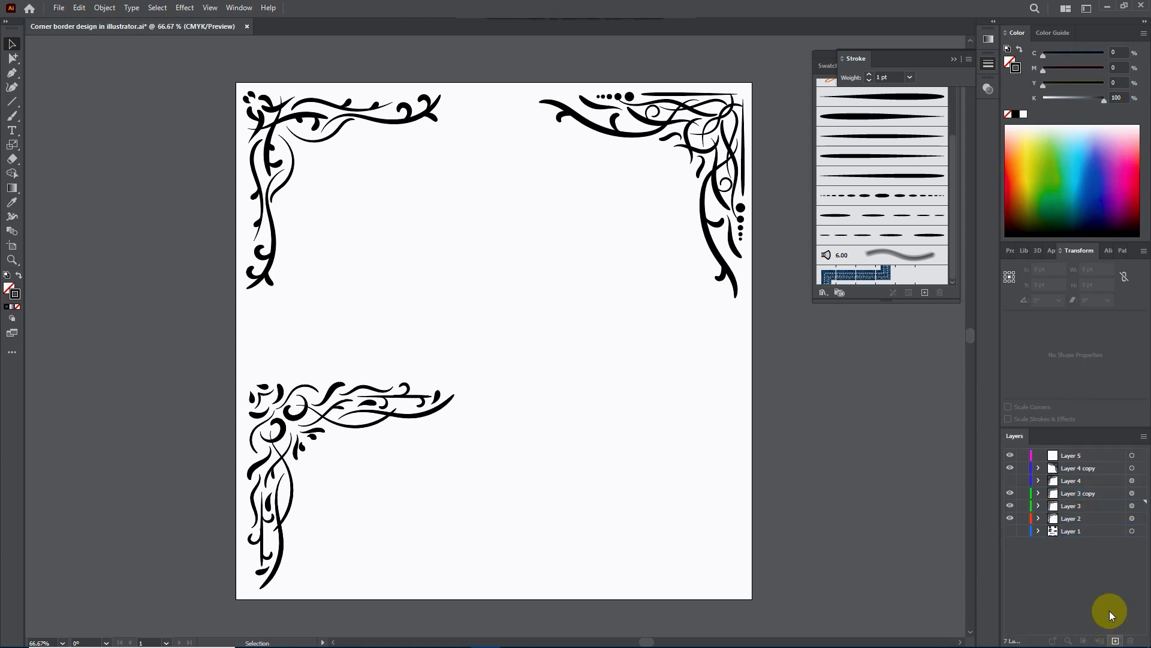
pyautogui.moveTo(1088, 491); pyautogui.dragTo(1085, 473)
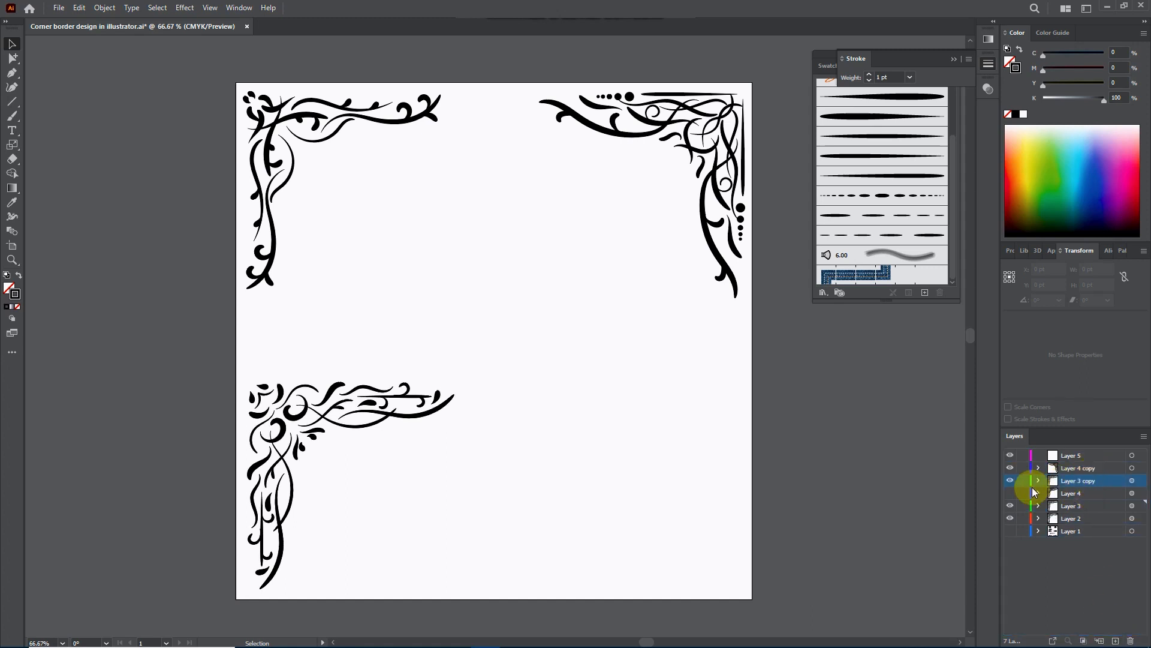
pyautogui.click(1011, 507)
# Expand the appearance of all artwork on Layer 3 copy
pyautogui.click(1132, 480)
pyautogui.click(104, 7)
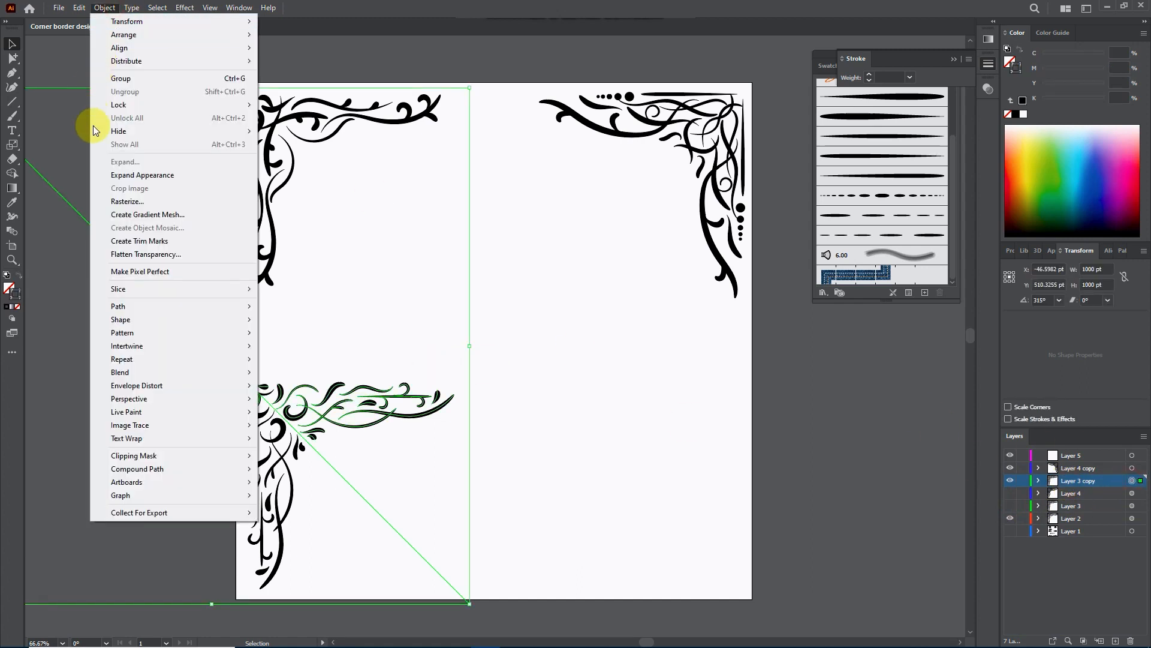
pyautogui.click(132, 174)
# Rotate the expanded Layer 3 copy design 180°, move it into the artboard's lower-right corner and deselect it
pyautogui.moveTo(455, 375); pyautogui.dragTo(290, 547)
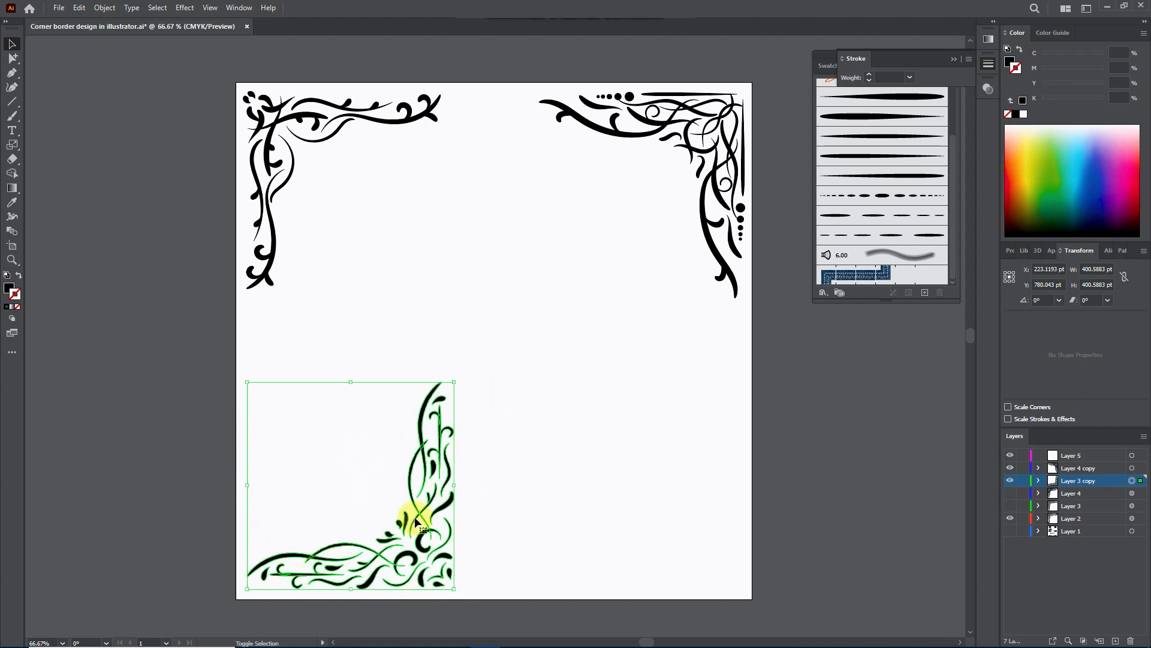
pyautogui.moveTo(429, 509); pyautogui.dragTo(724, 506)
pyautogui.click(820, 436)
# Duplicate Layer 2, place the copy directly below Layer 3 copy in the layer order and hide the original
pyautogui.click(364, 122)
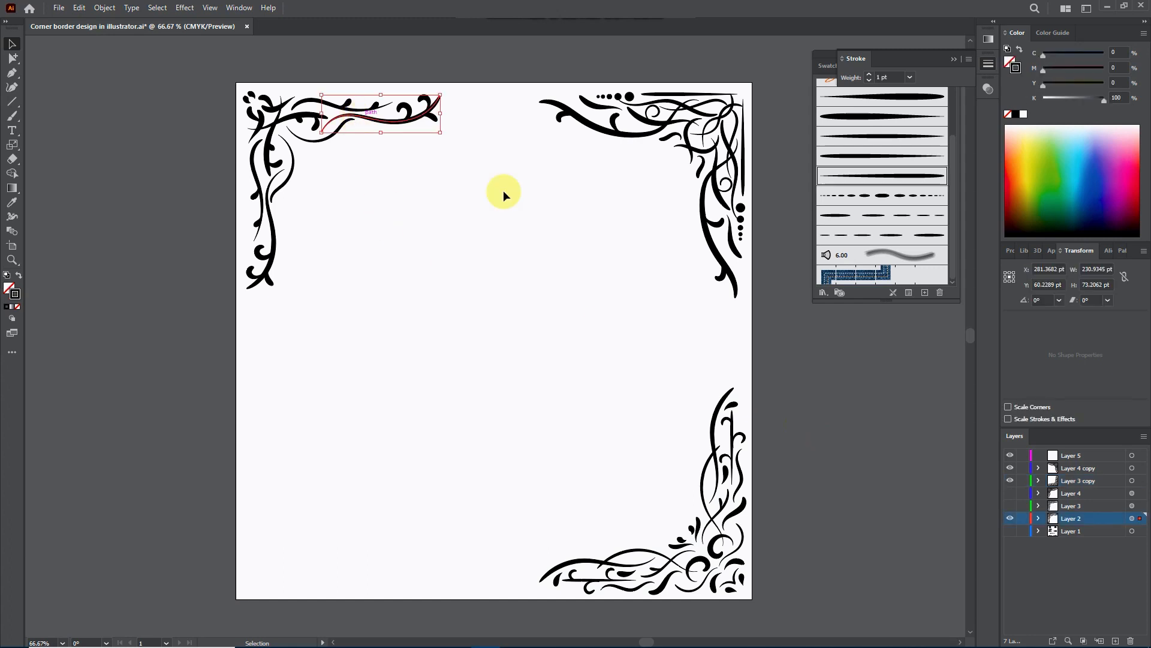
pyautogui.moveTo(1084, 519); pyautogui.dragTo(1115, 640)
pyautogui.moveTo(1089, 522)
pyautogui.mouseDown()
pyautogui.moveTo(1090, 488)
pyautogui.moveTo(1090, 499)
pyautogui.mouseUp()
pyautogui.click(1013, 527)
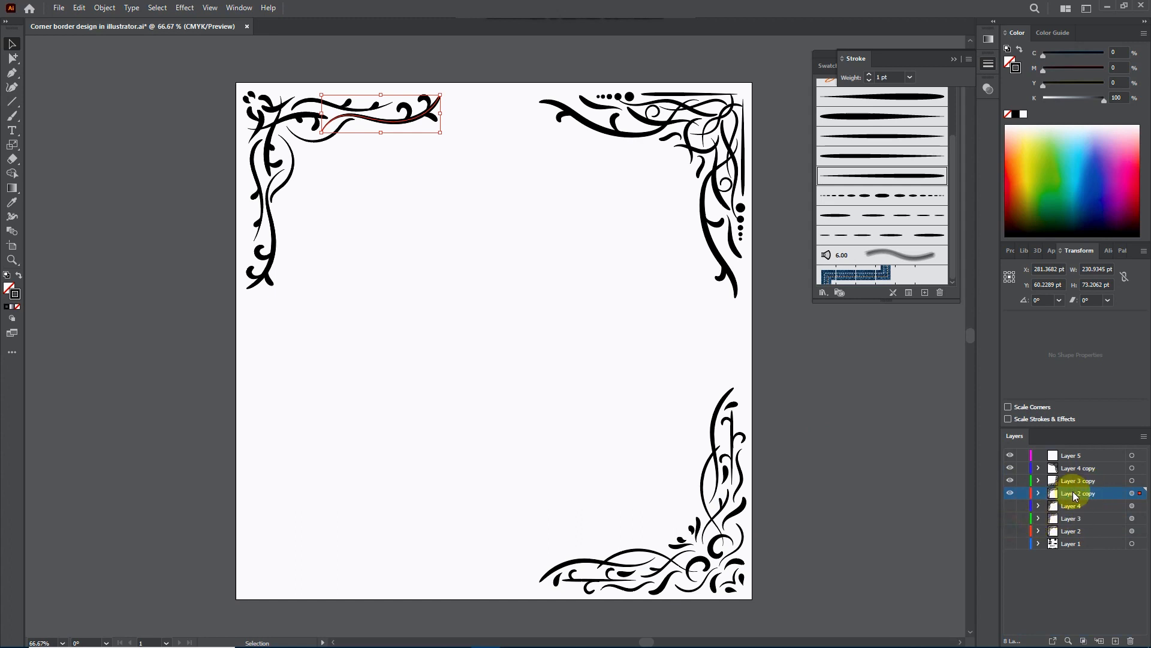
# Expand the appearance of the Layer 2 copy artwork and shift the design slightly inward from the artboard's upper-left corner
pyautogui.click(1132, 493)
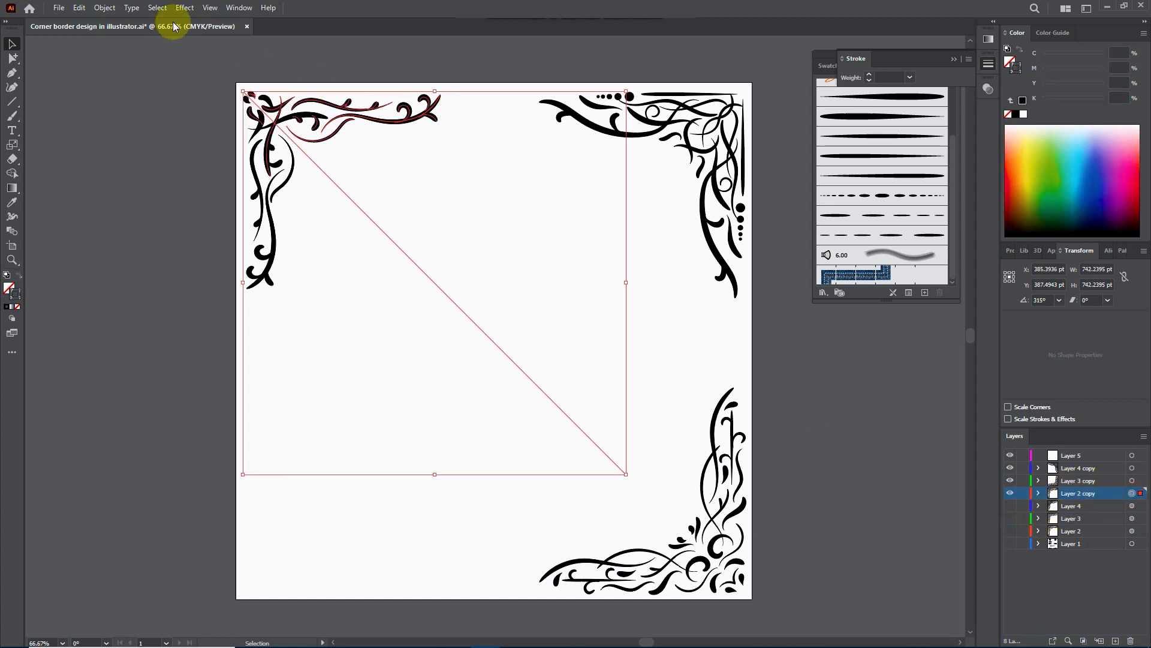
pyautogui.click(104, 8)
pyautogui.click(136, 173)
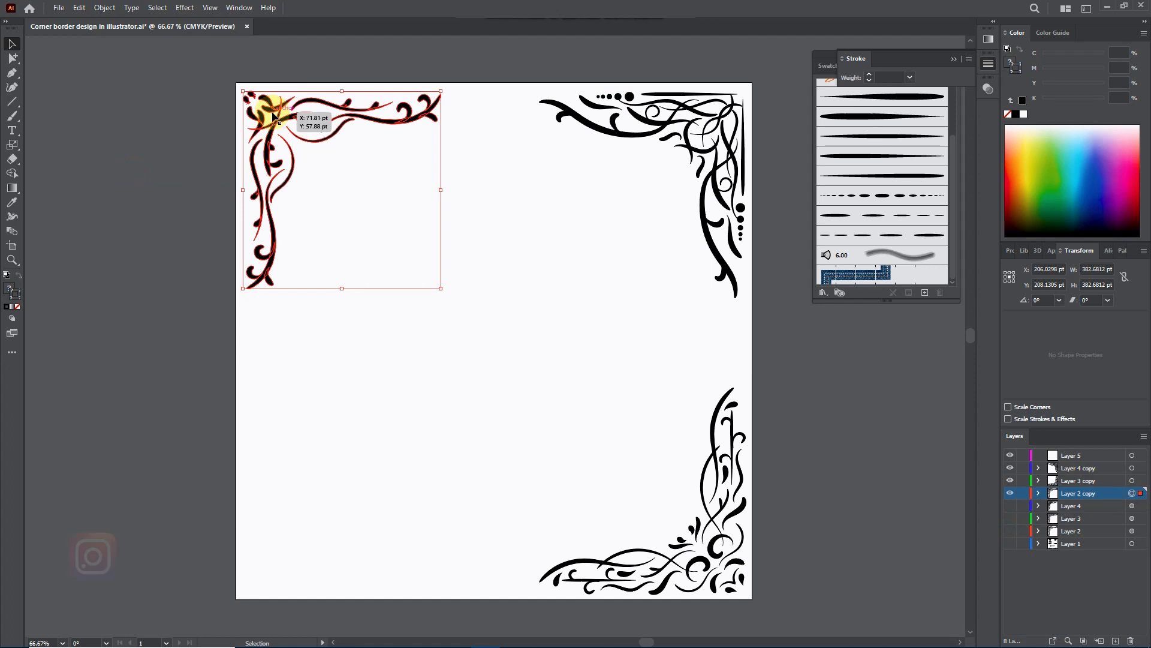
pyautogui.moveTo(273, 114); pyautogui.dragTo(283, 116)
pyautogui.click(431, 250)
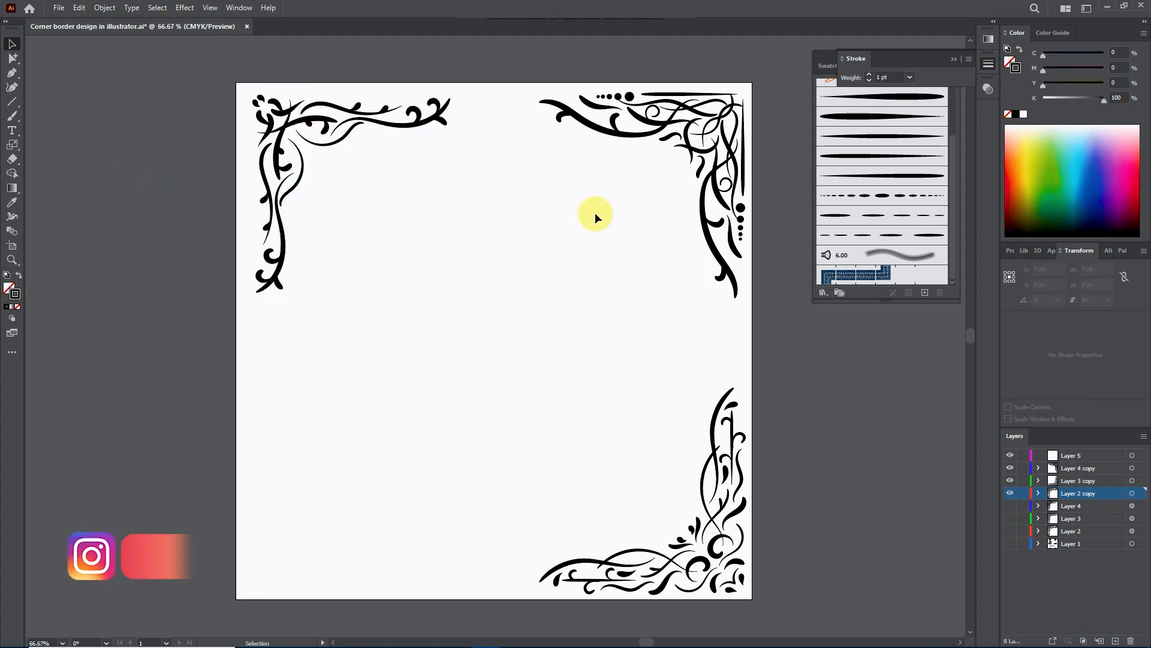
# Copy the upper-right corner design, rotate the copy 180° and fit it into the artboard's lower-left corner
pyautogui.moveTo(718, 127); pyautogui.dragTo(436, 390)
pyautogui.moveTo(452, 336); pyautogui.dragTo(265, 571)
pyautogui.moveTo(294, 477); pyautogui.dragTo(284, 510)
pyautogui.click(124, 318)
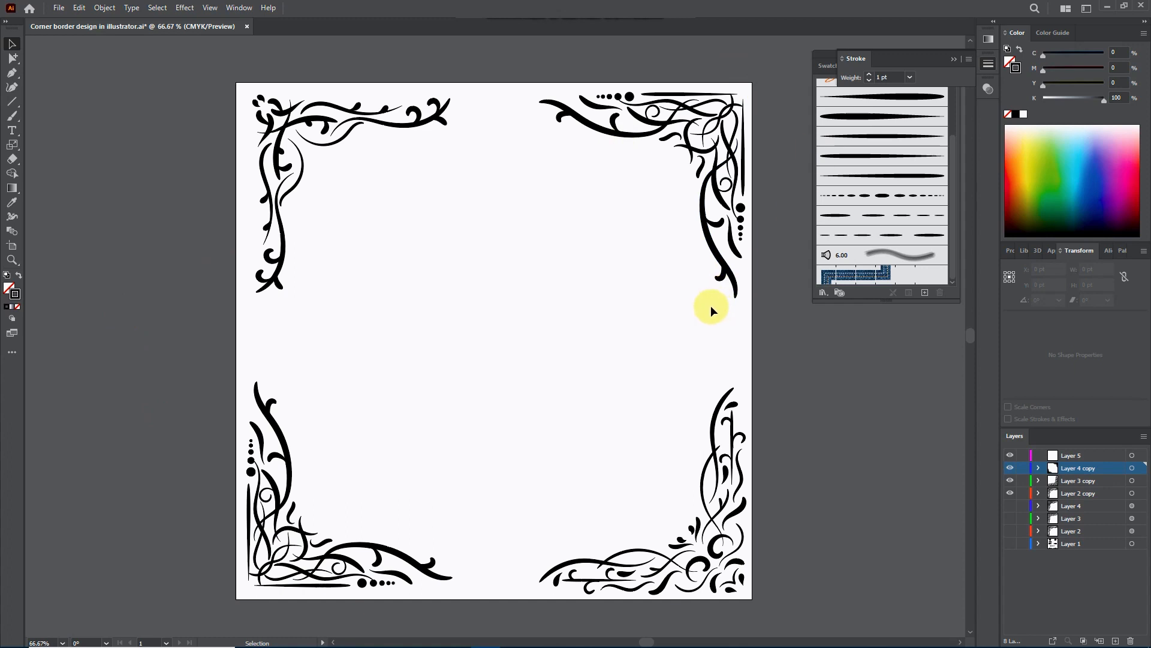
# Select the corner design in the artboard's lower-right corner
pyautogui.click(699, 146)
pyautogui.click(468, 133)
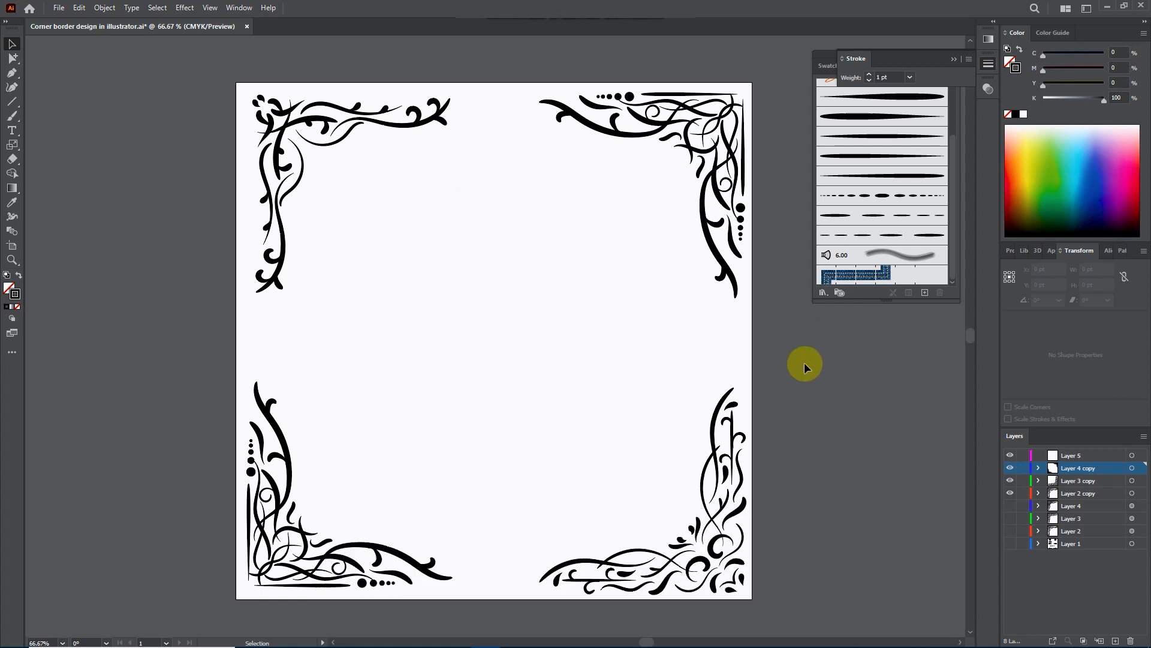
pyautogui.click(695, 558)
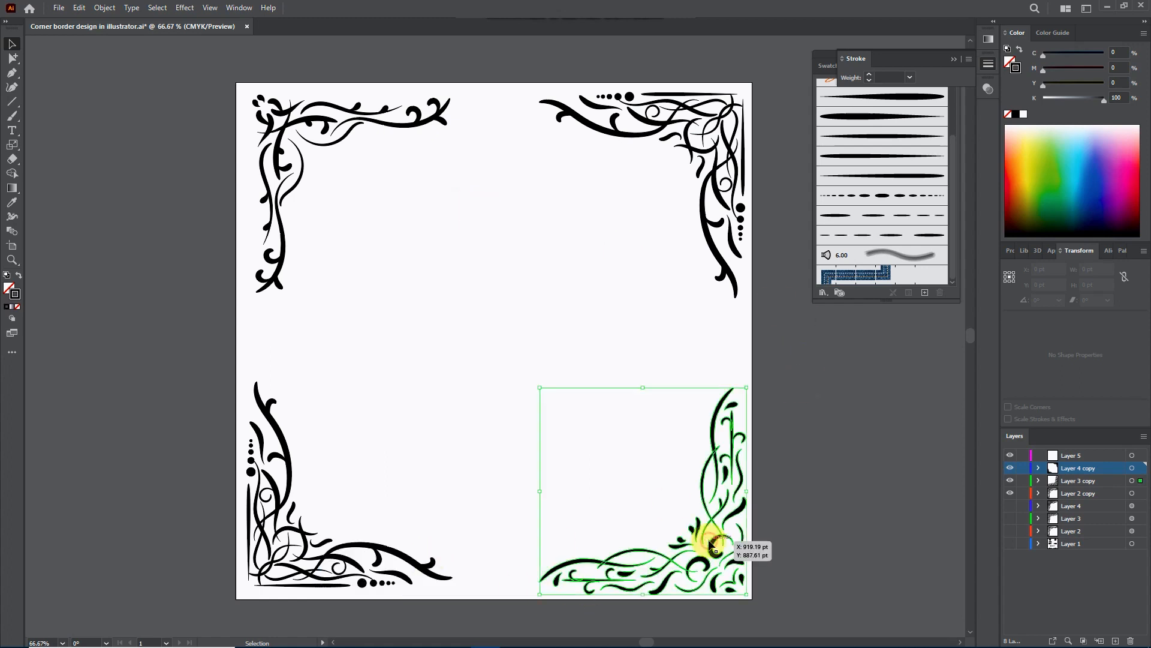